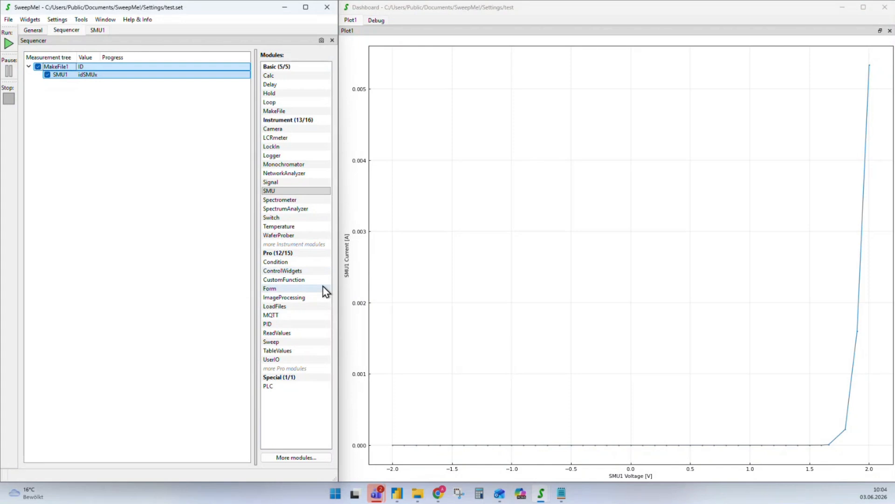
Clear the old measurement tree, add a 1 s Delay step and run it
{"action": "key", "text": "Delete"}
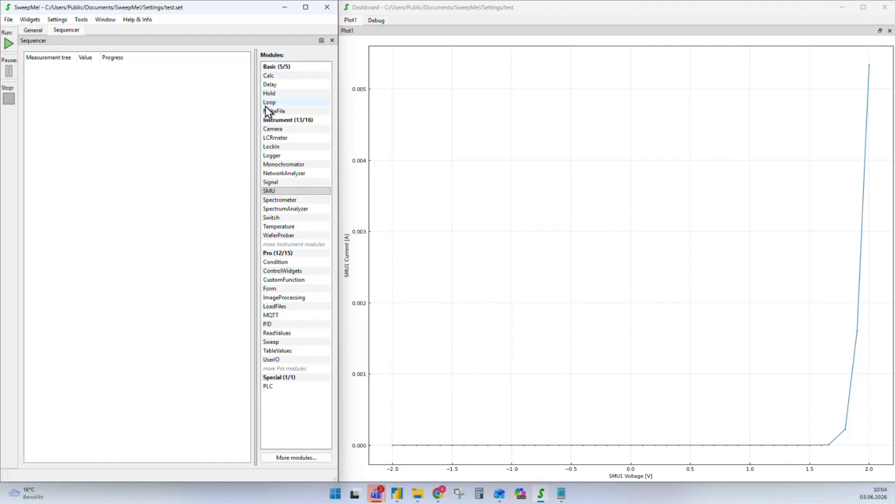
{"action": "left_click_drag", "start_coordinate": [276, 85], "coordinate": [74, 90]}
{"action": "double_click", "coordinate": [62, 68]}
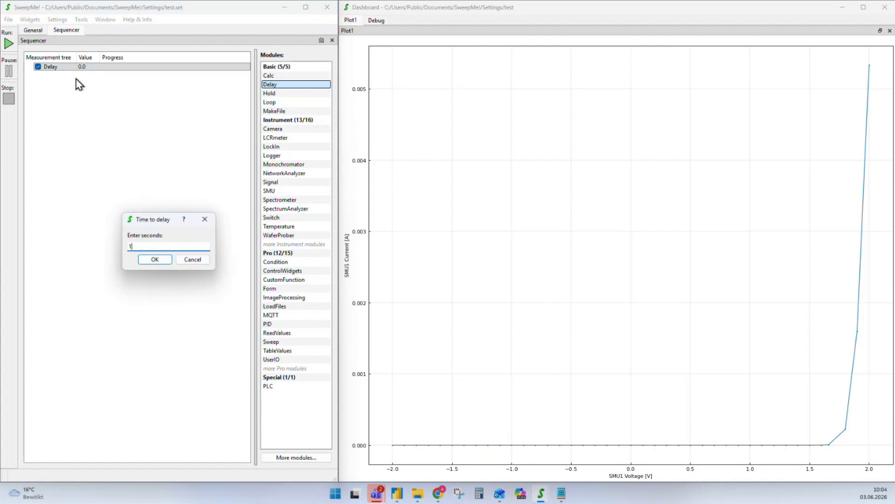
{"action": "key", "text": "Return"}
{"action": "left_click", "coordinate": [7, 46]}
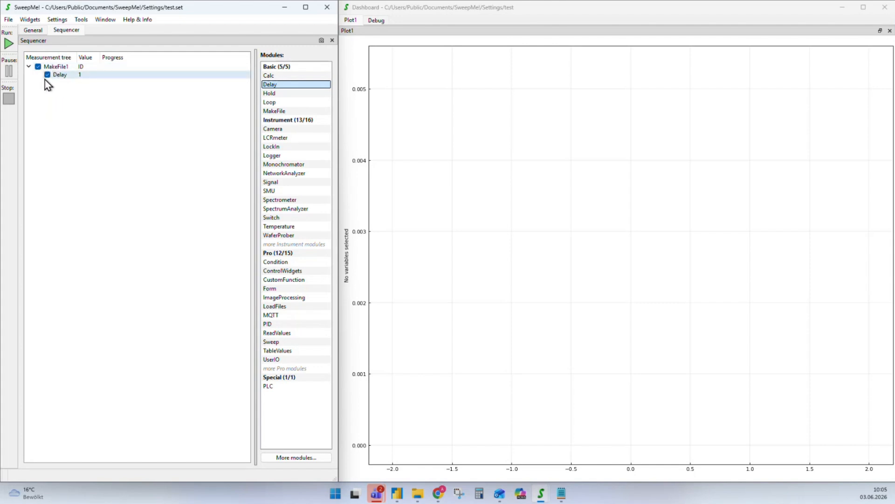
Uncheck MakeFile1, delete the Delay step and place a Loop under MakeFile1
{"action": "left_click", "coordinate": [38, 67]}
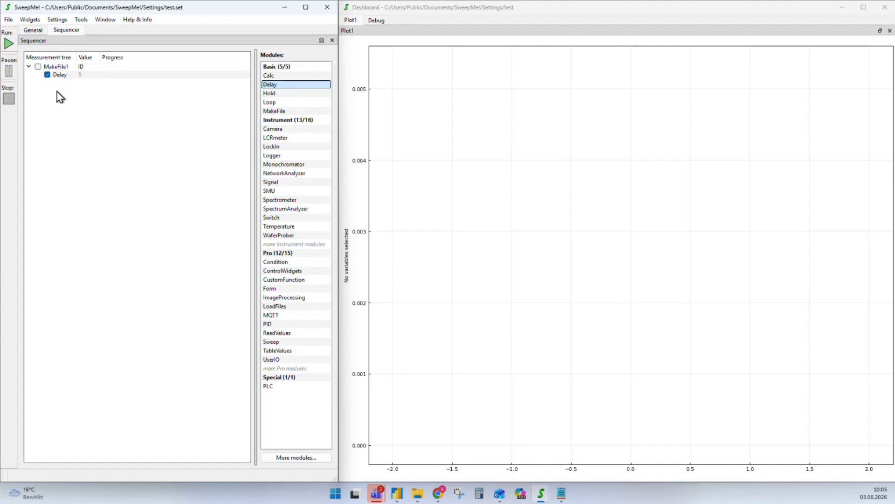
{"action": "left_click", "coordinate": [61, 76]}
{"action": "key", "text": "Delete"}
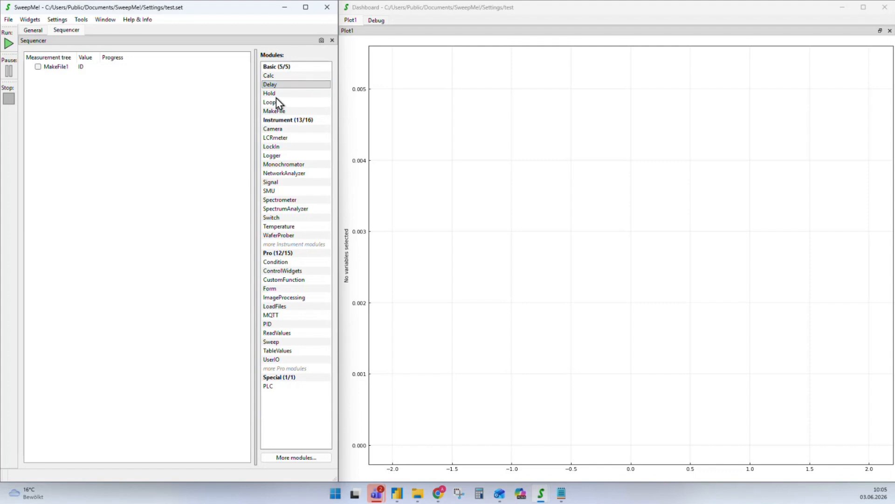
{"action": "left_click_drag", "start_coordinate": [275, 102], "coordinate": [61, 69]}
Re-check MakeFile1 and set Loop1 to 10 repetitions
{"action": "left_click", "coordinate": [39, 67]}
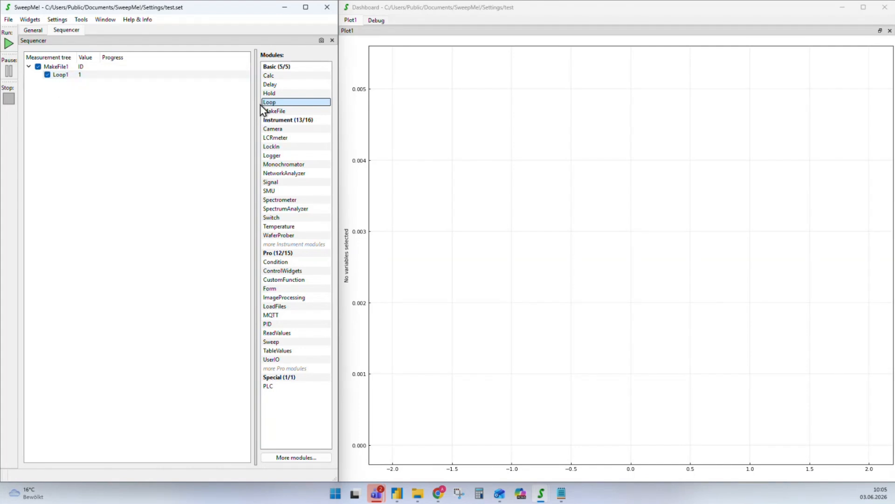
{"action": "left_click", "coordinate": [74, 74]}
{"action": "double_click", "coordinate": [58, 77]}
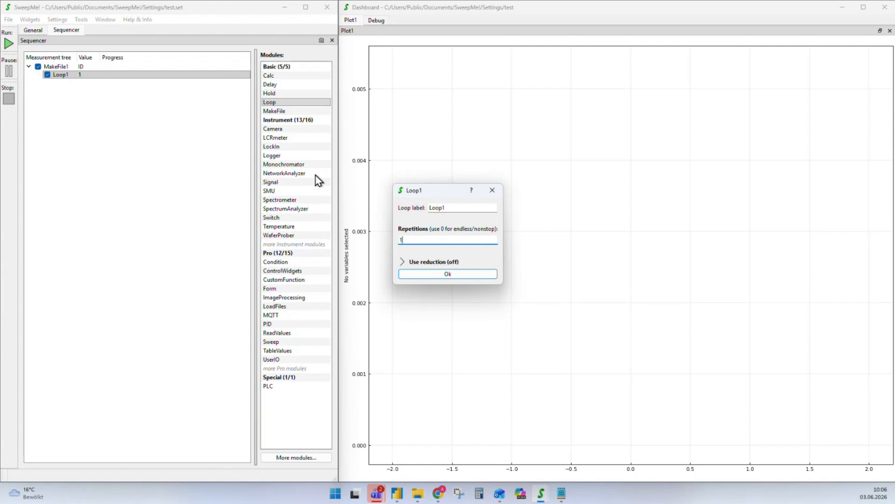
{"action": "key", "text": "Return"}
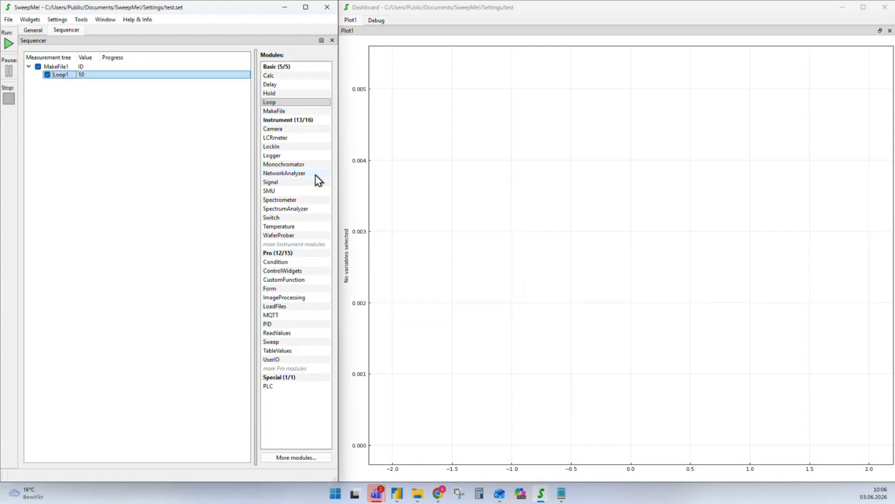
Run the measurement and open the plot settings with the Time variables expanded
{"action": "left_click", "coordinate": [9, 43]}
{"action": "double_click", "coordinate": [504, 152]}
{"action": "left_click", "coordinate": [481, 169]}
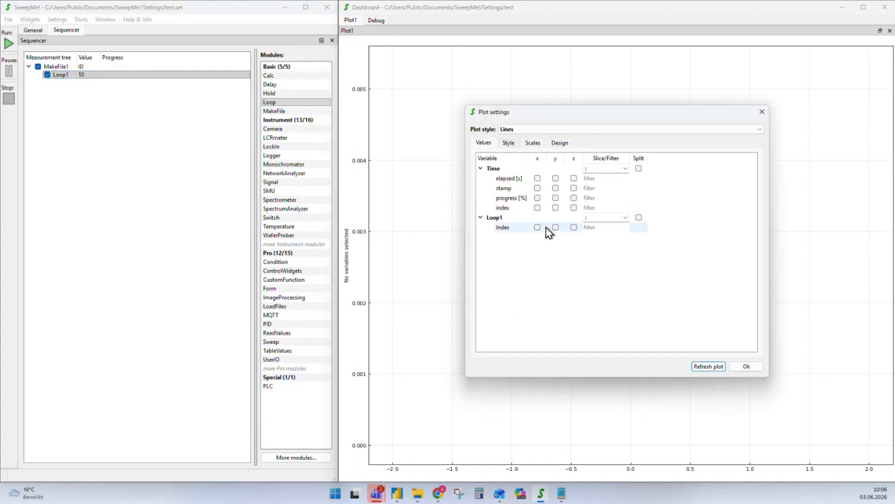
Plot Loop1 Index on y against Time elapsed [s] on x and apply
{"action": "left_click", "coordinate": [556, 228]}
{"action": "left_click", "coordinate": [537, 178]}
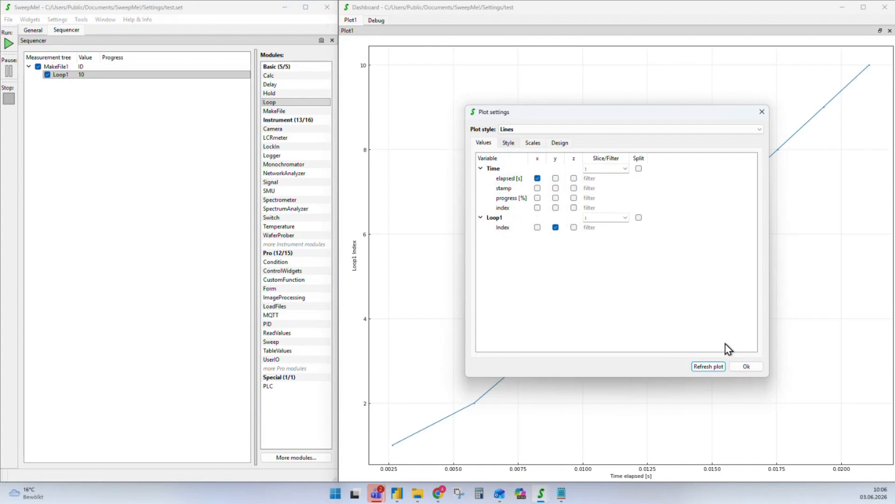
{"action": "left_click", "coordinate": [745, 367]}
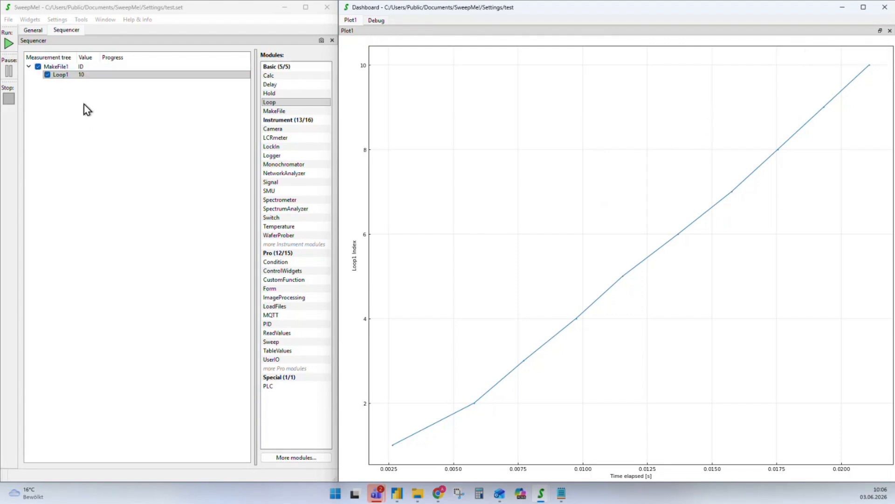
Nest a Loop2 with 5 repetitions inside Loop1 and rerun the measurement
{"action": "left_click", "coordinate": [58, 75]}
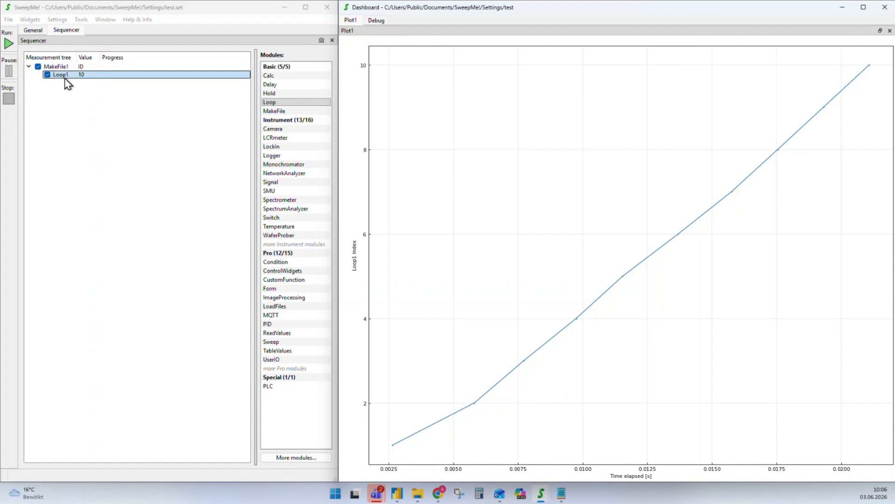
{"action": "left_click", "coordinate": [356, 211]}
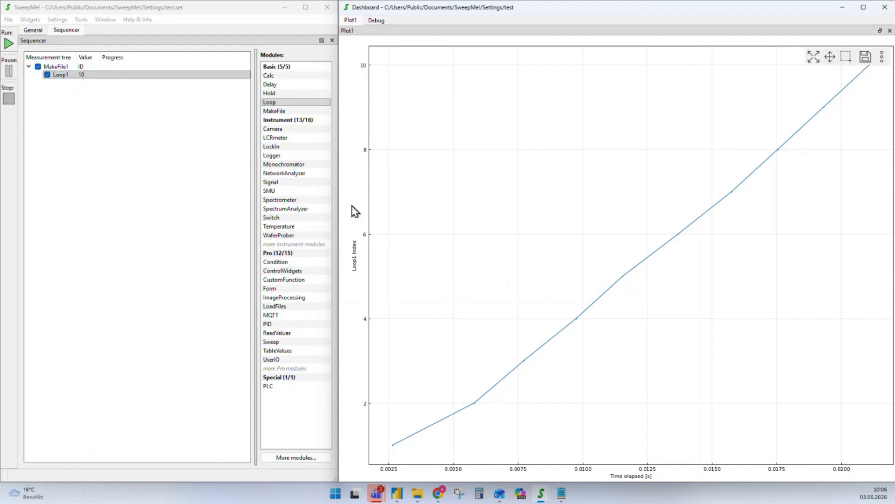
{"action": "left_click", "coordinate": [269, 104]}
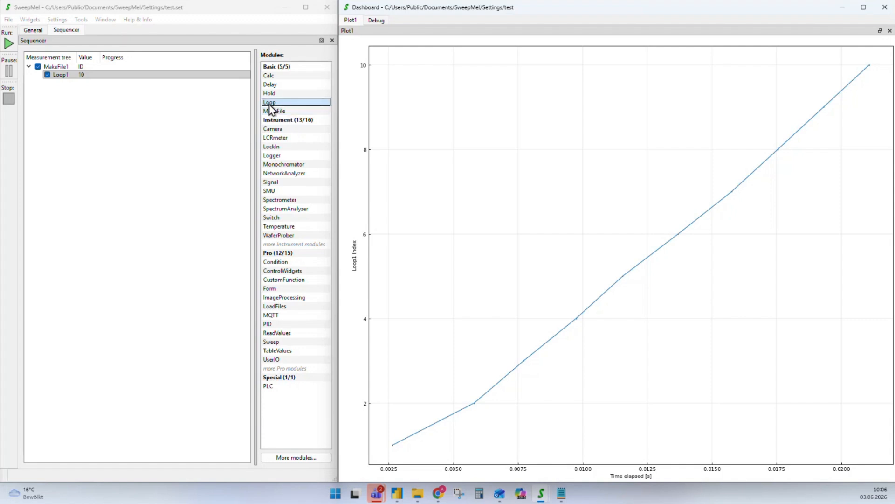
{"action": "left_click_drag", "start_coordinate": [270, 105], "coordinate": [66, 79]}
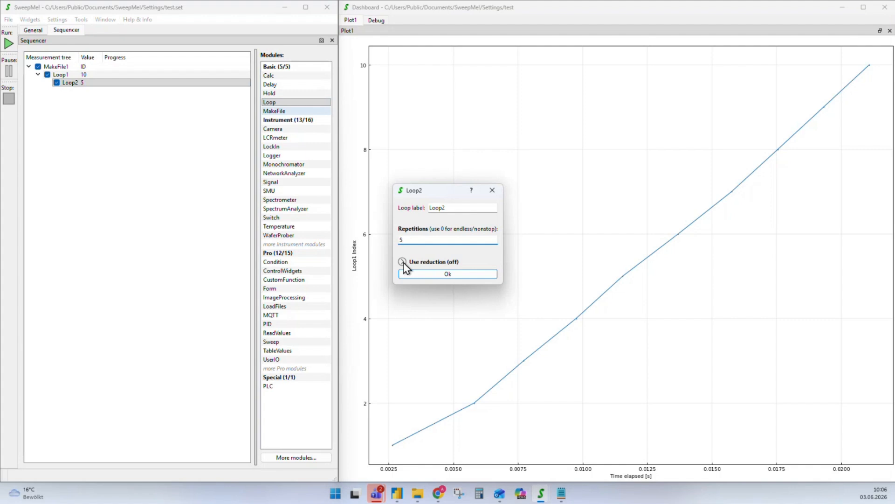
{"action": "type", "text": "5"}
{"action": "key", "text": "Return"}
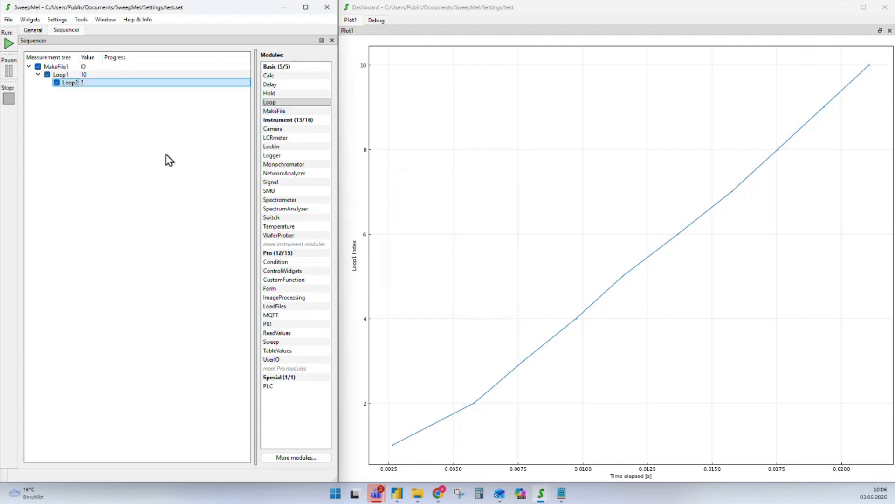
{"action": "left_click", "coordinate": [7, 43]}
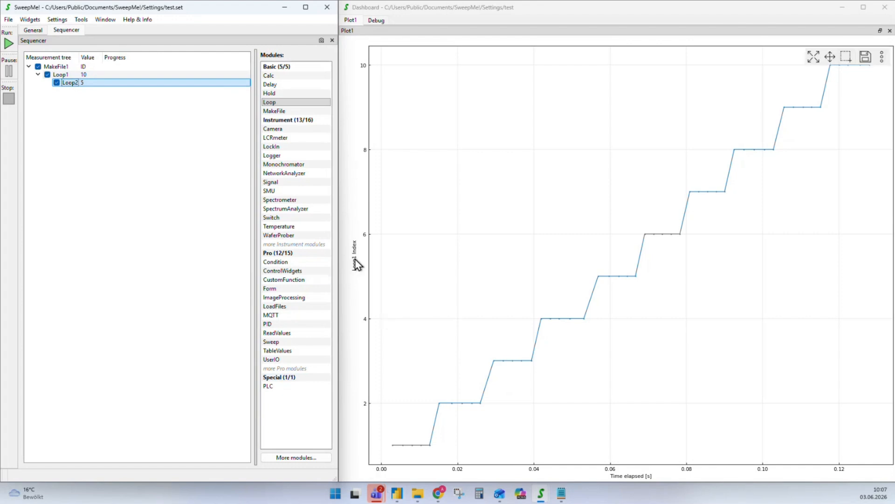
{"action": "left_click", "coordinate": [64, 75]}
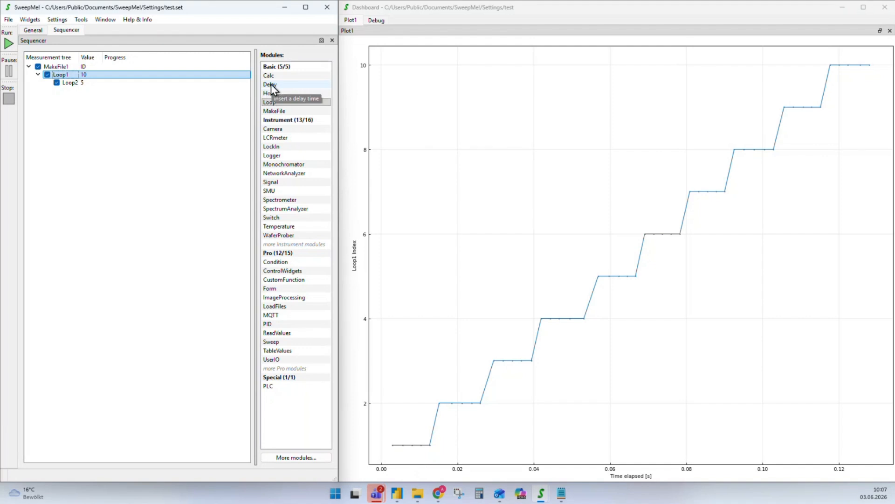
Put a 0.2 s Delay at the top of the tree and rerun the measurement
{"action": "left_click_drag", "start_coordinate": [271, 85], "coordinate": [59, 91]}
{"action": "double_click", "coordinate": [52, 66]}
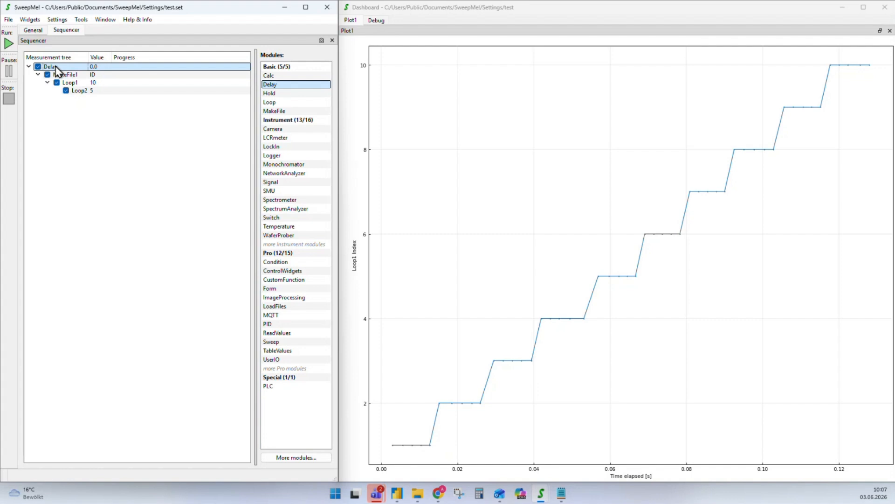
{"action": "type", "text": "0.2"}
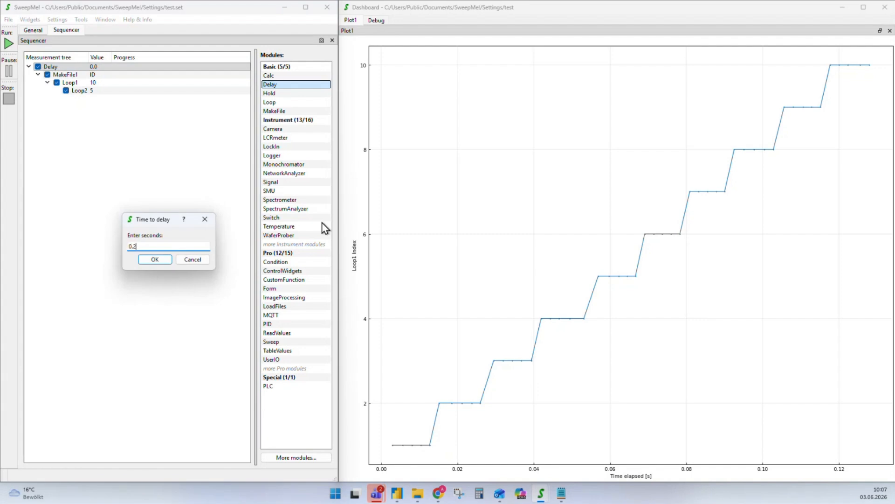
{"action": "key", "text": "Return"}
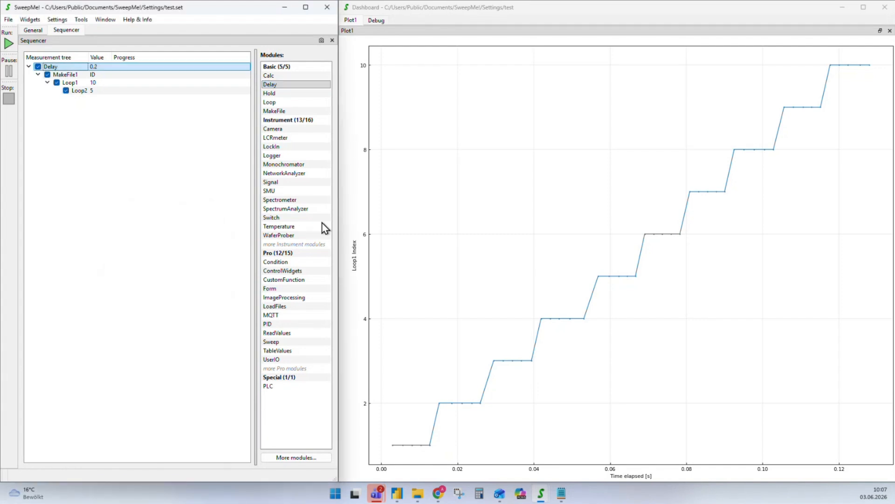
{"action": "left_click", "coordinate": [8, 43]}
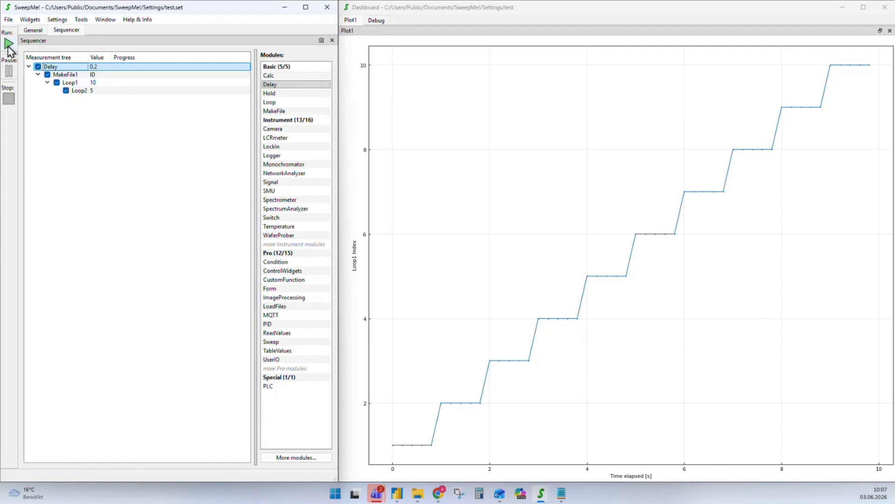
{"action": "left_click", "coordinate": [8, 43]}
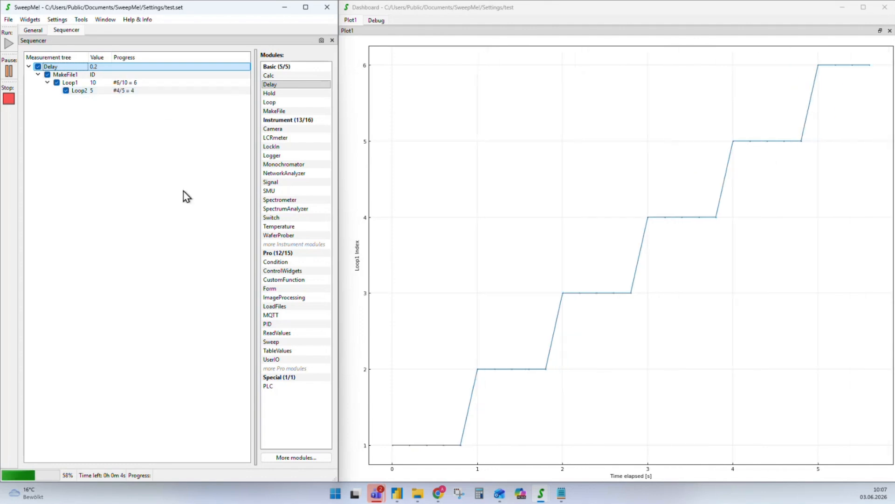
Add Loop2 Index to the plot's y axis alongside Loop1 Index
{"action": "double_click", "coordinate": [505, 197]}
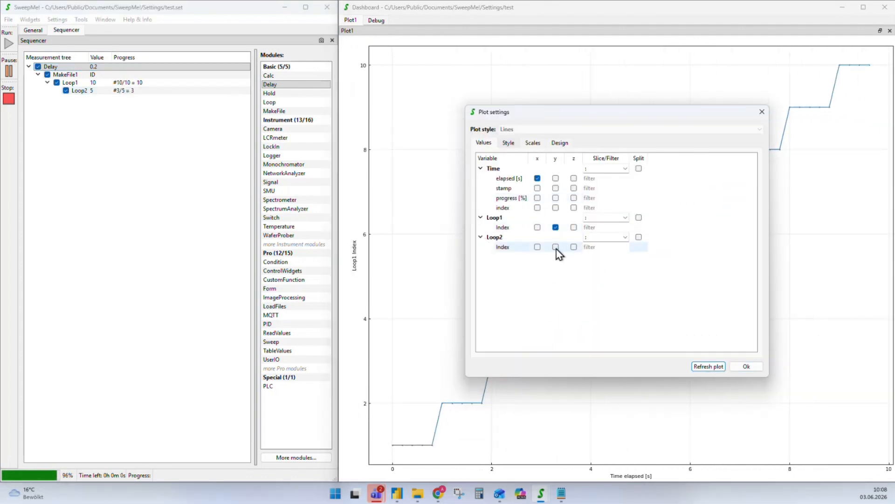
{"action": "left_click", "coordinate": [481, 237]}
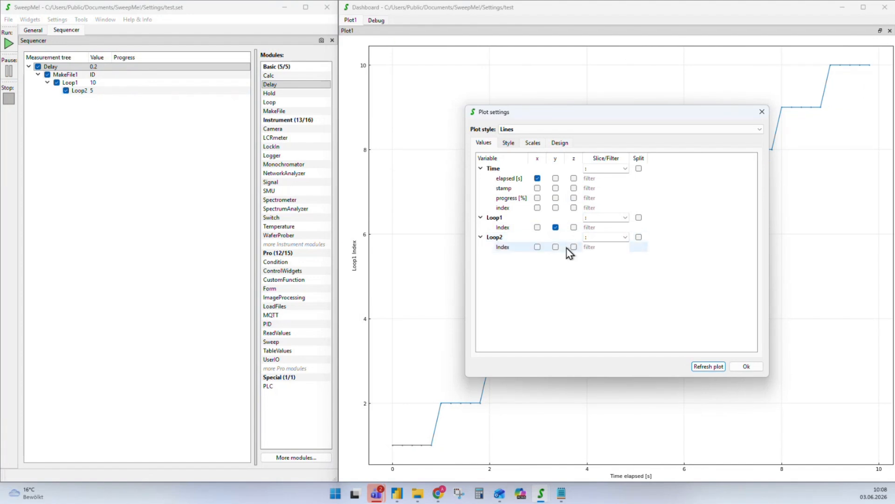
{"action": "left_click", "coordinate": [555, 246]}
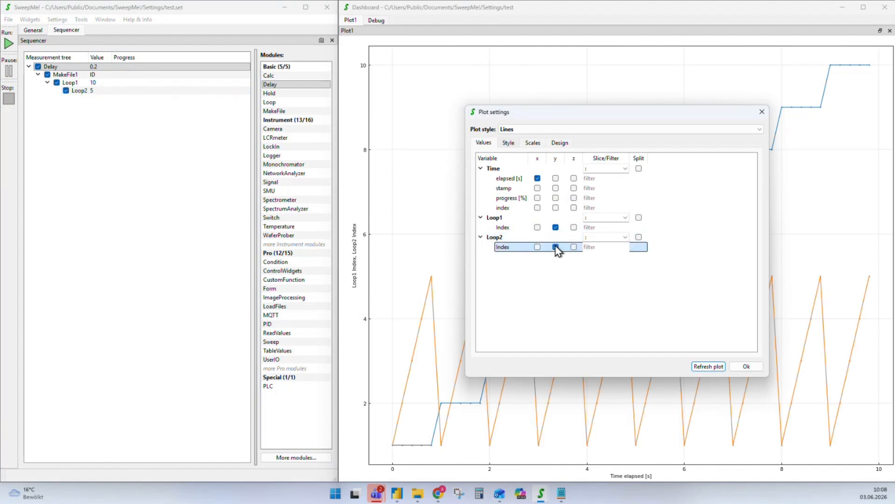
{"action": "left_click", "coordinate": [492, 90]}
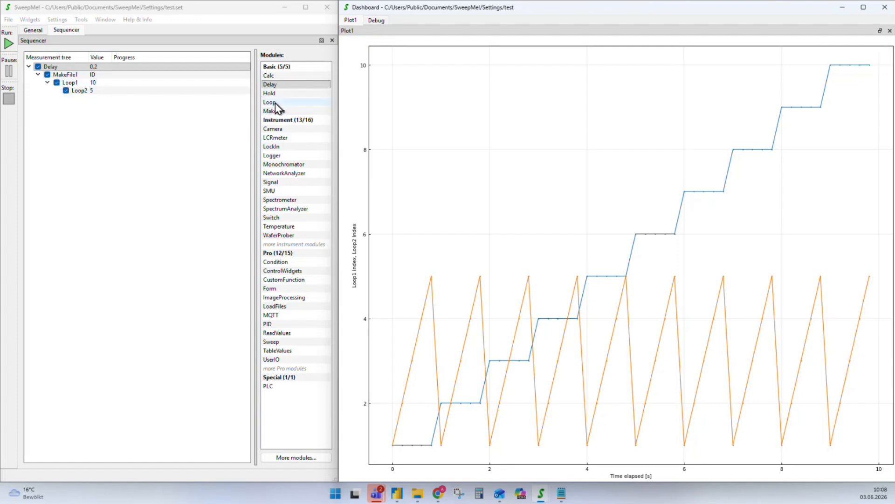
Add a Loop3 under MakeFile1 with 3 repetitions
{"action": "left_click_drag", "start_coordinate": [275, 103], "coordinate": [73, 78]}
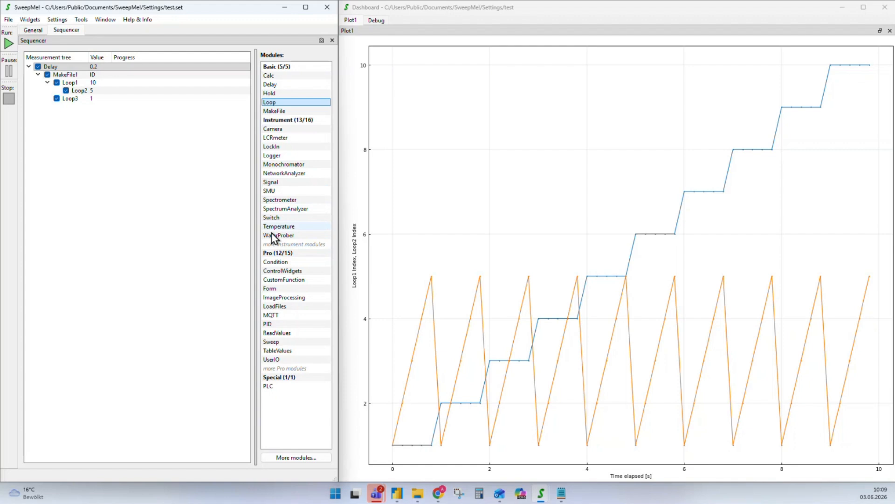
{"action": "double_click", "coordinate": [69, 99]}
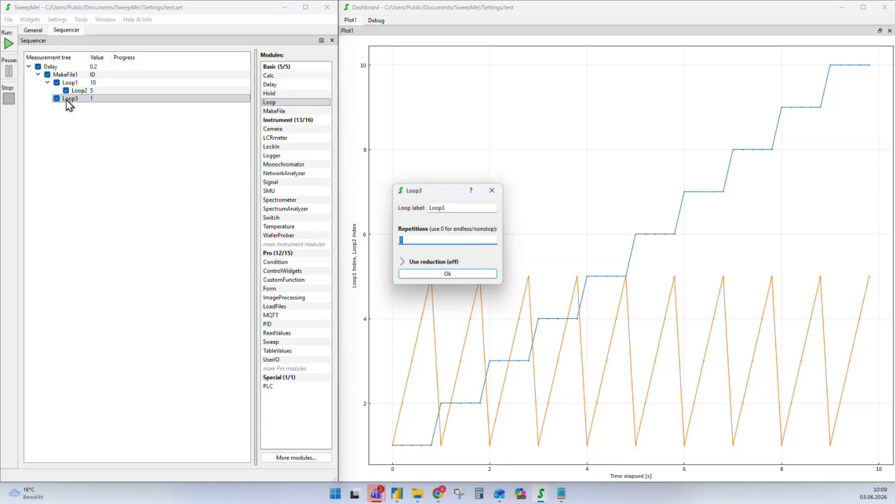
{"action": "key", "text": "Return"}
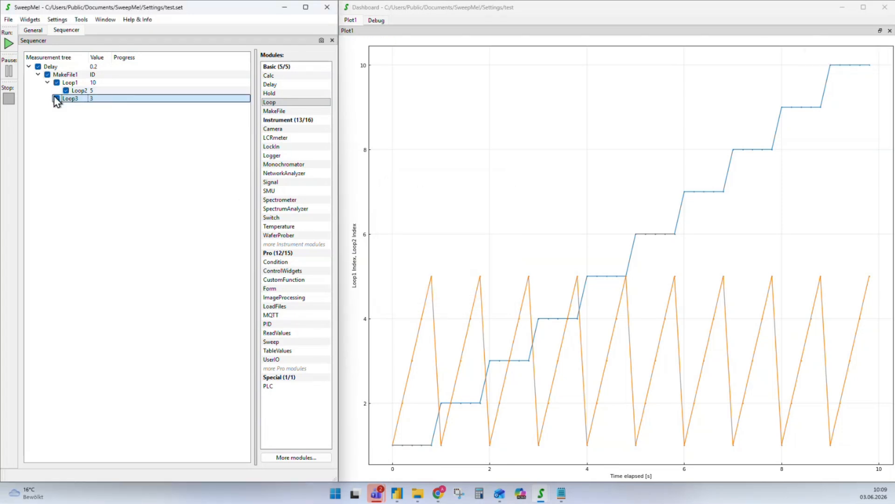
Add a new plot, Plot2, docked to the right of Plot1
{"action": "left_click", "coordinate": [30, 19]}
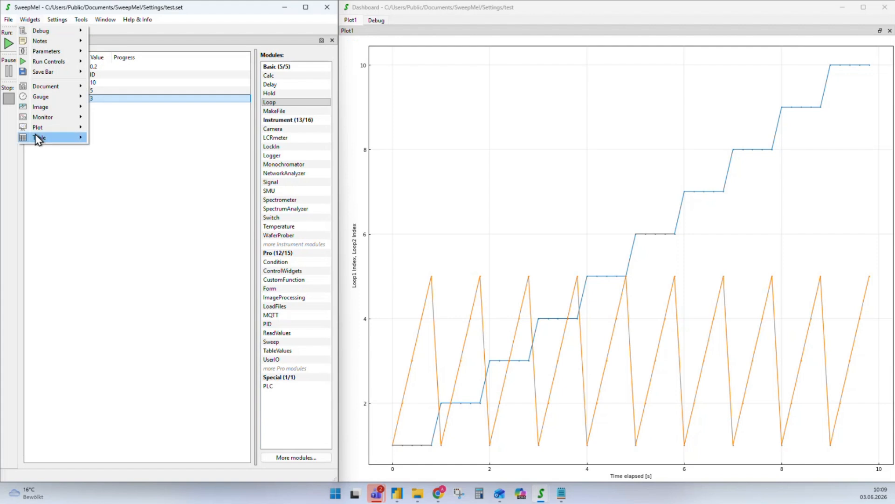
{"action": "mouse_move", "coordinate": [69, 130]}
{"action": "left_click", "coordinate": [111, 129]}
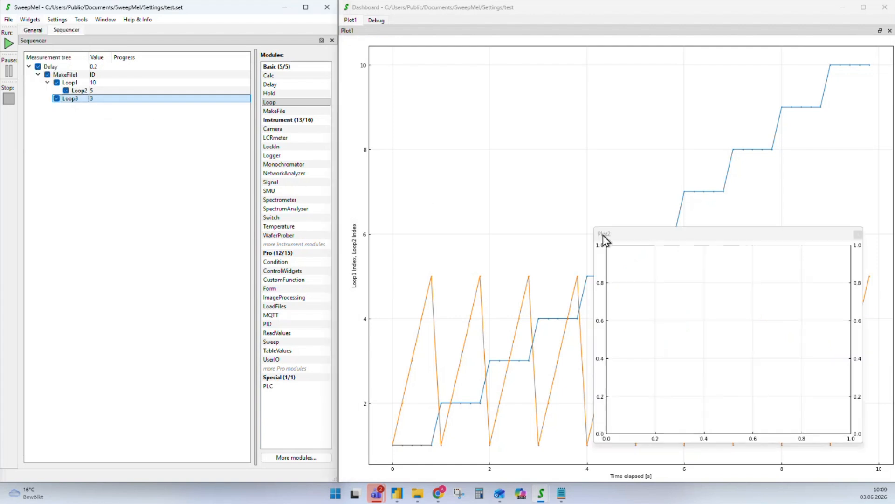
{"action": "left_click_drag", "start_coordinate": [606, 238], "coordinate": [734, 226]}
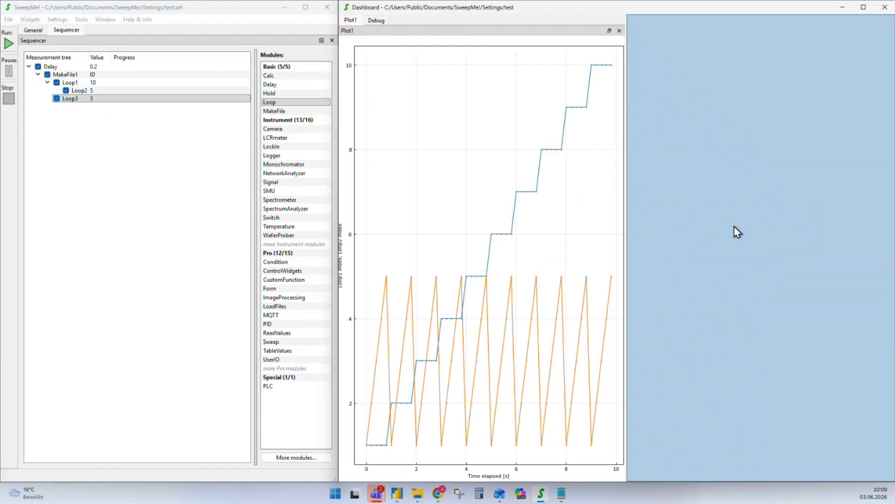
Set Plot2 to chart Loop3 Index against Time elapsed, then run the measurement
{"action": "double_click", "coordinate": [724, 117]}
{"action": "left_click", "coordinate": [482, 197]}
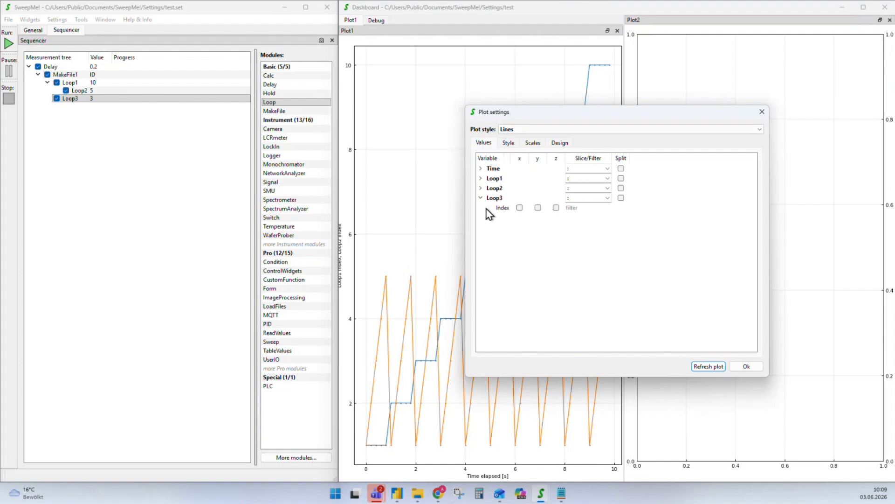
{"action": "left_click", "coordinate": [481, 168]}
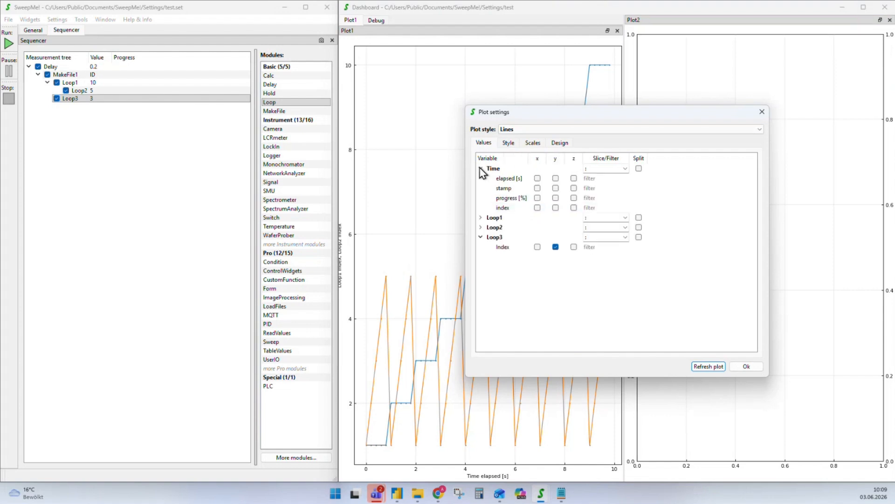
{"action": "left_click", "coordinate": [538, 179]}
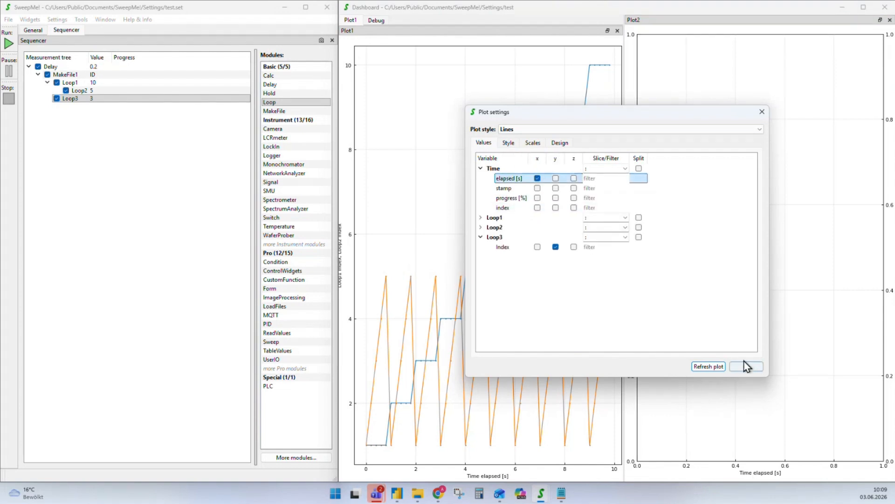
{"action": "left_click", "coordinate": [718, 359]}
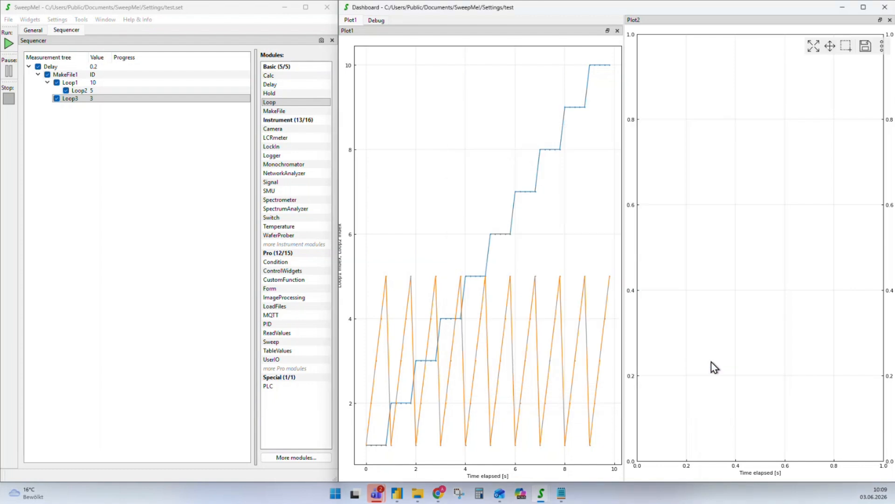
{"action": "left_click", "coordinate": [9, 43]}
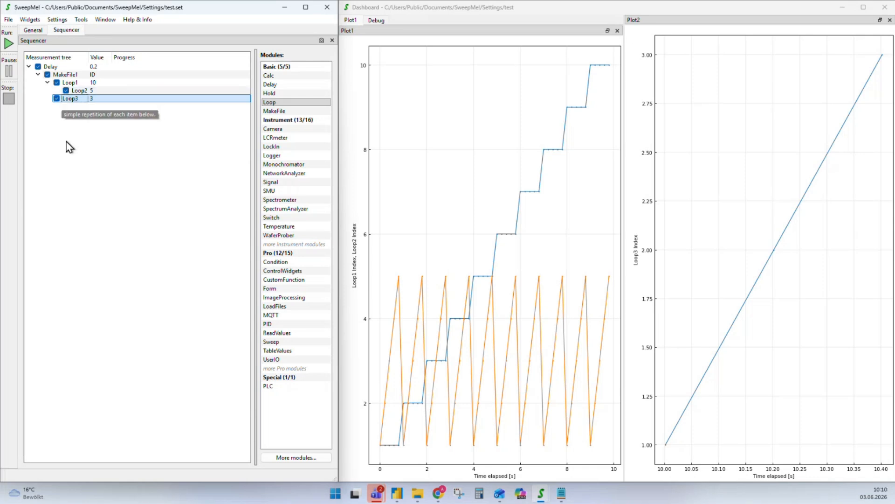
Move Loop3 inside Loop1 after Loop2, widen the tree column and rerun
{"action": "left_click_drag", "start_coordinate": [70, 99], "coordinate": [79, 93]}
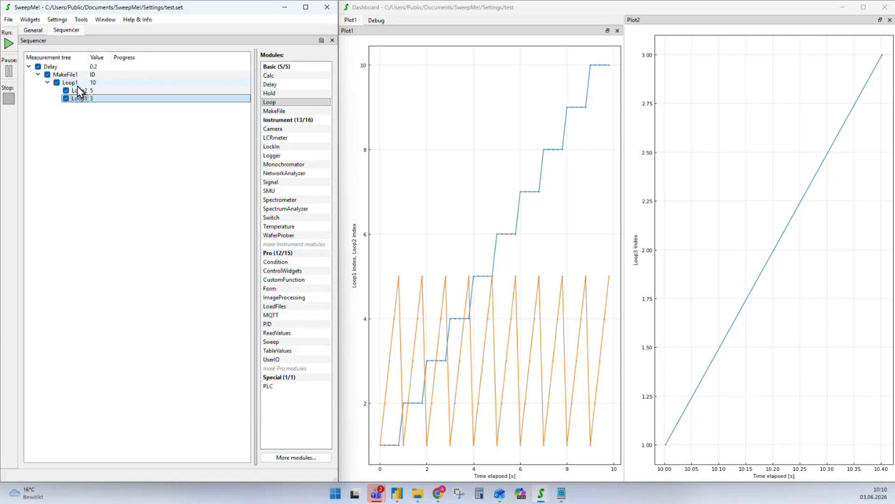
{"action": "left_click_drag", "start_coordinate": [86, 56], "coordinate": [120, 57]}
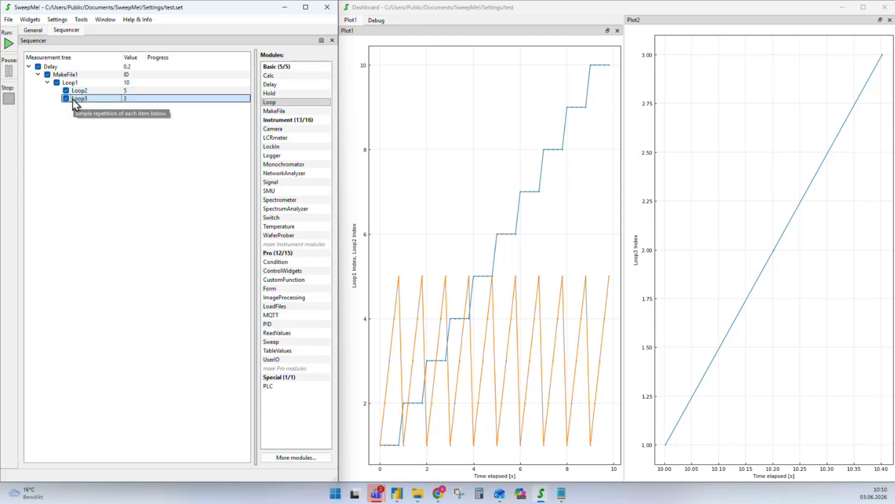
{"action": "left_click", "coordinate": [9, 43]}
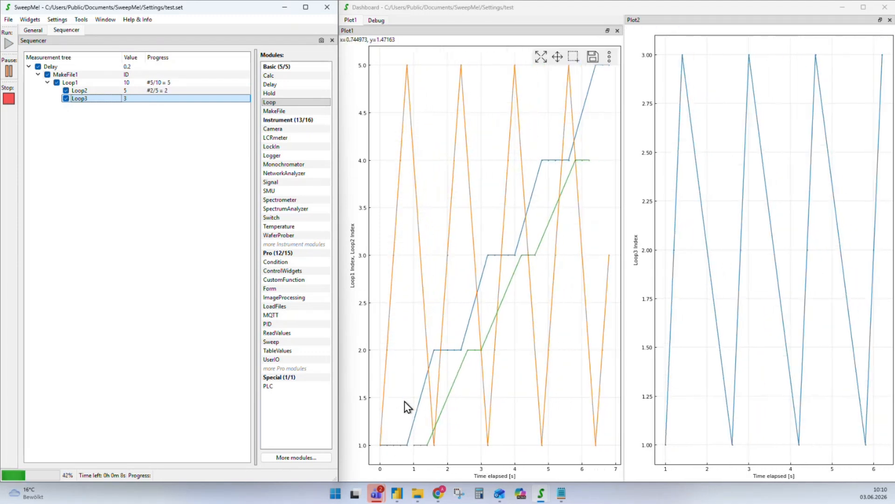
Remove Loop1 Index from Plot1 and rerun the measurement
{"action": "double_click", "coordinate": [435, 260]}
{"action": "left_click", "coordinate": [556, 227]}
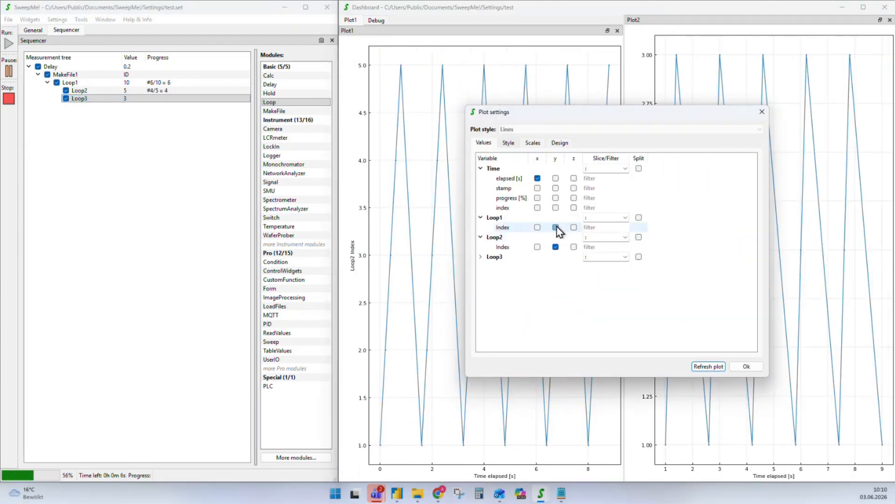
{"action": "left_click", "coordinate": [750, 367]}
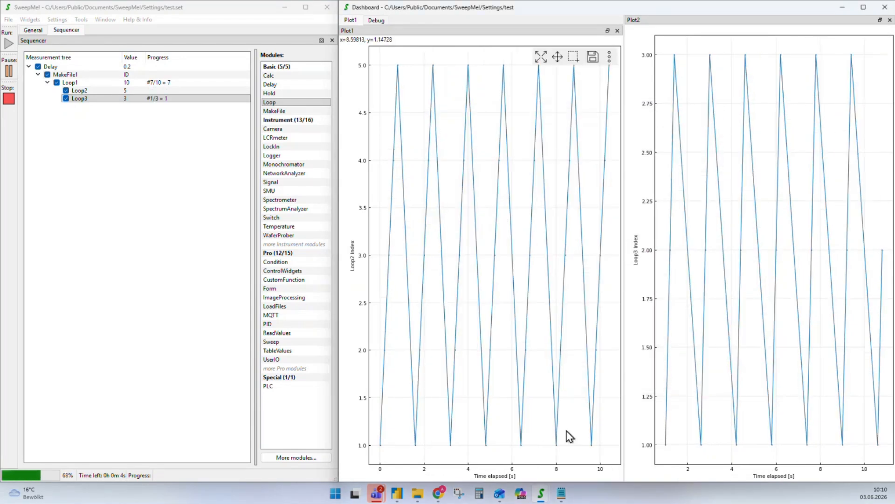
{"action": "left_click", "coordinate": [150, 99]}
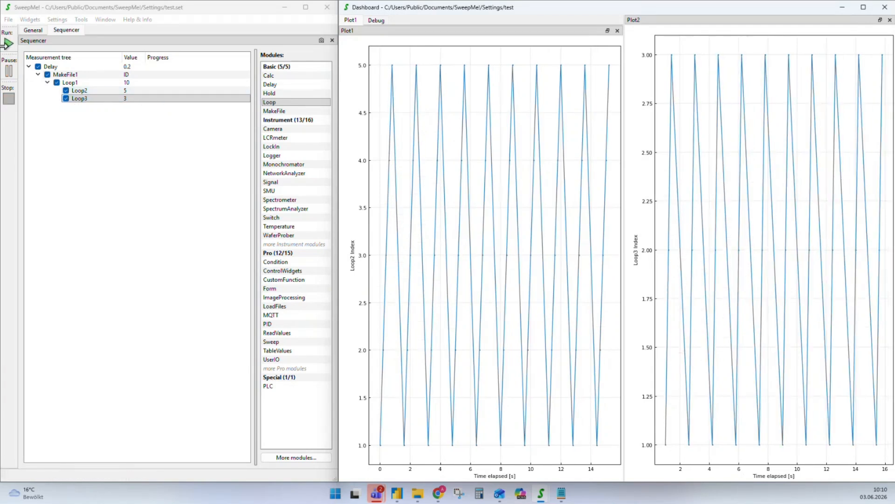
{"action": "left_click", "coordinate": [8, 44]}
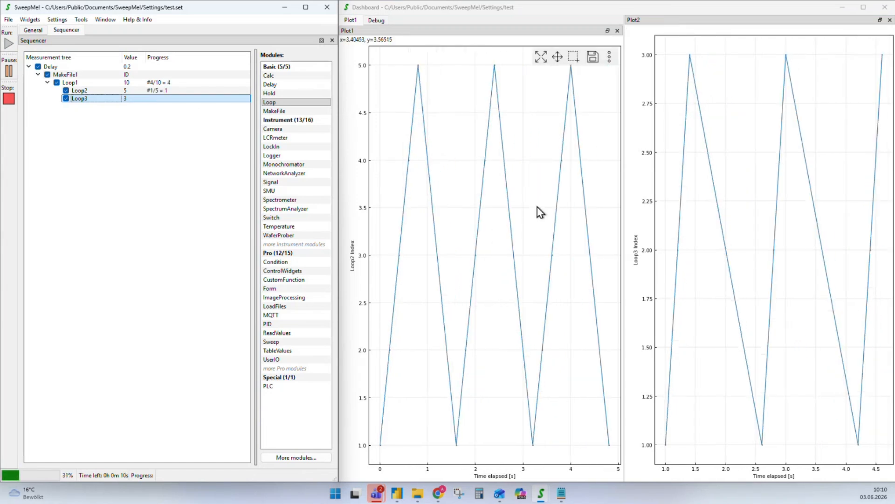
Split the lines of both Plot1 and Plot2 by Loop1 iteration
{"action": "double_click", "coordinate": [504, 194]}
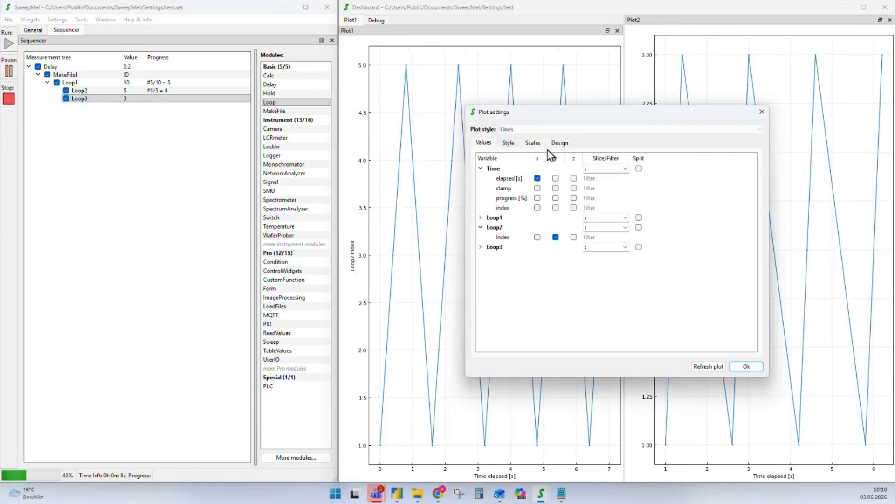
{"action": "left_click", "coordinate": [639, 217]}
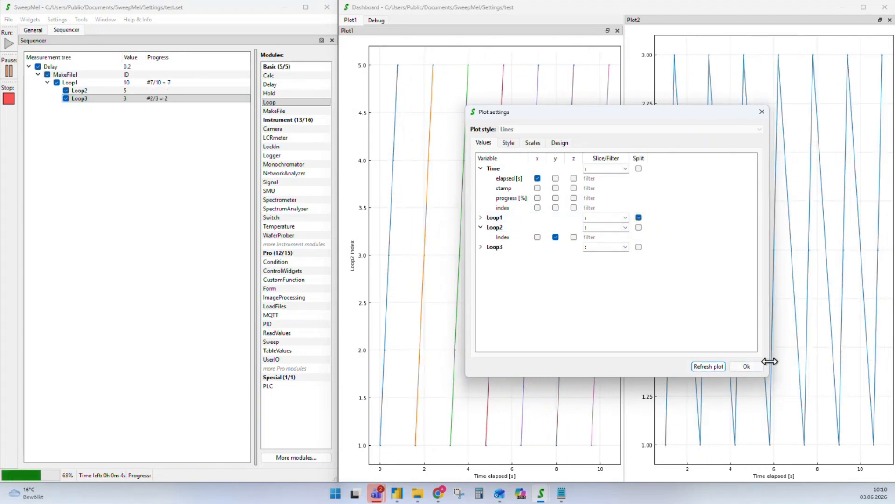
{"action": "left_click", "coordinate": [743, 366]}
{"action": "double_click", "coordinate": [721, 208]}
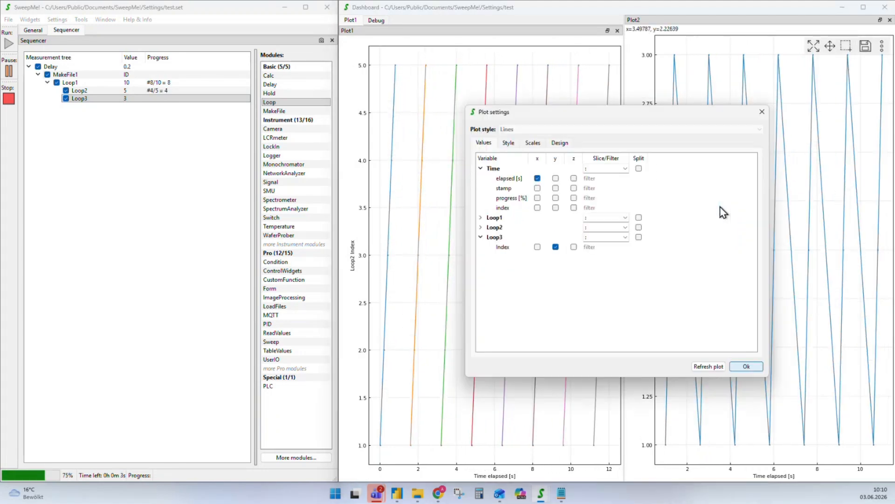
{"action": "left_click", "coordinate": [639, 217]}
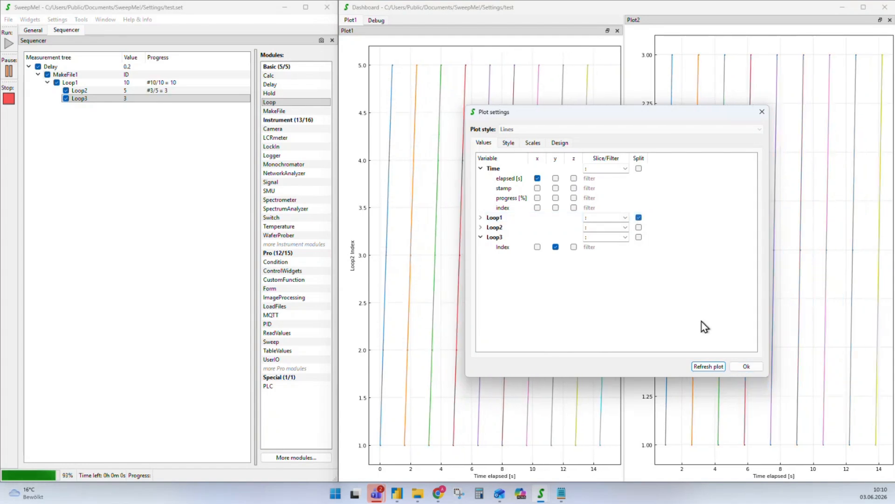
{"action": "left_click", "coordinate": [746, 367]}
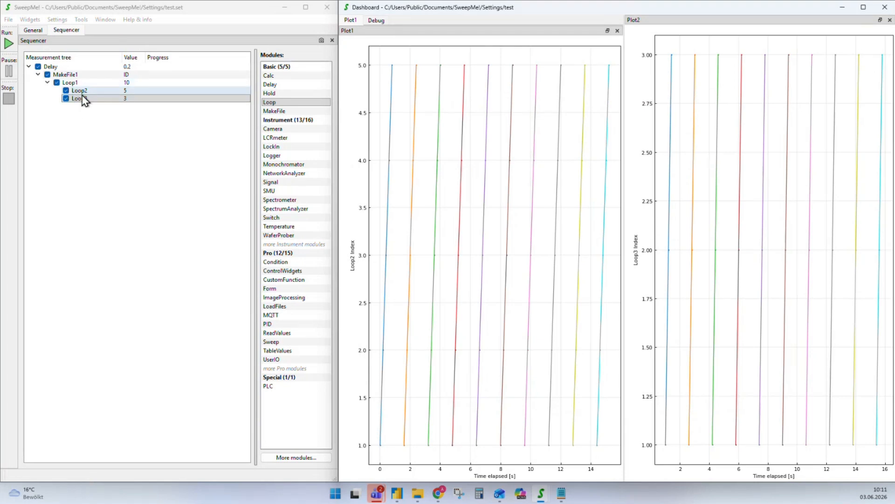
{"action": "left_click", "coordinate": [70, 84]}
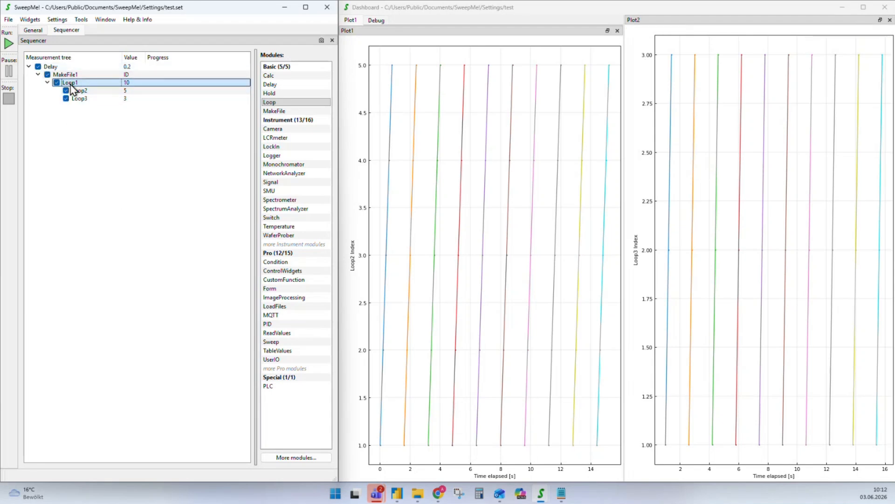
{"action": "left_click", "coordinate": [83, 93]}
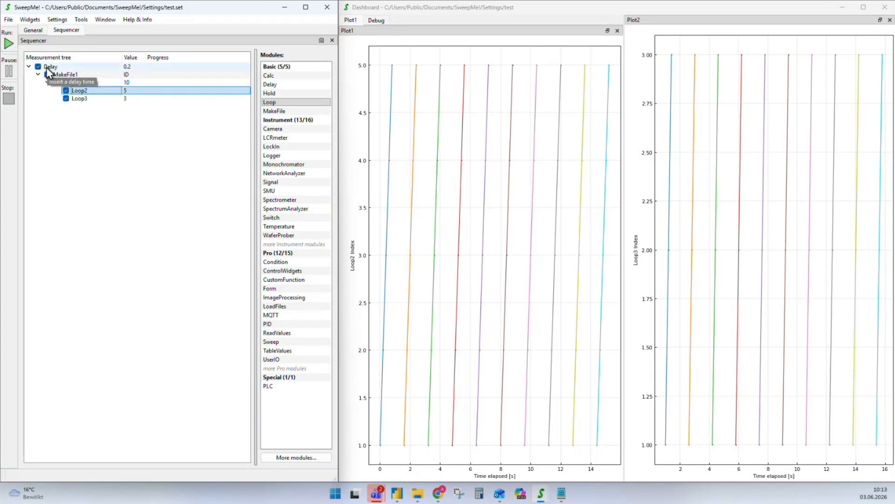
{"action": "left_click", "coordinate": [79, 100]}
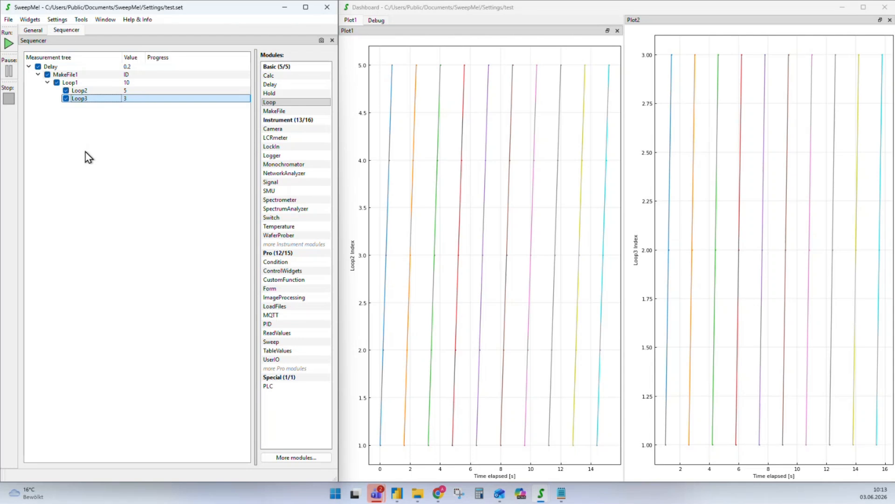
Delete Loop3 from the measurement tree and remove the Plot2 widget entirely
{"action": "left_click", "coordinate": [77, 99]}
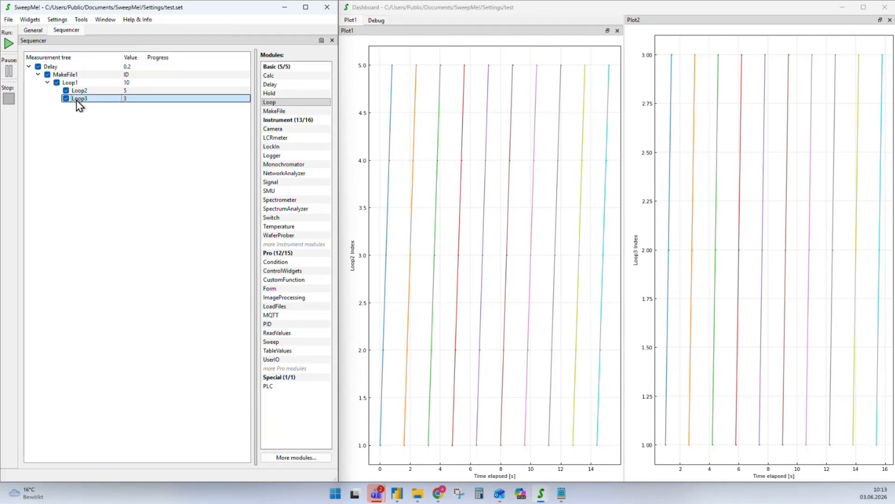
{"action": "key", "text": "Delete"}
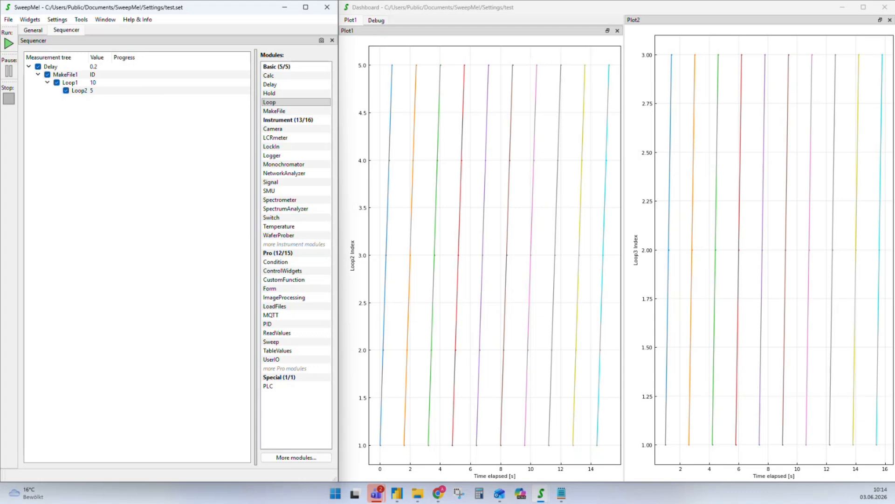
{"action": "left_click", "coordinate": [890, 19]}
{"action": "left_click", "coordinate": [639, 254]}
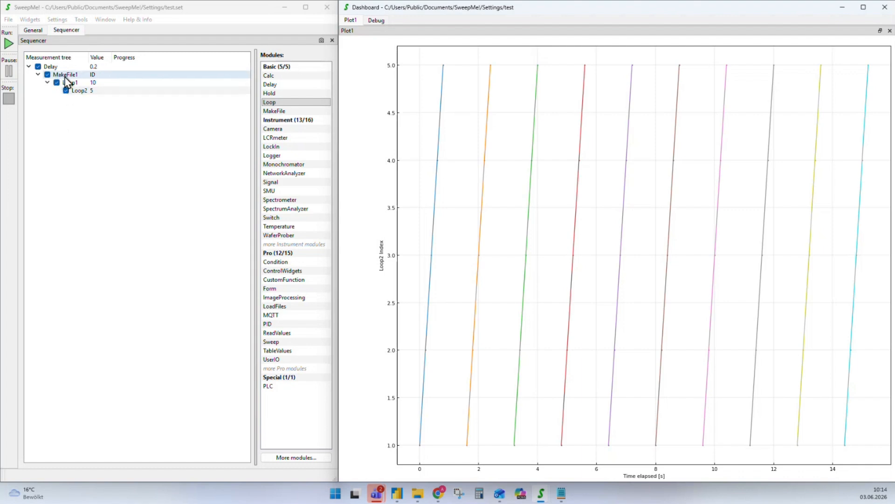
Open the Temp folder in Explorer beside SweepMe!, start a new run, and watch its files
{"action": "left_click", "coordinate": [9, 20]}
{"action": "mouse_move", "coordinate": [60, 31]}
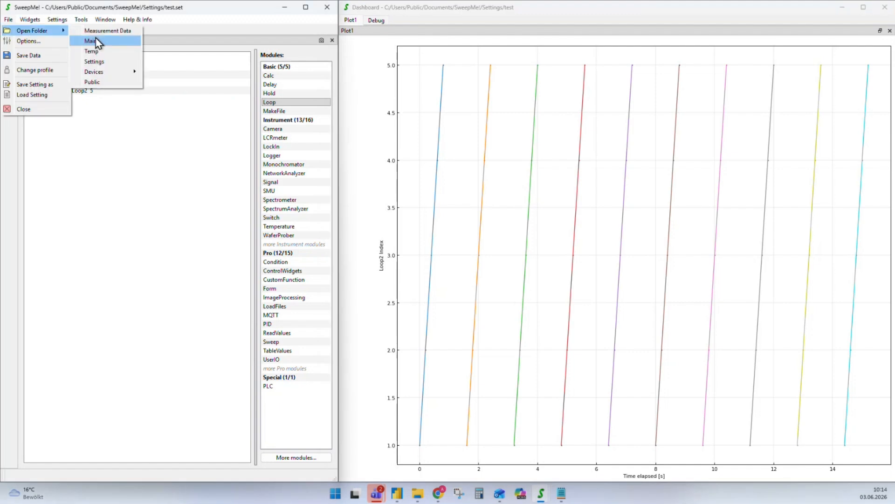
{"action": "left_click", "coordinate": [362, 156]}
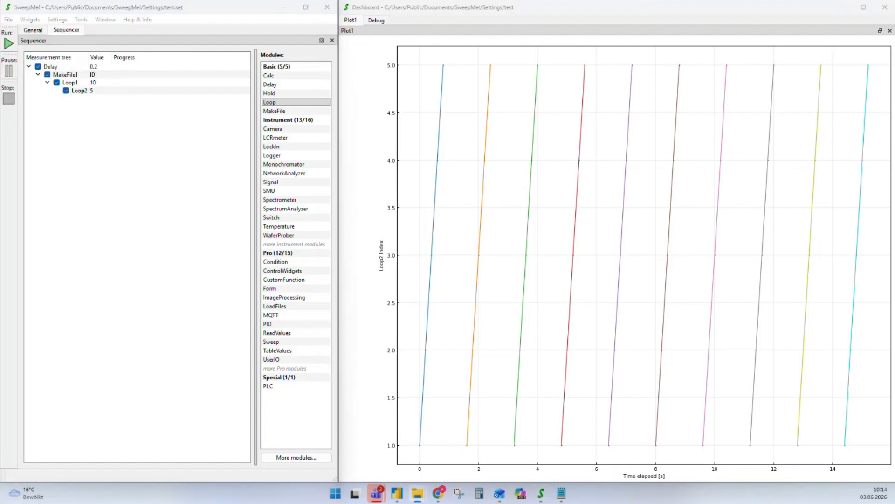
{"action": "left_click_drag", "start_coordinate": [894, 68], "coordinate": [663, 155]}
{"action": "left_click_drag", "start_coordinate": [229, 145], "coordinate": [294, 255]}
{"action": "left_click", "coordinate": [8, 43]}
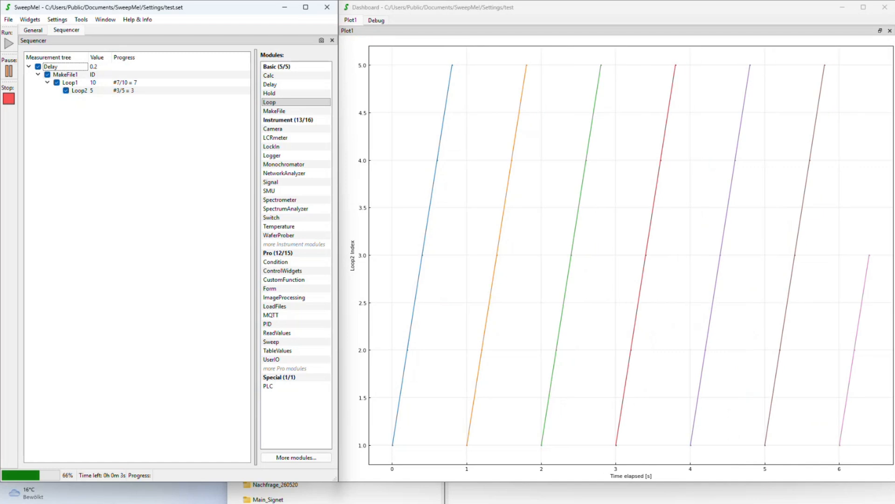
{"action": "left_click", "coordinate": [522, 493]}
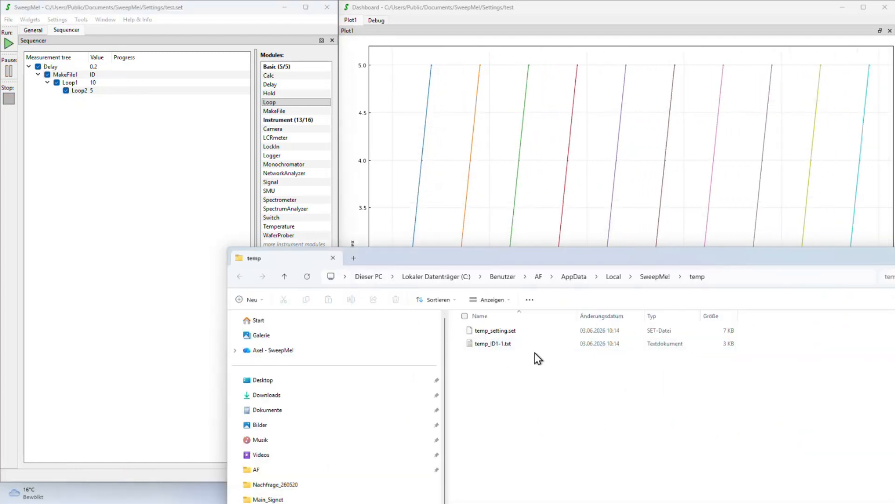
Move Loop1 directly under Delay, above MakeFile1, and start a run
{"action": "left_click", "coordinate": [485, 346]}
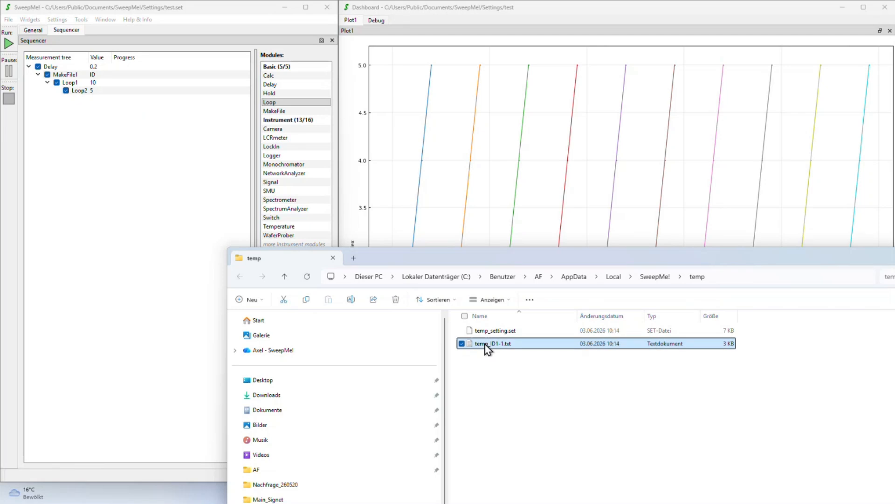
{"action": "left_click", "coordinate": [70, 92]}
{"action": "mouse_move", "coordinate": [69, 84]}
{"action": "left_mouse_down"}
{"action": "mouse_move", "coordinate": [58, 67]}
{"action": "mouse_move", "coordinate": [84, 106]}
{"action": "mouse_move", "coordinate": [64, 79]}
{"action": "mouse_move", "coordinate": [73, 91]}
{"action": "left_mouse_up"}
{"action": "left_click", "coordinate": [15, 45]}
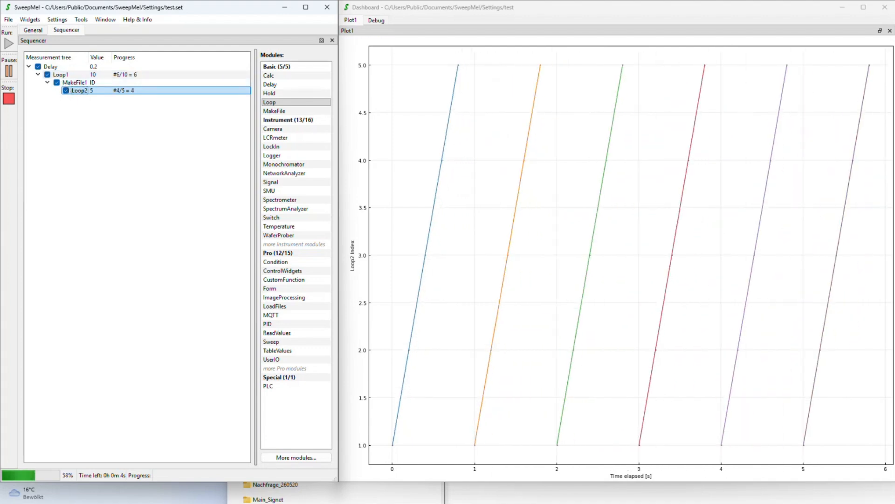
Check the ten temp_ID1 files in the temp folder, then minimize Explorer
{"action": "left_click", "coordinate": [814, 492]}
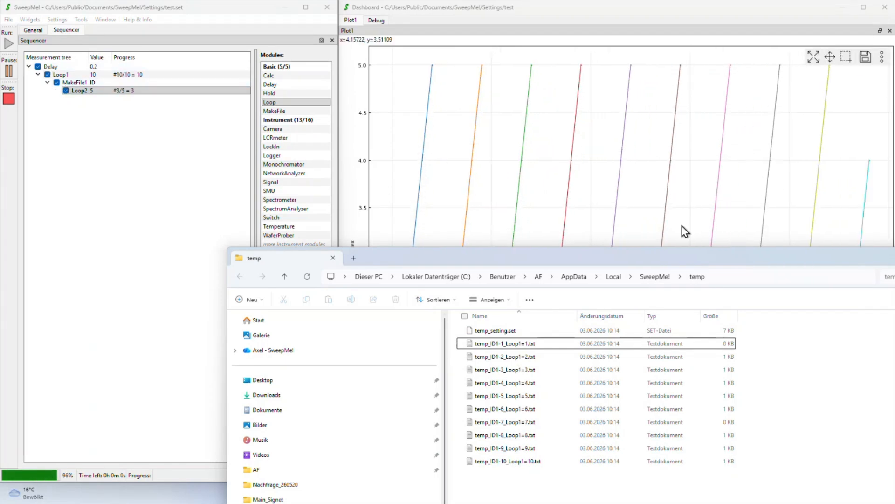
{"action": "left_click_drag", "start_coordinate": [660, 258], "coordinate": [489, 233]}
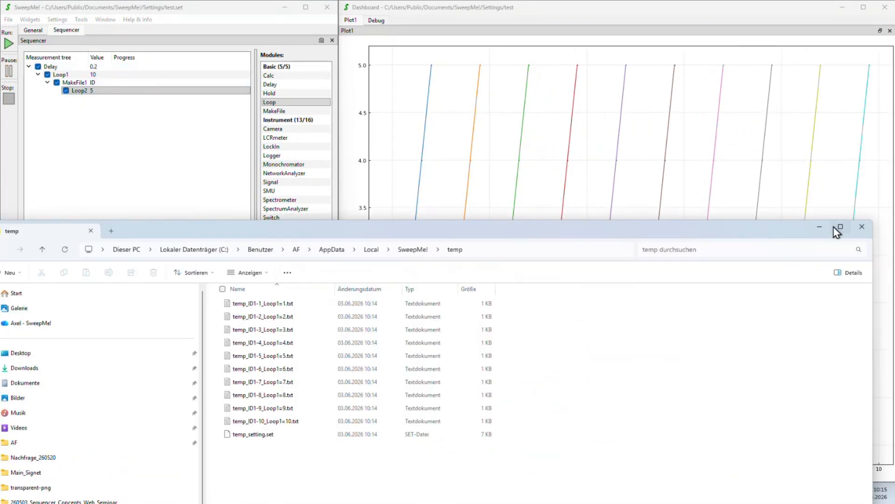
{"action": "left_click", "coordinate": [821, 228]}
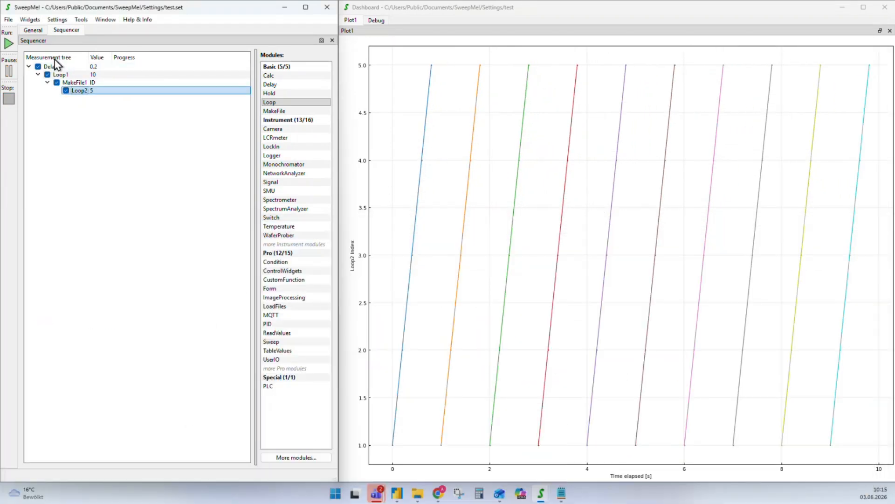
Reorder the tree to Loop1 > MakeFile1 > Loop2 > Delay and rerun the measurement
{"action": "left_click_drag", "start_coordinate": [59, 75], "coordinate": [79, 97]}
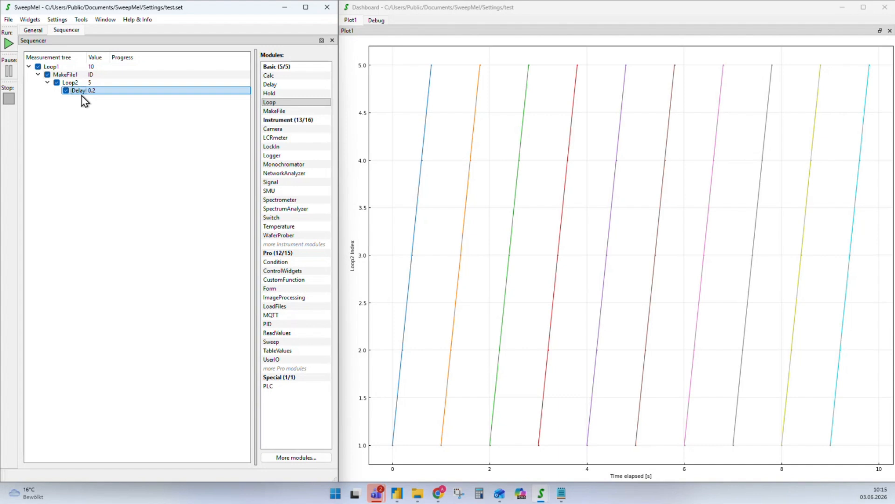
{"action": "left_click", "coordinate": [10, 44]}
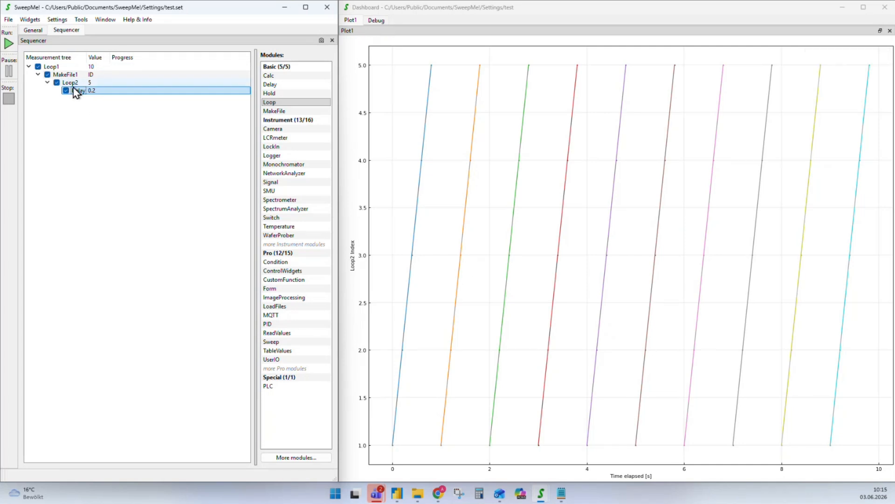
Move Delay to the root and nest Loop1 under Loop2: Delay > MakeFile1 > Loop2 > Loop1
{"action": "left_click_drag", "start_coordinate": [74, 93], "coordinate": [64, 134]}
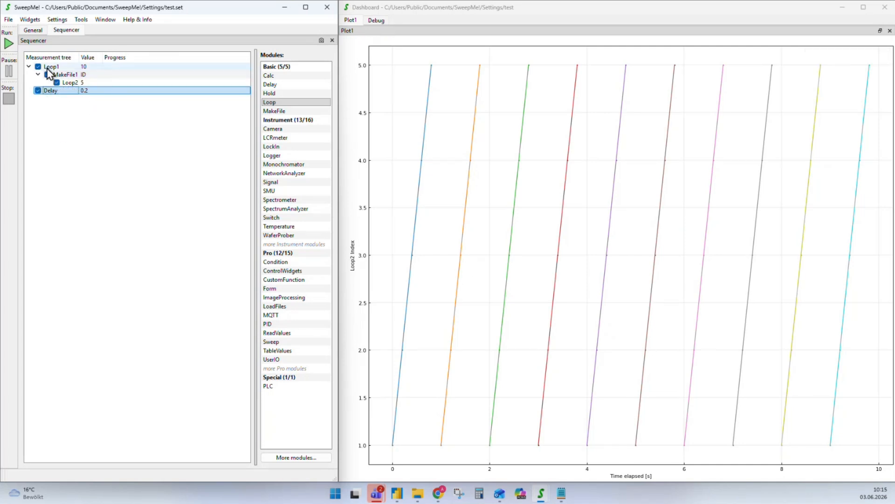
{"action": "left_click_drag", "start_coordinate": [47, 68], "coordinate": [57, 95]}
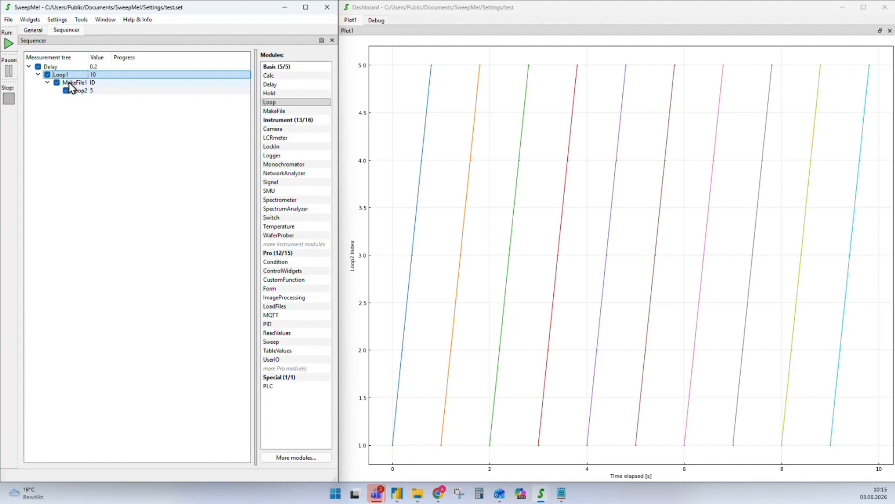
{"action": "left_click_drag", "start_coordinate": [70, 83], "coordinate": [87, 95]}
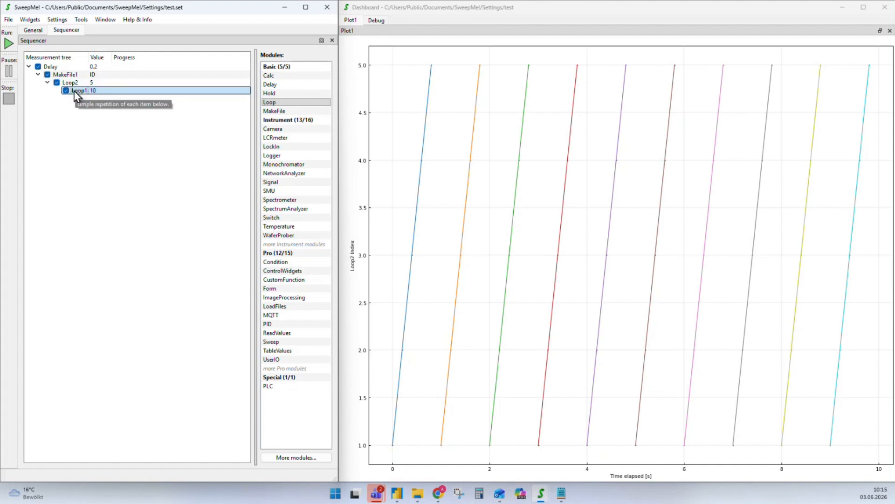
Run the measurement with the reordered tree, Loop1 innermost
{"action": "left_click", "coordinate": [7, 45]}
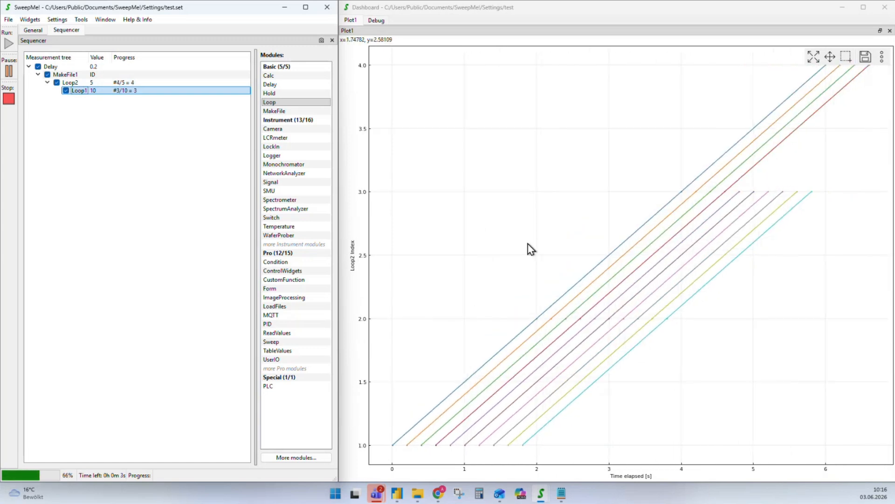
Plot Loop1 Index instead of Loop2 Index, without splitting by Loop1, and apply
{"action": "double_click", "coordinate": [555, 201]}
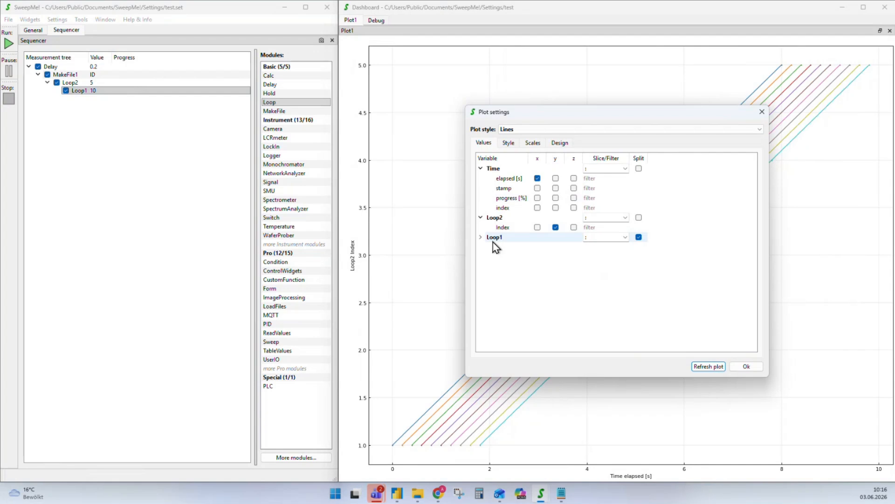
{"action": "left_click", "coordinate": [481, 237]}
{"action": "left_click", "coordinate": [556, 247]}
{"action": "left_click", "coordinate": [555, 227]}
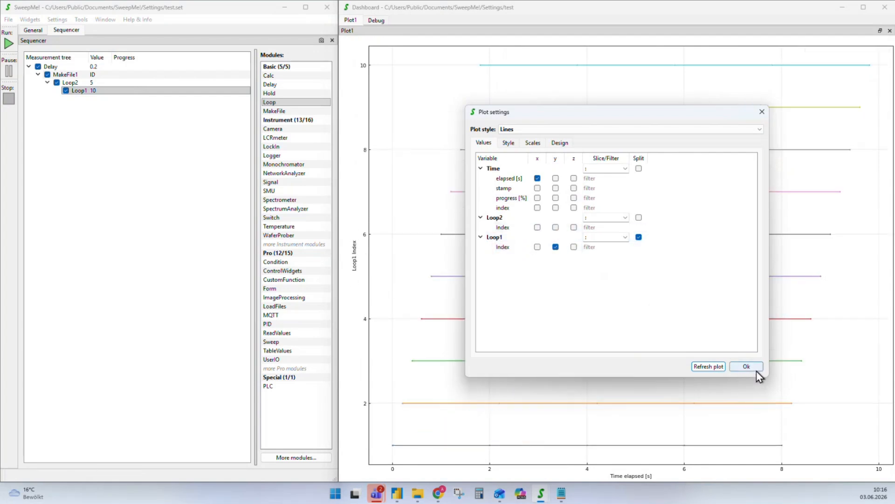
{"action": "left_click", "coordinate": [639, 237]}
{"action": "left_click", "coordinate": [709, 366]}
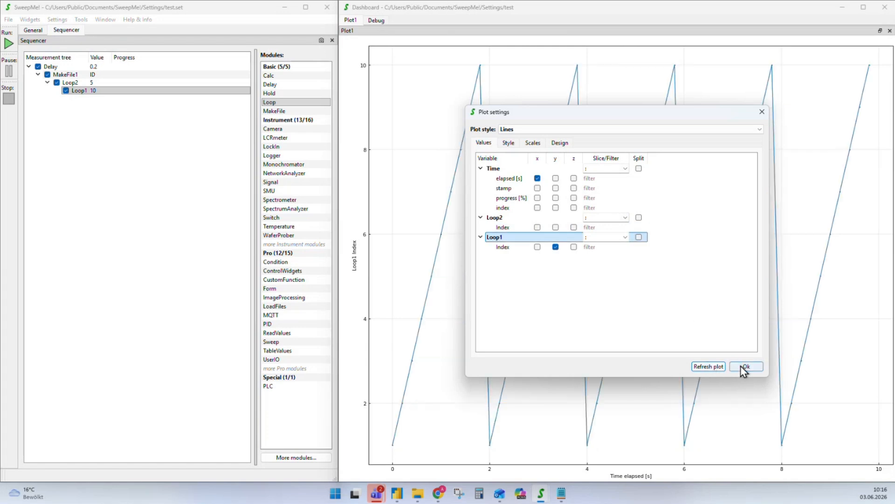
{"action": "left_click", "coordinate": [742, 367]}
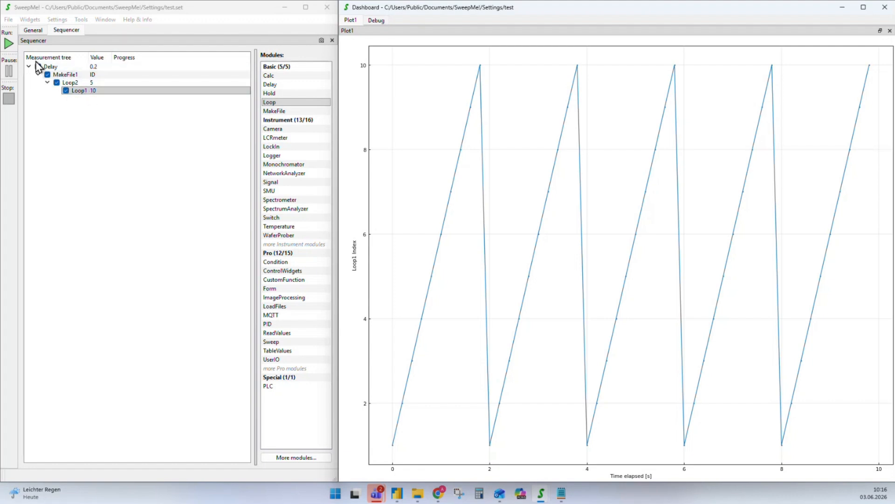
Select Loop1, switch to the browser, and place the SweepMe! Wiki window over the dashboard
{"action": "left_click", "coordinate": [78, 92]}
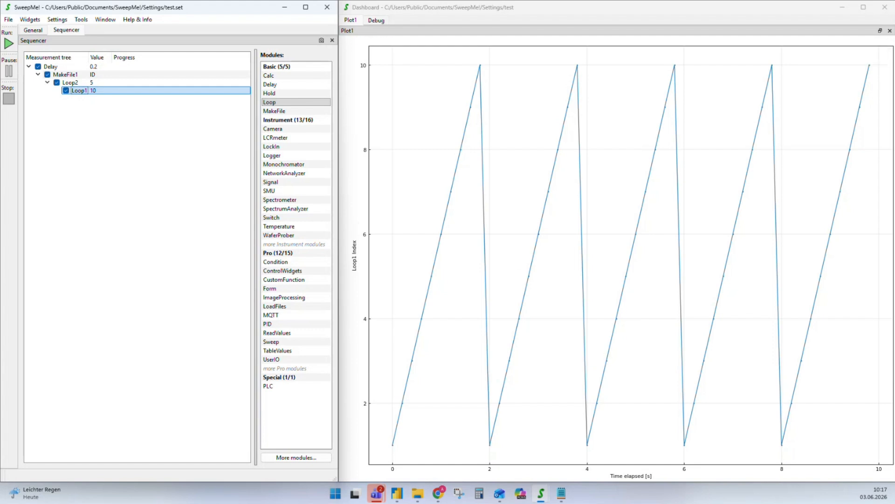
{"action": "key", "text": "alt+Tab"}
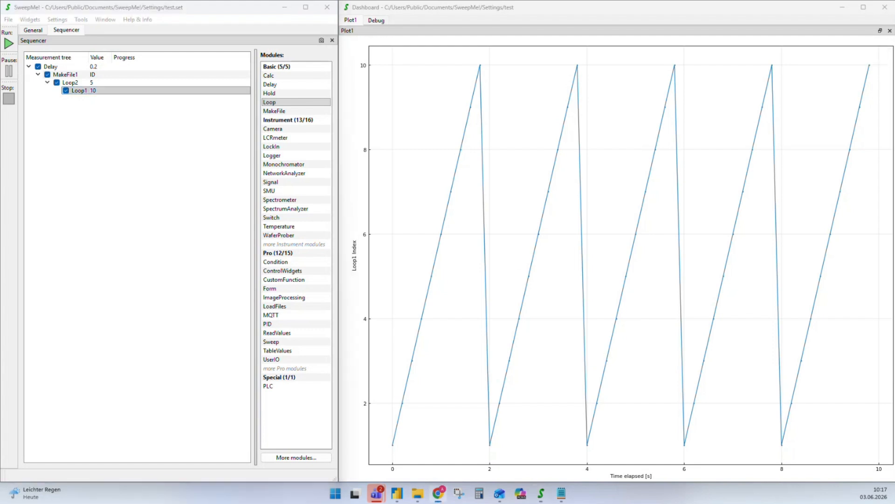
{"action": "left_click_drag", "start_coordinate": [894, 280], "coordinate": [493, 132]}
{"action": "left_click_drag", "start_coordinate": [584, 122], "coordinate": [668, 54]}
Switch from the sweep-me.net homepage to the SweepMe! Wiki main page tab
{"action": "left_click", "coordinate": [447, 44]}
{"action": "mouse_move", "coordinate": [569, 132]}
{"action": "mouse_move", "coordinate": [672, 89]}
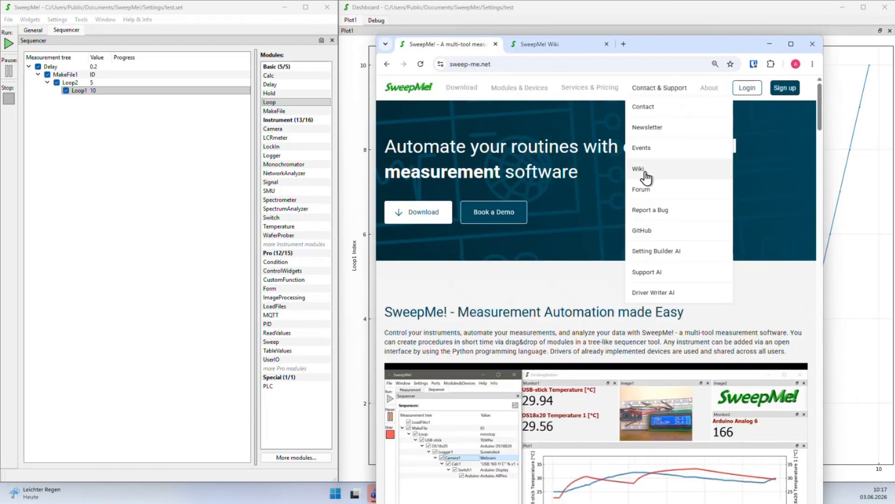
{"action": "left_click", "coordinate": [555, 44]}
{"action": "left_click_drag", "start_coordinate": [711, 44], "coordinate": [703, 37]}
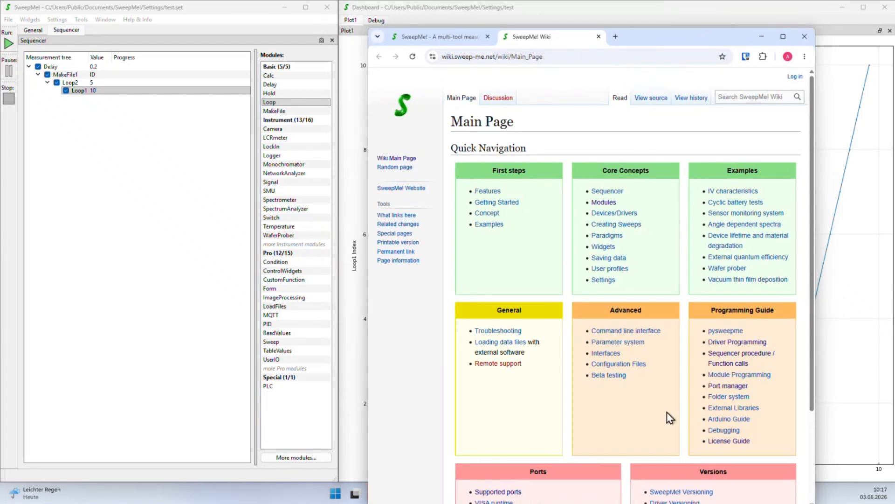
Open and read the wiki's Sequencer procedure page, then return to SweepMe!'s Loop1
{"action": "left_click", "coordinate": [728, 360]}
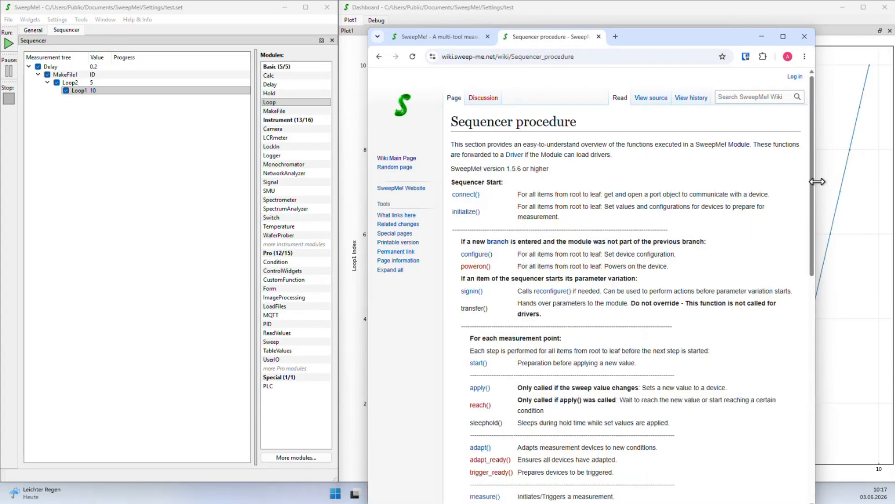
{"action": "left_click_drag", "start_coordinate": [817, 182], "coordinate": [870, 182]}
{"action": "left_click_drag", "start_coordinate": [637, 39], "coordinate": [648, 27]}
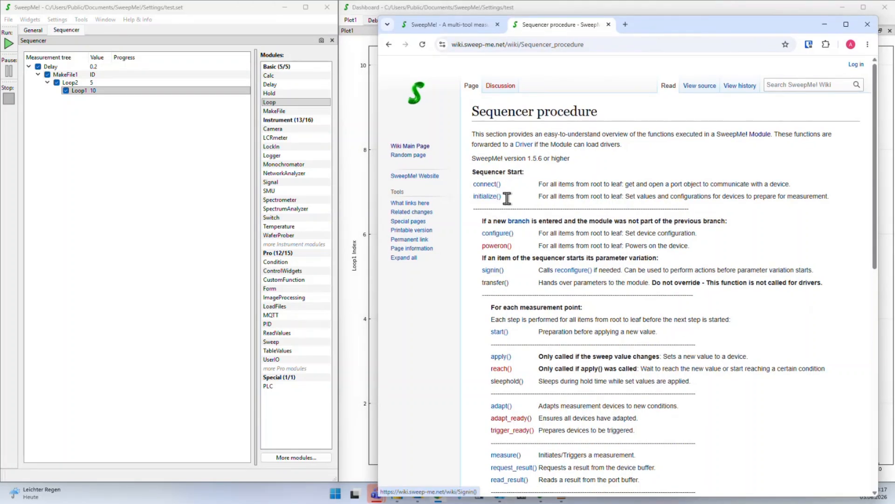
{"action": "scroll", "coordinate": [518, 261], "scroll_direction": "down", "scroll_amount": 2}
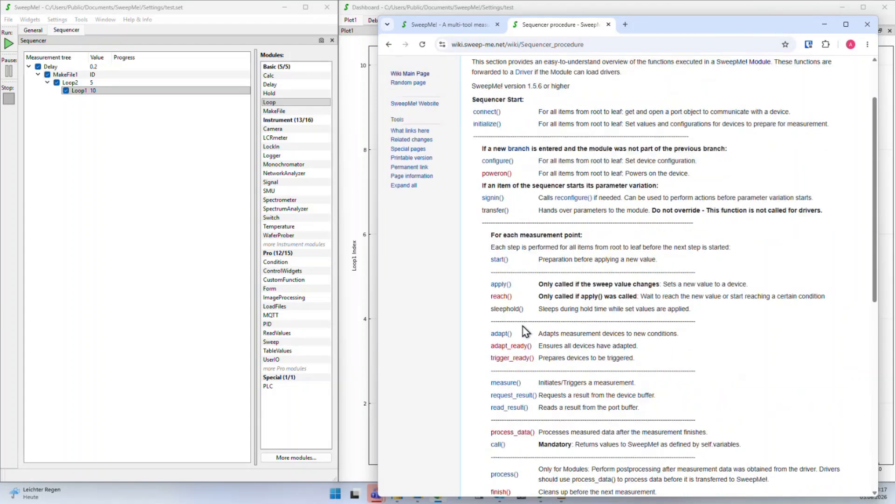
{"action": "scroll", "coordinate": [526, 331], "scroll_direction": "up", "scroll_amount": 1}
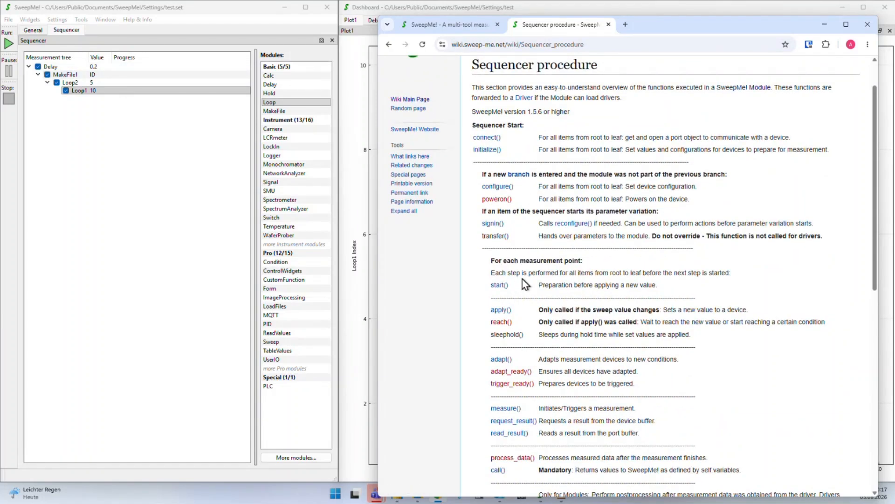
{"action": "left_click", "coordinate": [91, 92]}
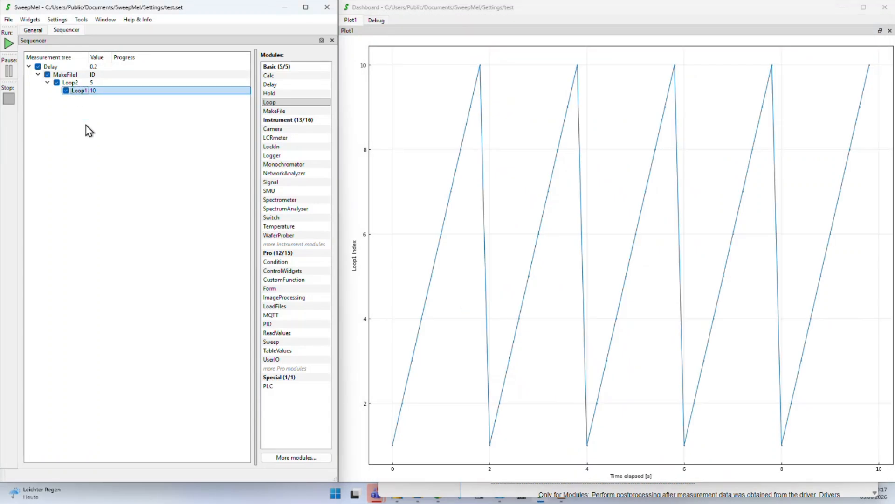
Delete Loop1 and Loop2, then add an SMU module under MakeFile1
{"action": "key", "text": "Delete"}
{"action": "left_click", "coordinate": [74, 83]}
{"action": "key", "text": "Delete"}
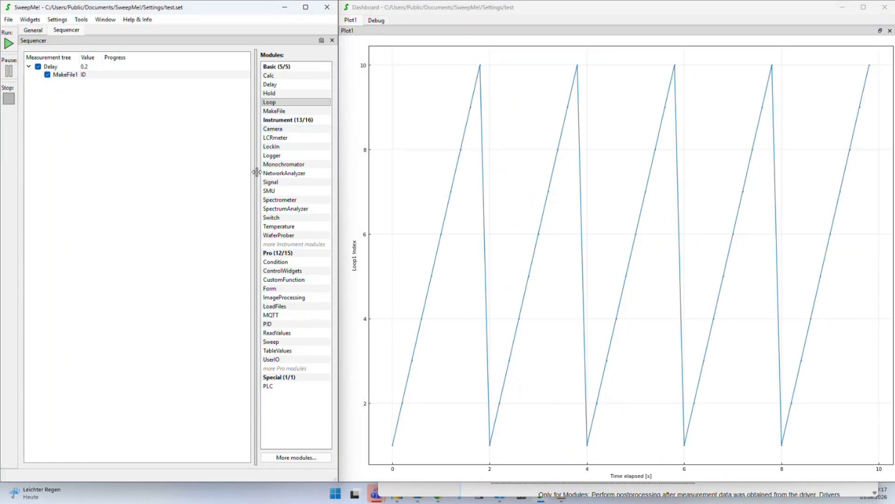
{"action": "left_click_drag", "start_coordinate": [275, 191], "coordinate": [75, 88]}
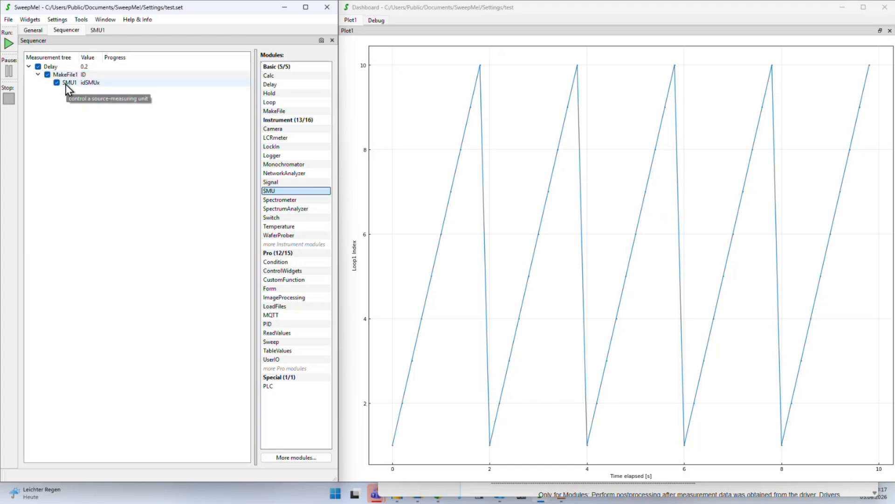
Set SMU1's sweep to 1 loop from -2.0 to 2, then view the sequencer tree
{"action": "double_click", "coordinate": [70, 83]}
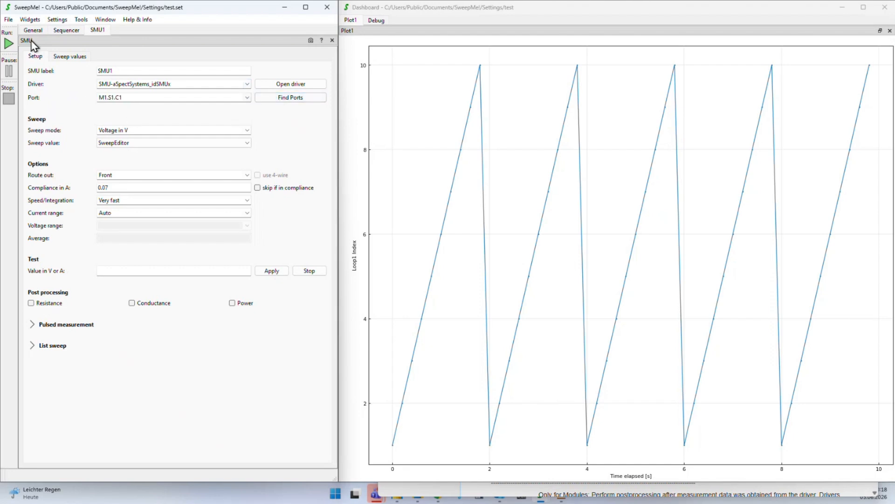
{"action": "left_click", "coordinate": [70, 57]}
{"action": "double_click", "coordinate": [48, 97]}
{"action": "type", "text": "1"}
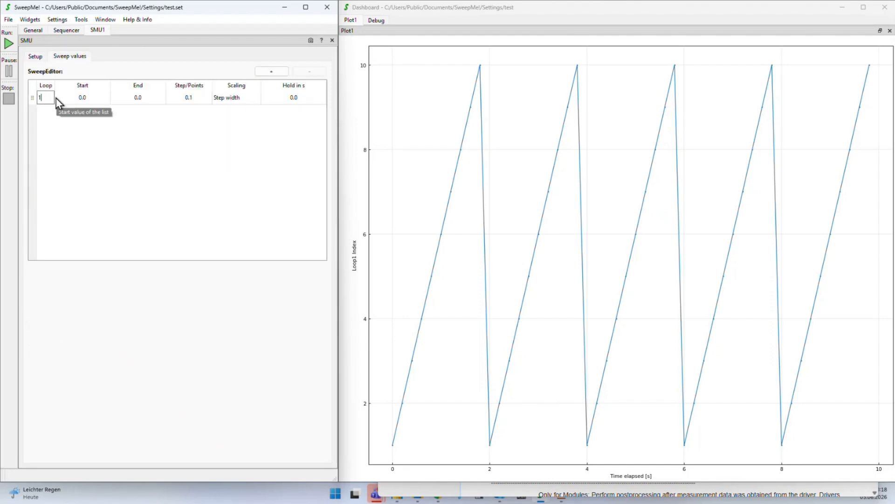
{"action": "key", "text": "Tab"}
{"action": "type", "text": "2"}
{"action": "key", "text": "Tab"}
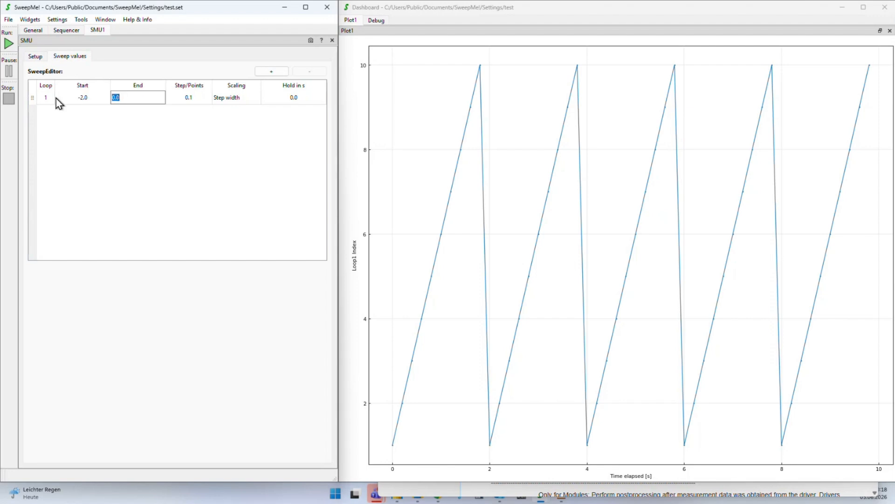
{"action": "key", "text": "Tab"}
{"action": "left_click", "coordinate": [67, 29]}
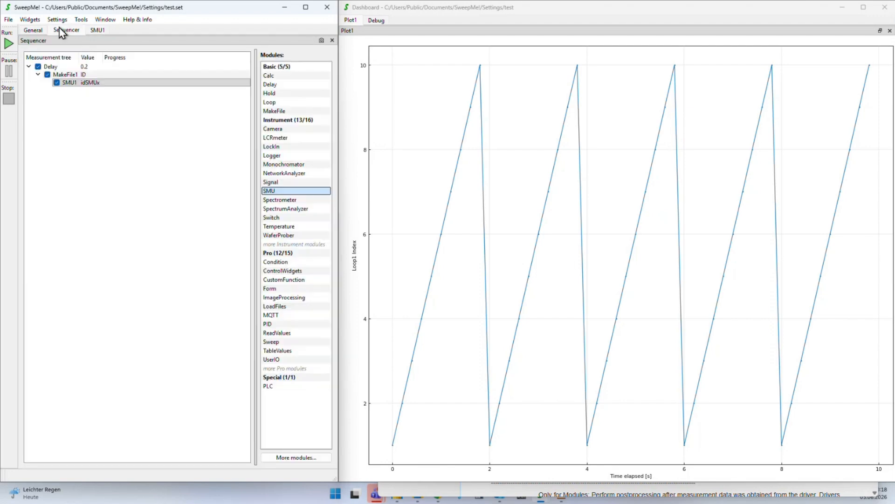
Disable the Delay step and run the measurement
{"action": "left_click", "coordinate": [37, 69]}
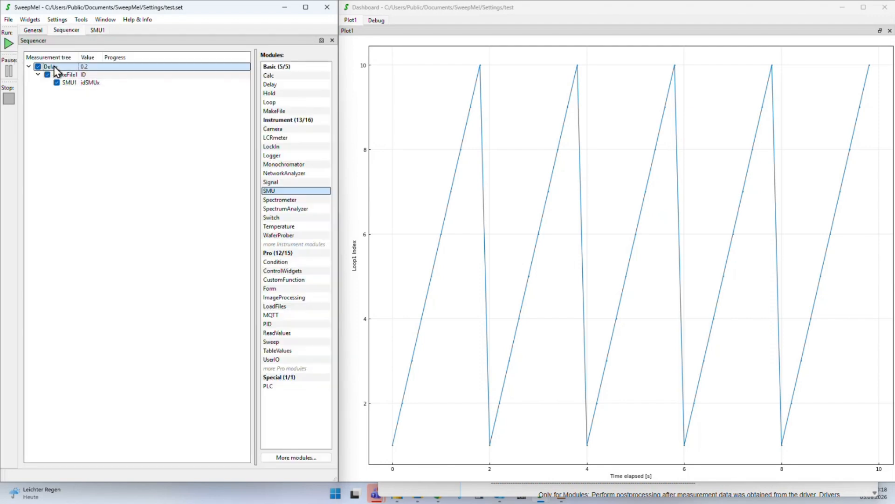
{"action": "left_click", "coordinate": [38, 67]}
{"action": "left_click", "coordinate": [8, 44]}
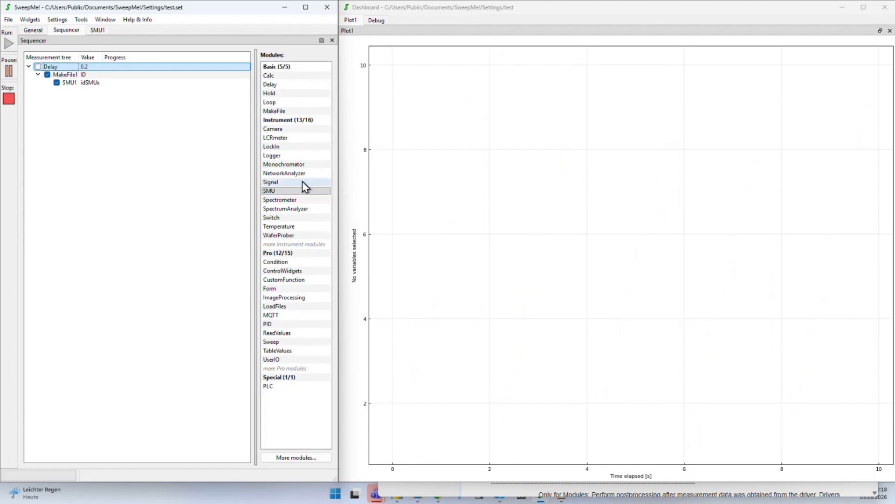
Set the dashboard plot to show SMU1 Current versus SMU1 Voltage
{"action": "left_click", "coordinate": [475, 219]}
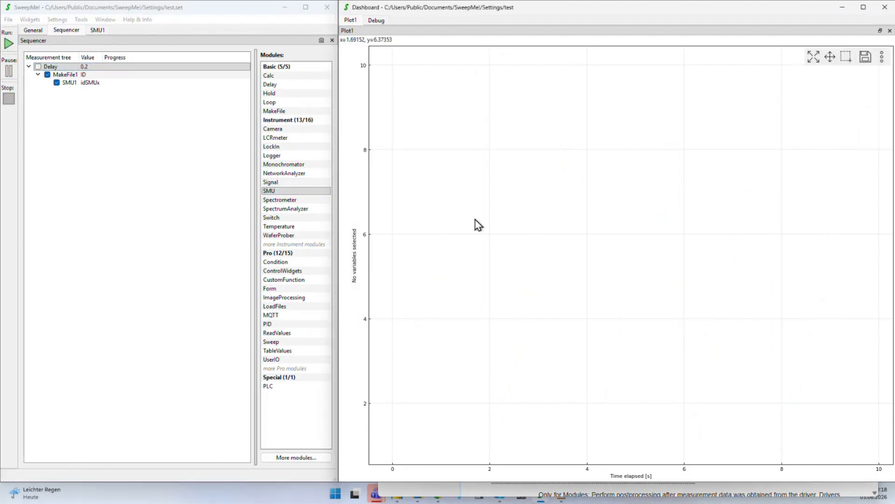
{"action": "double_click", "coordinate": [475, 219]}
{"action": "left_click", "coordinate": [538, 227]}
{"action": "left_click", "coordinate": [556, 238]}
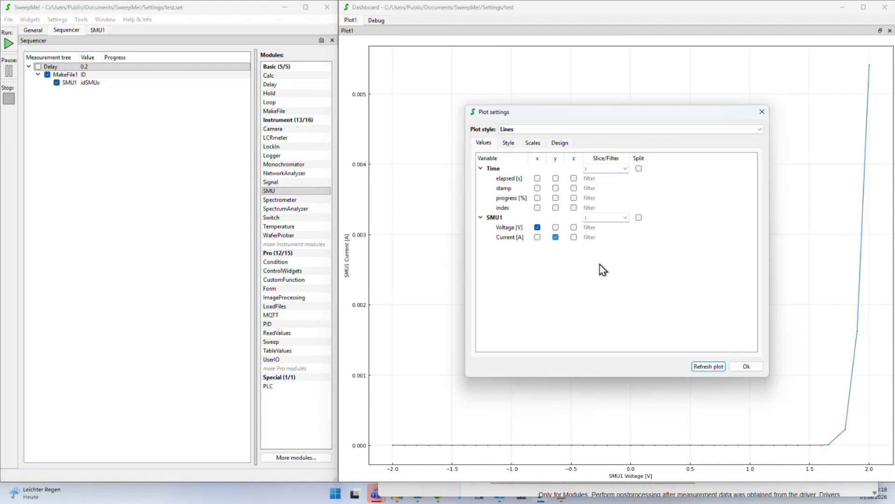
{"action": "left_click", "coordinate": [741, 368]}
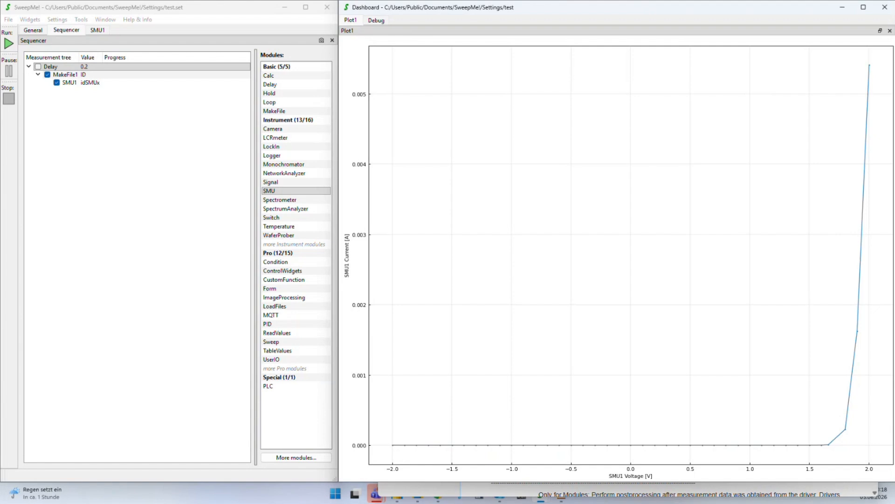
Move the wiki window over the dashboard and scroll through the Sequencer procedure functions
{"action": "left_click", "coordinate": [705, 489]}
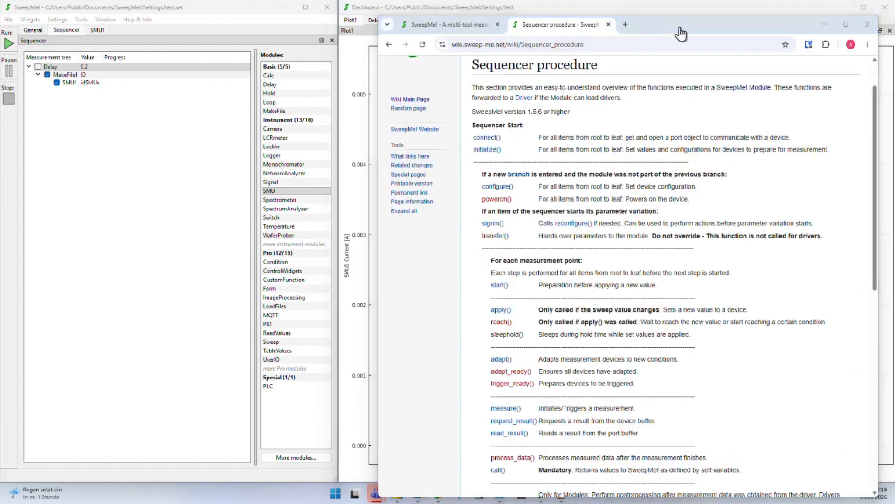
{"action": "left_click_drag", "start_coordinate": [717, 34], "coordinate": [708, 61]}
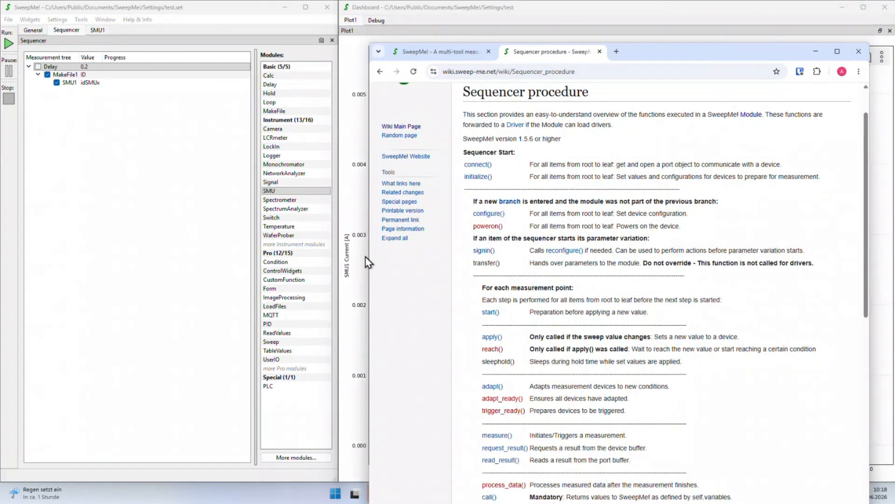
{"action": "scroll", "coordinate": [520, 254], "scroll_direction": "down", "scroll_amount": 6}
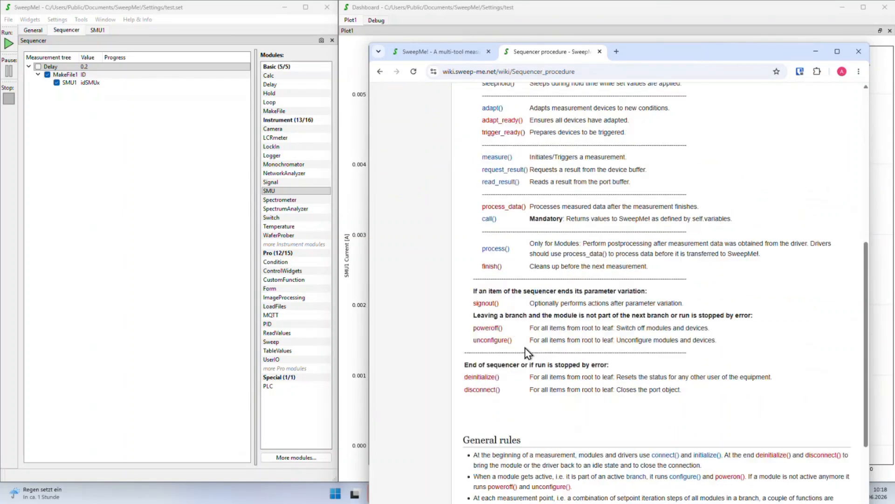
{"action": "scroll", "coordinate": [523, 378], "scroll_direction": "up", "scroll_amount": 6}
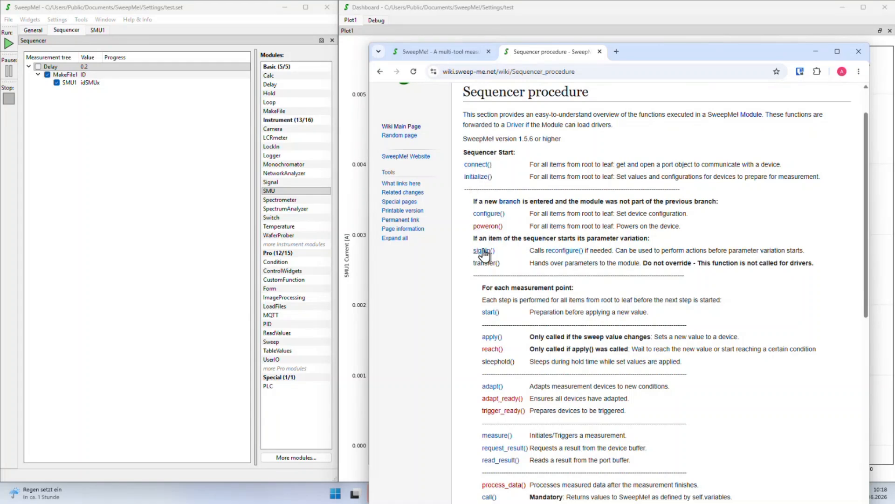
{"action": "scroll", "coordinate": [485, 261], "scroll_direction": "down", "scroll_amount": 2}
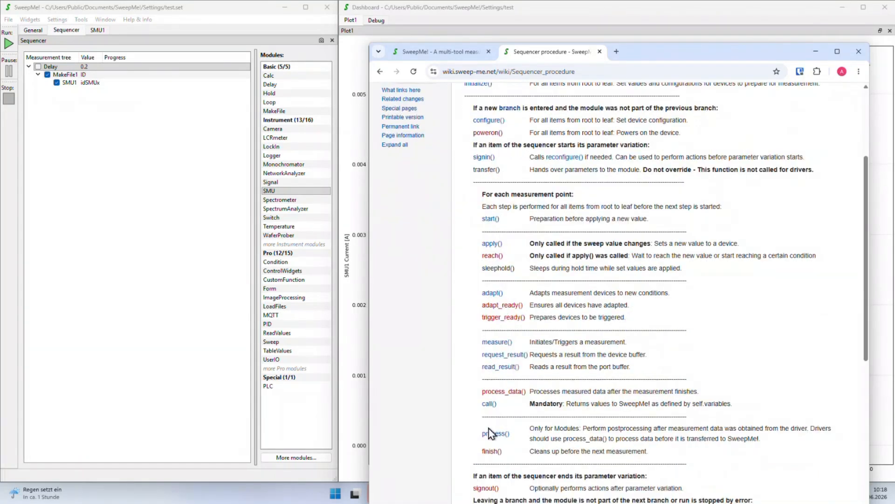
{"action": "scroll", "coordinate": [496, 230], "scroll_direction": "down", "scroll_amount": 2}
{"action": "scroll", "coordinate": [539, 326], "scroll_direction": "up", "scroll_amount": 1}
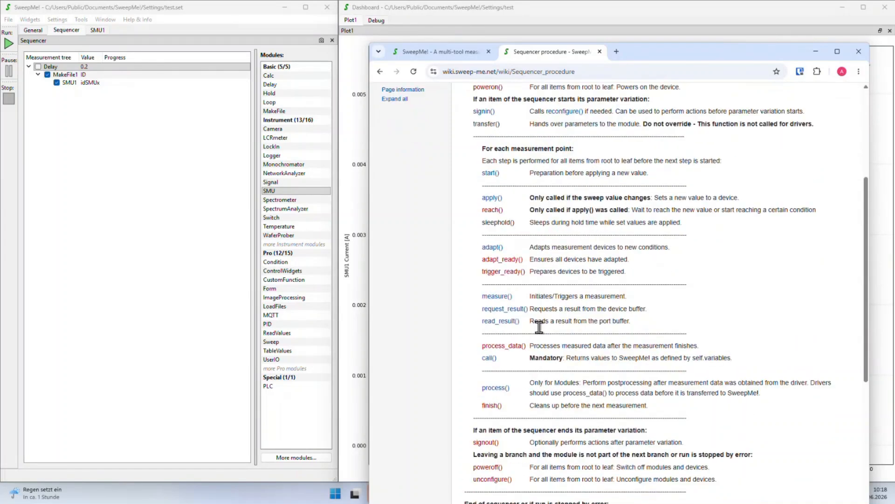
{"action": "scroll", "coordinate": [539, 326], "scroll_direction": "up", "scroll_amount": 3}
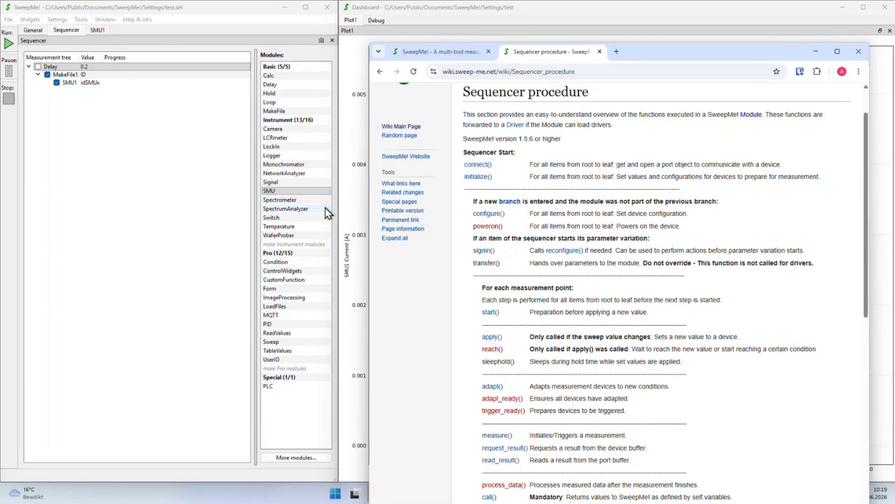
{"action": "scroll", "coordinate": [497, 195], "scroll_direction": "down", "scroll_amount": 1}
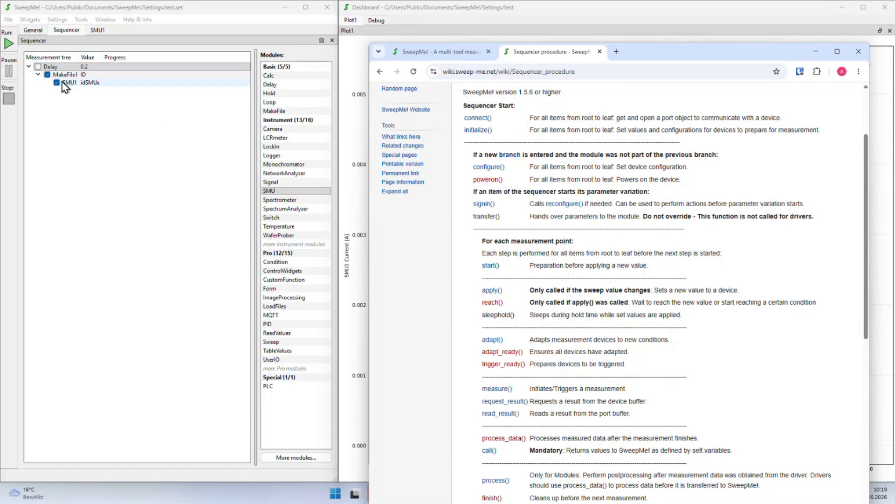
Add a top-level Loop1 step holding a new SMU2 instrument, then raise the wiki page
{"action": "left_click_drag", "start_coordinate": [275, 102], "coordinate": [56, 153]}
{"action": "left_click_drag", "start_coordinate": [269, 190], "coordinate": [61, 93]}
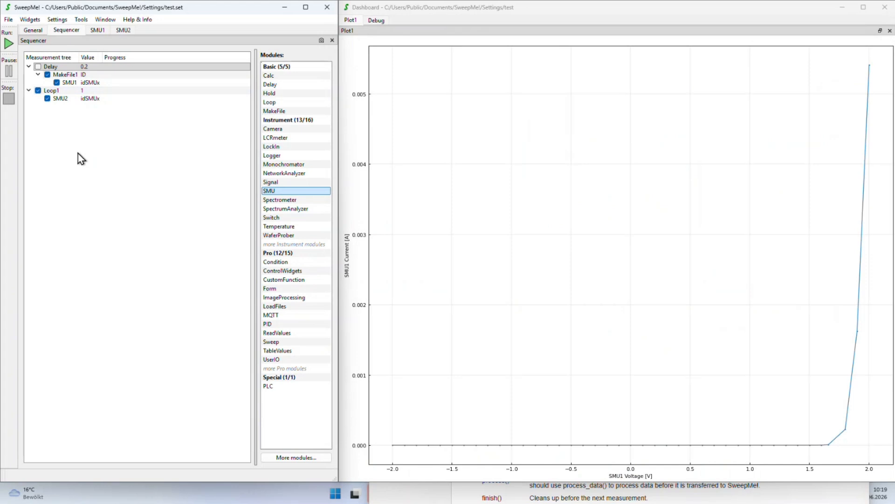
{"action": "left_click", "coordinate": [620, 485]}
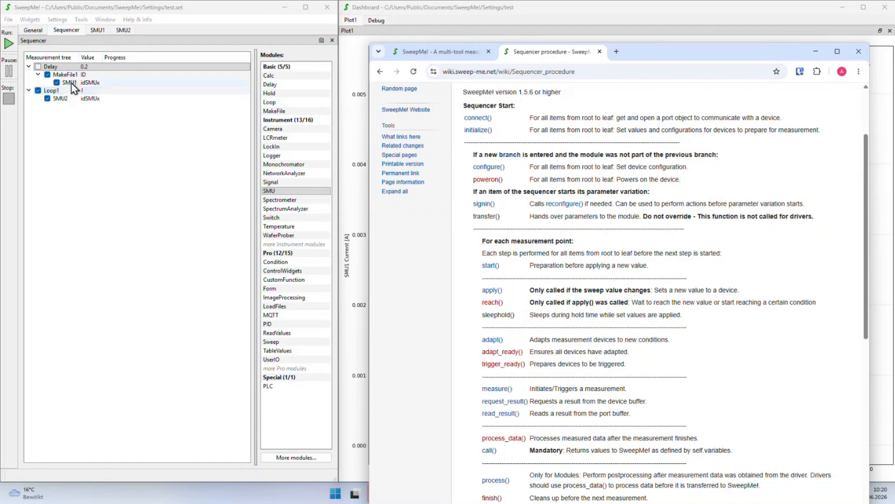
{"action": "left_click", "coordinate": [96, 33]}
{"action": "left_click", "coordinate": [40, 59]}
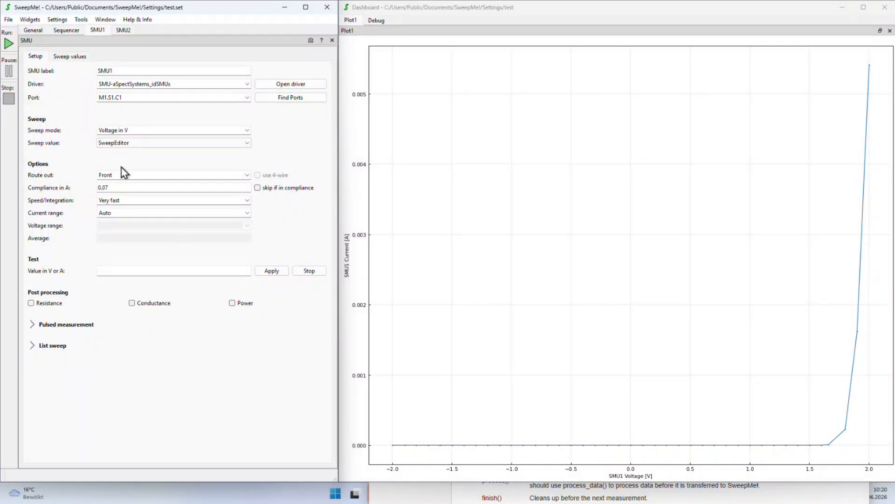
{"action": "left_click", "coordinate": [66, 30]}
{"action": "left_click", "coordinate": [495, 492]}
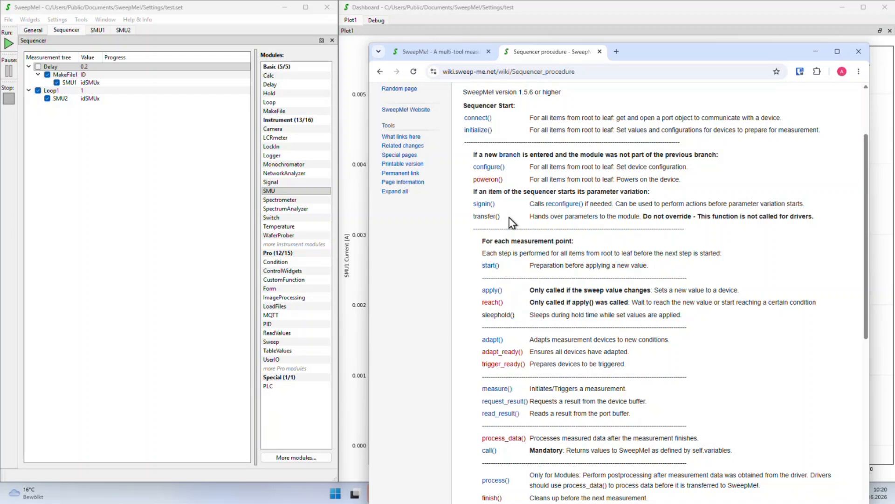
Read further down the wiki page, then nest Loop1 with SMU2 under the Delay step
{"action": "scroll", "coordinate": [510, 217], "scroll_direction": "down", "scroll_amount": 2}
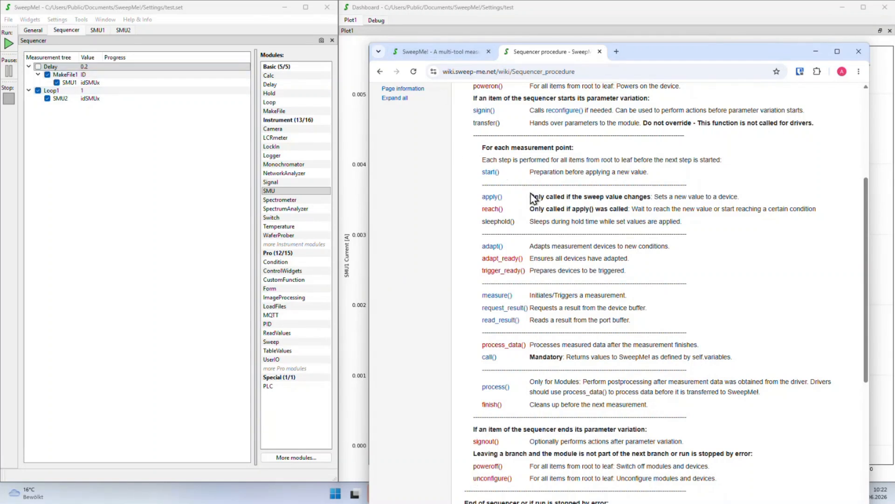
{"action": "scroll", "coordinate": [488, 436], "scroll_direction": "down", "scroll_amount": 1}
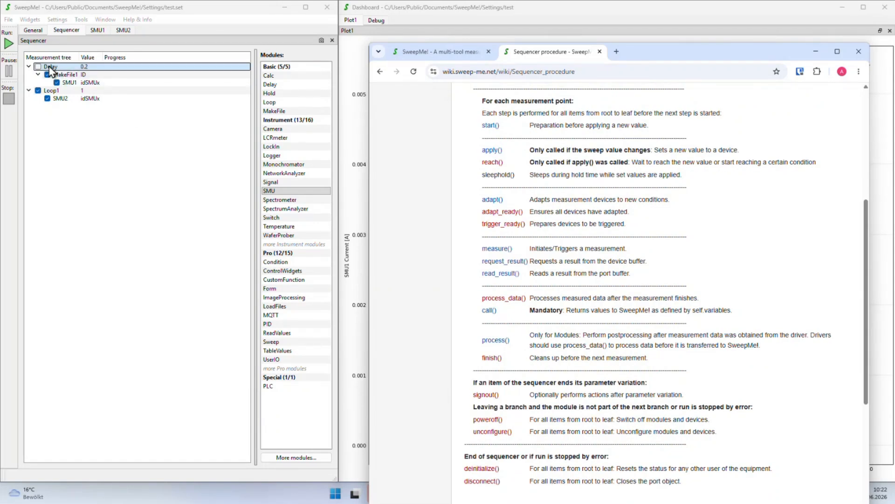
{"action": "scroll", "coordinate": [510, 392], "scroll_direction": "down", "scroll_amount": 1}
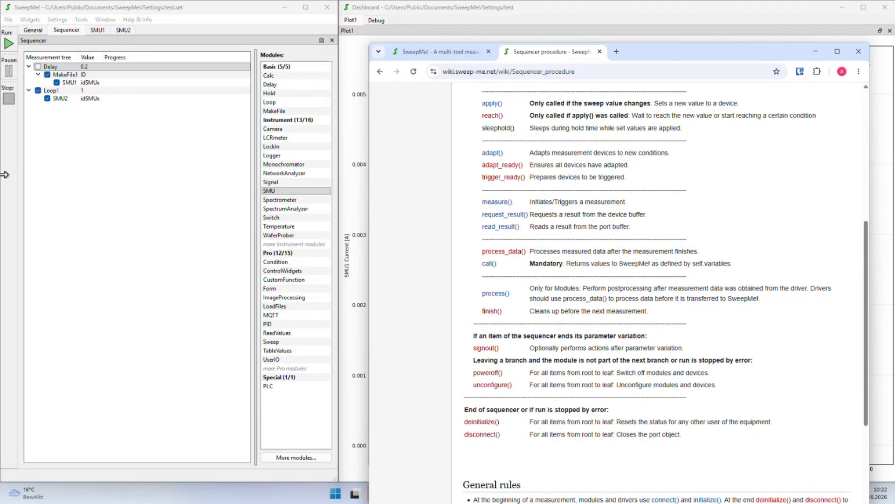
{"action": "left_click_drag", "start_coordinate": [49, 91], "coordinate": [56, 66]}
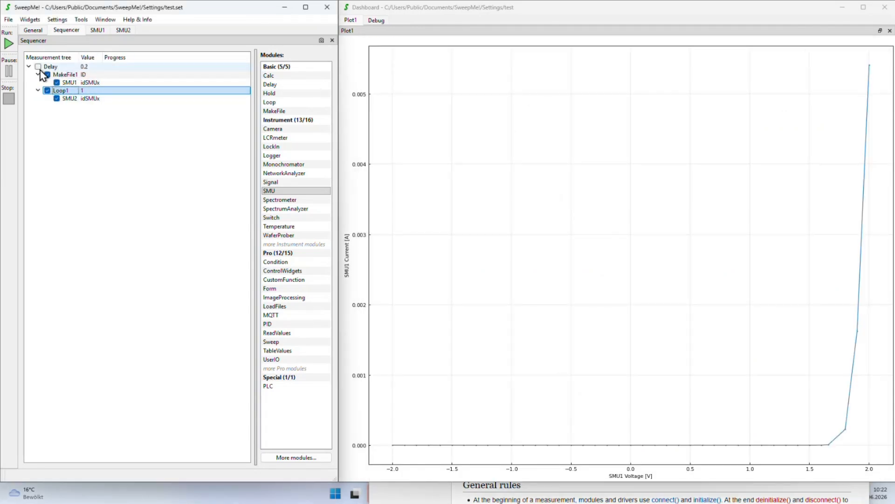
Enable the Delay and Loop1 steps, select Loop1, and minimize the wiki browser
{"action": "left_click", "coordinate": [38, 67]}
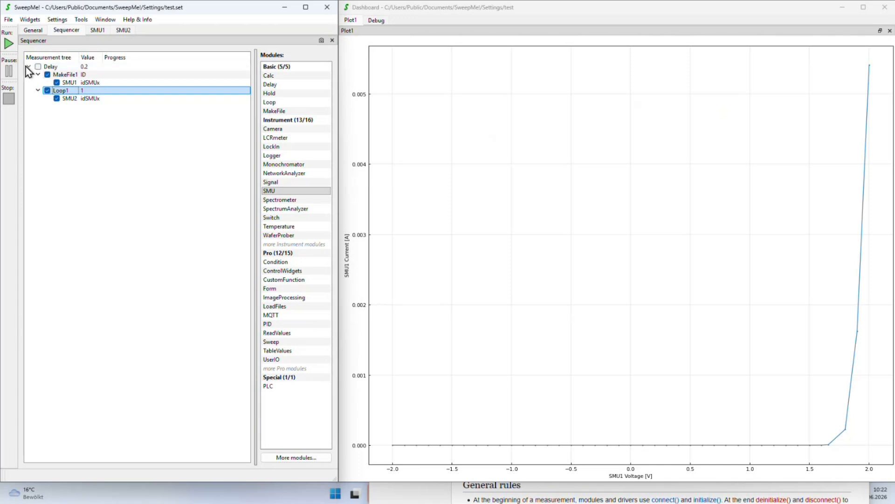
{"action": "left_click", "coordinate": [47, 90]}
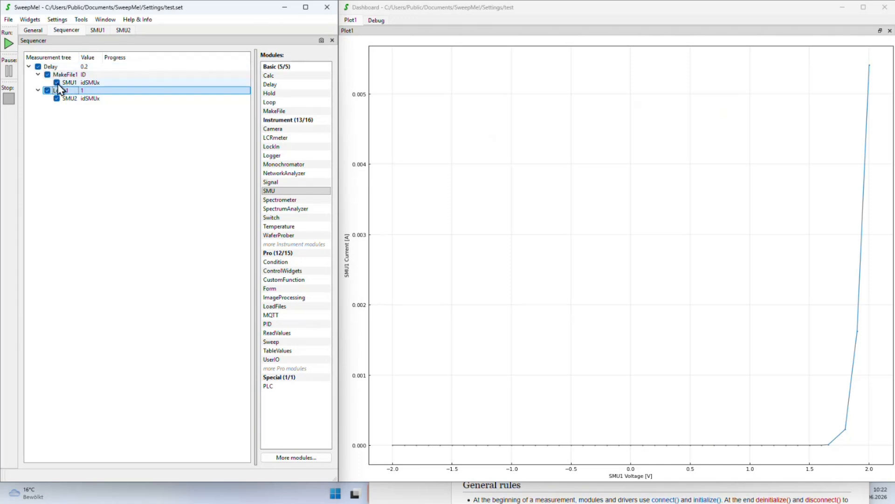
{"action": "left_click", "coordinate": [544, 497]}
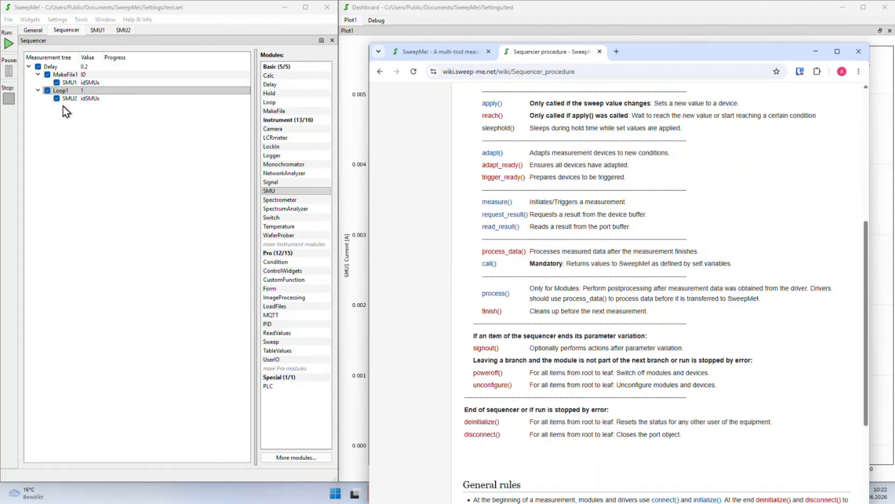
{"action": "left_click", "coordinate": [58, 90]}
{"action": "left_click", "coordinate": [815, 53]}
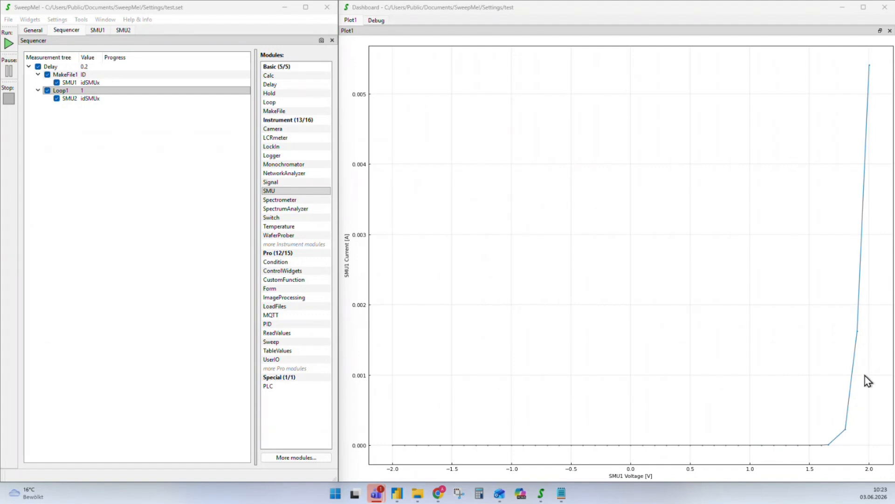
Delete Loop1 and Delay, then nest a new SMU2 inside SMU1 under MakeFile1
{"action": "left_click", "coordinate": [65, 90]}
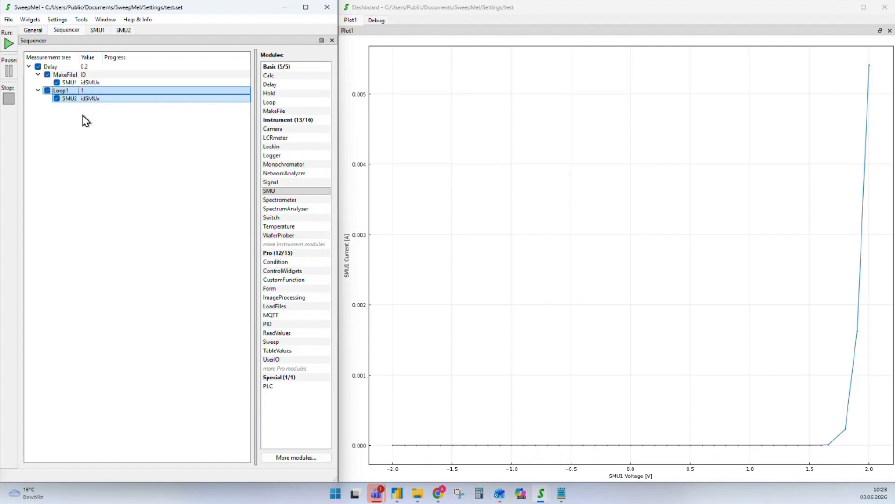
{"action": "key", "text": "Delete"}
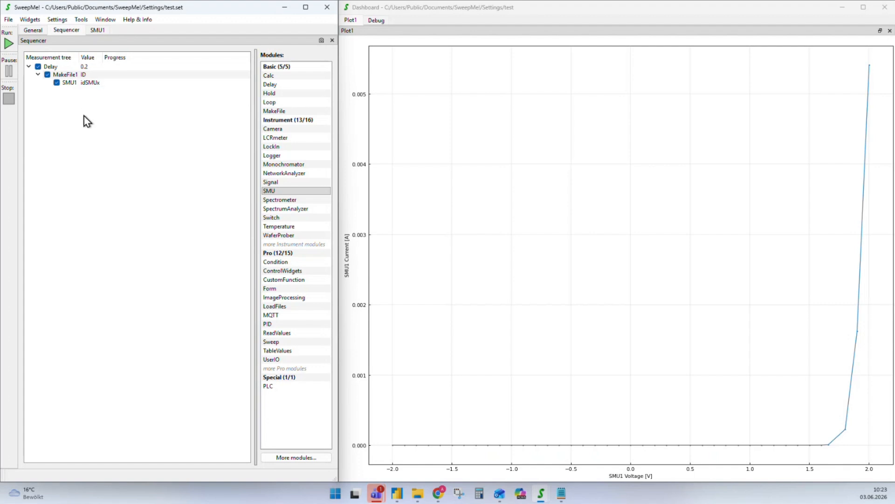
{"action": "left_click", "coordinate": [51, 66]}
{"action": "key", "text": "Delete"}
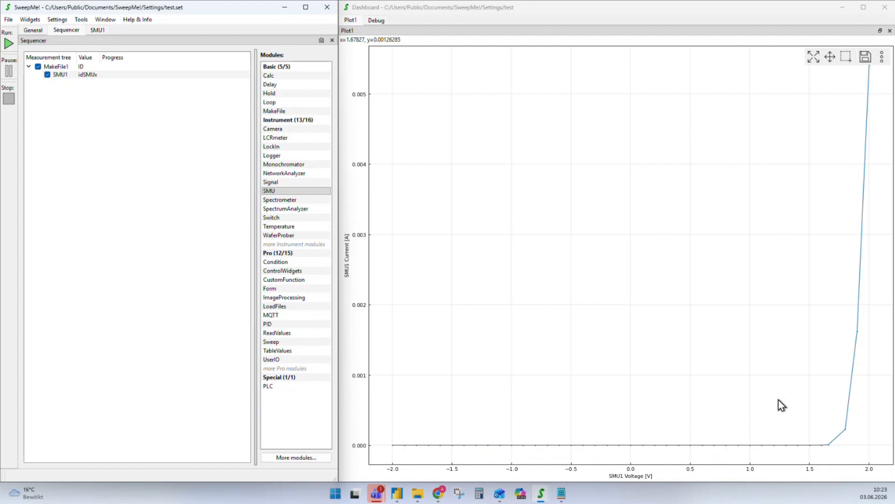
{"action": "left_click_drag", "start_coordinate": [275, 190], "coordinate": [66, 89]}
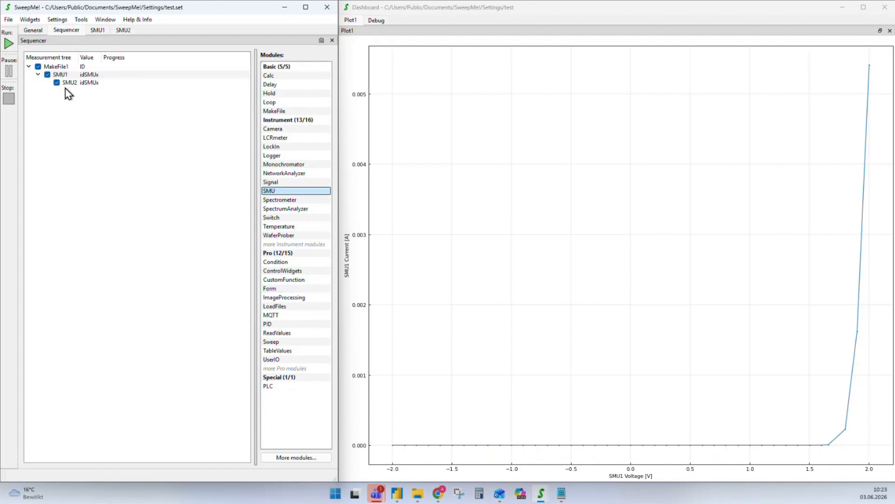
{"action": "double_click", "coordinate": [77, 56]}
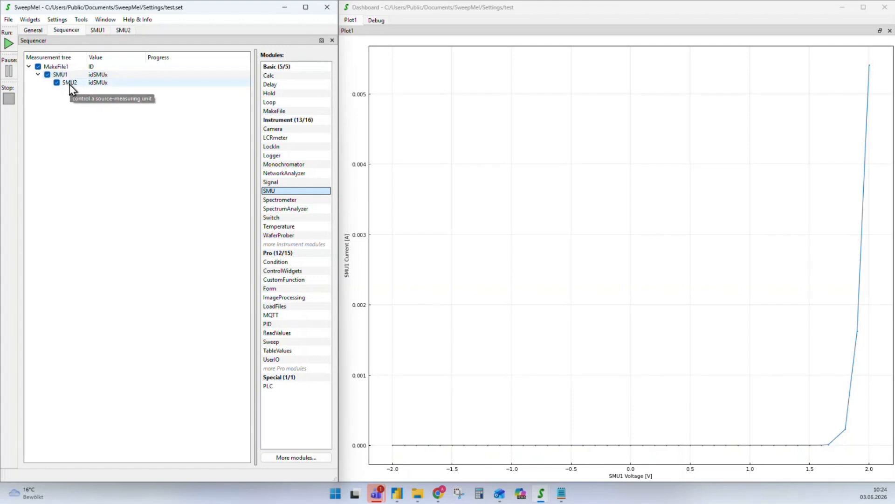
Assign port M1.S1.C2 to SMU2
{"action": "double_click", "coordinate": [69, 83]}
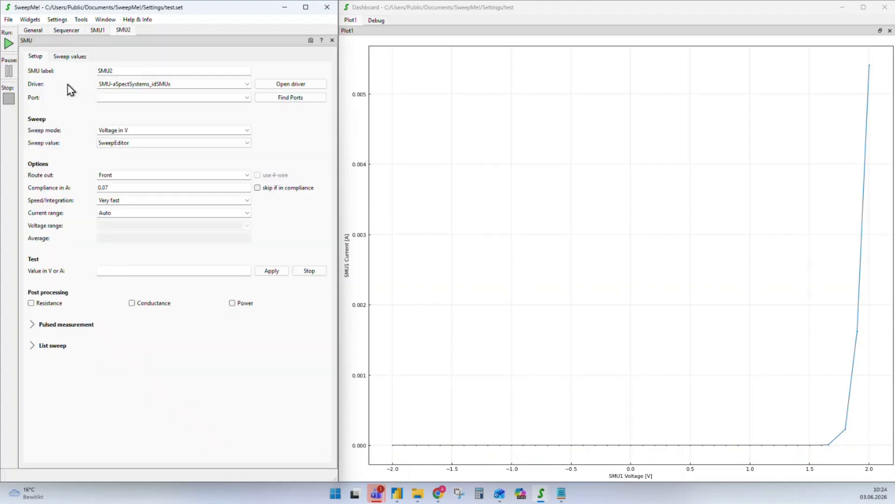
{"action": "left_click", "coordinate": [307, 99]}
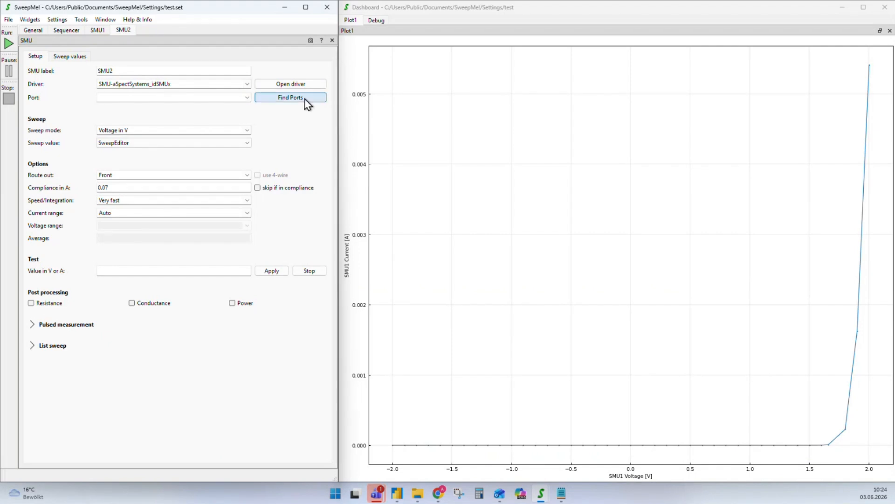
{"action": "left_click", "coordinate": [247, 97]}
{"action": "left_click", "coordinate": [133, 113]}
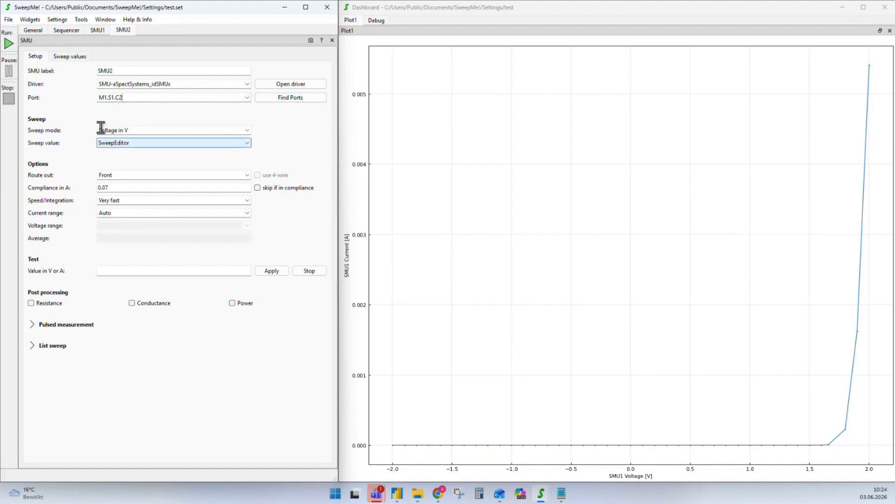
{"action": "left_click", "coordinate": [66, 30]}
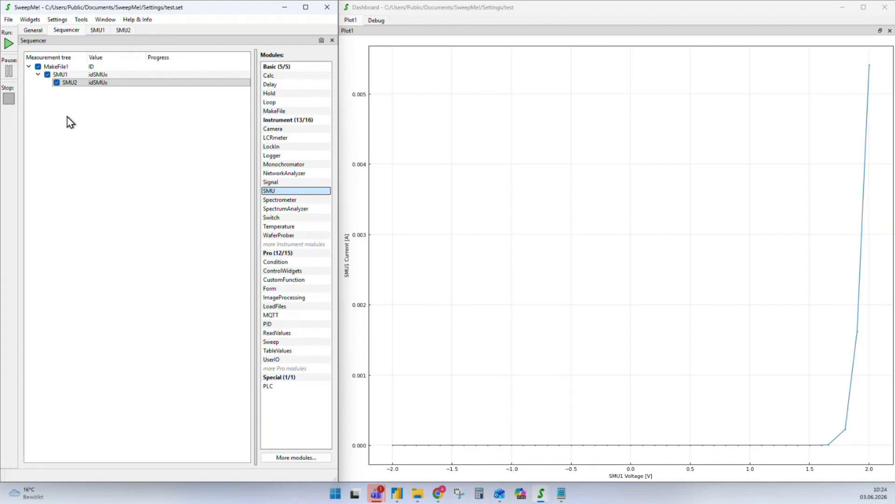
Check SMU1's sweep values for reference
{"action": "left_click", "coordinate": [66, 82]}
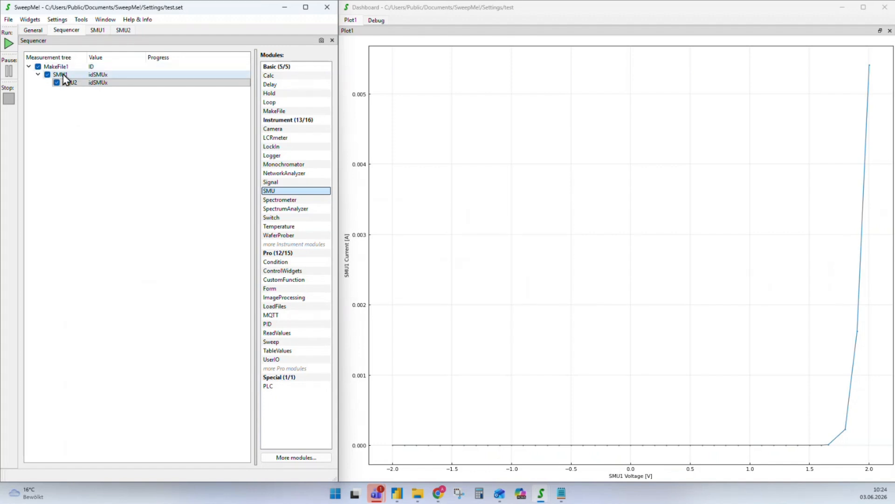
{"action": "left_click", "coordinate": [98, 30]}
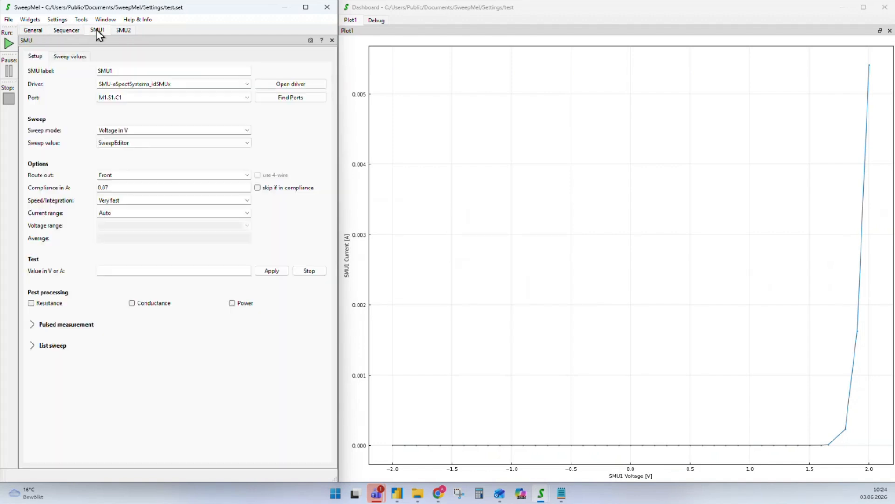
{"action": "left_click", "coordinate": [78, 57]}
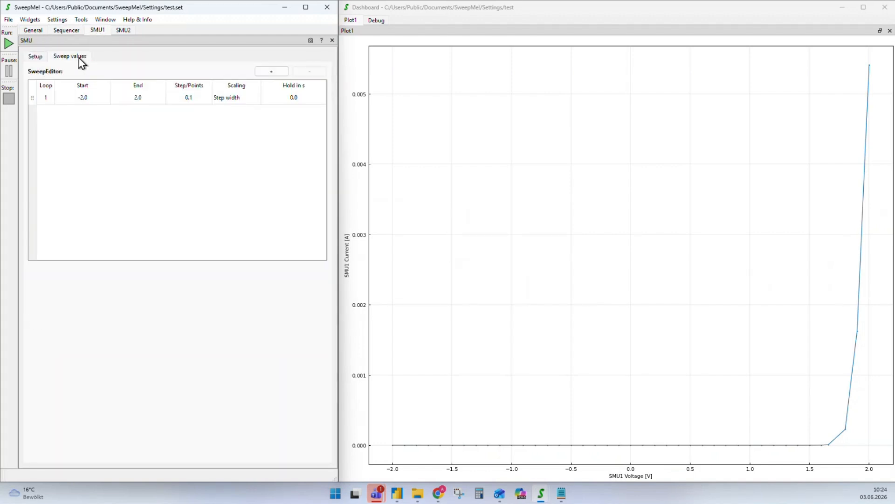
{"action": "left_click", "coordinate": [60, 31]}
Set SMU2's sweep values to Loop 1, Start -2, End 2
{"action": "left_click", "coordinate": [122, 31]}
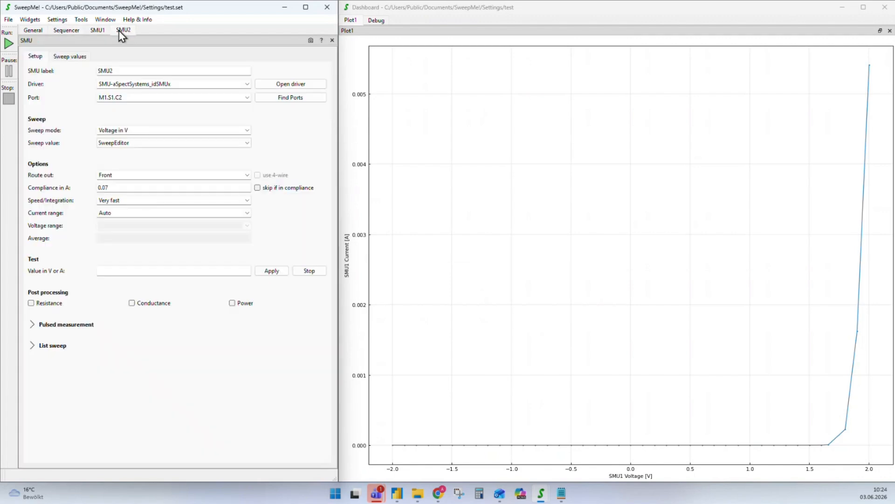
{"action": "left_click", "coordinate": [70, 56]}
{"action": "double_click", "coordinate": [45, 97]}
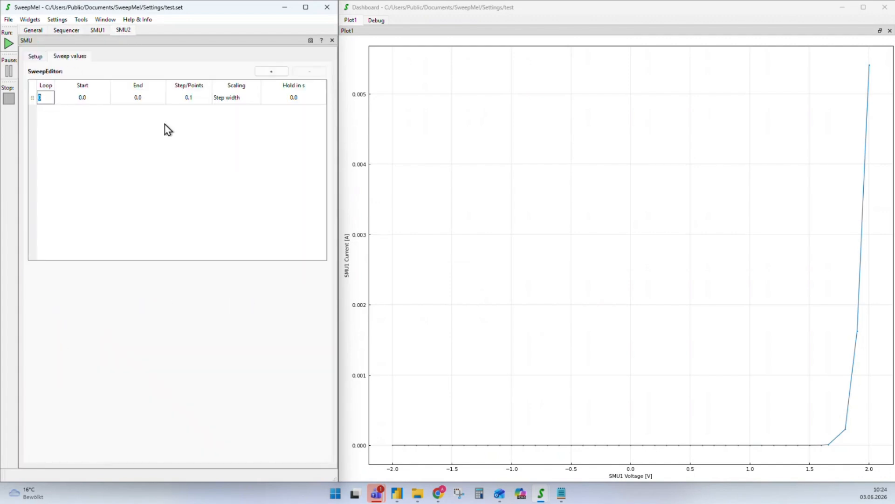
{"action": "type", "text": "1"}
{"action": "key", "text": "Tab"}
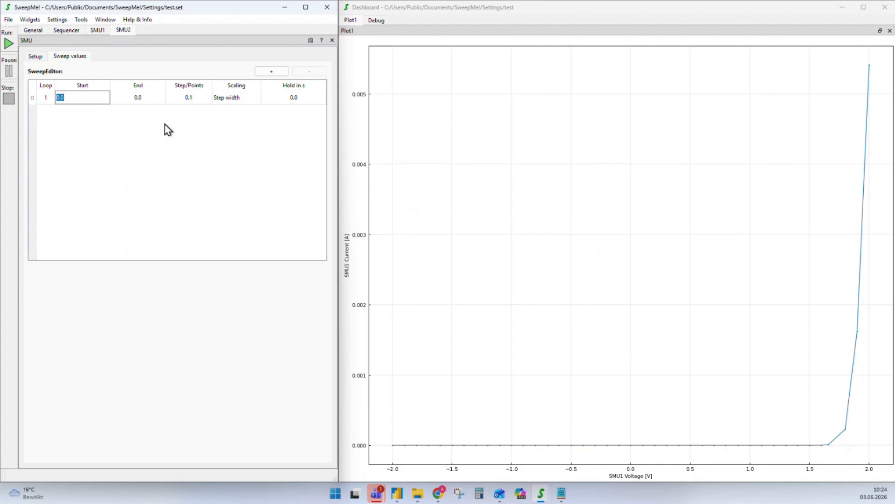
{"action": "type", "text": "-2"}
{"action": "key", "text": "Tab"}
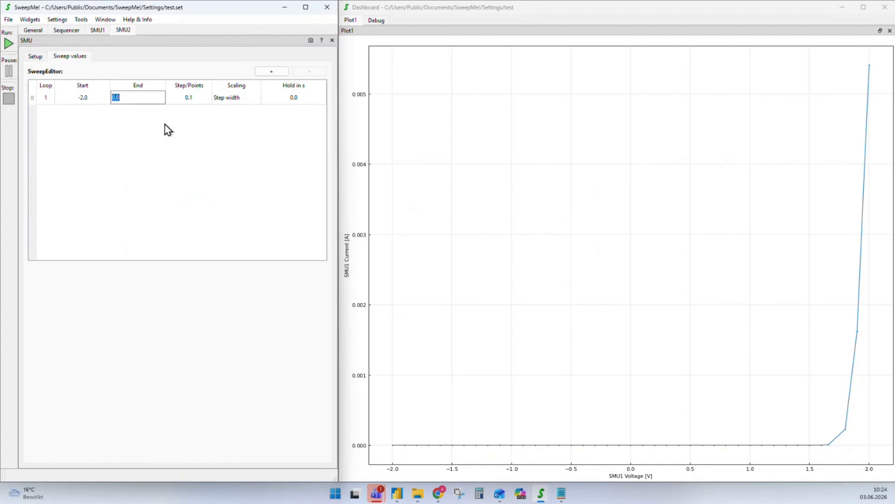
{"action": "type", "text": "2"}
{"action": "left_click", "coordinate": [66, 31]}
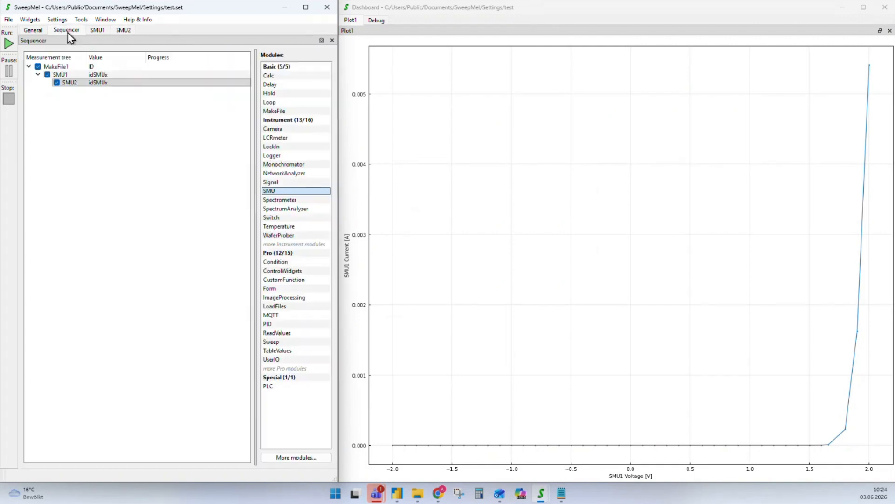
Run the nested SMU1–SMU2 measurement and stop it partway, around 1.2 V
{"action": "left_click", "coordinate": [7, 45]}
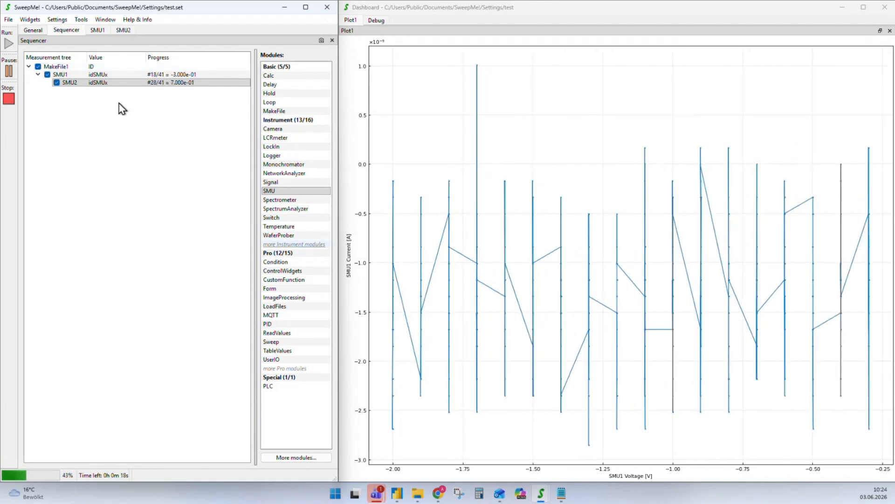
{"action": "left_click", "coordinate": [150, 86]}
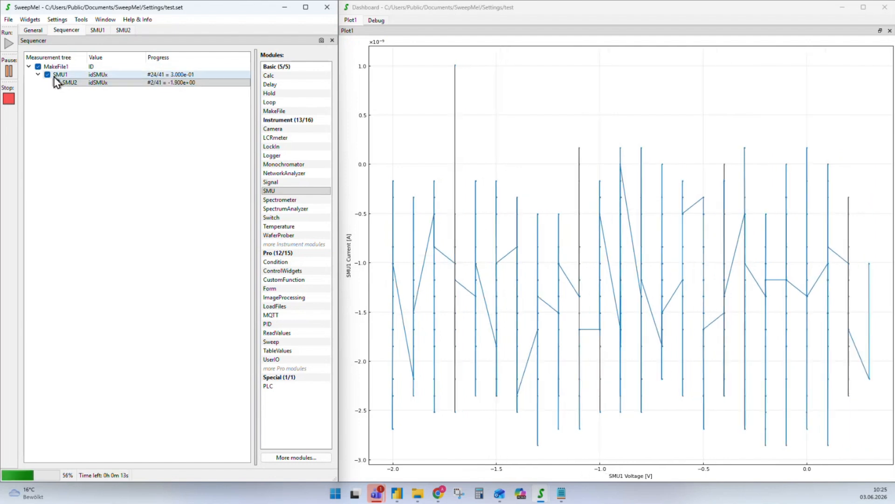
{"action": "left_click", "coordinate": [159, 84]}
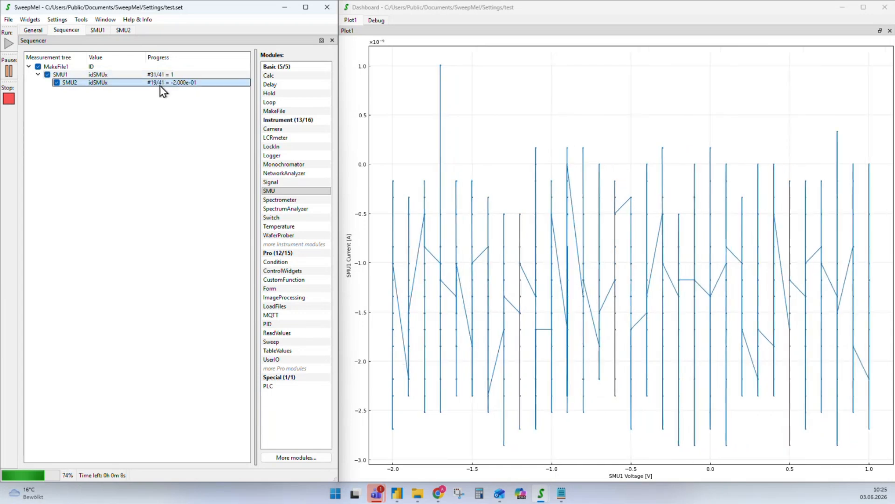
{"action": "left_click", "coordinate": [9, 99]}
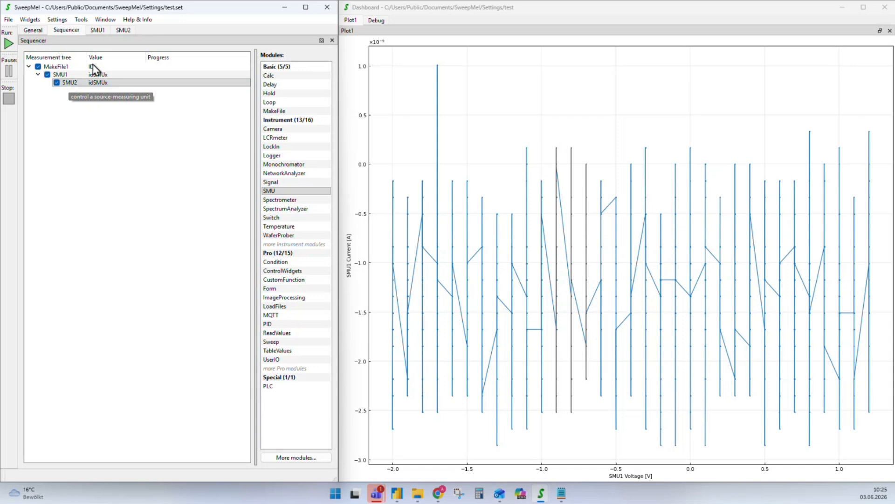
Set SMU2's Sweep value to 'Sweep value of SMU1', keeping Voltage in V mode
{"action": "double_click", "coordinate": [75, 86]}
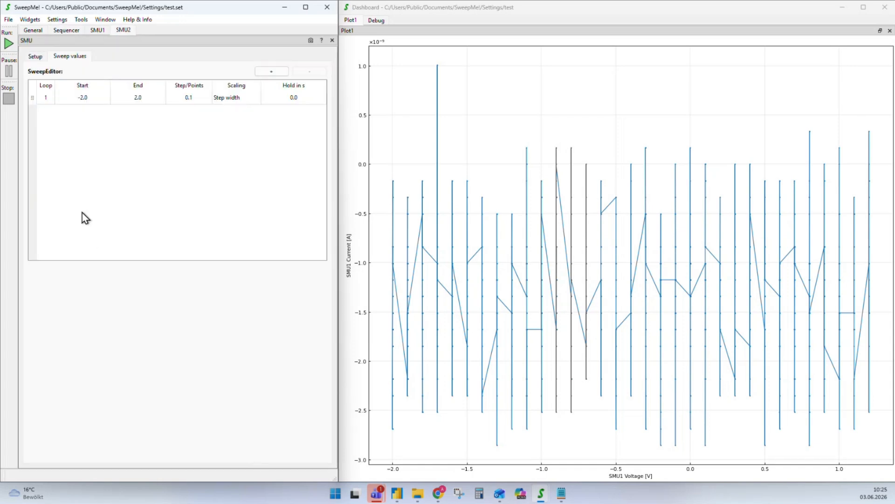
{"action": "left_click", "coordinate": [35, 56]}
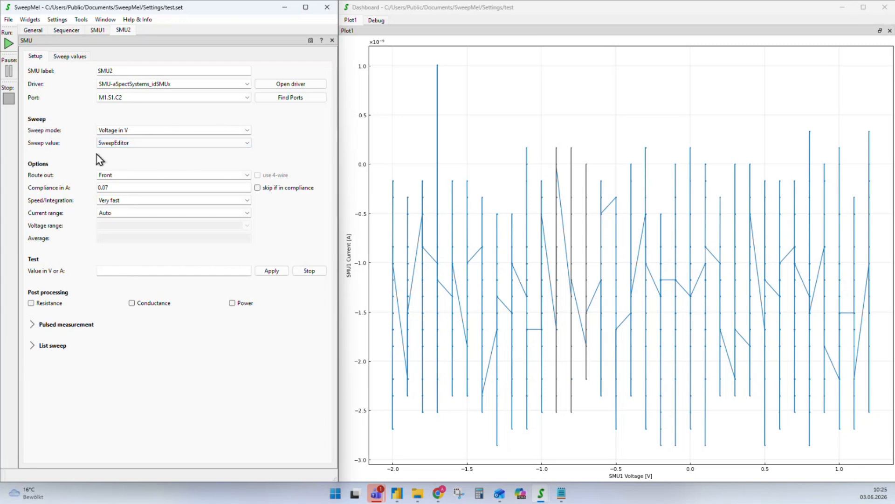
{"action": "left_click", "coordinate": [250, 130]}
{"action": "left_click", "coordinate": [250, 129]}
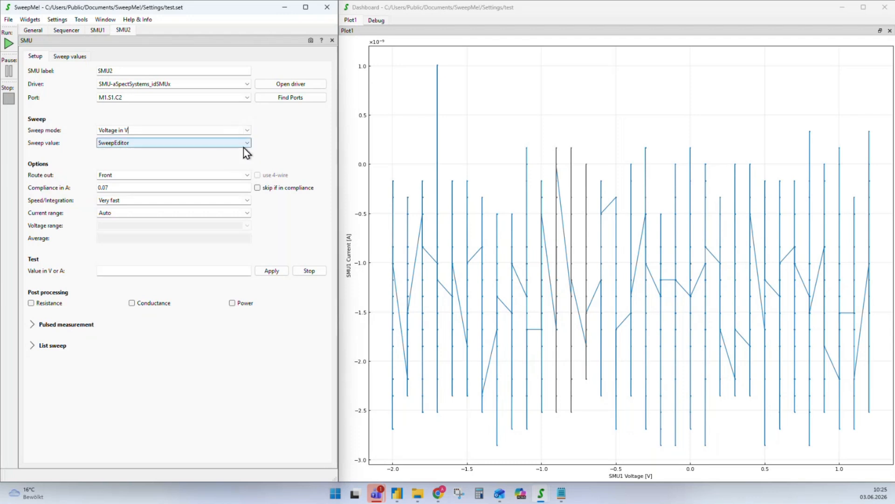
{"action": "left_click", "coordinate": [247, 144]}
{"action": "left_click", "coordinate": [79, 141]}
{"action": "left_click", "coordinate": [68, 58]}
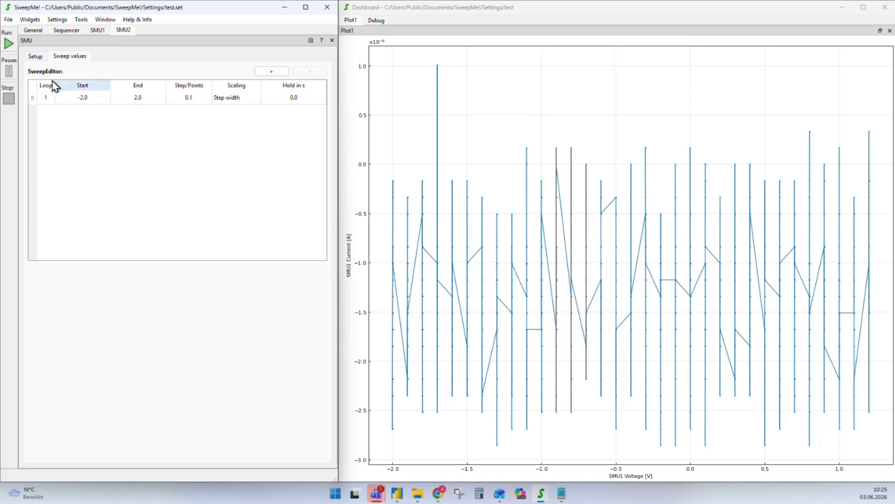
{"action": "left_click", "coordinate": [32, 55]}
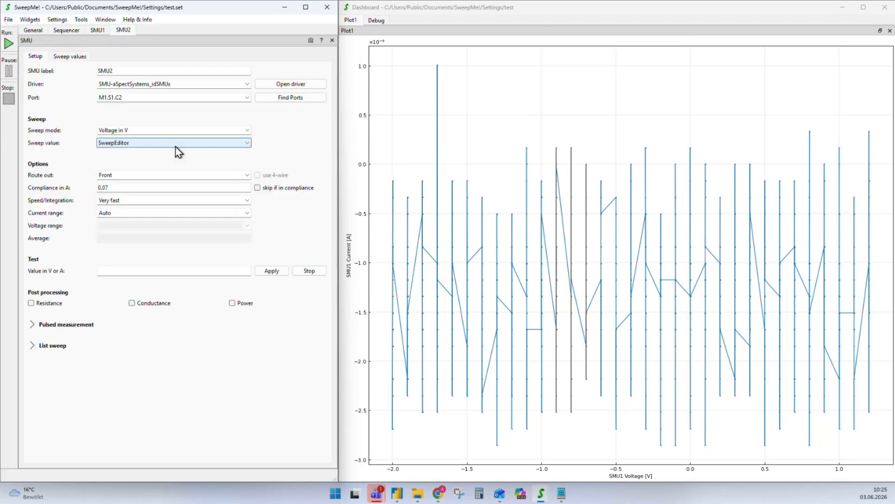
{"action": "left_click", "coordinate": [176, 143]}
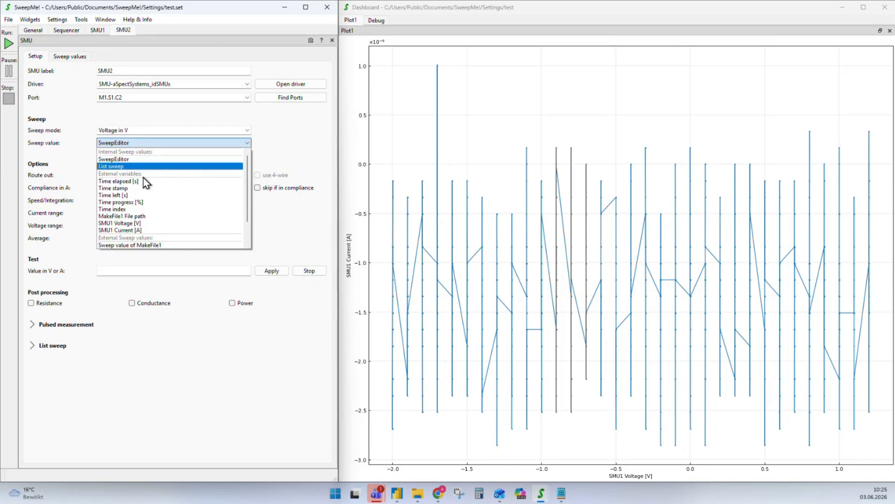
{"action": "scroll", "coordinate": [159, 214], "scroll_direction": "down", "scroll_amount": 1}
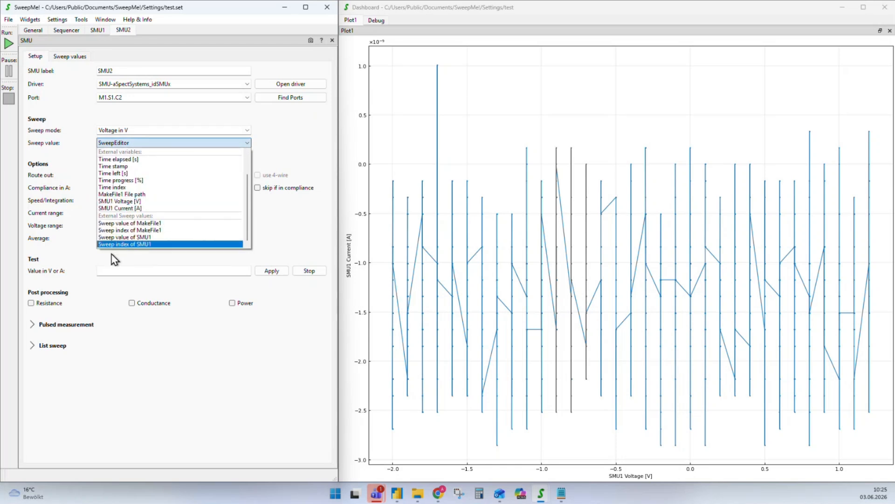
{"action": "left_click", "coordinate": [133, 239]}
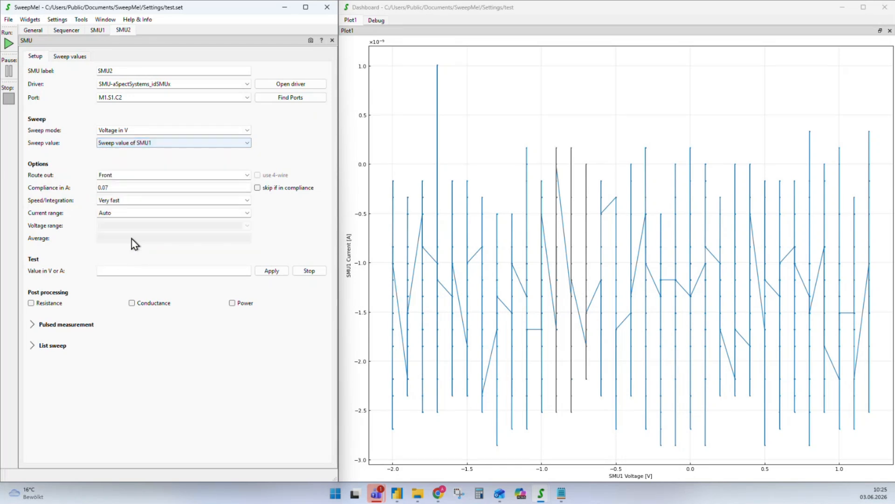
Review SMU1's setup and sweep values, then return to the measurement tree
{"action": "left_click", "coordinate": [98, 31]}
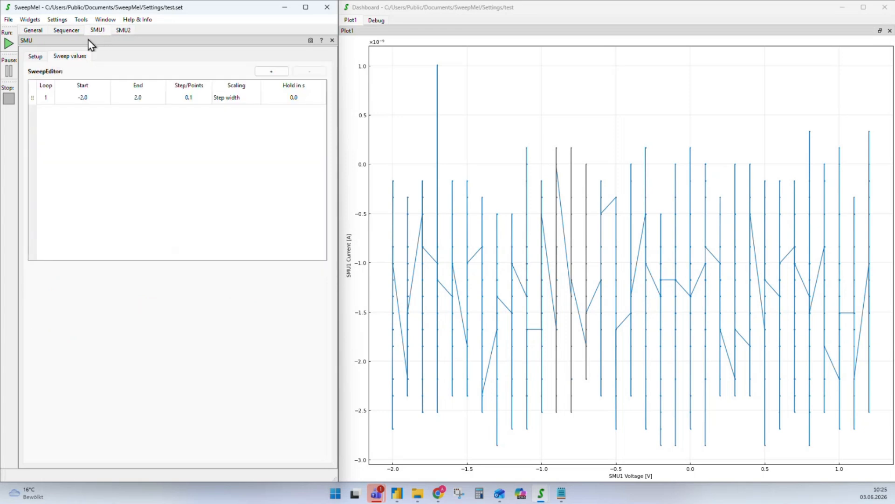
{"action": "left_click", "coordinate": [33, 57]}
{"action": "left_click", "coordinate": [63, 31]}
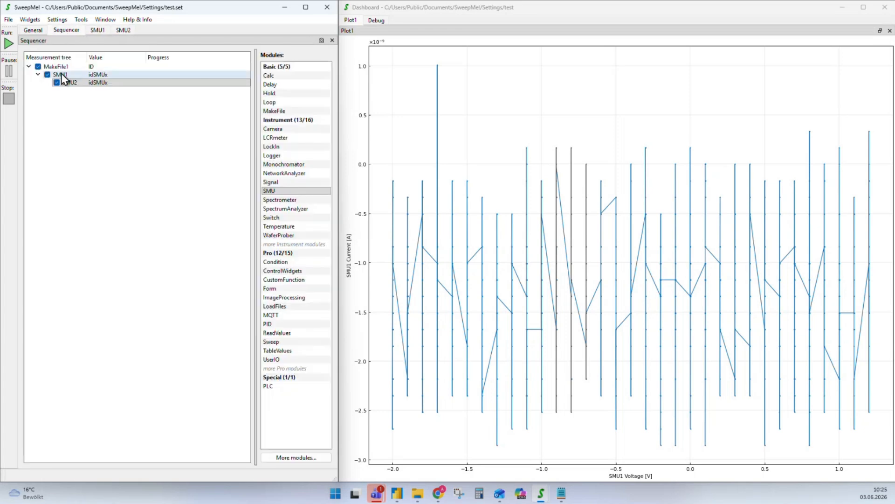
{"action": "double_click", "coordinate": [60, 74]}
{"action": "left_click", "coordinate": [68, 58]}
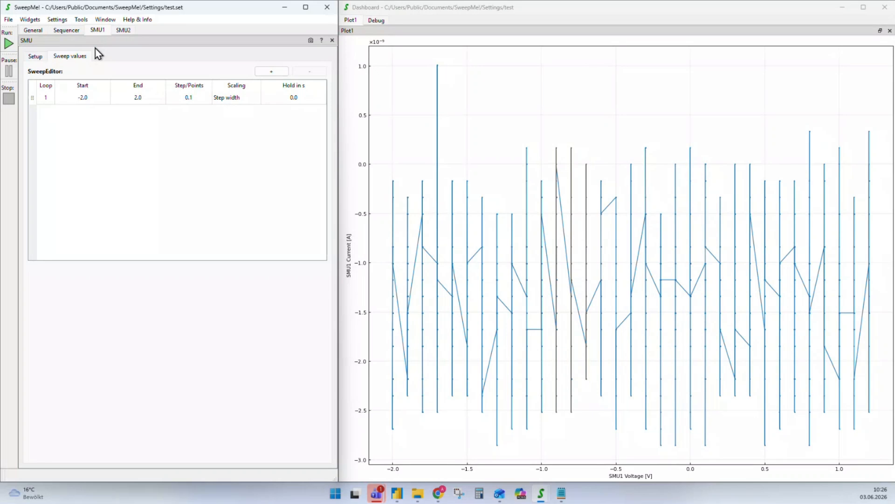
{"action": "left_click", "coordinate": [124, 31]}
{"action": "left_click", "coordinate": [72, 31]}
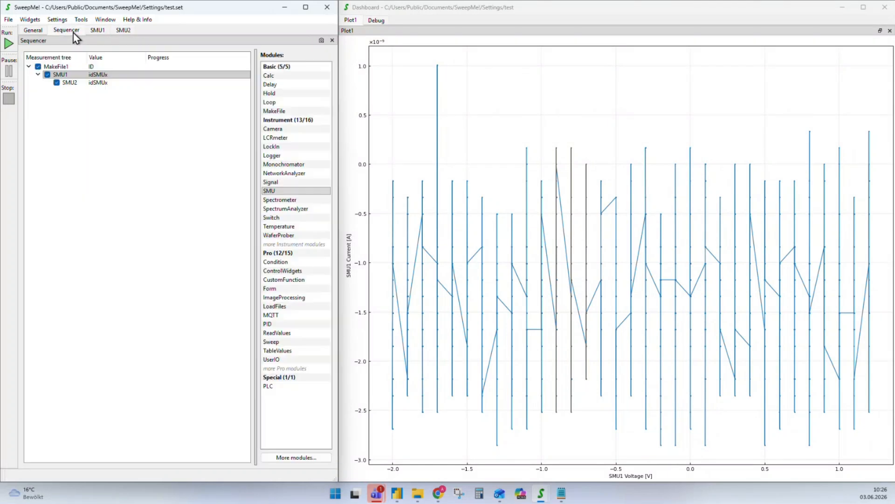
Run the measurement and add SMU2 Current [A] to the plot's y axis
{"action": "left_click", "coordinate": [8, 43]}
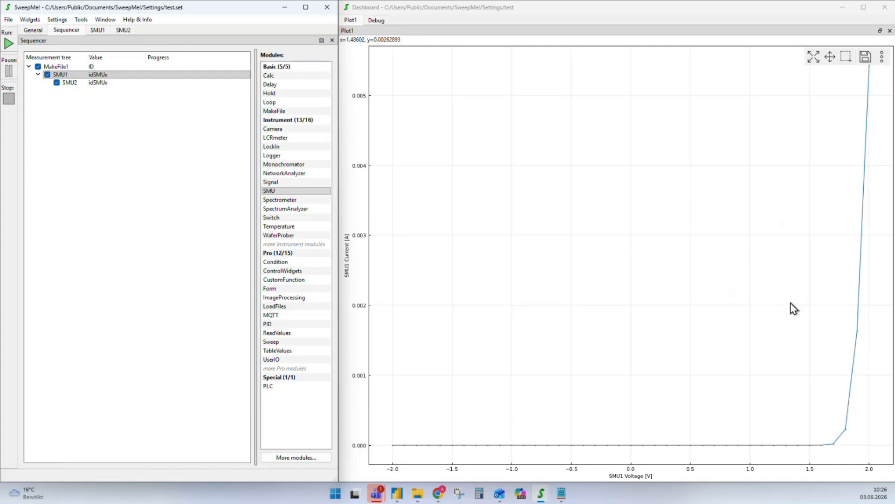
{"action": "double_click", "coordinate": [607, 264]}
{"action": "left_click", "coordinate": [481, 207]}
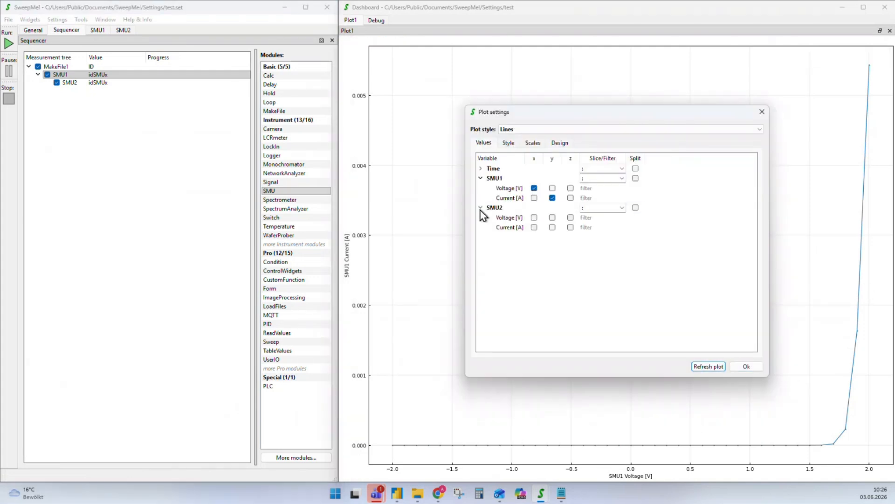
{"action": "left_click", "coordinate": [552, 227]}
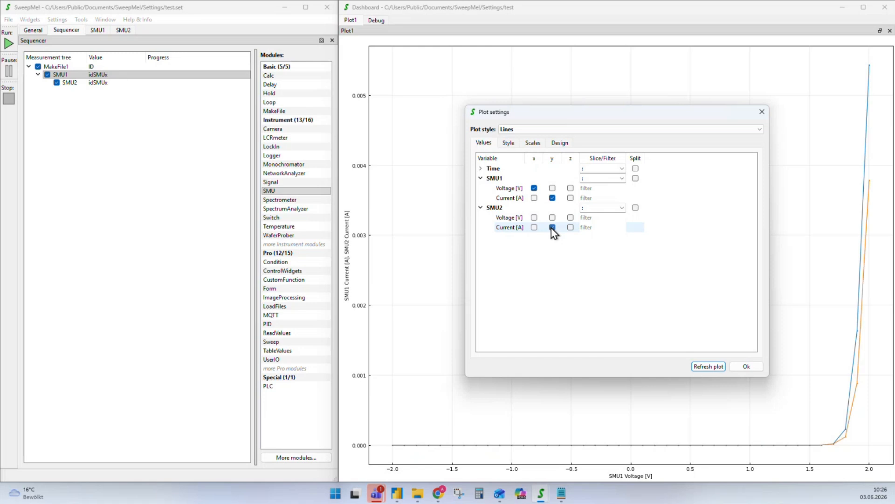
{"action": "left_click", "coordinate": [746, 366]}
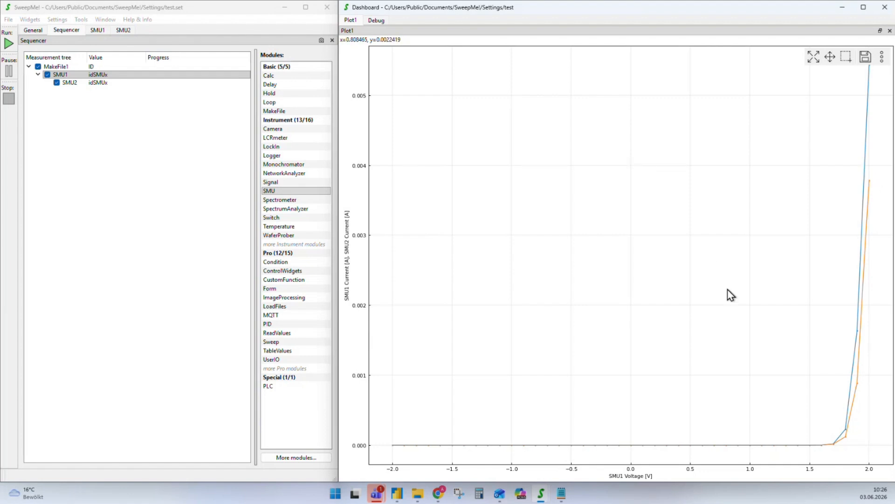
{"action": "left_click", "coordinate": [61, 75]}
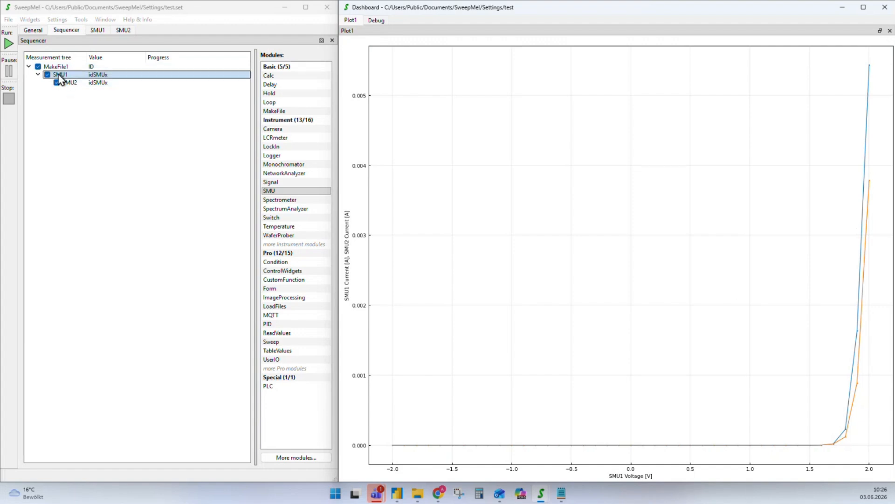
{"action": "left_click", "coordinate": [356, 242]}
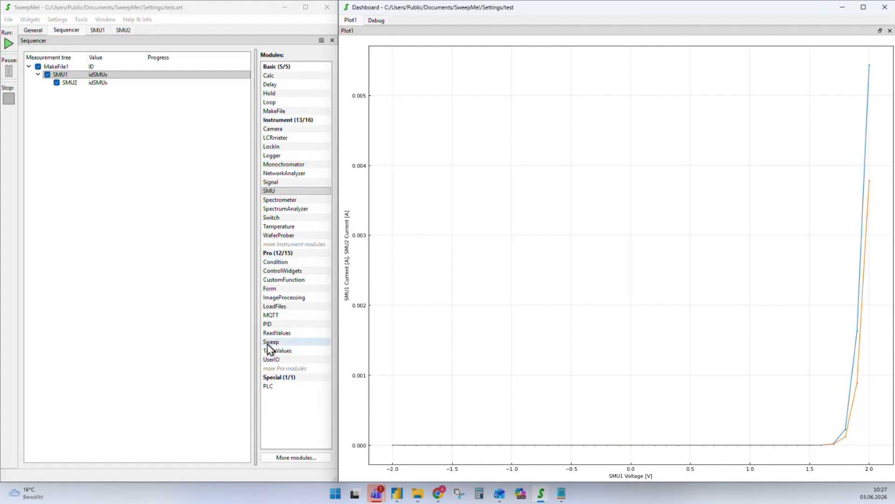
Insert a Sweep module above SMU1 and keep SweepEditor as its sweep value source
{"action": "left_click_drag", "start_coordinate": [270, 346], "coordinate": [61, 75]}
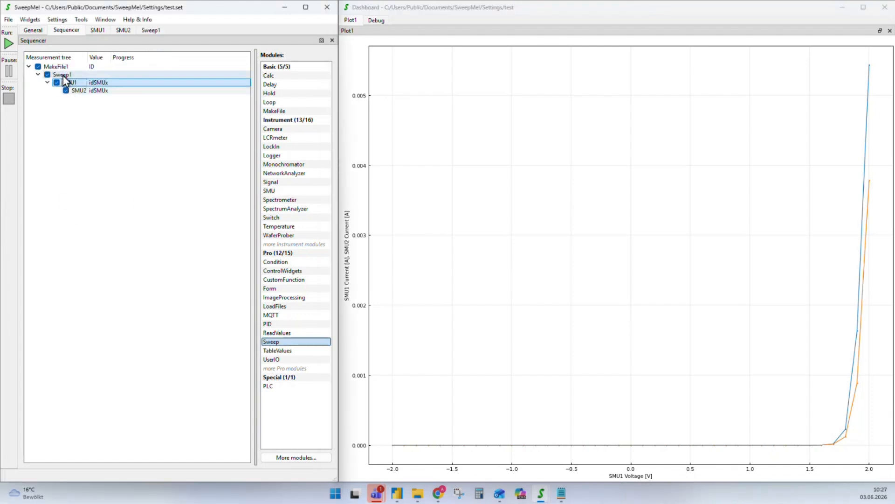
{"action": "double_click", "coordinate": [63, 75]}
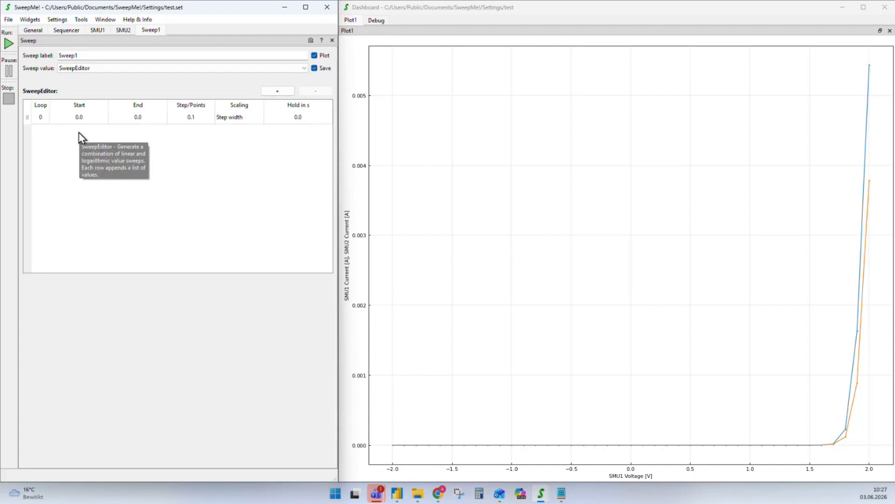
{"action": "left_click", "coordinate": [301, 68]}
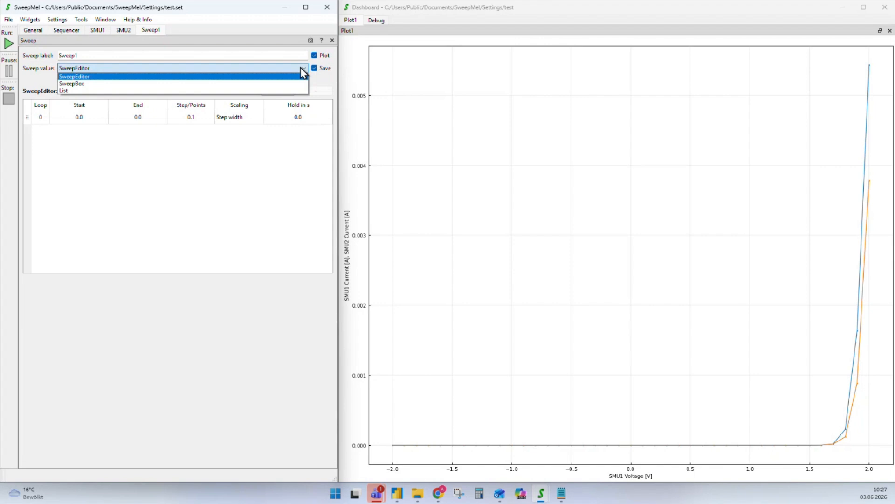
{"action": "left_click", "coordinate": [89, 84]}
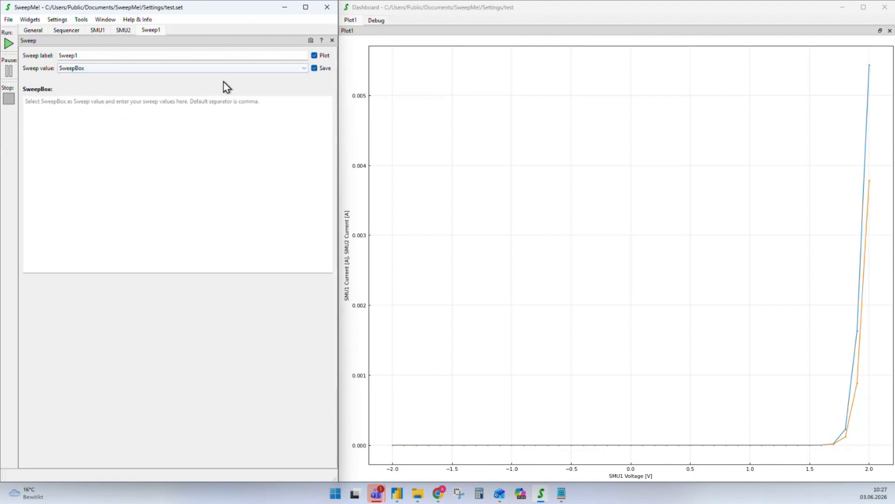
{"action": "left_click", "coordinate": [306, 69]}
{"action": "left_click", "coordinate": [132, 88]}
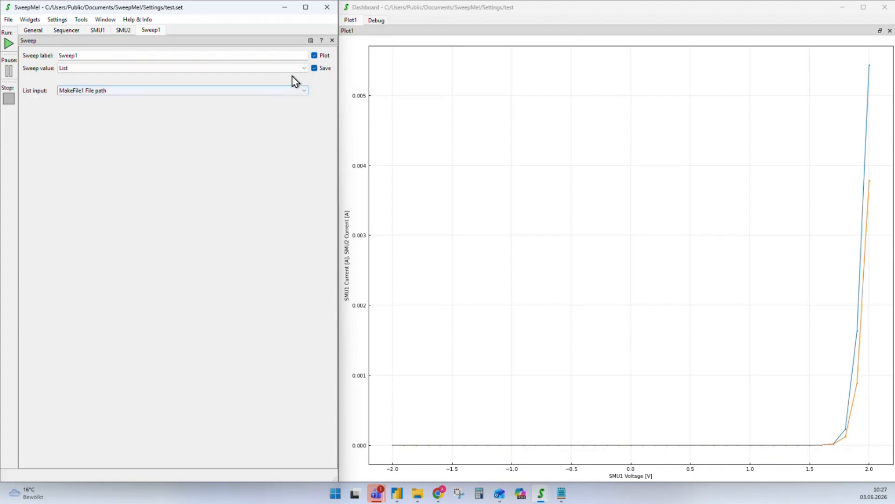
{"action": "left_click", "coordinate": [305, 69]}
{"action": "left_click", "coordinate": [76, 81]}
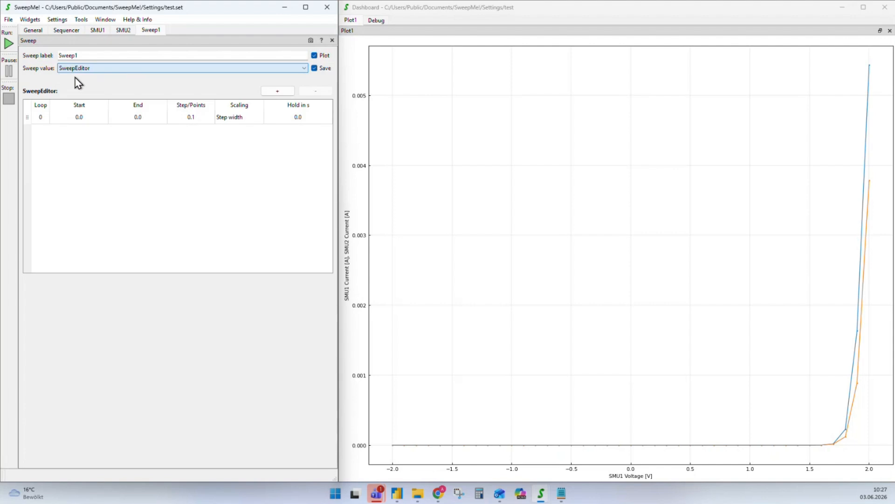
Set Sweep1's loop 1 to run from -2 to 2 in 0.1 steps
{"action": "double_click", "coordinate": [40, 119]}
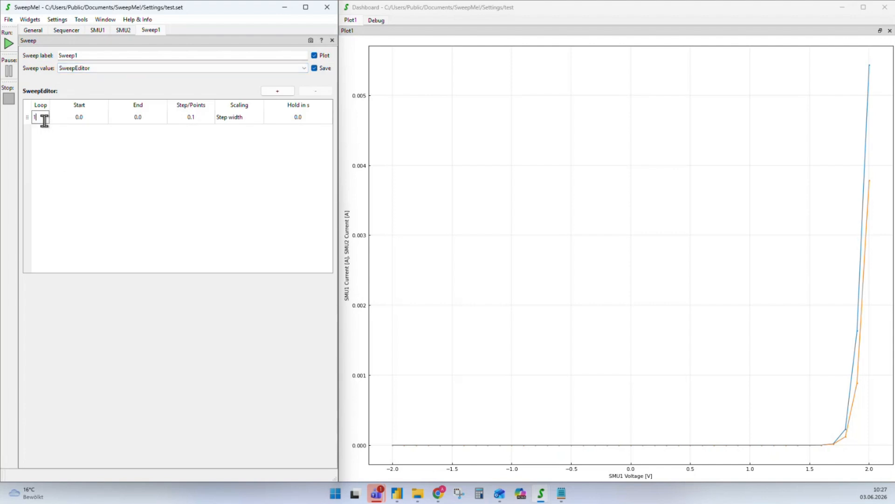
{"action": "key", "text": "Tab"}
{"action": "key", "text": "Tab"}
{"action": "type", "text": "2"}
{"action": "key", "text": "Return"}
Set SMU1's sweep value to 'Sweep value of Sweep1'
{"action": "left_click", "coordinate": [66, 30]}
{"action": "double_click", "coordinate": [70, 83]}
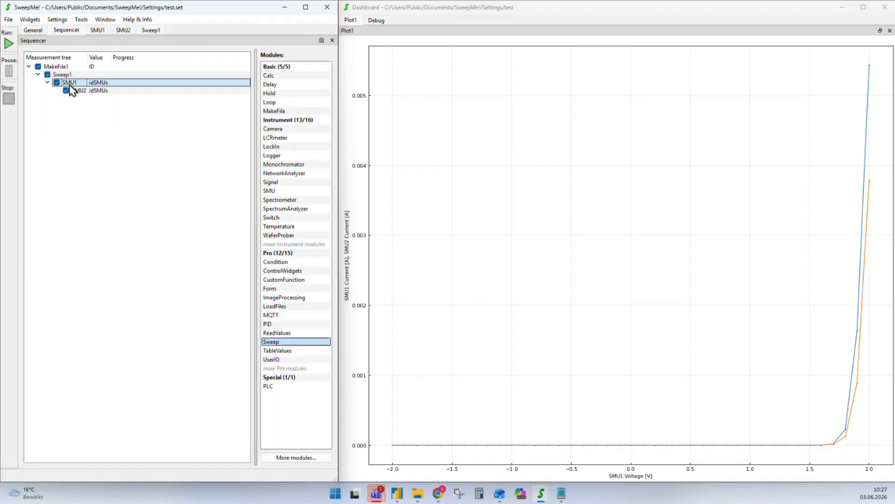
{"action": "left_click", "coordinate": [35, 56]}
{"action": "left_click", "coordinate": [247, 143]}
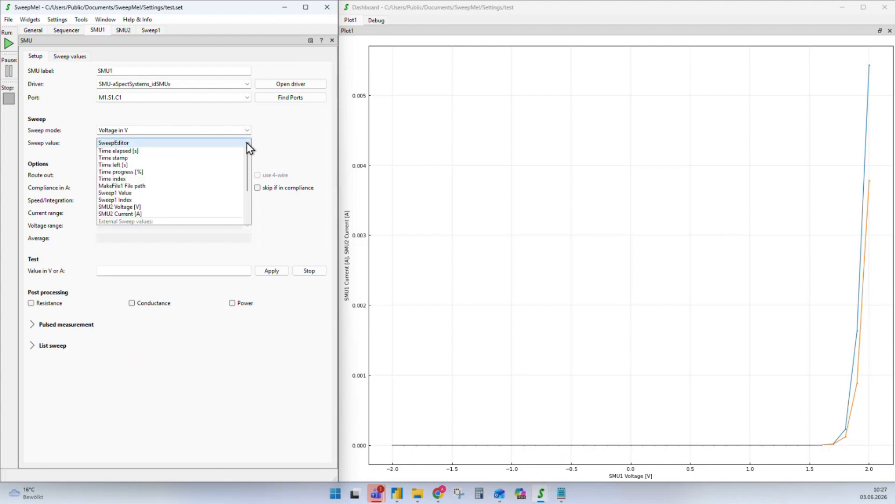
{"action": "scroll", "coordinate": [182, 208], "scroll_direction": "down", "scroll_amount": 2}
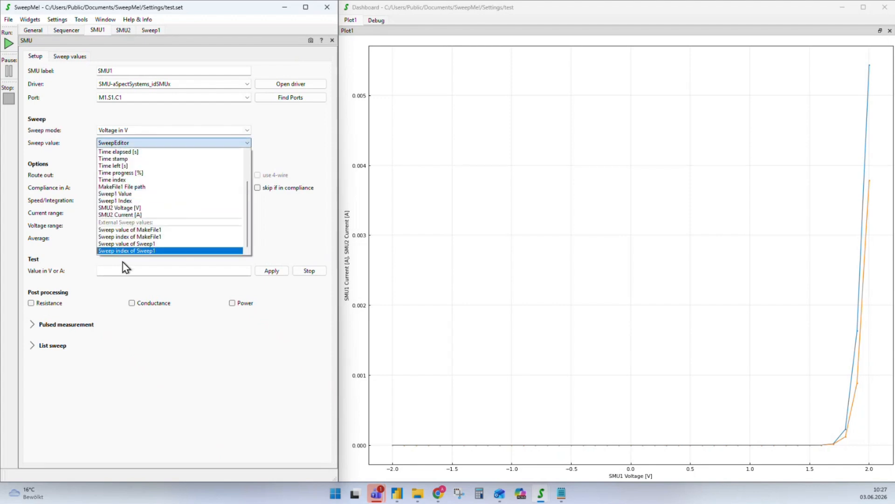
{"action": "left_click", "coordinate": [117, 243]}
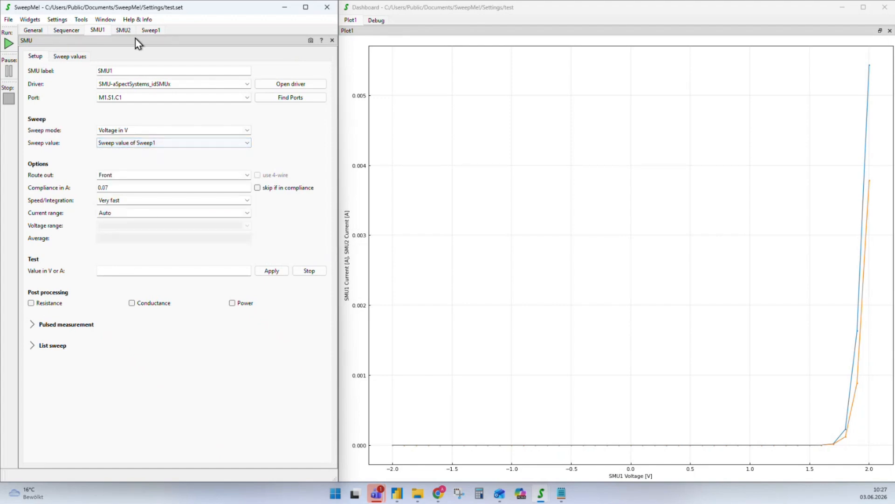
Set SMU2's sweep value to 'Sweep value of Sweep1' and return to the Sequencer tree
{"action": "left_click", "coordinate": [123, 30]}
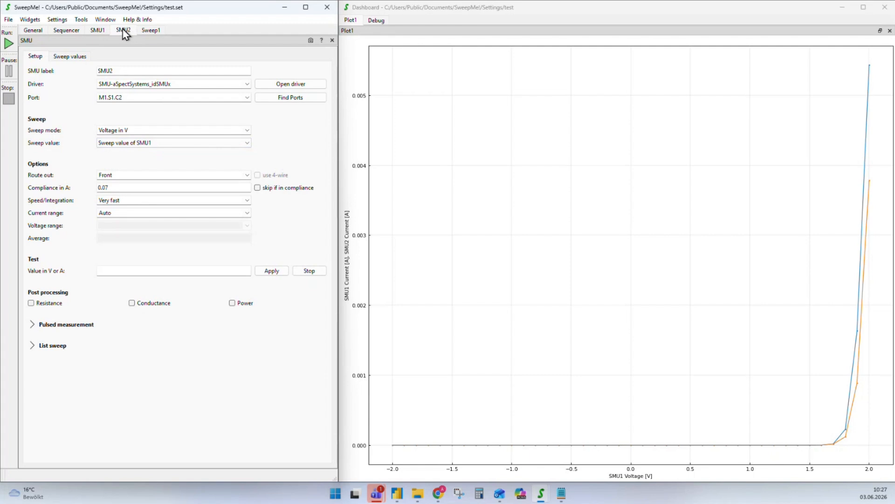
{"action": "left_click", "coordinate": [192, 143]}
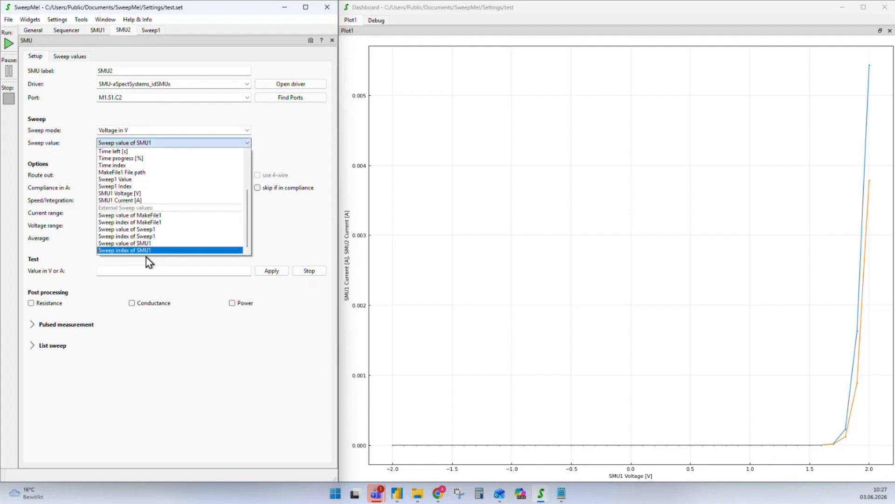
{"action": "left_click", "coordinate": [131, 230]}
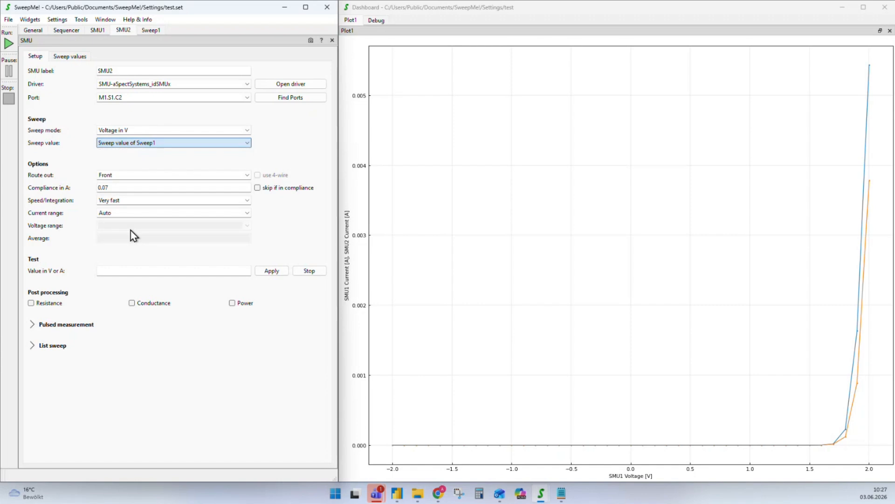
{"action": "left_click", "coordinate": [71, 30]}
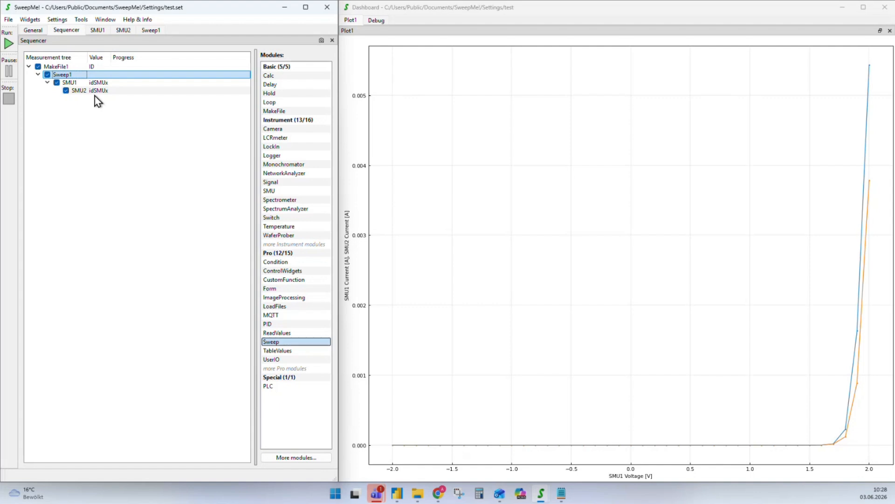
Check SMU1's sweep values, run the measurement, then select Sweep1 in the tree
{"action": "left_click", "coordinate": [102, 31]}
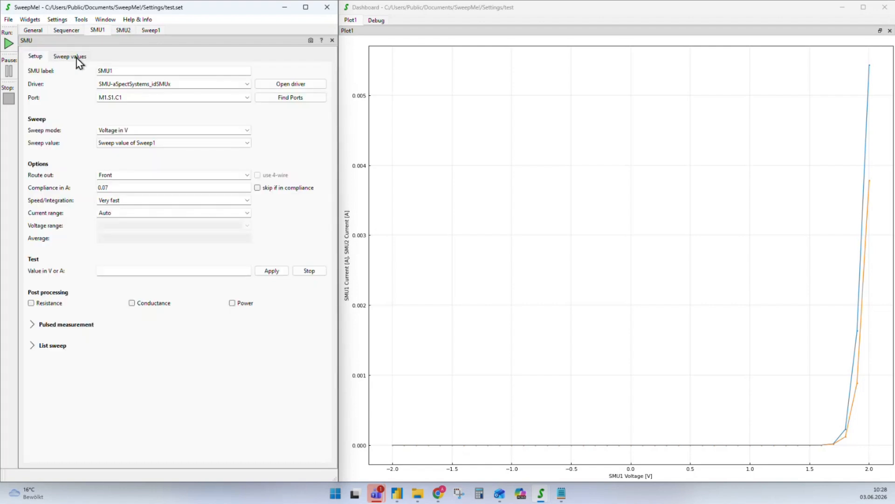
{"action": "left_click", "coordinate": [75, 58]}
{"action": "left_click", "coordinate": [75, 31]}
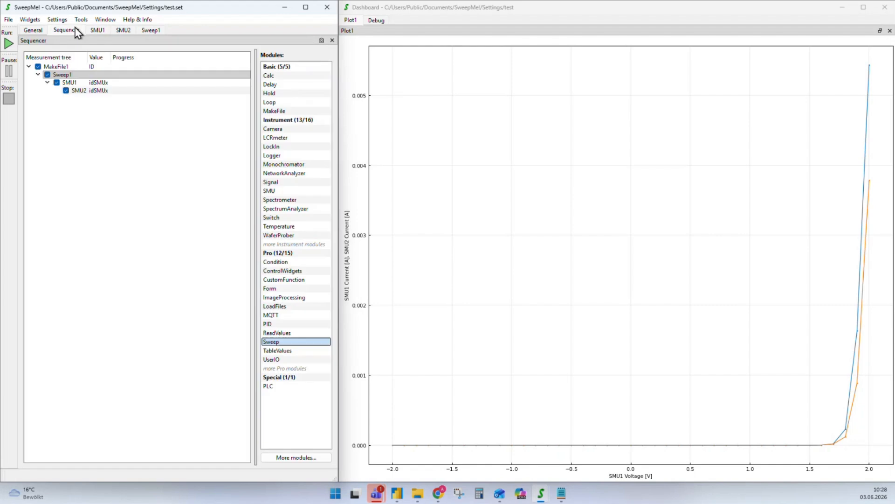
{"action": "left_click", "coordinate": [9, 44]}
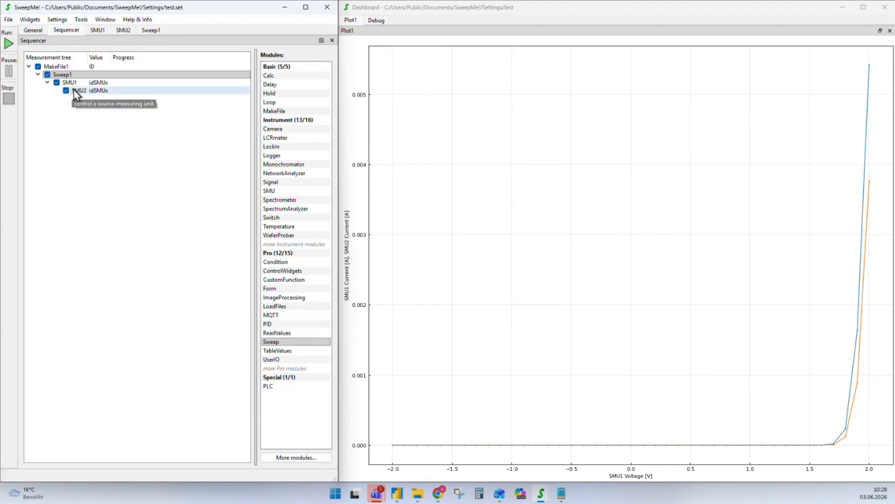
{"action": "left_click", "coordinate": [61, 76]}
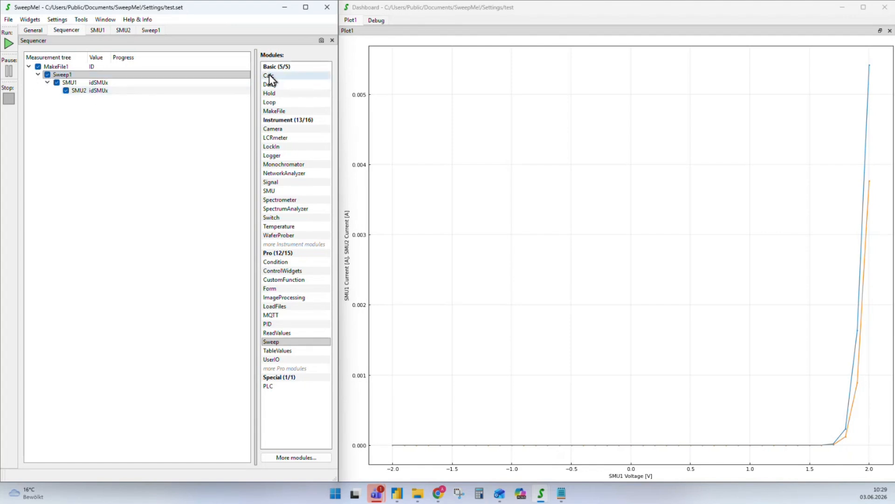
Insert Calc1 between SMU1 and SMU2 and view its Execution choices, left at Always
{"action": "left_click_drag", "start_coordinate": [269, 76], "coordinate": [87, 93]}
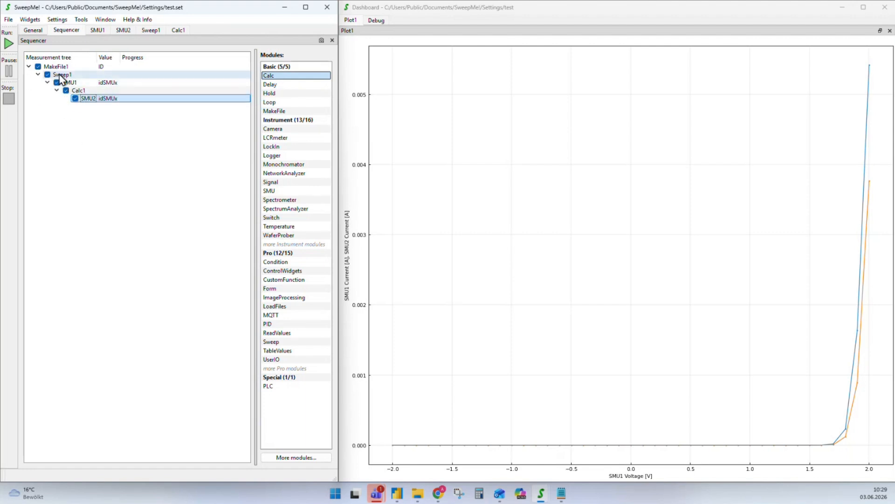
{"action": "double_click", "coordinate": [78, 93]}
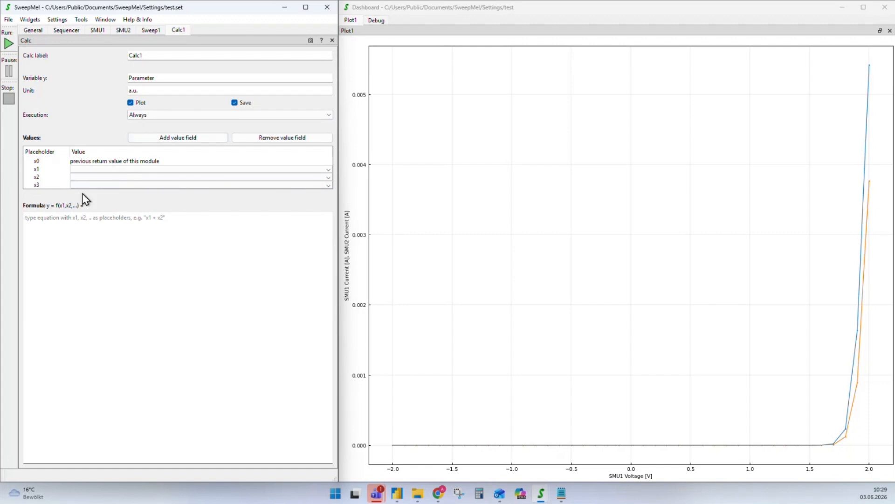
{"action": "left_click", "coordinate": [164, 117]}
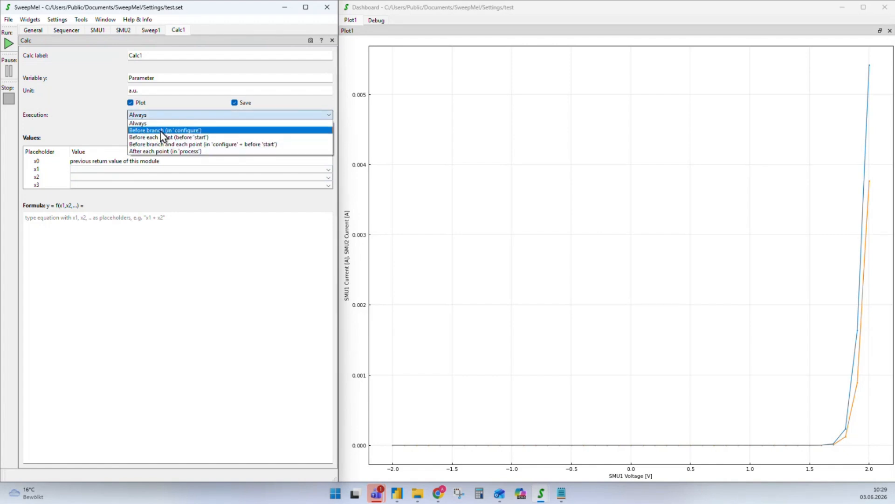
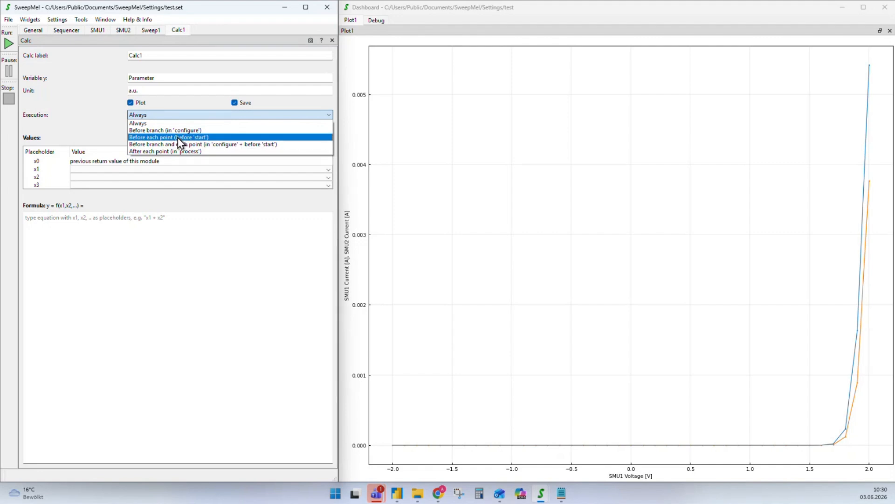
Set Calc1 to run before each point and assign 'Sweep value of Sweep1' to x1
{"action": "left_click", "coordinate": [180, 138]}
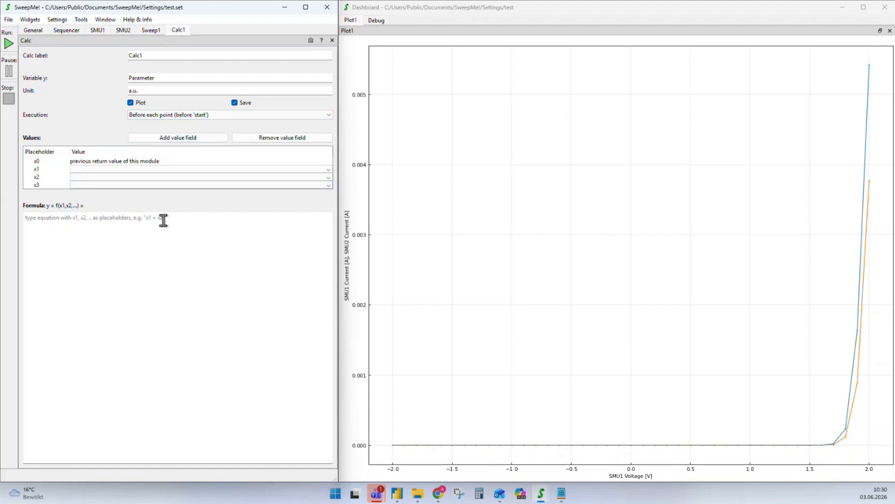
{"action": "left_click", "coordinate": [128, 177]}
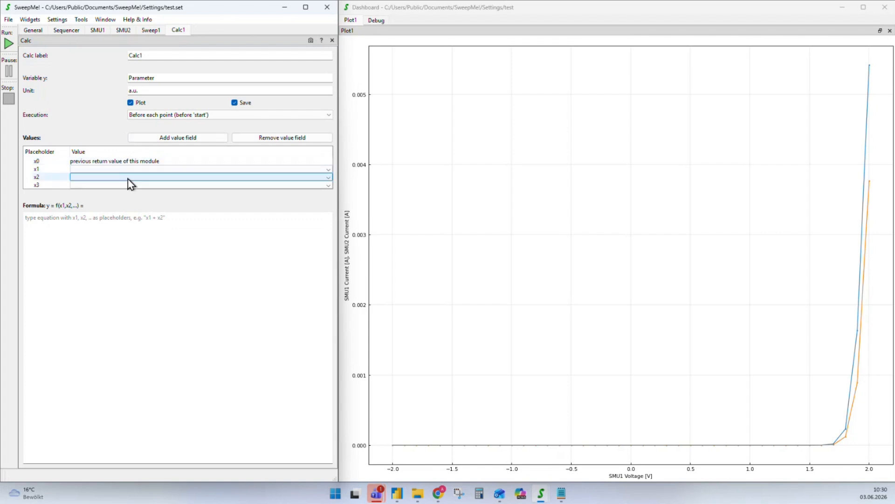
{"action": "left_click", "coordinate": [111, 171]}
{"action": "left_click", "coordinate": [111, 171]}
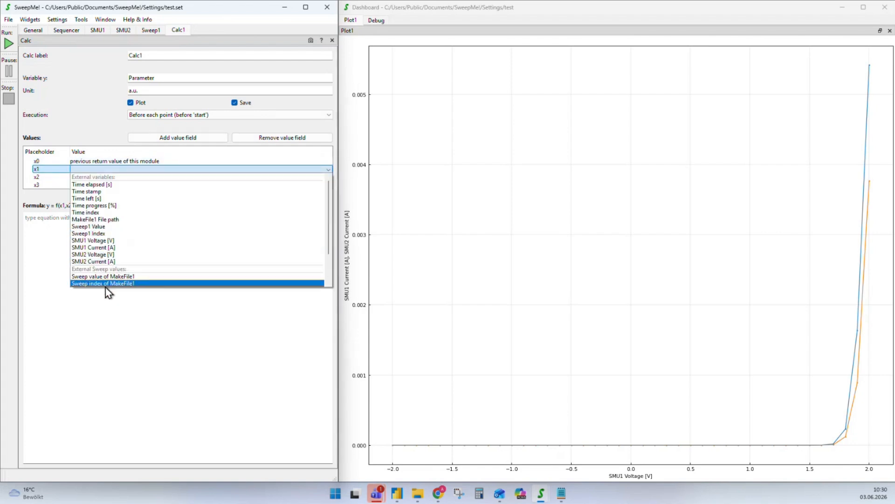
{"action": "scroll", "coordinate": [157, 258], "scroll_direction": "down", "scroll_amount": 1}
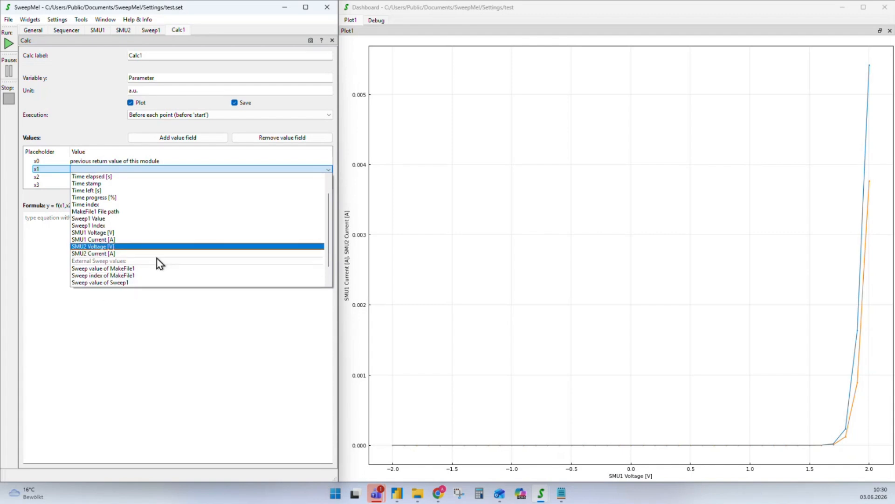
{"action": "scroll", "coordinate": [140, 266], "scroll_direction": "down", "scroll_amount": 1}
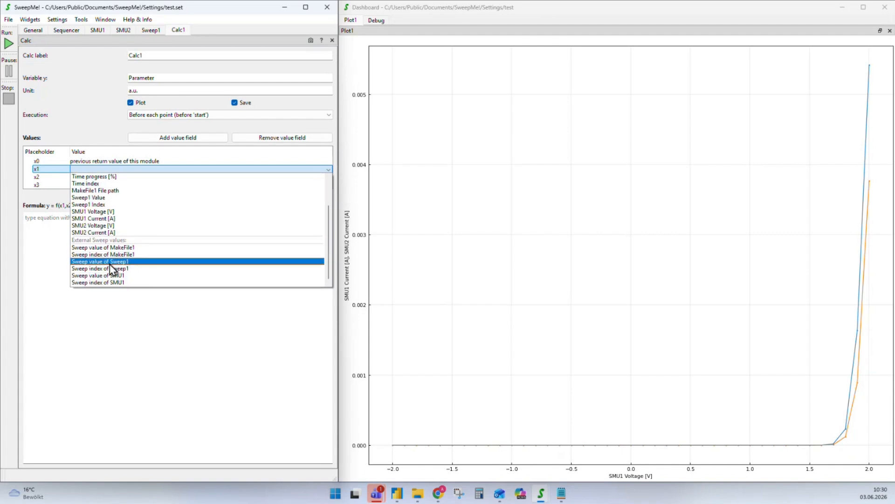
{"action": "left_click", "coordinate": [110, 261]}
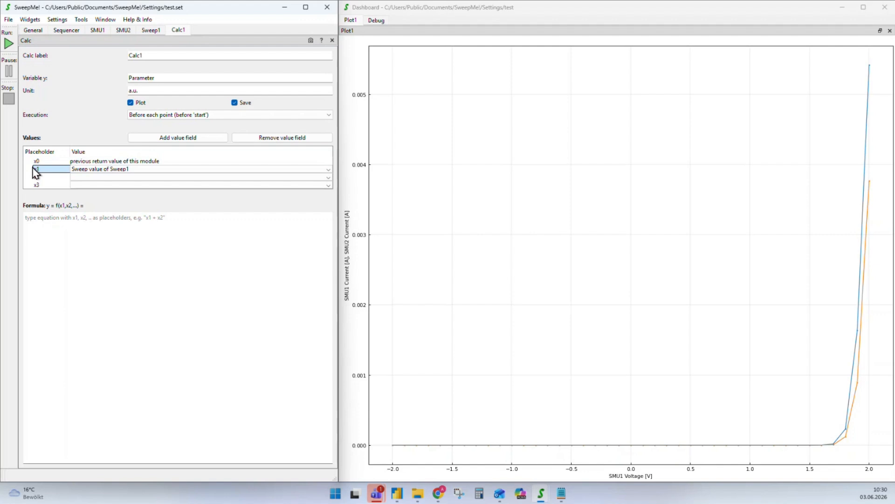
Enter -x1 as Calc1's formula
{"action": "left_click", "coordinate": [64, 242]}
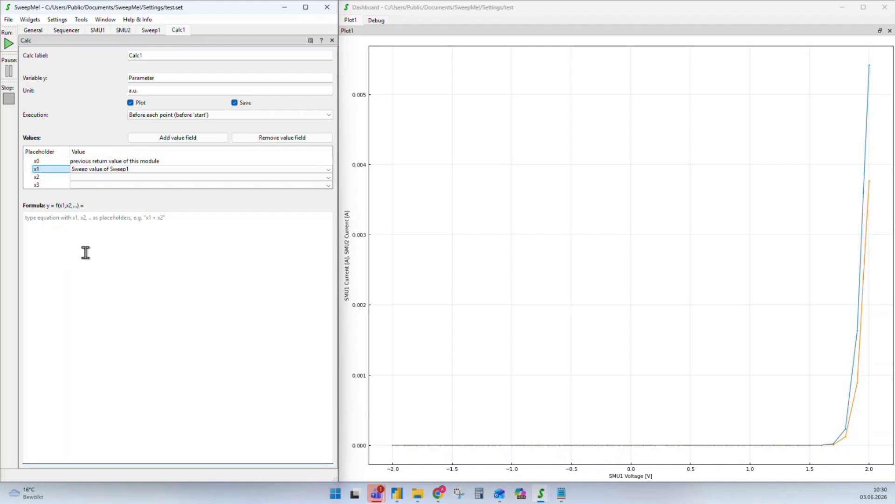
{"action": "type", "text": "-x1"}
{"action": "left_click", "coordinate": [54, 170]}
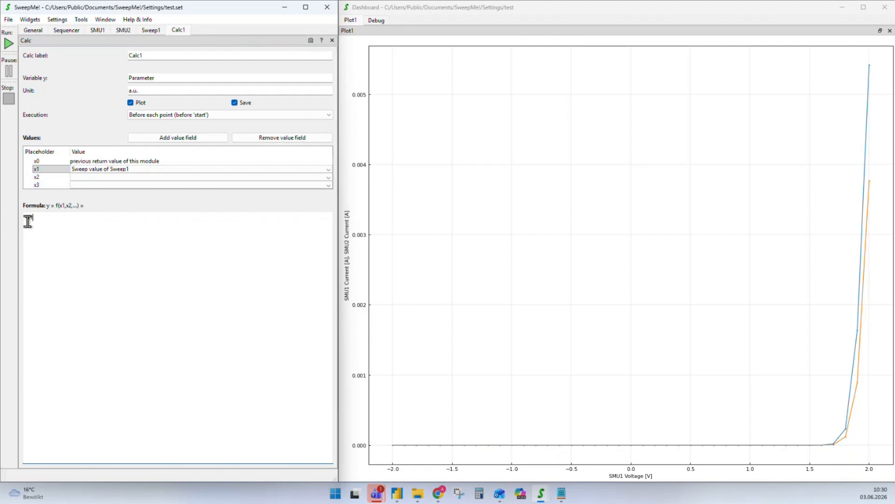
{"action": "left_click_drag", "start_coordinate": [54, 217], "coordinate": [16, 226]}
Set SMU2's sweep value to 'Calc1 Parameter [a.u.]' and return to the Sequencer tree
{"action": "left_click", "coordinate": [158, 240]}
{"action": "left_click", "coordinate": [67, 30]}
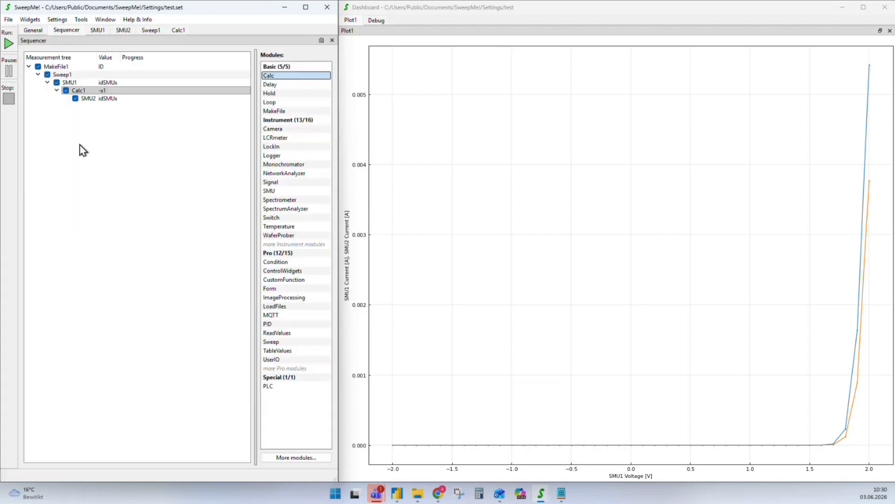
{"action": "double_click", "coordinate": [94, 98]}
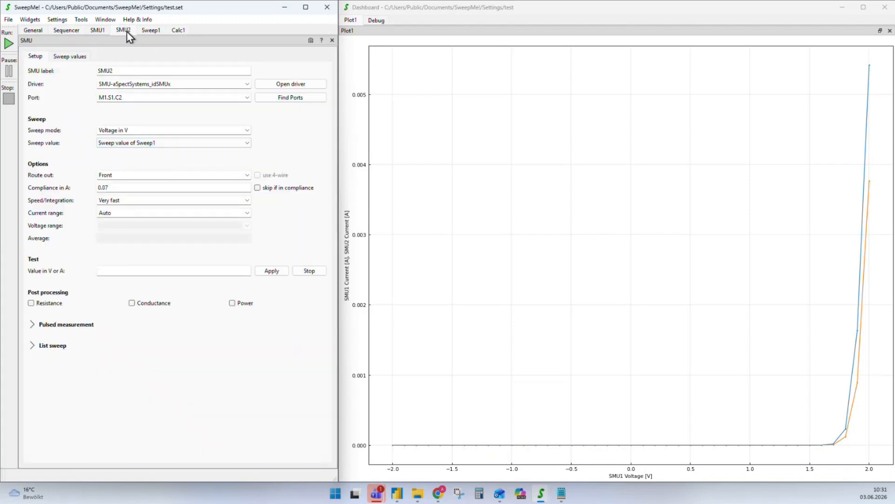
{"action": "left_click", "coordinate": [248, 143]}
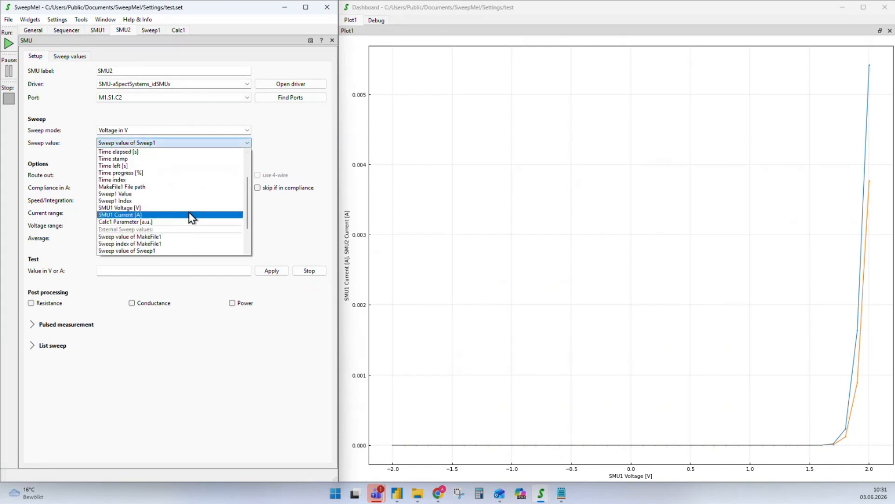
{"action": "scroll", "coordinate": [188, 219], "scroll_direction": "down", "scroll_amount": 3}
{"action": "scroll", "coordinate": [168, 231], "scroll_direction": "up", "scroll_amount": 2}
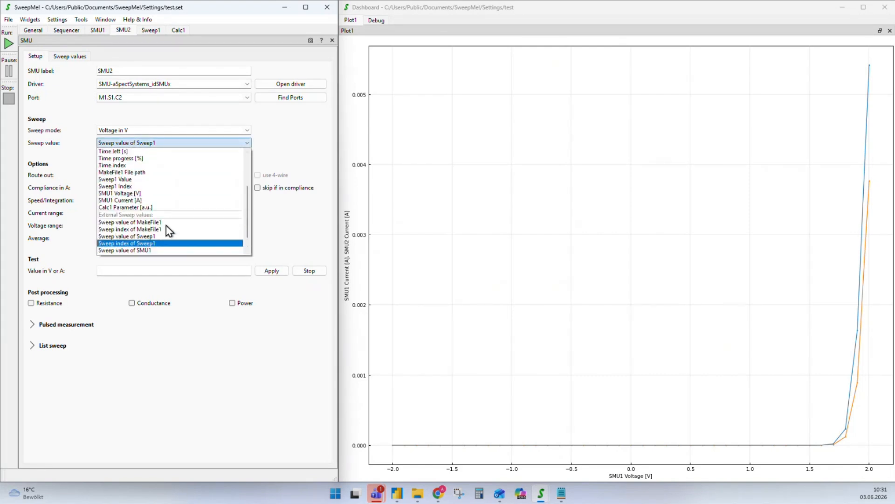
{"action": "left_click", "coordinate": [108, 207]}
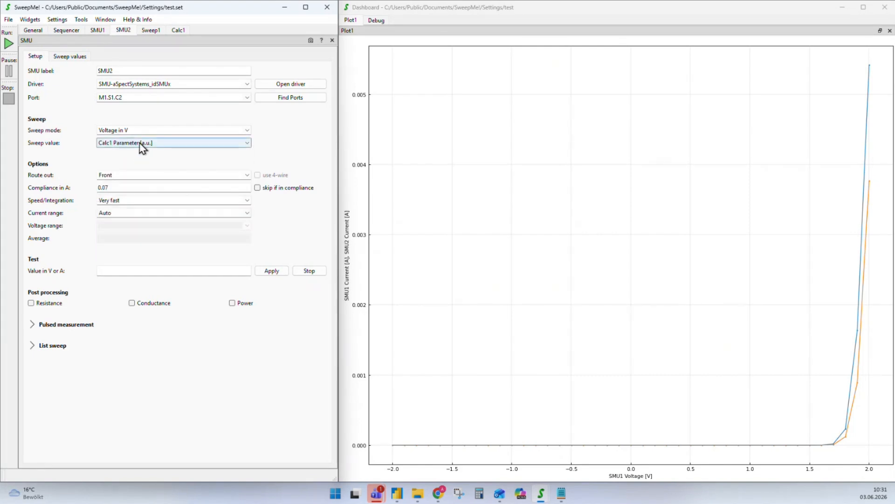
{"action": "left_click", "coordinate": [65, 31]}
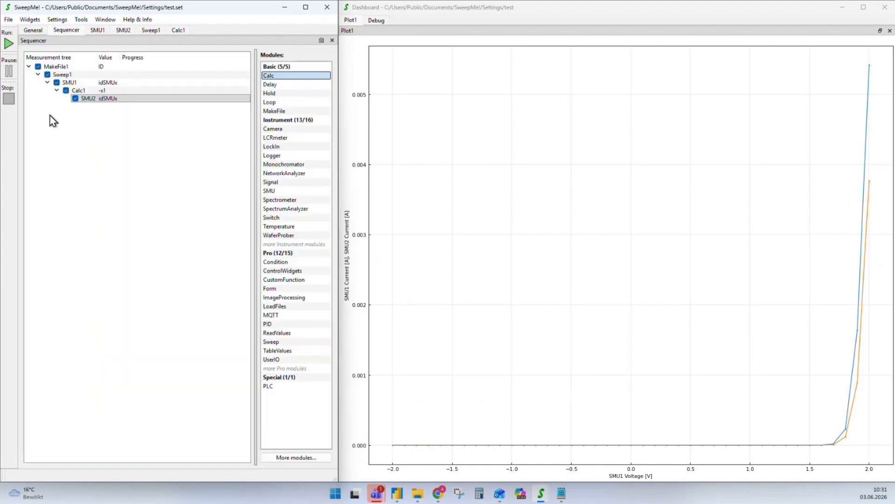
Run the measurement and enable the plot legend on the Design options
{"action": "left_click", "coordinate": [9, 44]}
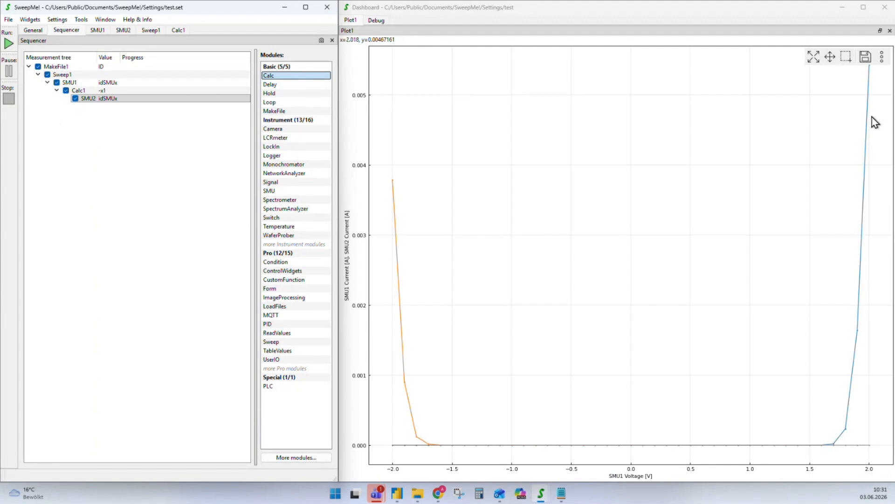
{"action": "double_click", "coordinate": [640, 170]}
{"action": "left_click", "coordinate": [560, 143]}
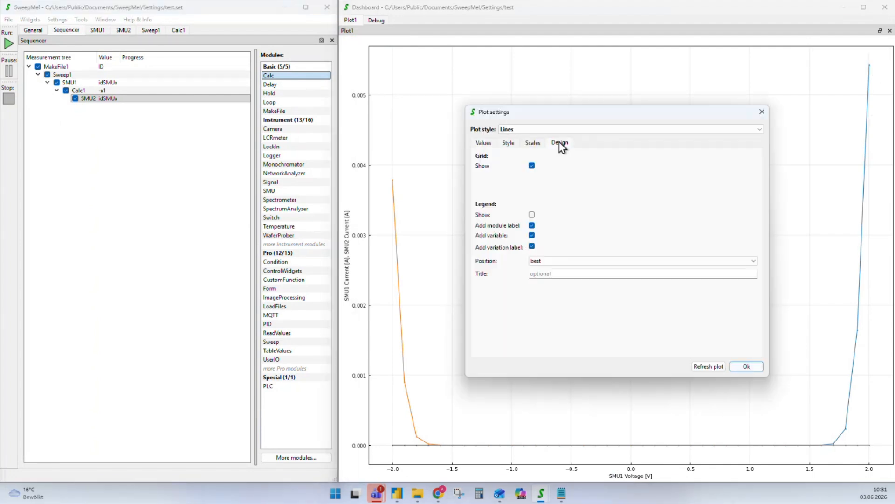
{"action": "left_click", "coordinate": [532, 215]}
{"action": "left_click", "coordinate": [760, 114]}
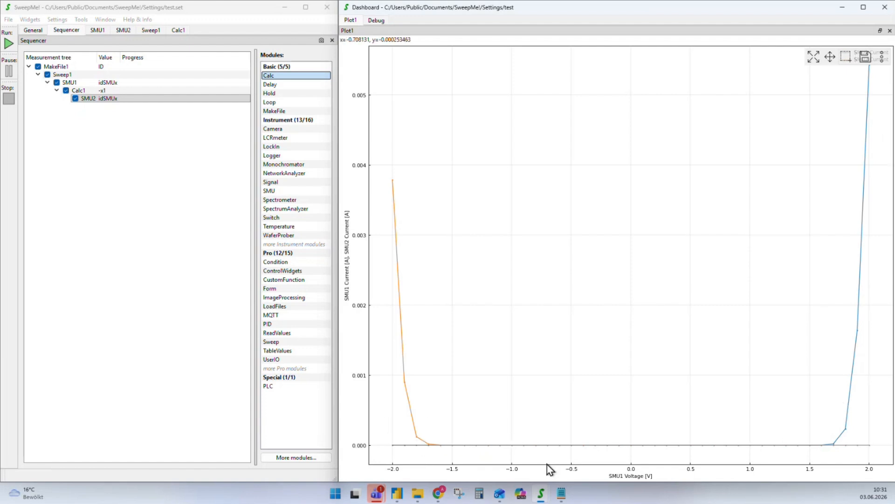
Change Calc1's formula from -x1 to x1 + 0.2
{"action": "left_click", "coordinate": [83, 91]}
{"action": "left_click", "coordinate": [55, 232]}
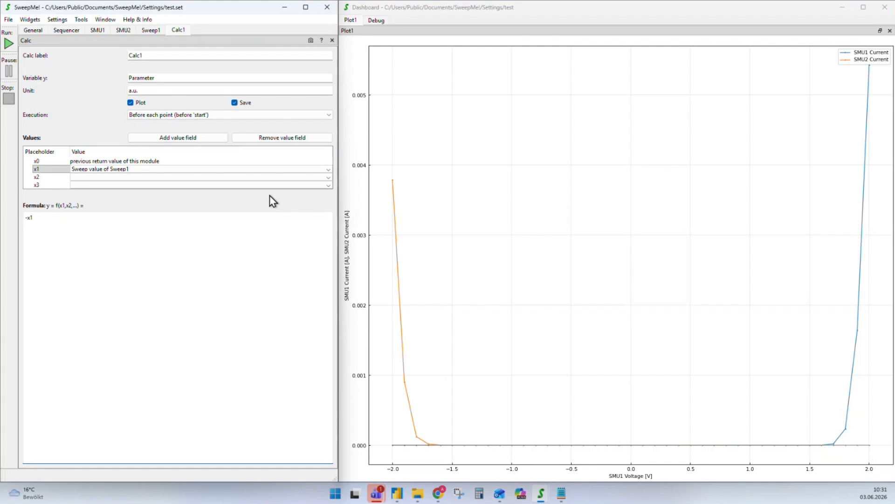
{"action": "key", "text": "BackSpace"}
{"action": "key", "text": "End"}
{"action": "type", "text": "+0"}
{"action": "type", "text": " 0"}
Rerun the measurement with the 0.2 offset and return to the Sequencer tree
{"action": "left_click", "coordinate": [8, 43]}
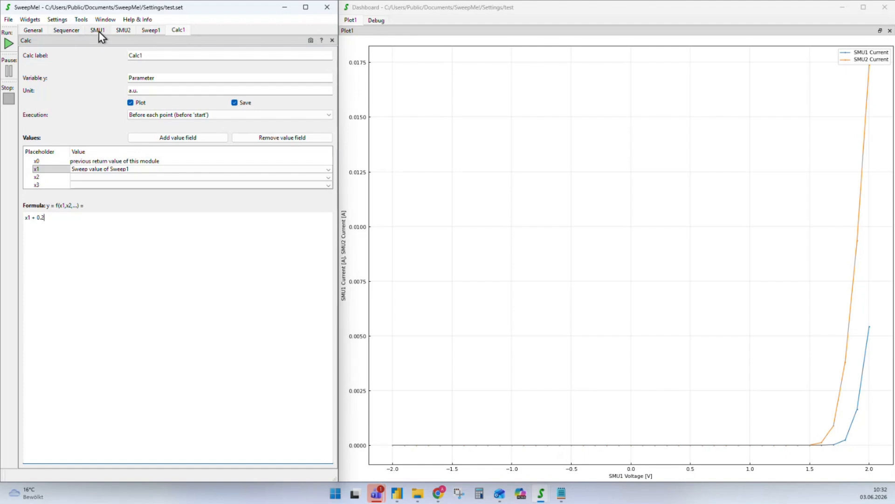
{"action": "left_click", "coordinate": [66, 30]}
{"action": "left_click", "coordinate": [90, 113]}
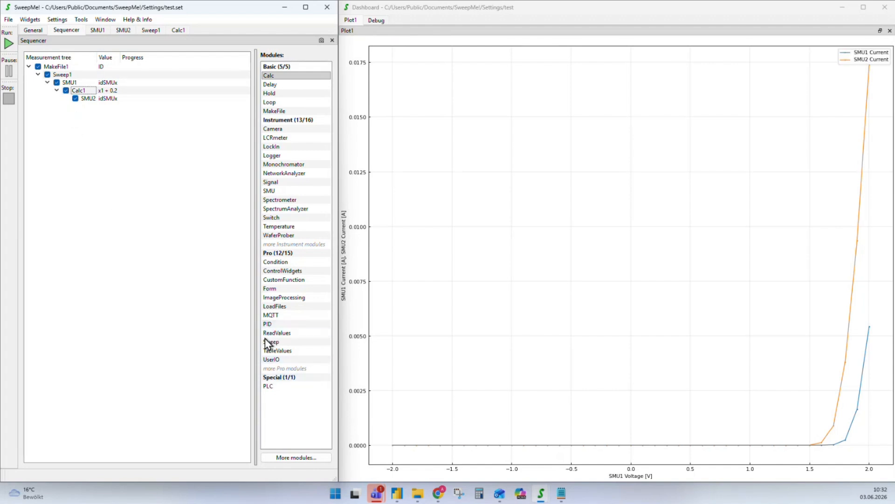
Add a ReadValues module to the tree and open ReadValues1's file chooser
{"action": "left_click_drag", "start_coordinate": [271, 334], "coordinate": [33, 110]}
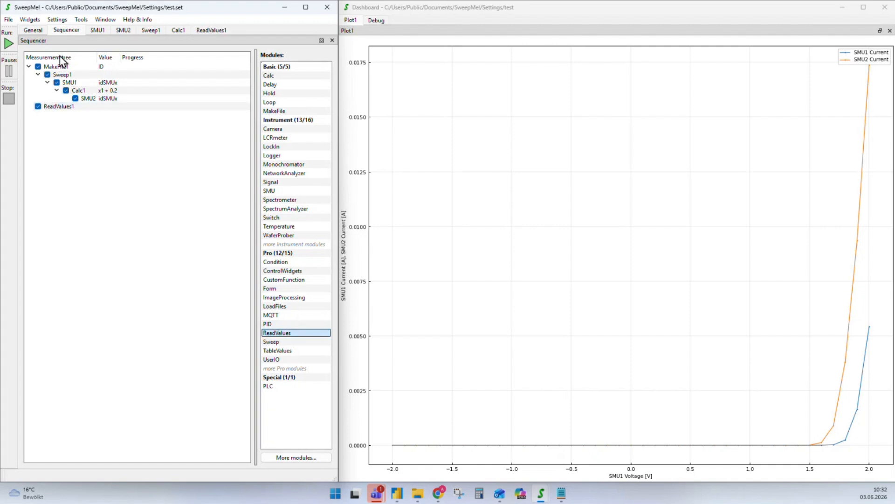
{"action": "double_click", "coordinate": [54, 108]}
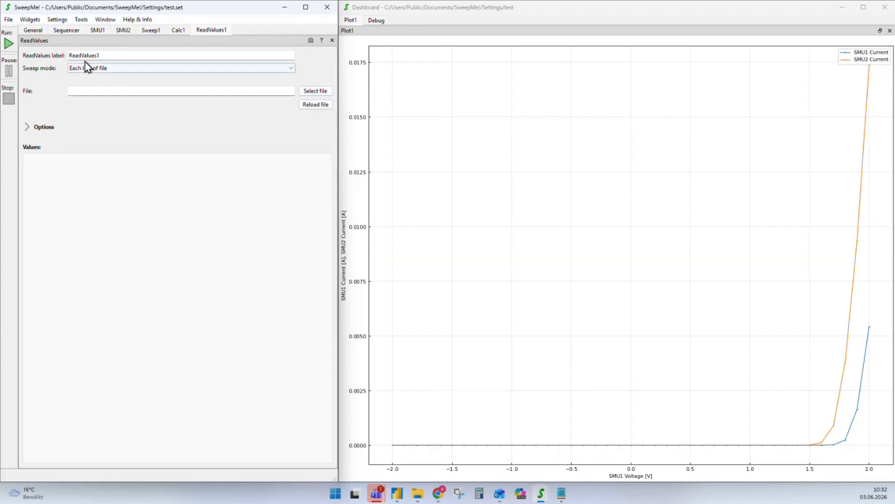
{"action": "left_click", "coordinate": [316, 91]}
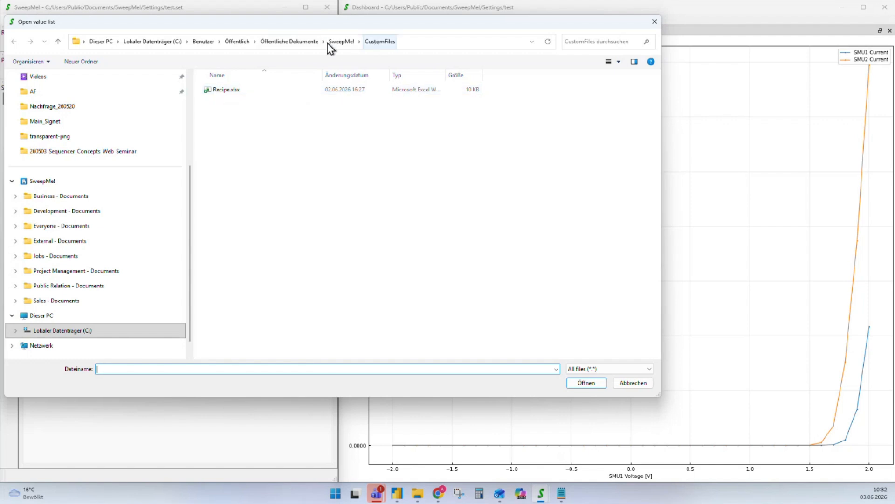
Load Recipe.xlsx into ReadValues1, then open Recipe.xlsx in Excel from the file chooser
{"action": "left_click", "coordinate": [219, 95]}
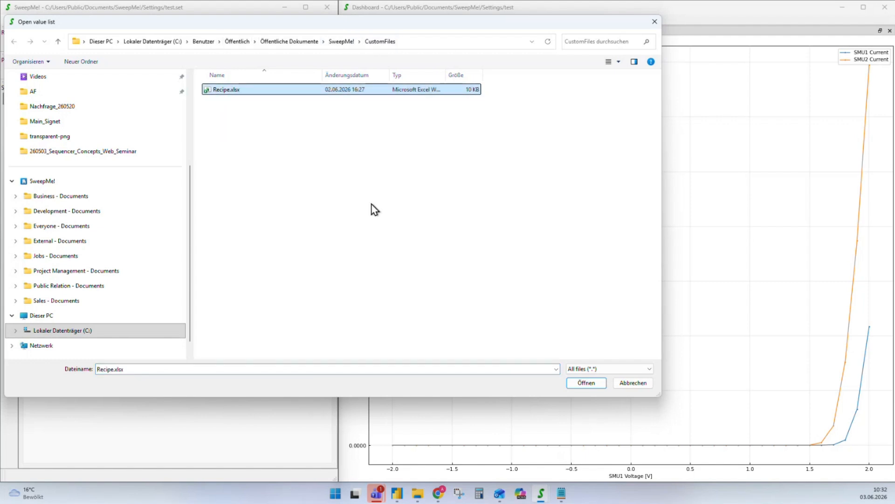
{"action": "left_click", "coordinate": [578, 384]}
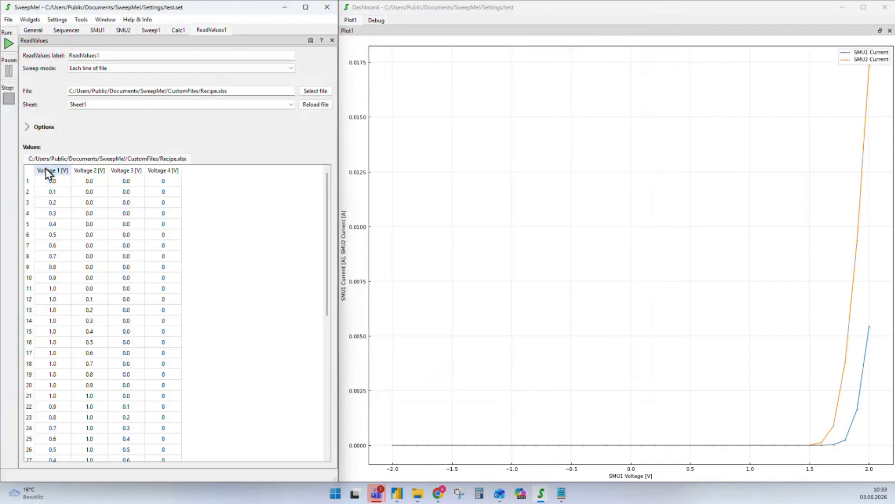
{"action": "left_click", "coordinate": [306, 91]}
{"action": "left_click", "coordinate": [225, 90]}
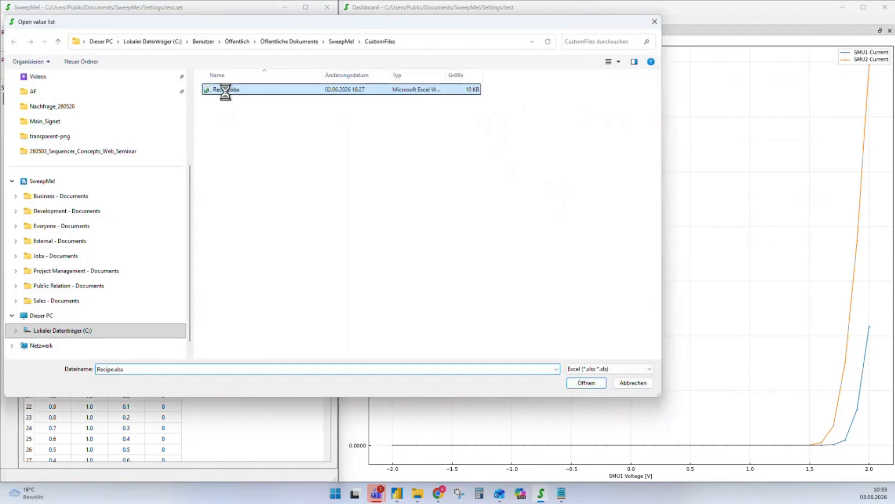
{"action": "key", "text": "shift+F10"}
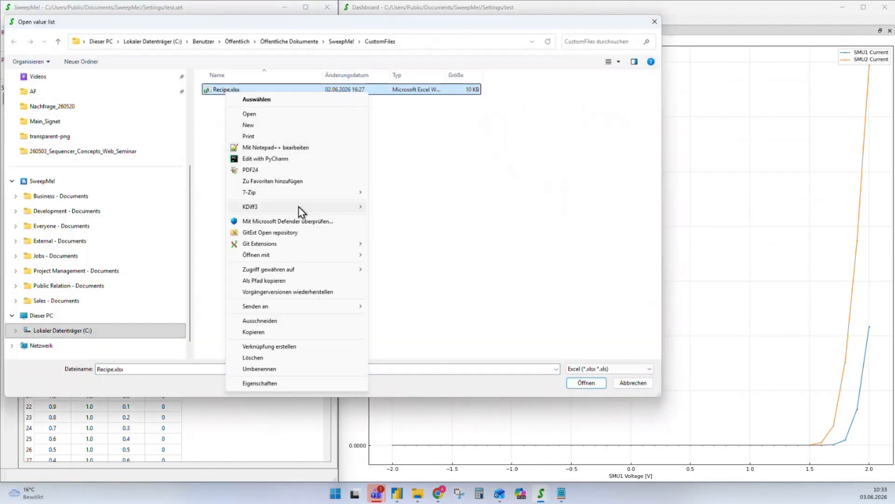
{"action": "left_click", "coordinate": [259, 114]}
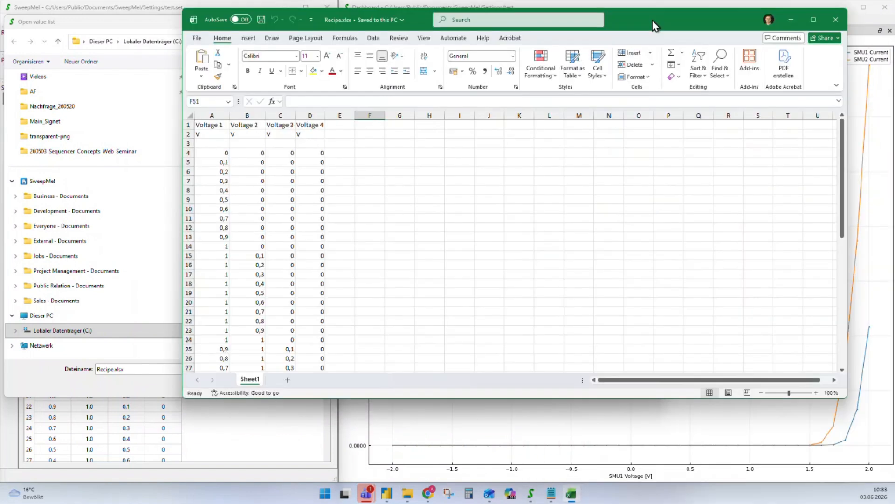
Inspect Recipe.xlsx's Voltage 1–4 columns and V units in Excel, then close the workbook
{"action": "left_click_drag", "start_coordinate": [654, 24], "coordinate": [828, 28]}
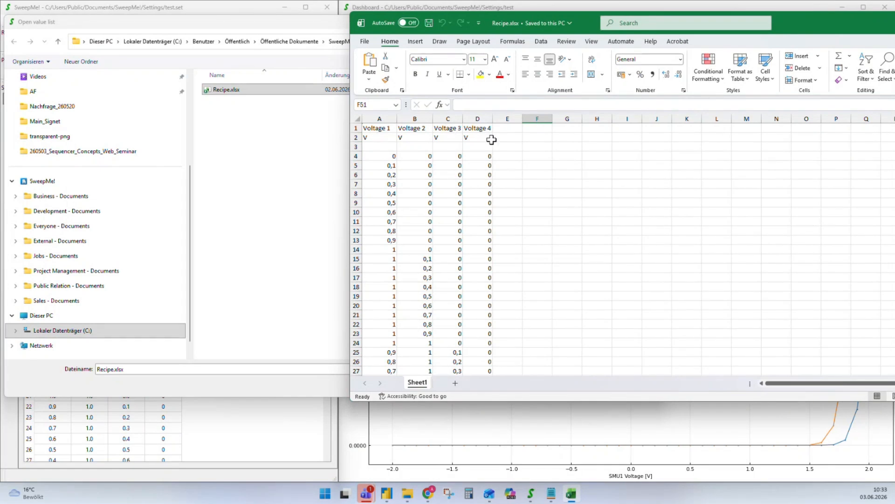
{"action": "left_click_drag", "start_coordinate": [490, 138], "coordinate": [372, 137]}
{"action": "left_click", "coordinate": [386, 148]}
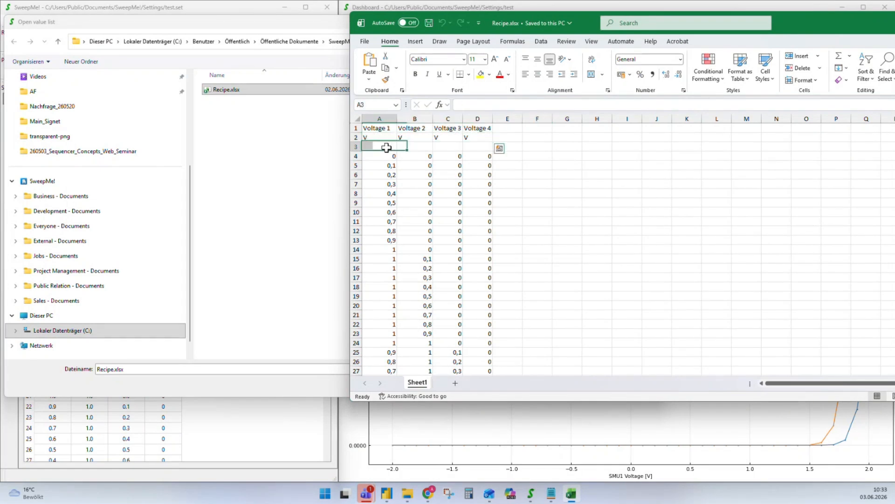
{"action": "scroll", "coordinate": [390, 154], "scroll_direction": "down", "scroll_amount": 6}
{"action": "scroll", "coordinate": [462, 236], "scroll_direction": "down", "scroll_amount": 10}
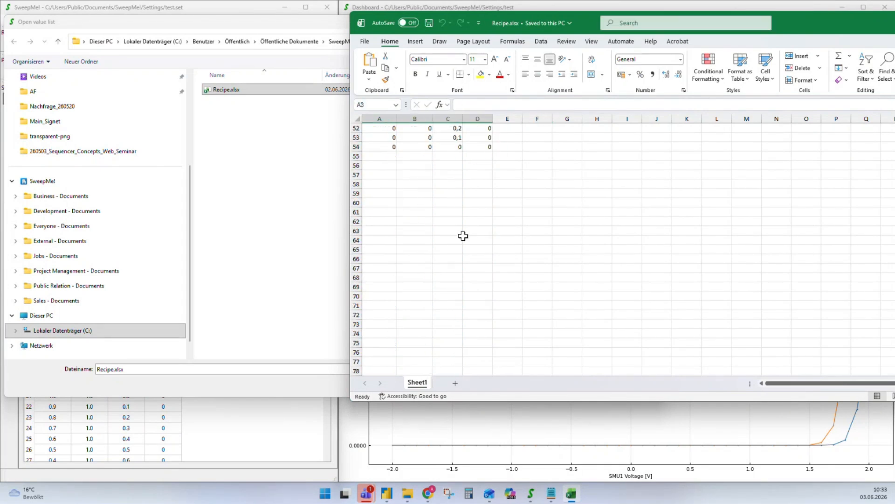
{"action": "scroll", "coordinate": [461, 236], "scroll_direction": "up", "scroll_amount": 16}
{"action": "scroll", "coordinate": [394, 139], "scroll_direction": "up", "scroll_amount": 1}
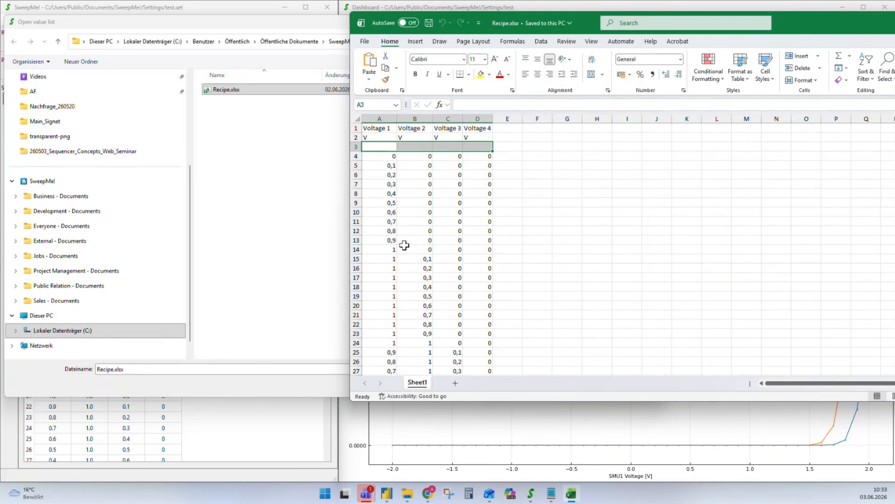
{"action": "scroll", "coordinate": [404, 244], "scroll_direction": "down", "scroll_amount": 5}
{"action": "scroll", "coordinate": [420, 330], "scroll_direction": "up", "scroll_amount": 5}
{"action": "scroll", "coordinate": [462, 202], "scroll_direction": "down", "scroll_amount": 3}
{"action": "scroll", "coordinate": [460, 233], "scroll_direction": "up", "scroll_amount": 3}
{"action": "left_click_drag", "start_coordinate": [815, 18], "coordinate": [673, 85]}
{"action": "left_click", "coordinate": [859, 90]}
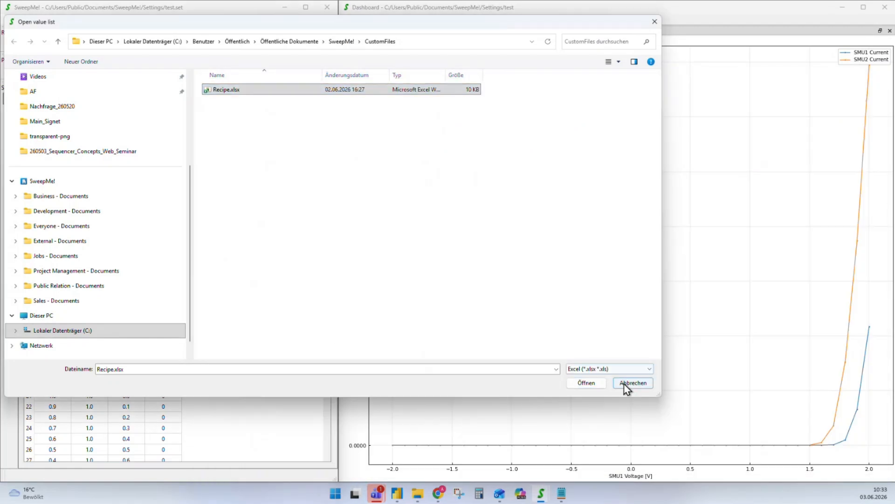
Cancel the Open value list dialog and keep Sheet1 as ReadValues1's sheet
{"action": "left_click", "coordinate": [625, 383]}
{"action": "scroll", "coordinate": [89, 293], "scroll_direction": "down", "scroll_amount": 5}
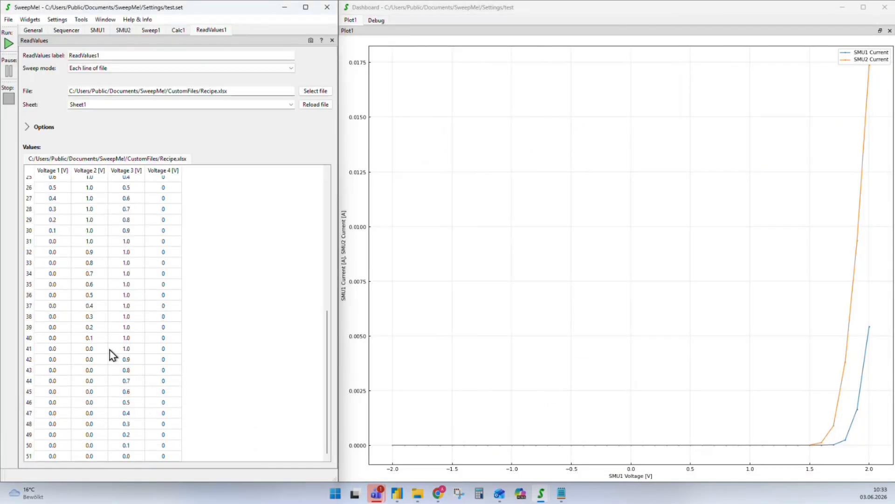
{"action": "scroll", "coordinate": [50, 275], "scroll_direction": "up", "scroll_amount": 8}
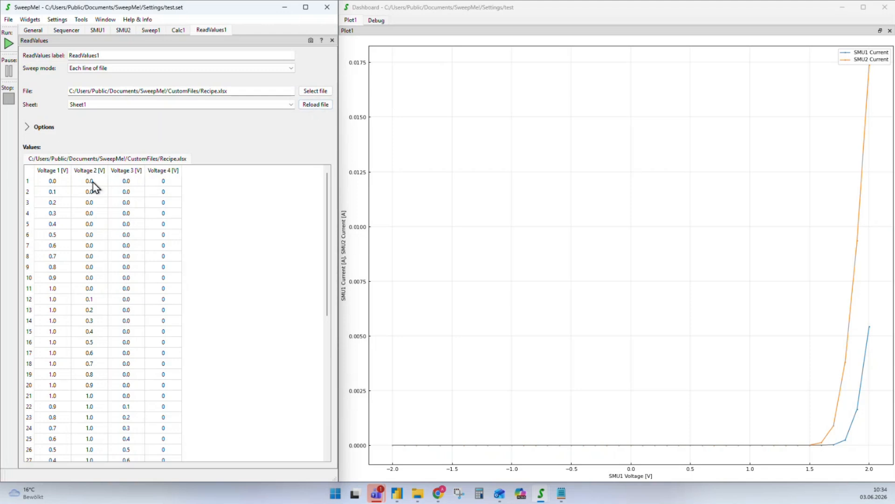
{"action": "left_click", "coordinate": [291, 104]}
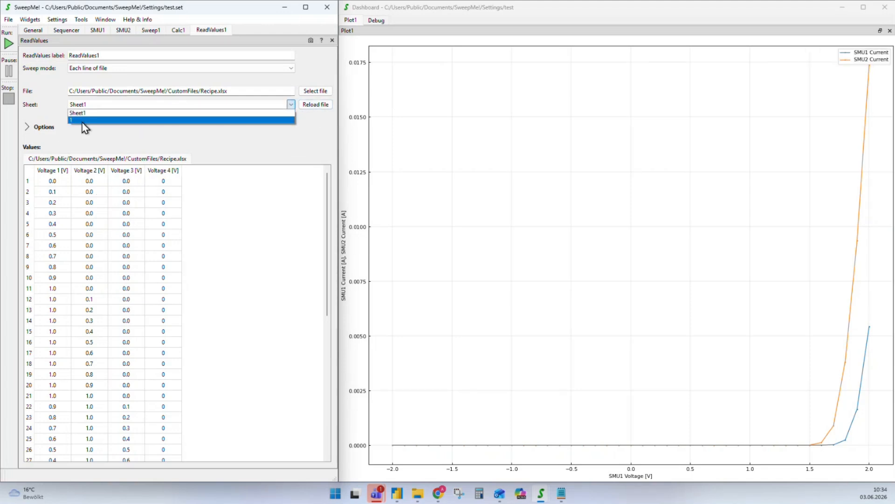
{"action": "left_click", "coordinate": [90, 117]}
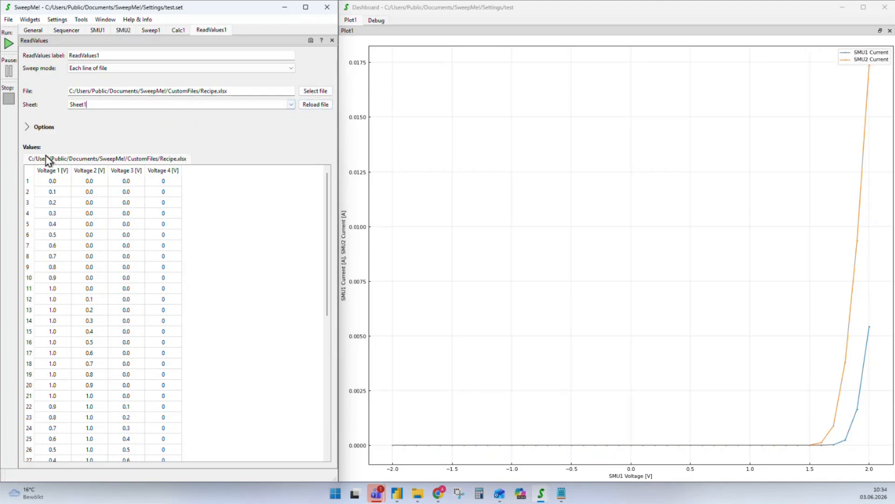
Review ReadValues1's file reading options, Voltage 1–4 values table, and sweep mode choices
{"action": "left_click", "coordinate": [28, 127]}
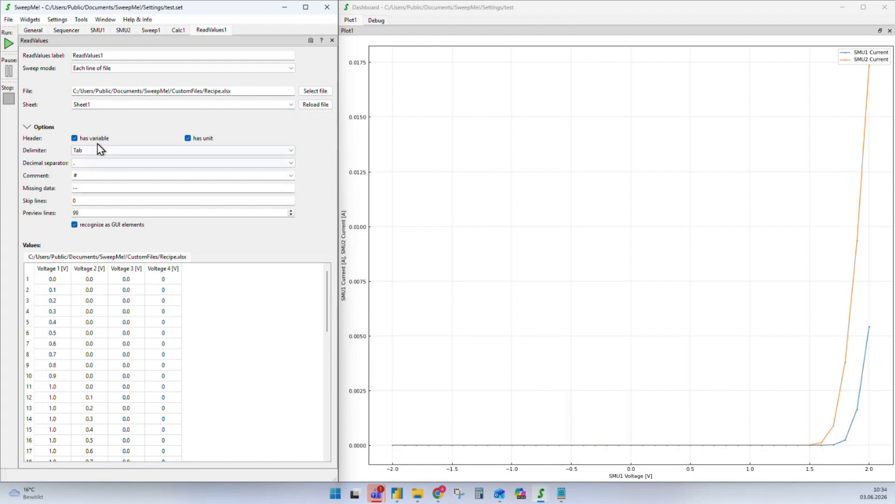
{"action": "left_click", "coordinate": [27, 127]}
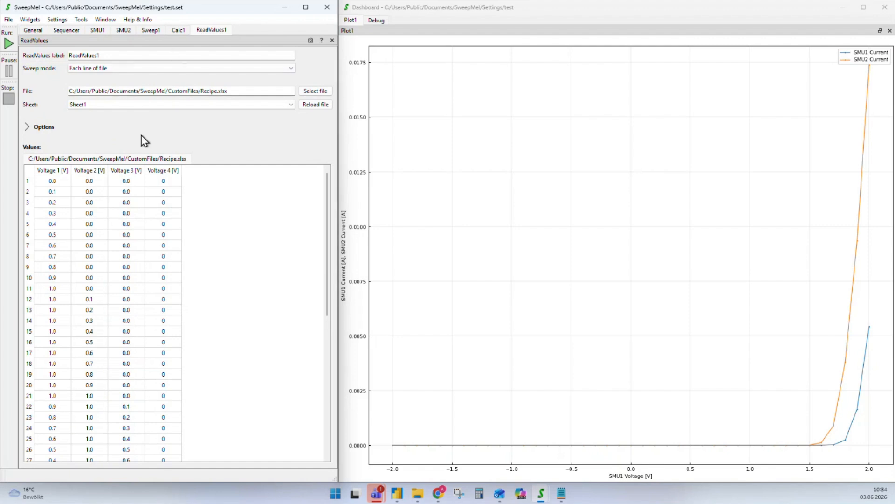
{"action": "scroll", "coordinate": [114, 299], "scroll_direction": "down", "scroll_amount": 4}
{"action": "scroll", "coordinate": [125, 326], "scroll_direction": "down", "scroll_amount": 3}
{"action": "scroll", "coordinate": [126, 347], "scroll_direction": "up", "scroll_amount": 8}
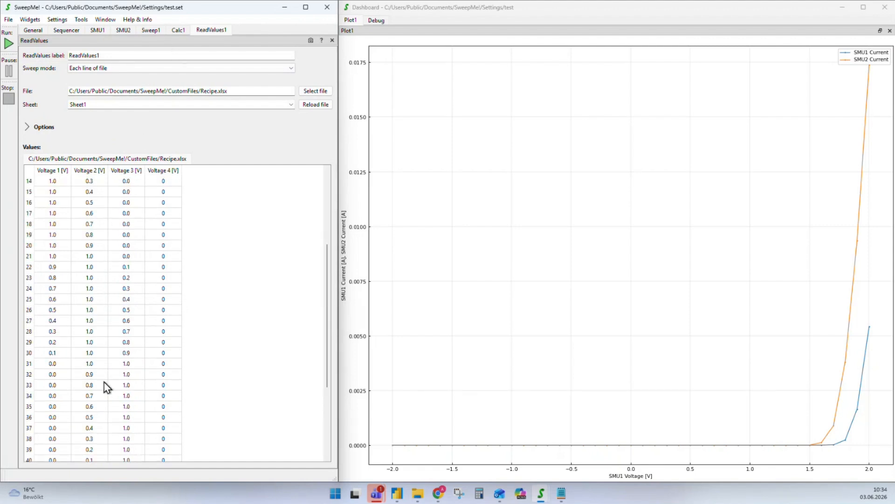
{"action": "left_click", "coordinate": [113, 69]}
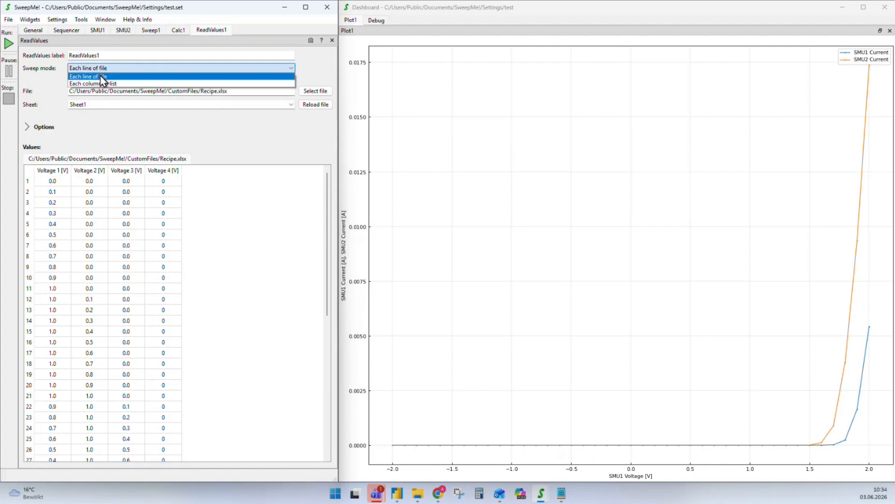
Keep sweep mode 'Each line of file' and move ReadValues1 under MakeFile1 in the tree
{"action": "left_click", "coordinate": [75, 78]}
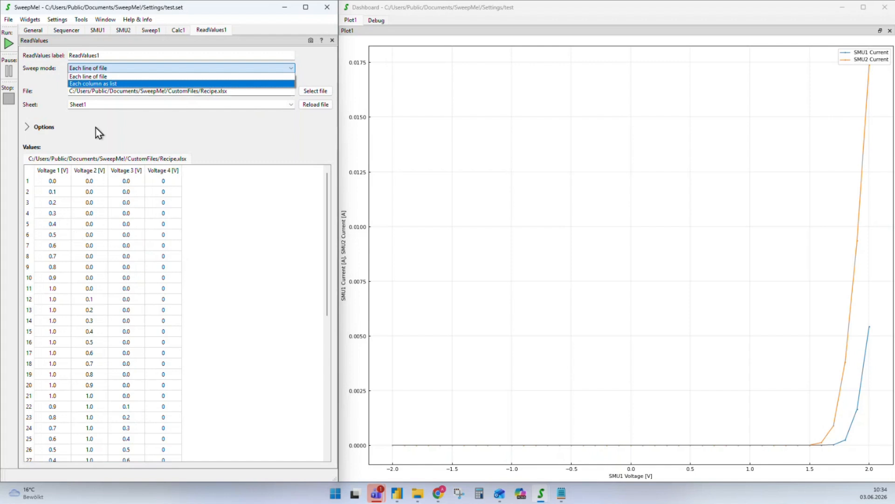
{"action": "left_click", "coordinate": [85, 78]}
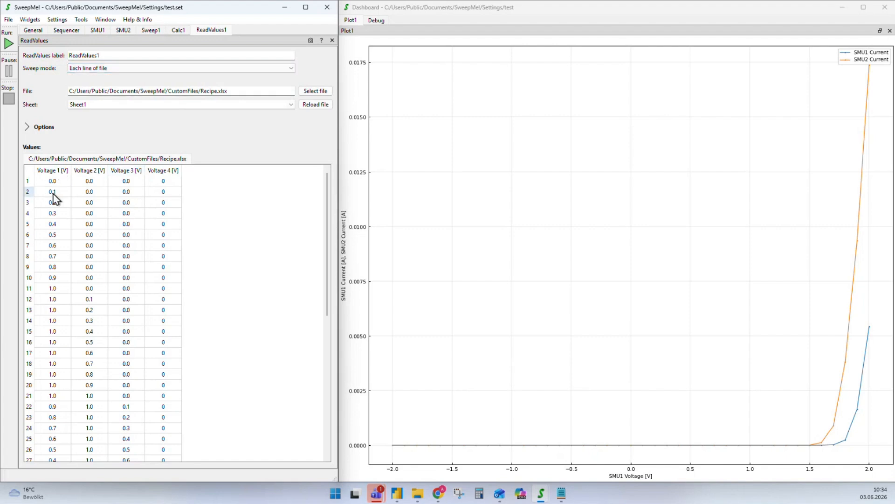
{"action": "left_click", "coordinate": [67, 30]}
{"action": "left_click", "coordinate": [56, 107]}
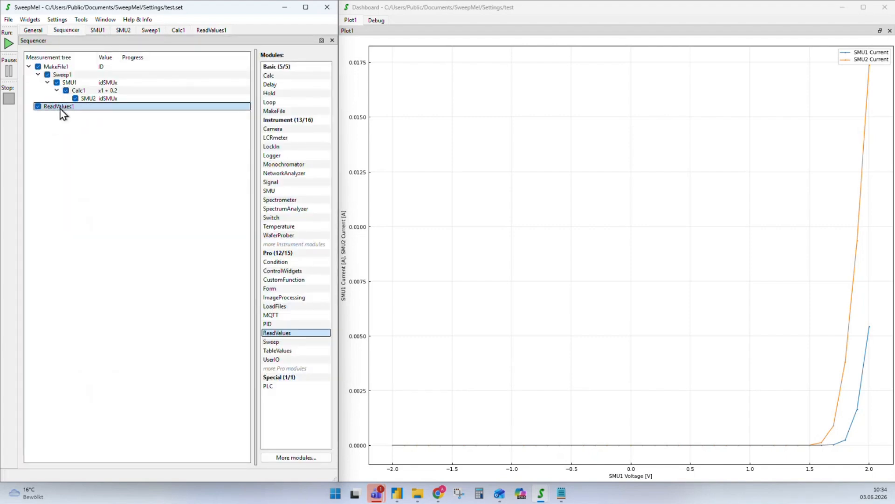
{"action": "left_click_drag", "start_coordinate": [53, 112], "coordinate": [82, 112]}
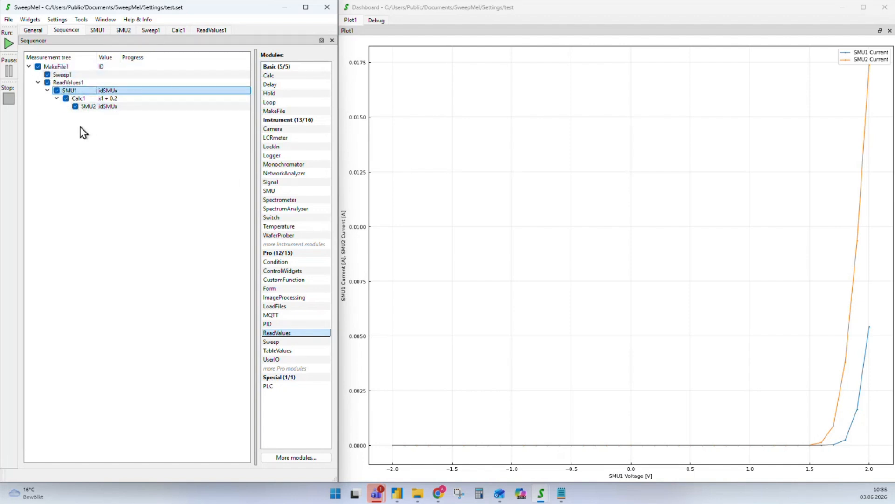
Delete Sweep1 from the tree and open SMU1's settings
{"action": "left_click", "coordinate": [61, 75]}
{"action": "key", "text": "Delete"}
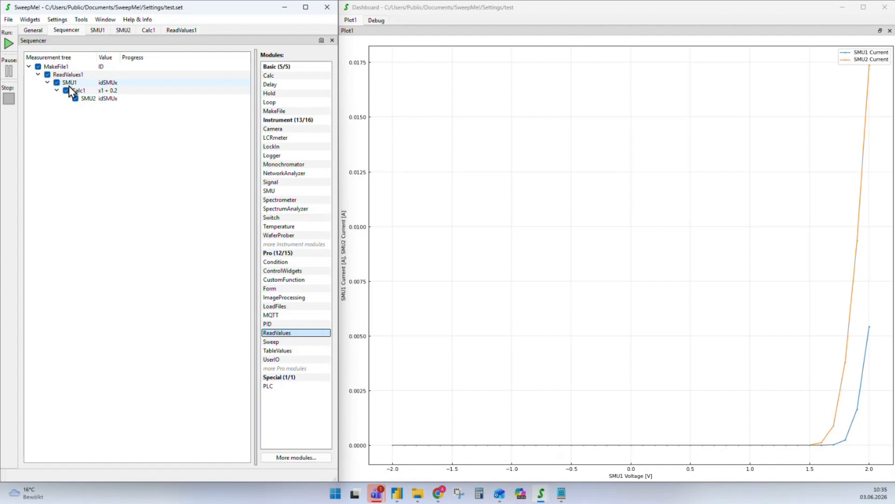
{"action": "double_click", "coordinate": [70, 83]}
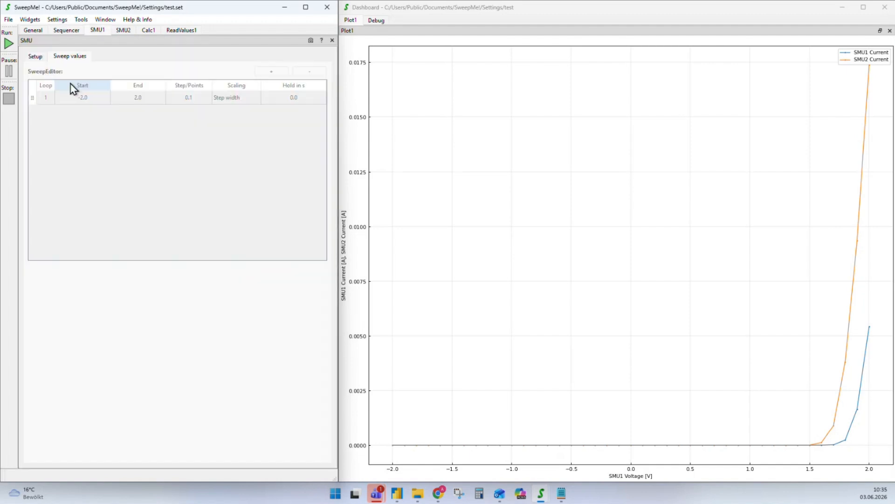
Set SMU1's sweep value to 'ReadValues1 Voltage 1 [V]'
{"action": "left_click", "coordinate": [35, 55]}
{"action": "left_click", "coordinate": [189, 142]}
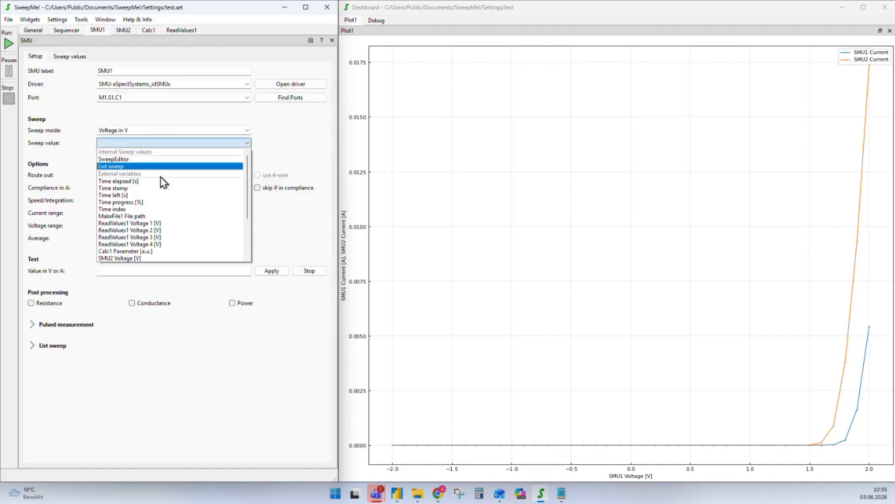
{"action": "scroll", "coordinate": [160, 187], "scroll_direction": "down", "scroll_amount": 2}
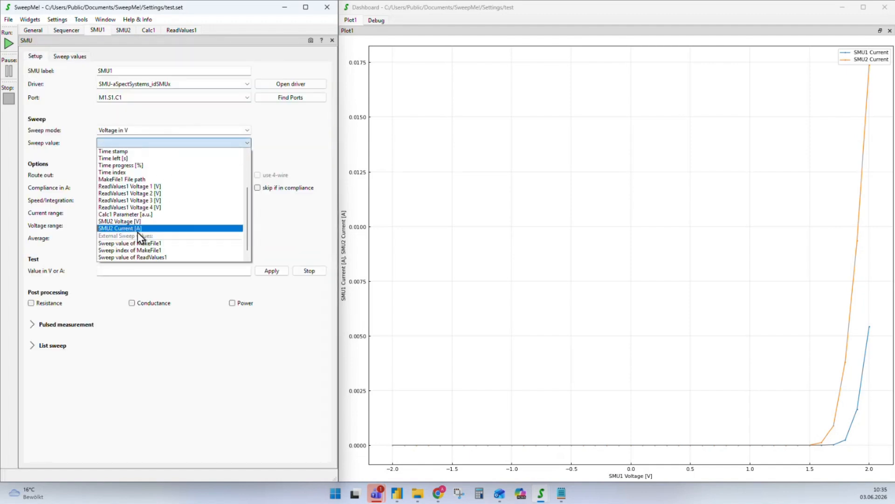
{"action": "left_click", "coordinate": [150, 186]}
{"action": "left_click", "coordinate": [67, 30]}
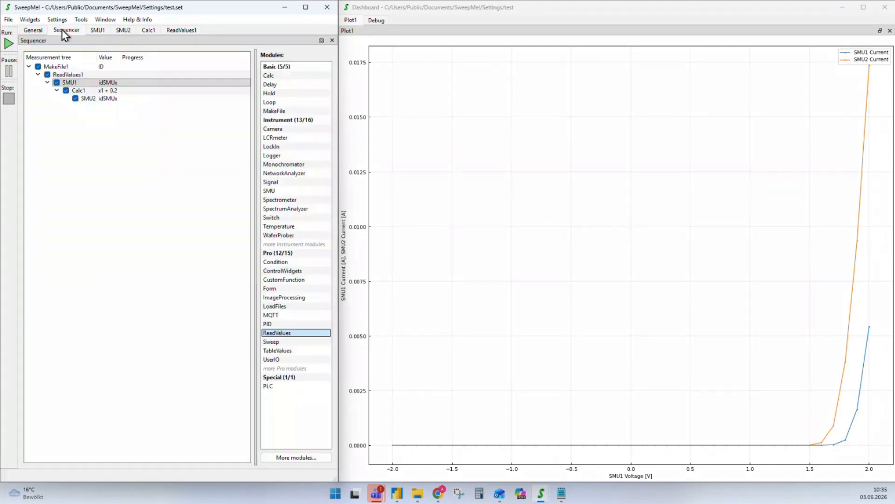
Delete Calc1 and set SMU2's sweep value to 'ReadValues1 Voltage 2 [V]'
{"action": "left_click", "coordinate": [81, 92]}
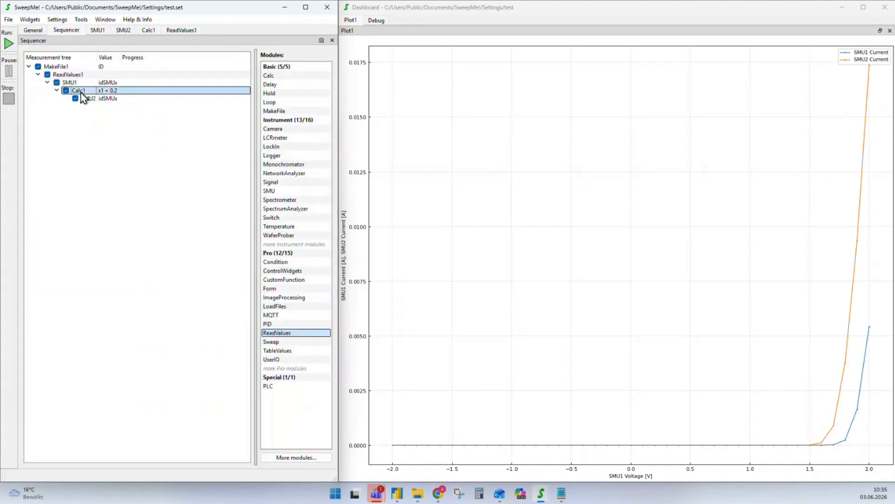
{"action": "key", "text": "Delete"}
{"action": "double_click", "coordinate": [80, 91]}
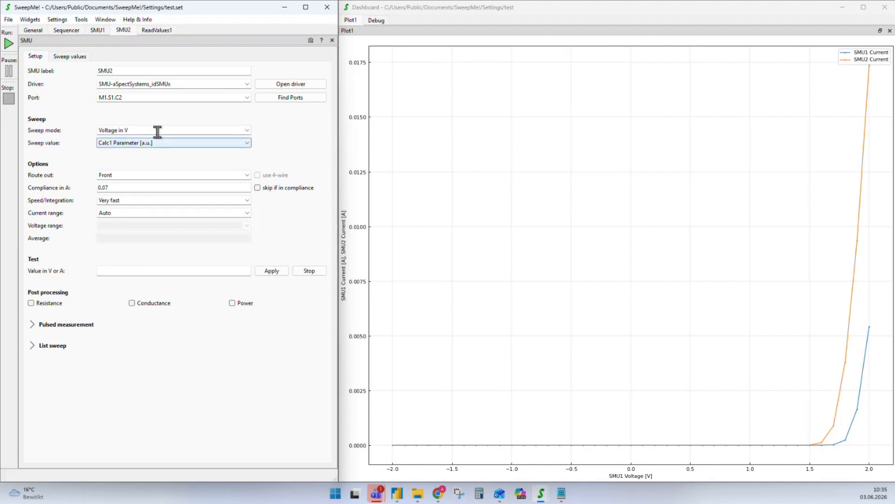
{"action": "left_click", "coordinate": [247, 97]}
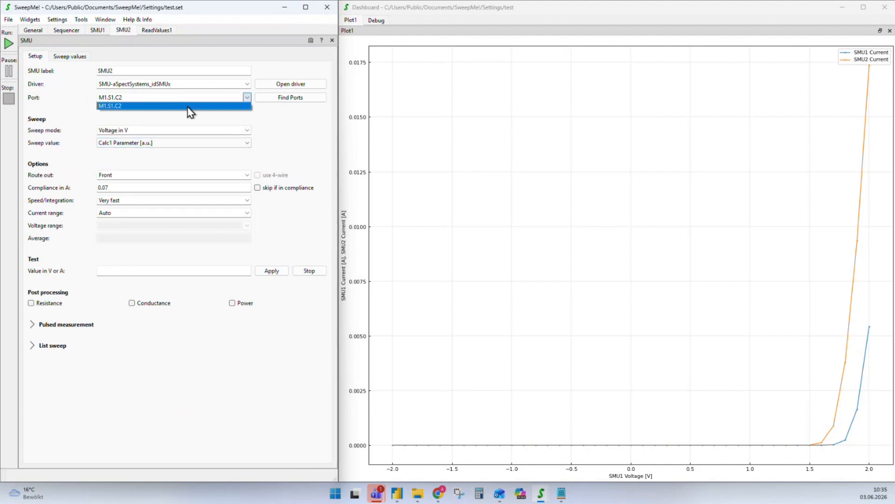
{"action": "left_click", "coordinate": [256, 140]}
{"action": "left_click", "coordinate": [237, 144]}
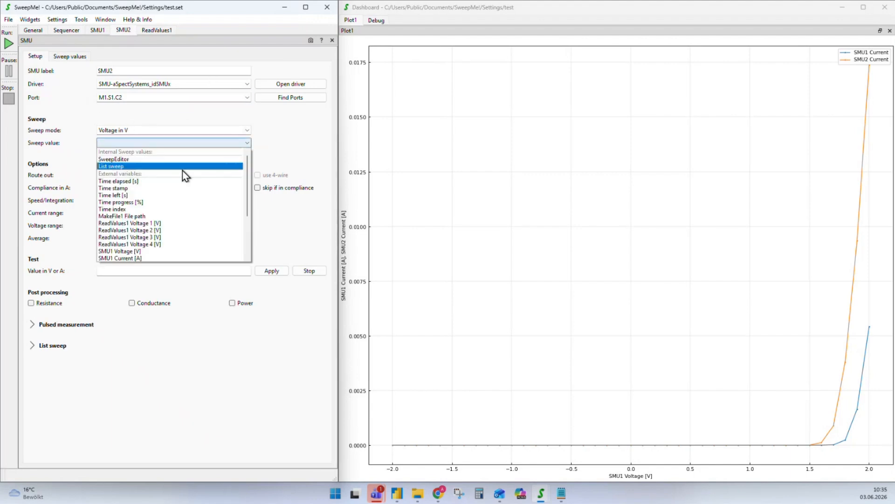
{"action": "left_click", "coordinate": [132, 234]}
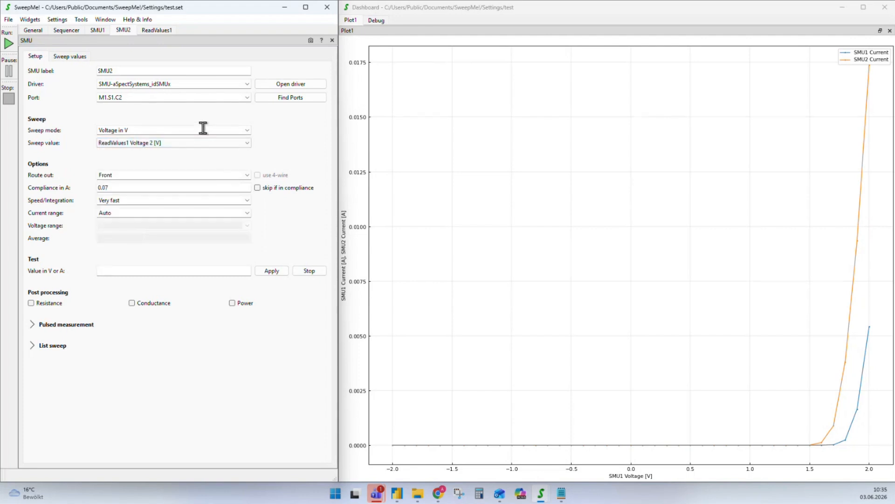
{"action": "left_click", "coordinate": [68, 31]}
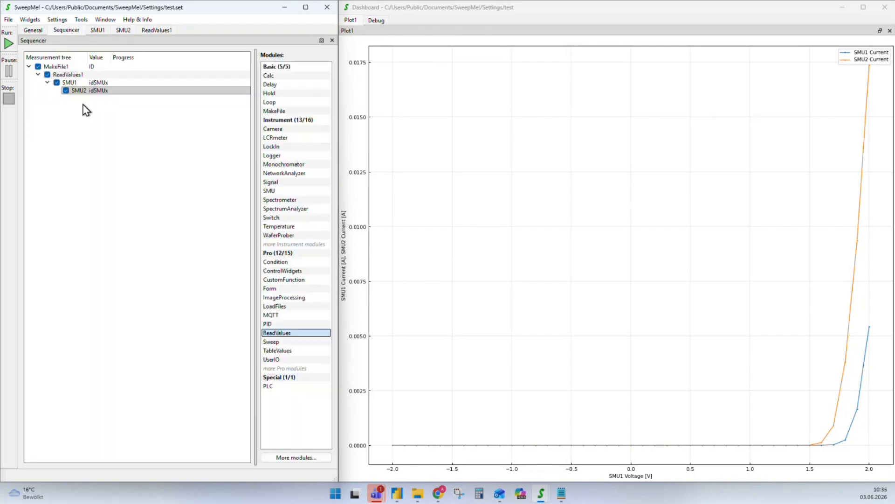
Run the measurement, then plot SMU1 and SMU2 Voltage against Time elapsed, dropping both currents
{"action": "left_click", "coordinate": [8, 44]}
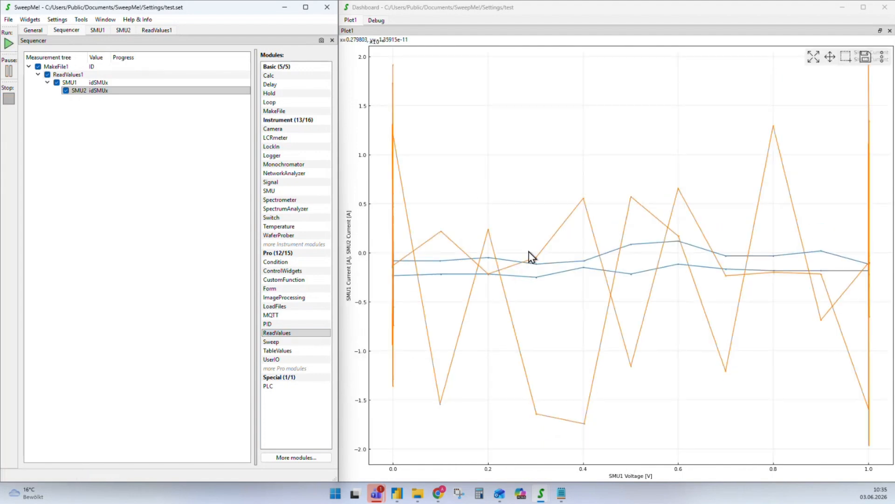
{"action": "double_click", "coordinate": [550, 231]}
{"action": "left_click", "coordinate": [486, 145]}
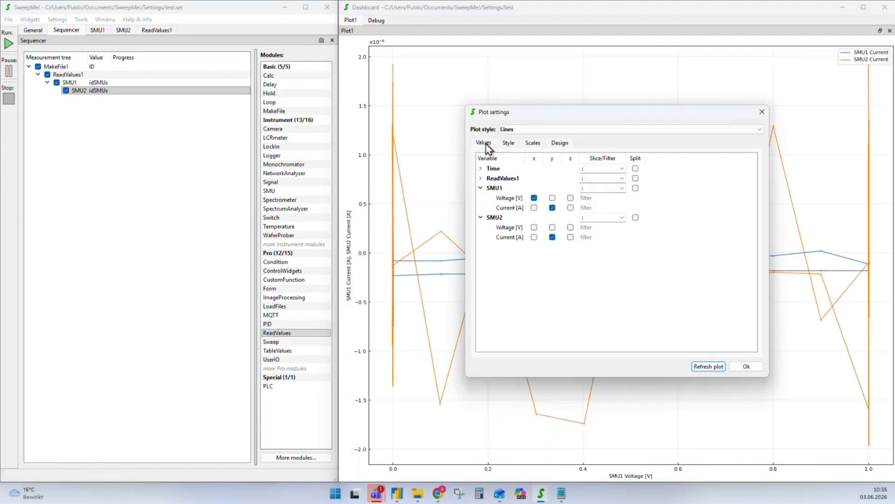
{"action": "left_click", "coordinate": [481, 168]}
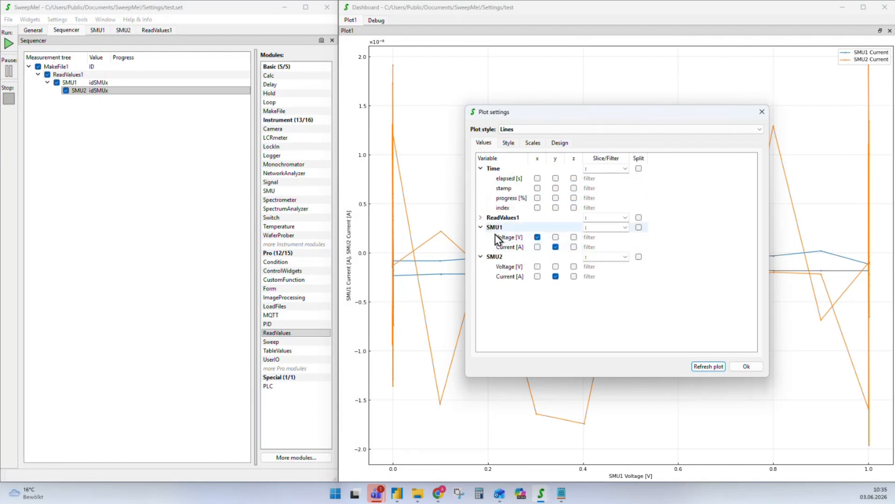
{"action": "left_click", "coordinate": [538, 178]}
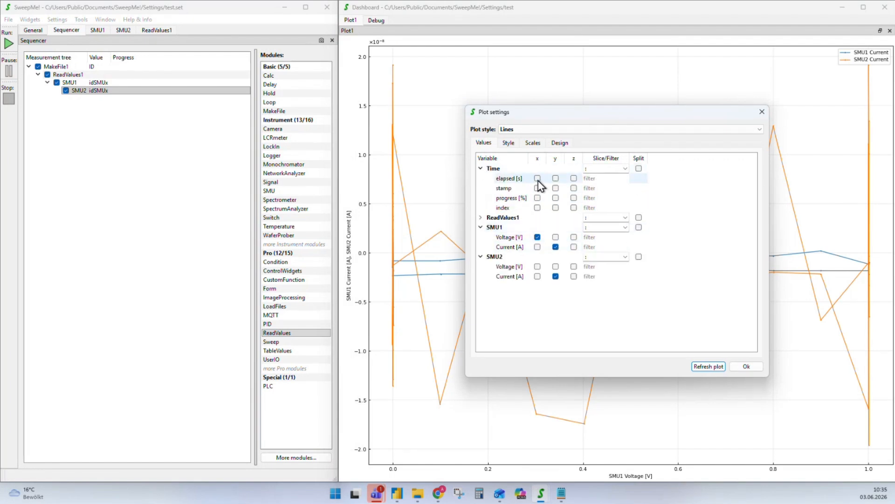
{"action": "left_click", "coordinate": [555, 237]}
{"action": "left_click", "coordinate": [555, 247]}
{"action": "left_click", "coordinate": [556, 276]}
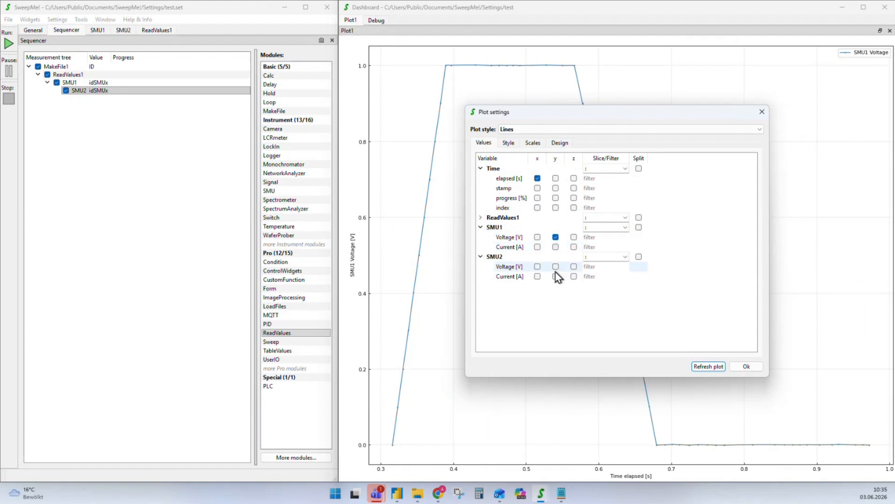
{"action": "left_click", "coordinate": [555, 266]}
{"action": "left_click", "coordinate": [752, 368]}
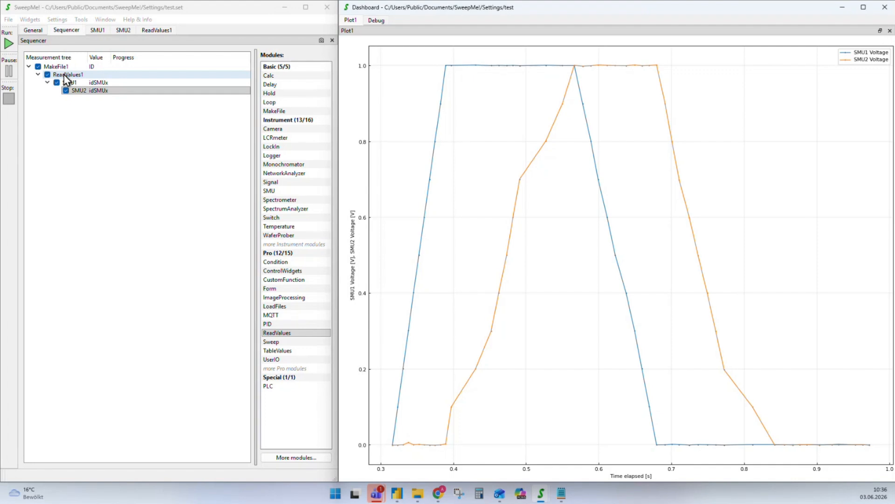
Select SMU2 in the tree and view ReadValues1's Recipe.xlsx Sheet1 voltage table
{"action": "left_click", "coordinate": [87, 92]}
{"action": "left_click", "coordinate": [156, 30]}
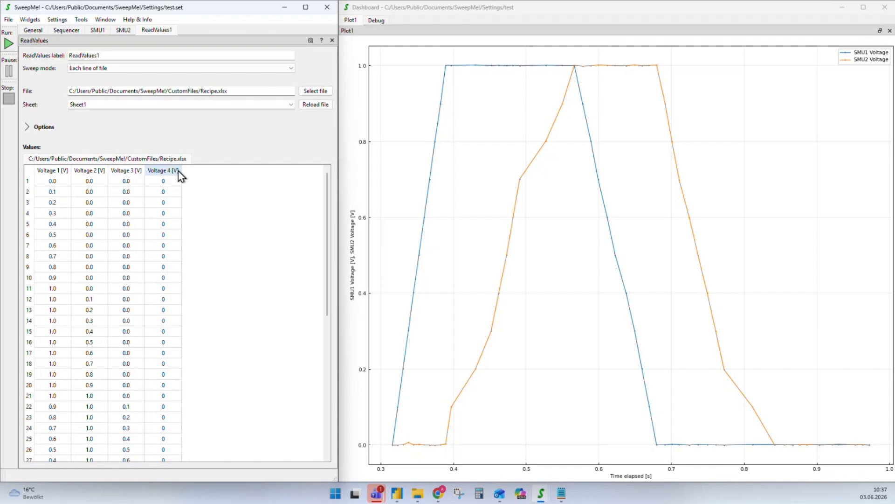
Switch back and forth between the Sequencer and ReadValues1 settings, finishing on the Sequencer tree
{"action": "left_click", "coordinate": [61, 31]}
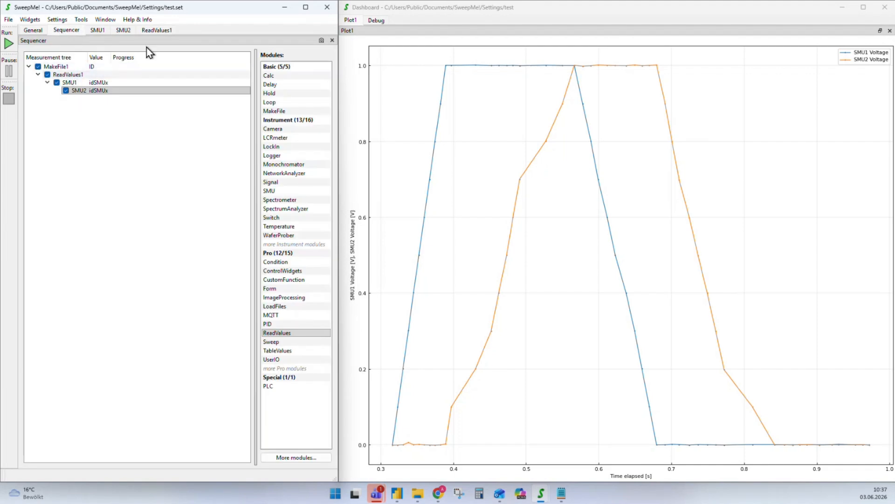
{"action": "left_click", "coordinate": [154, 30]}
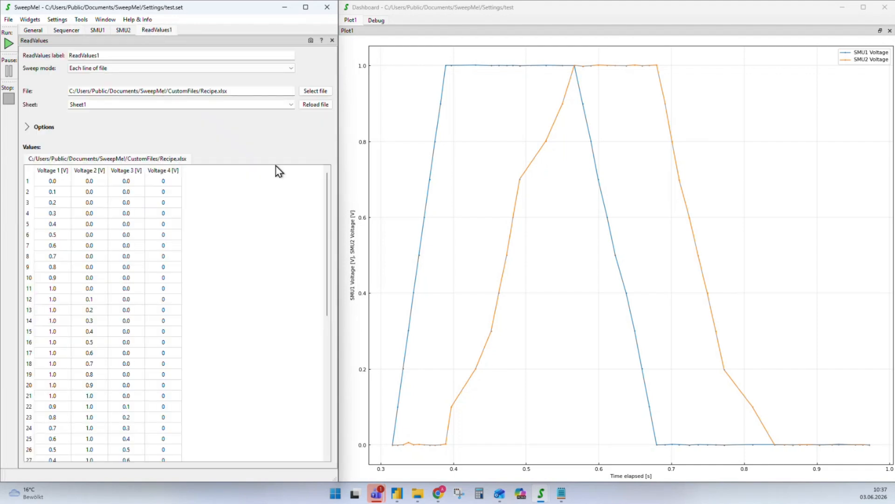
{"action": "left_click", "coordinate": [73, 30]}
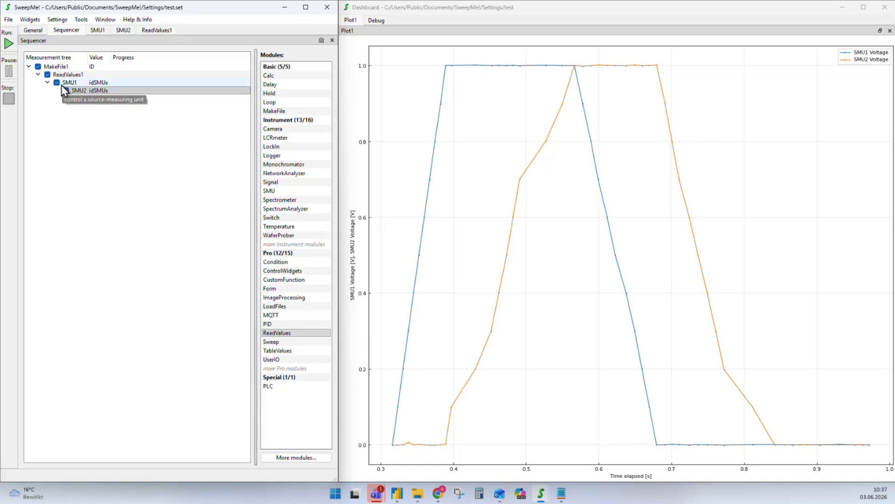
{"action": "left_click", "coordinate": [154, 31]}
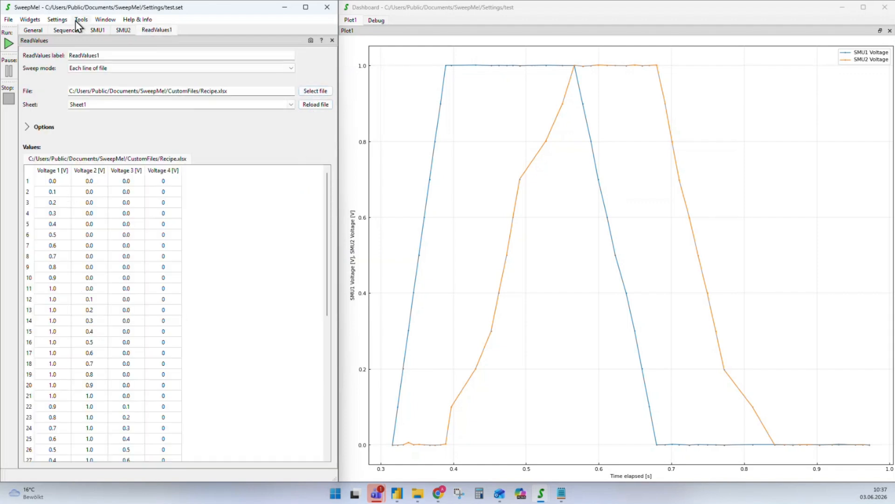
{"action": "left_click", "coordinate": [64, 31]}
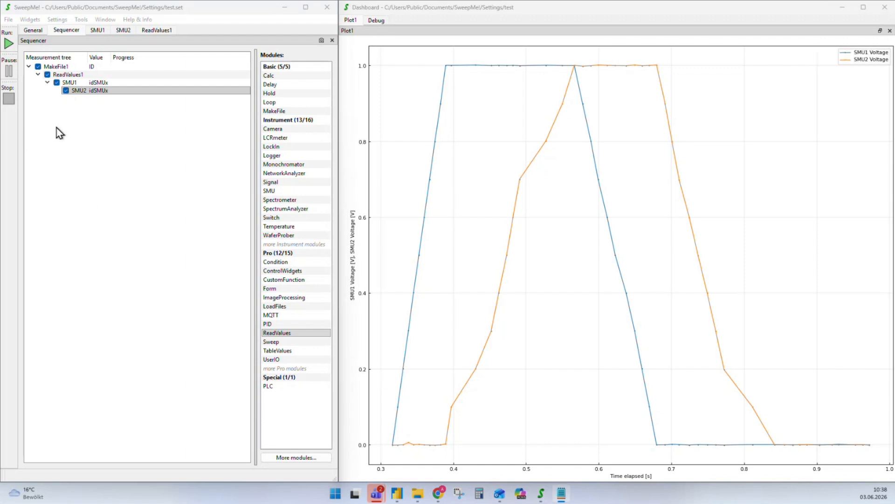
Delete ReadValues1 from the tree and add a CustomFunction module nested under SMU2
{"action": "left_click", "coordinate": [67, 74]}
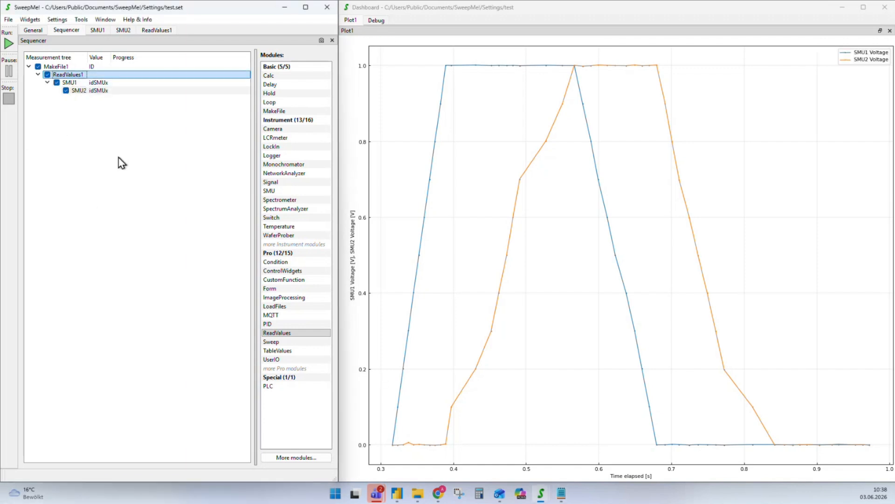
{"action": "key", "text": "Delete"}
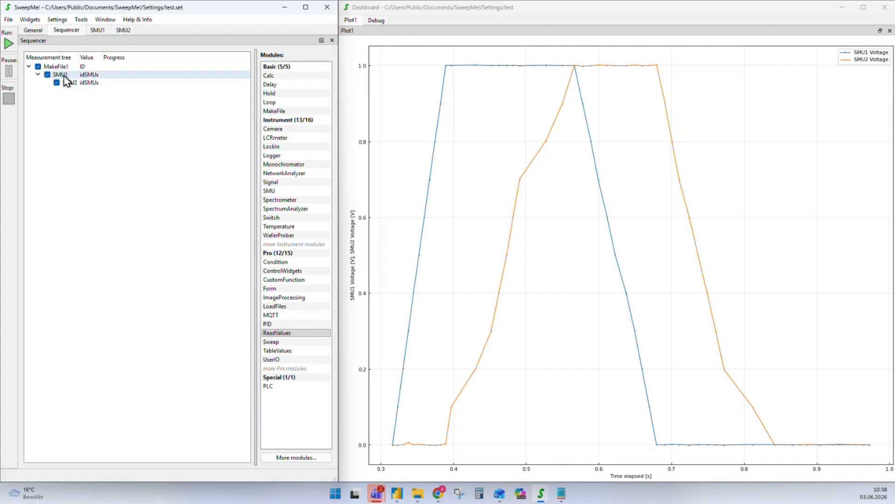
{"action": "mouse_move", "coordinate": [272, 107]}
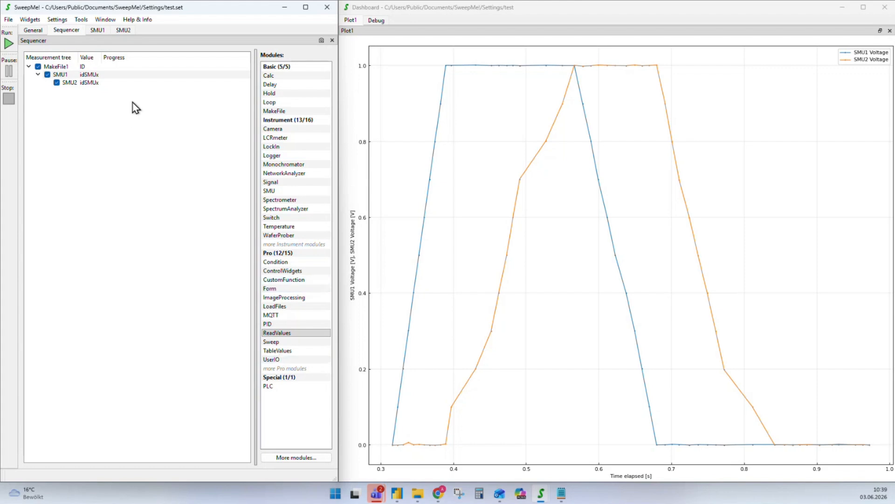
{"action": "left_click_drag", "start_coordinate": [283, 280], "coordinate": [83, 96]}
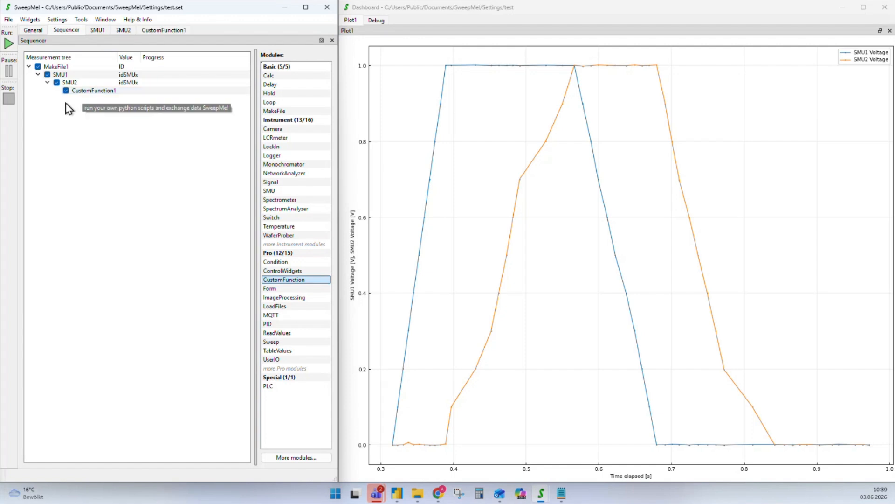
Open the CustomFunction1 settings from the measurement tree
{"action": "double_click", "coordinate": [79, 92]}
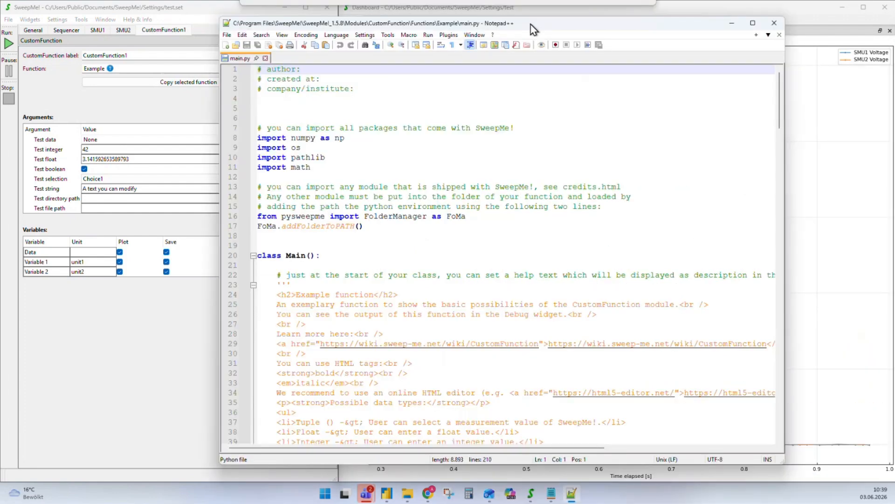
Skim main.py, highlighting the class Main line and the variables, units and arguments definitions
{"action": "left_click_drag", "start_coordinate": [533, 29], "coordinate": [605, 35]}
{"action": "scroll", "coordinate": [532, 170], "scroll_direction": "down", "scroll_amount": 6}
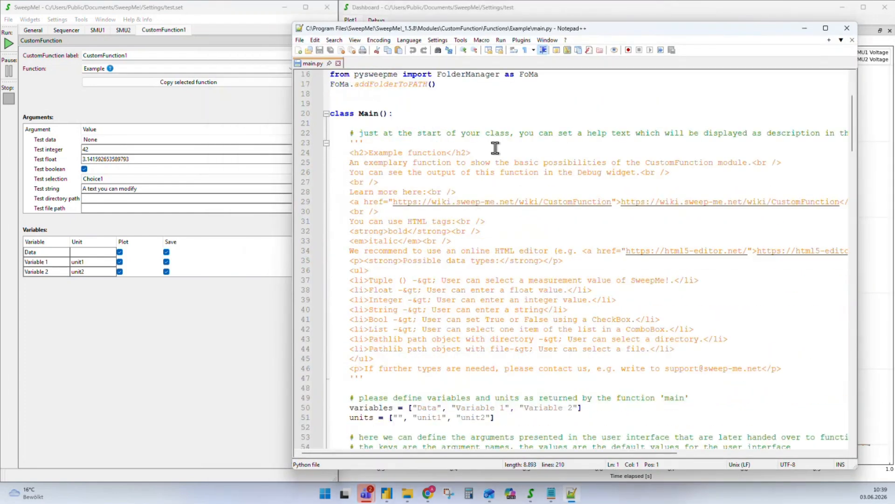
{"action": "scroll", "coordinate": [434, 173], "scroll_direction": "down", "scroll_amount": 1}
{"action": "scroll", "coordinate": [418, 184], "scroll_direction": "up", "scroll_amount": 2}
{"action": "left_click_drag", "start_coordinate": [399, 113], "coordinate": [331, 114]}
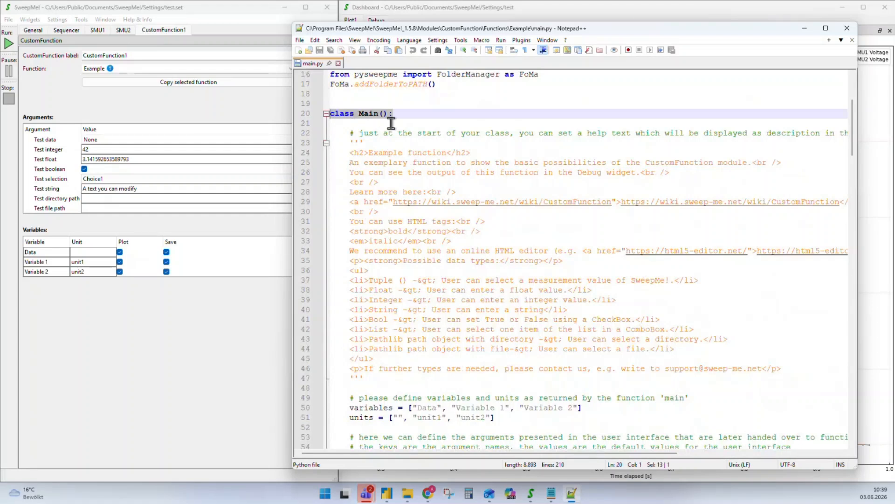
{"action": "scroll", "coordinate": [513, 175], "scroll_direction": "down", "scroll_amount": 6}
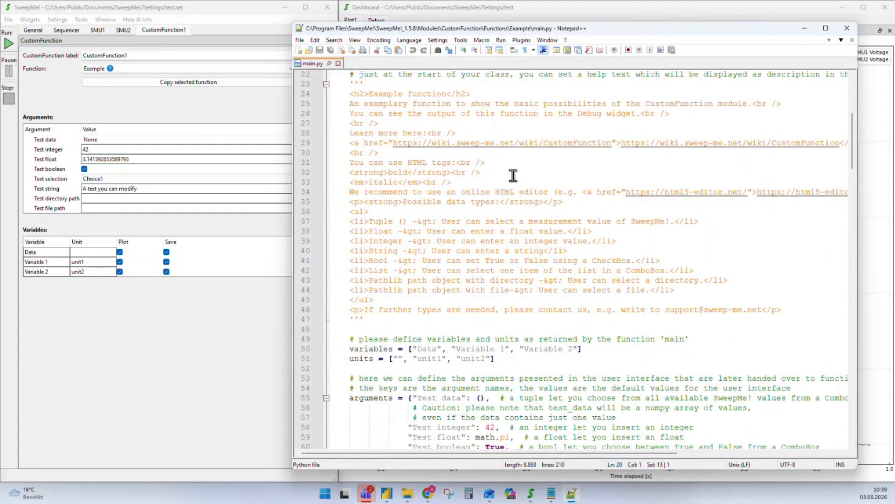
{"action": "scroll", "coordinate": [513, 175], "scroll_direction": "down", "scroll_amount": 3}
{"action": "left_click_drag", "start_coordinate": [355, 143], "coordinate": [379, 143]}
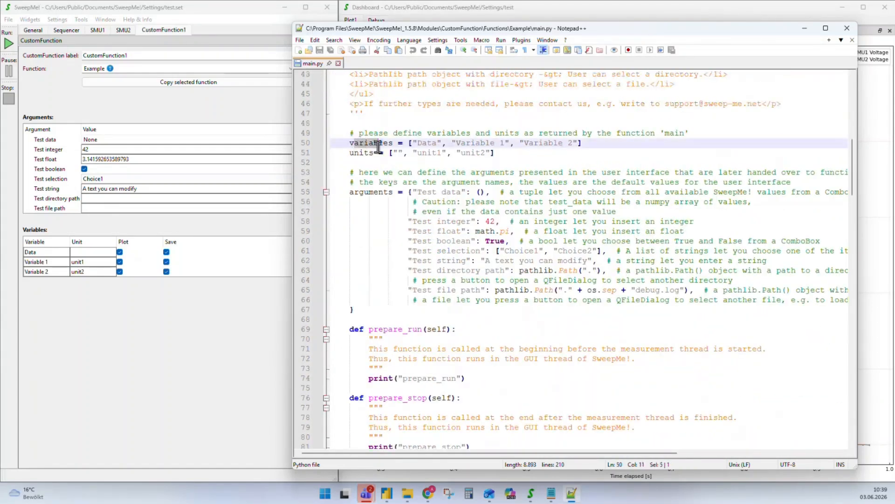
{"action": "left_click_drag", "start_coordinate": [519, 301], "coordinate": [360, 143]}
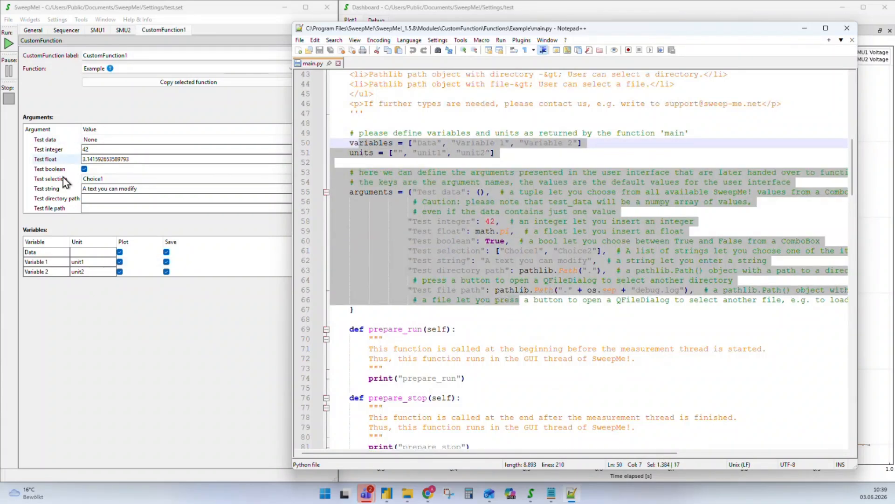
Highlight the argument defaults: Test integer 42, Choice1/Choice2 options and the empty Test data tuple
{"action": "left_click", "coordinate": [485, 221]}
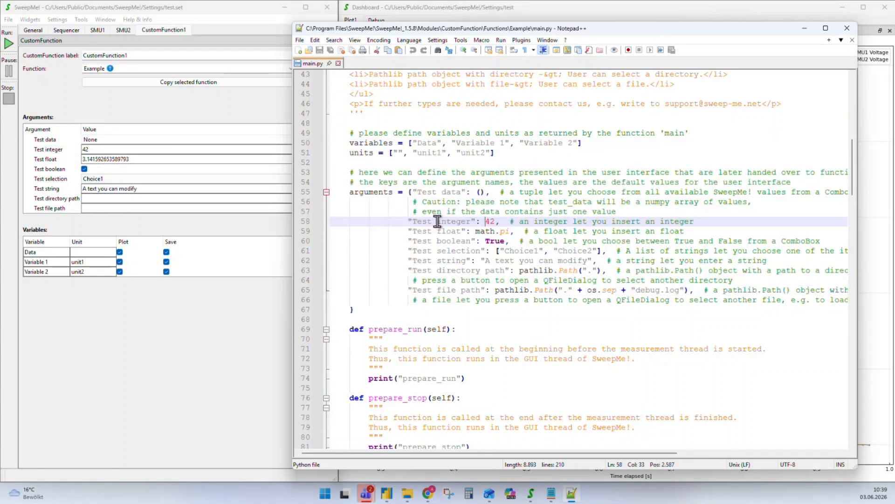
{"action": "mouse_move", "coordinate": [485, 221]}
{"action": "left_mouse_down"}
{"action": "mouse_move", "coordinate": [495, 222]}
{"action": "mouse_move", "coordinate": [484, 221]}
{"action": "mouse_move", "coordinate": [490, 231]}
{"action": "mouse_move", "coordinate": [475, 231]}
{"action": "left_mouse_up"}
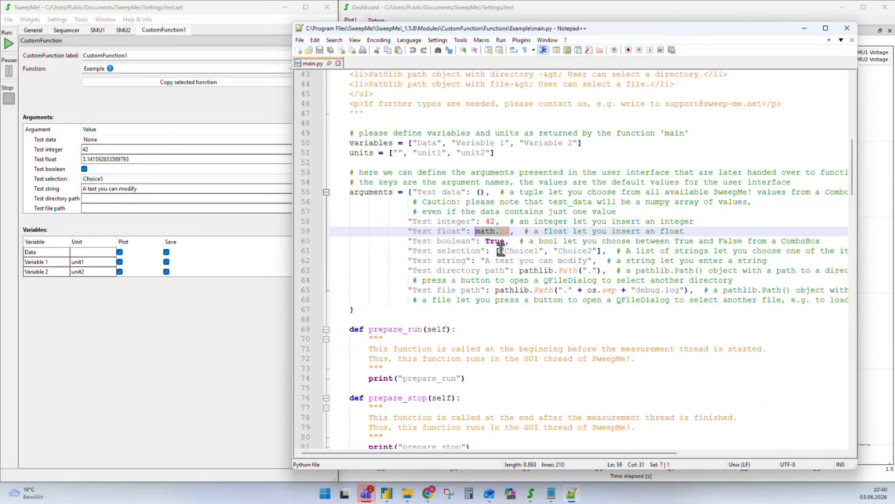
{"action": "left_click_drag", "start_coordinate": [598, 251], "coordinate": [502, 251]}
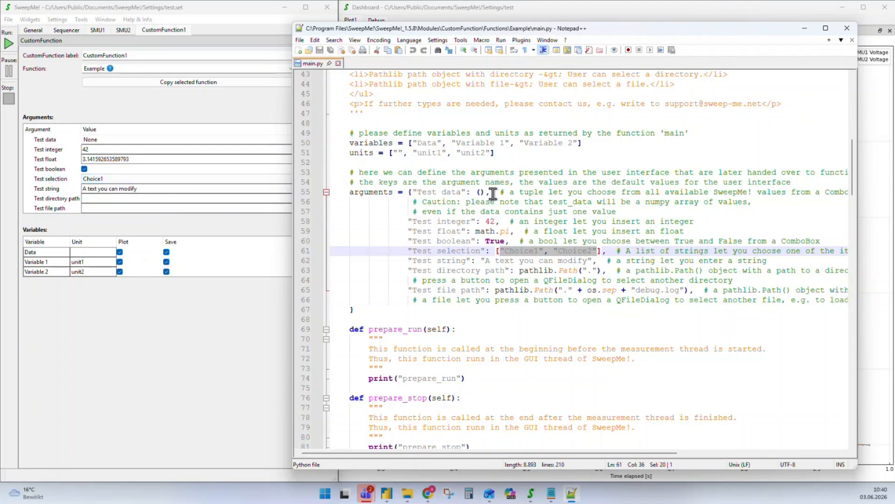
{"action": "left_click_drag", "start_coordinate": [486, 193], "coordinate": [476, 193]}
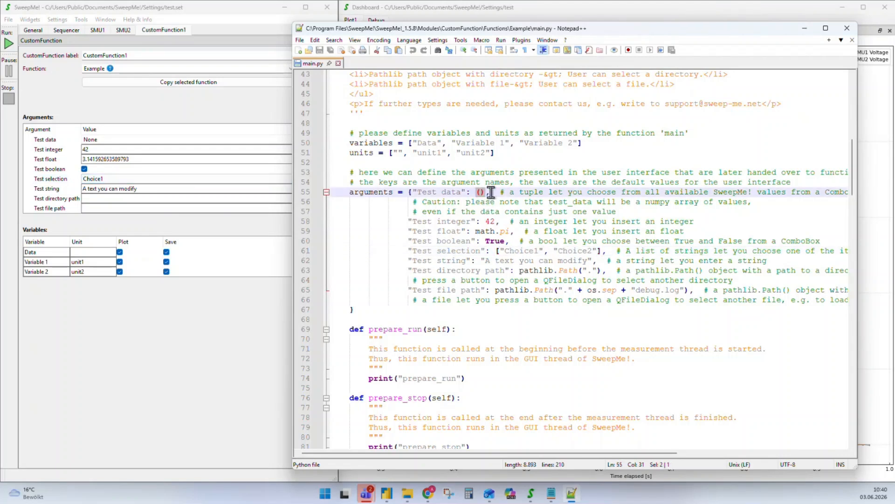
{"action": "left_click", "coordinate": [196, 140]}
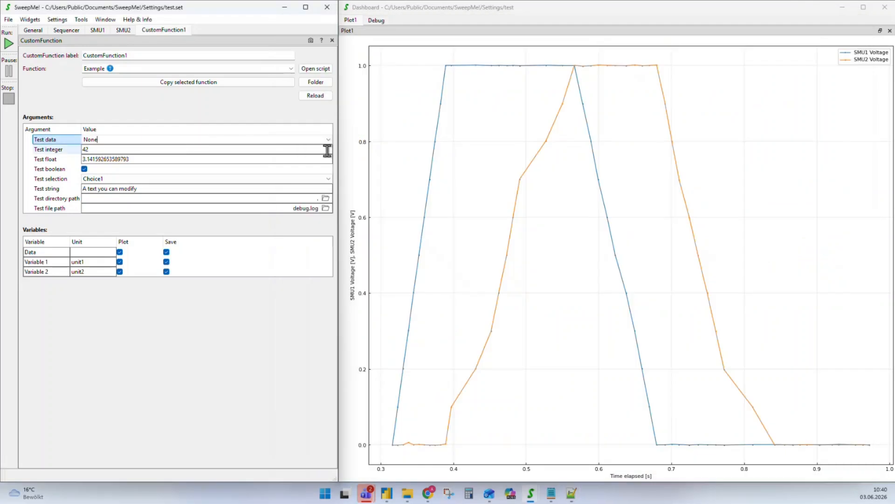
Browse the Test data choices, then return to the Sequencer tree and select CustomFunction1
{"action": "scroll", "coordinate": [328, 140], "scroll_direction": "down", "scroll_amount": 3}
{"action": "left_click", "coordinate": [329, 140]}
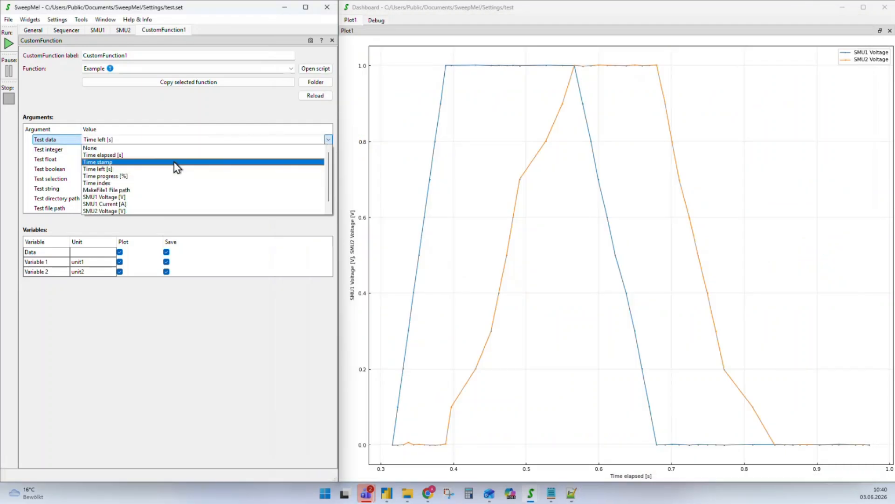
{"action": "scroll", "coordinate": [124, 200], "scroll_direction": "down", "scroll_amount": 1}
{"action": "scroll", "coordinate": [120, 187], "scroll_direction": "up", "scroll_amount": 1}
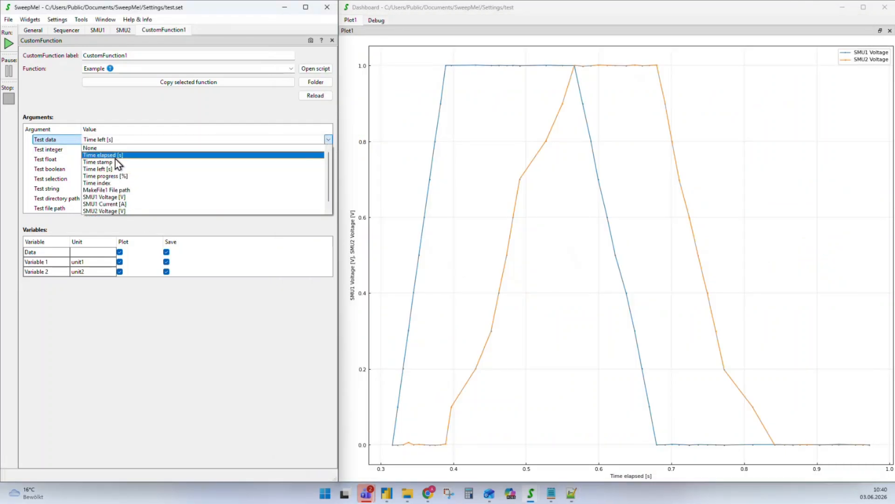
{"action": "scroll", "coordinate": [120, 177], "scroll_direction": "down", "scroll_amount": 1}
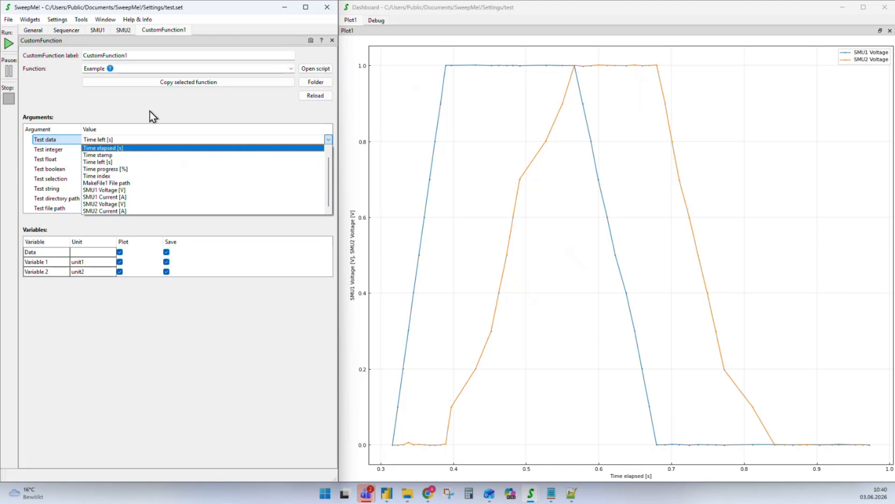
{"action": "left_click", "coordinate": [153, 119]}
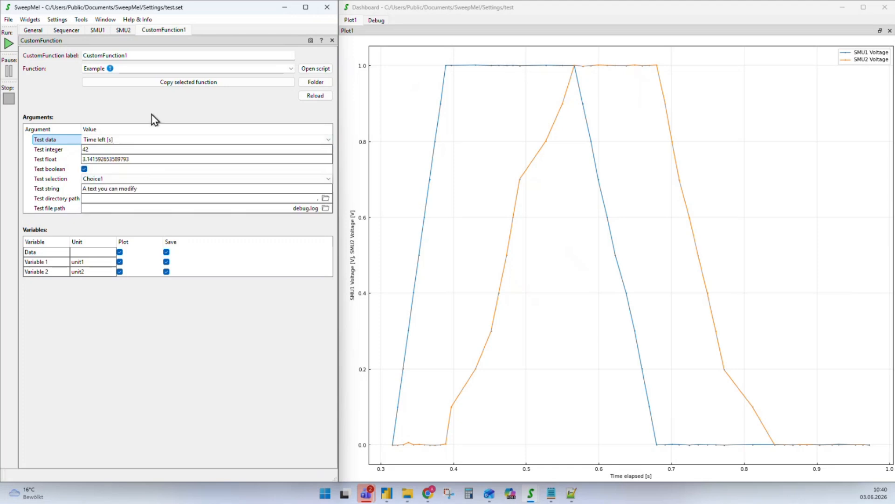
{"action": "left_click", "coordinate": [66, 30]}
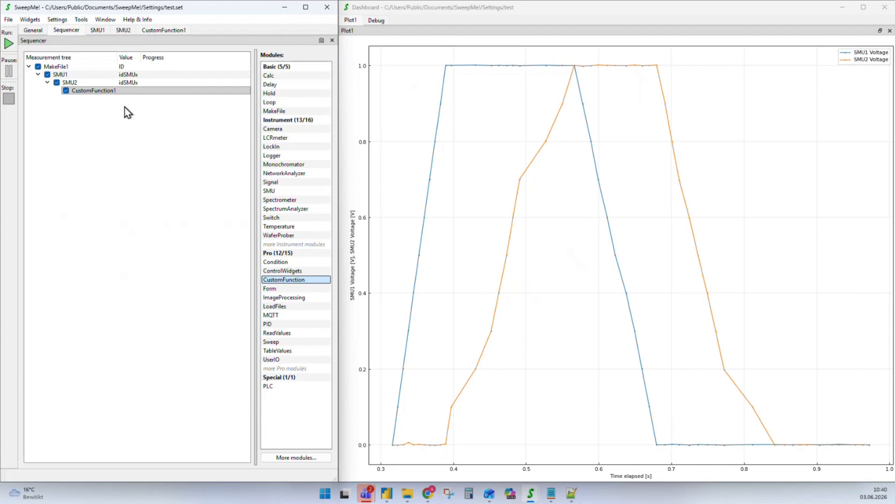
{"action": "left_click", "coordinate": [86, 92]}
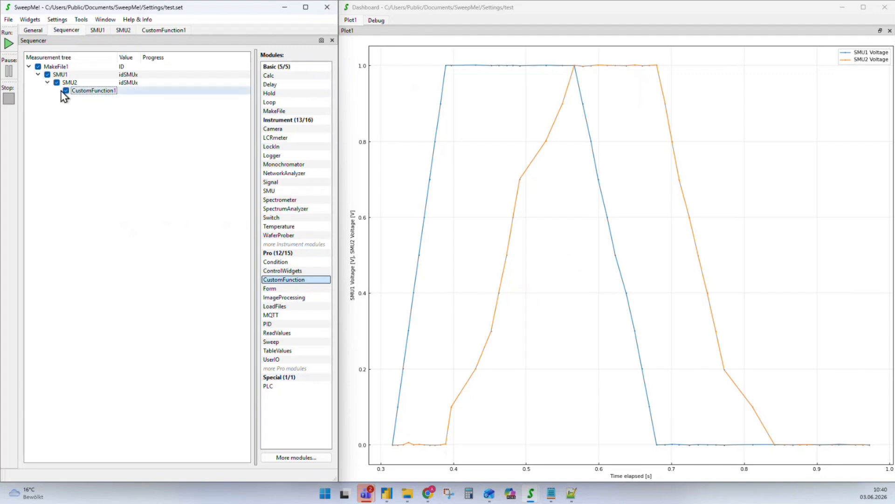
Copy CustomFunction1's Example function into a new function named ControlScript
{"action": "left_click", "coordinate": [86, 92]}
{"action": "double_click", "coordinate": [86, 92]}
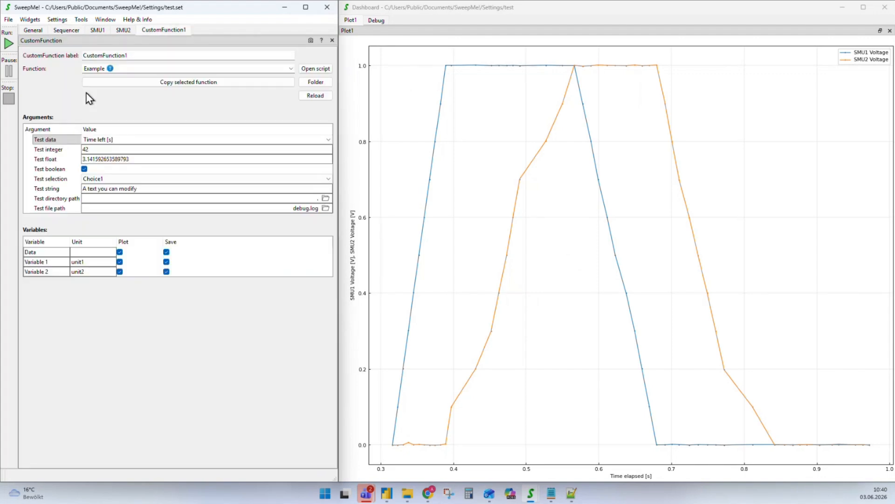
{"action": "left_click", "coordinate": [183, 86]}
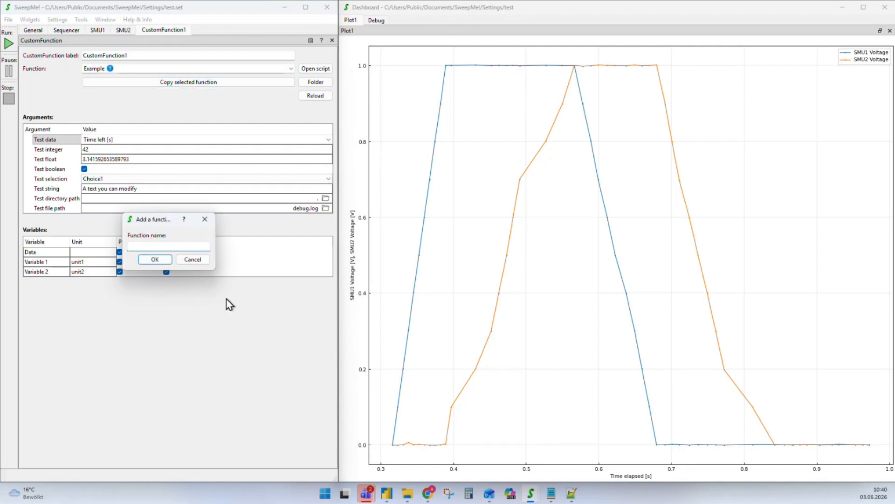
{"action": "type", "text": "g"}
{"action": "key", "text": "BackSpace"}
{"action": "type", "text": "controlScript"}
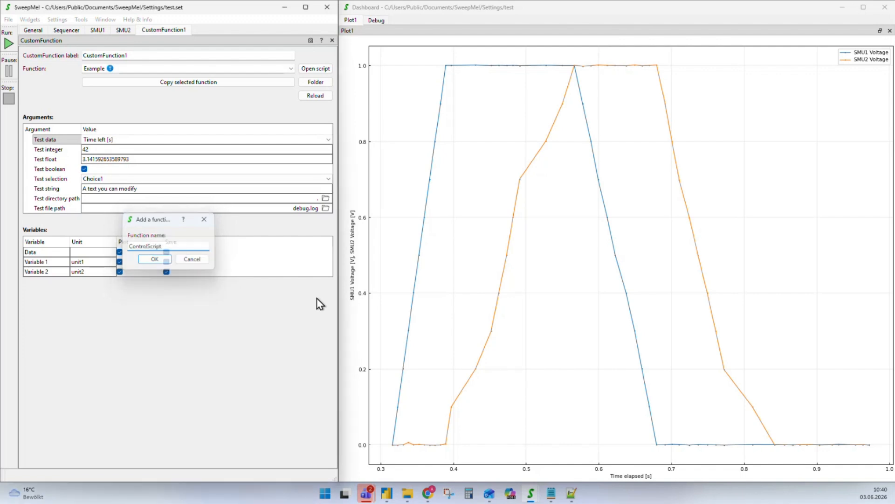
{"action": "key", "text": "Return"}
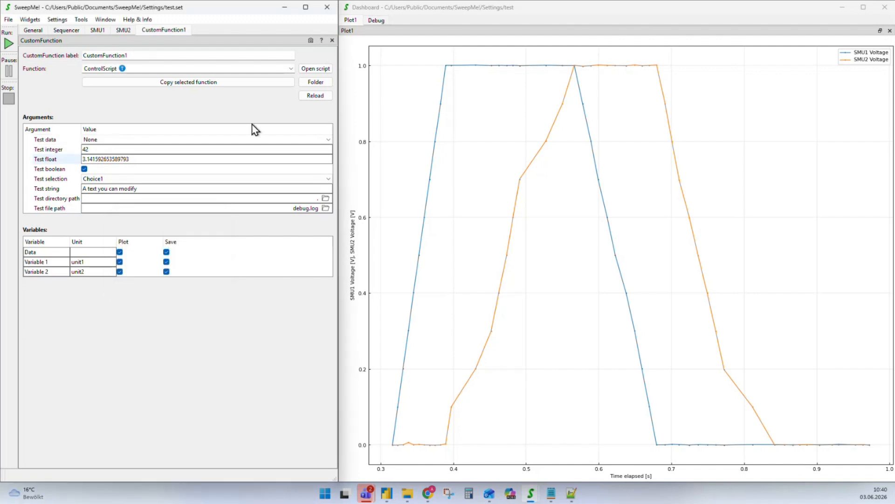
Open ControlScript's main.py and delete its HTML help text
{"action": "left_click", "coordinate": [309, 71]}
{"action": "scroll", "coordinate": [478, 196], "scroll_direction": "down", "scroll_amount": 7}
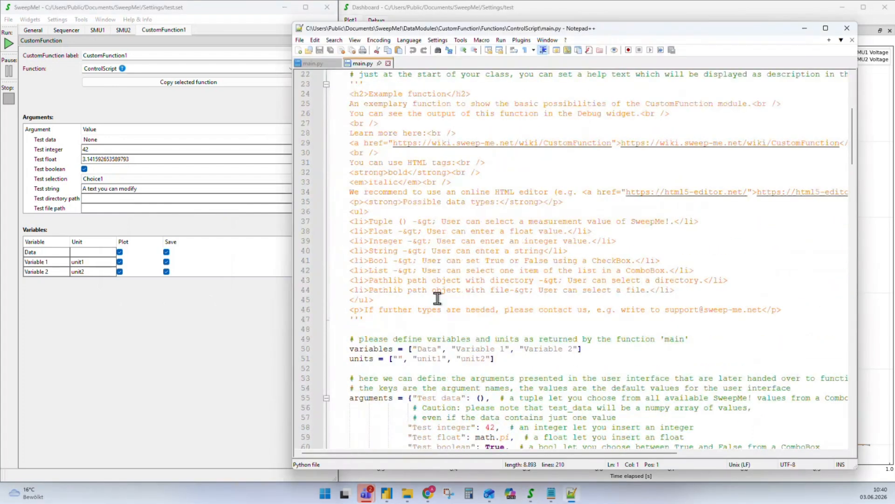
{"action": "left_click_drag", "start_coordinate": [388, 320], "coordinate": [308, 91]}
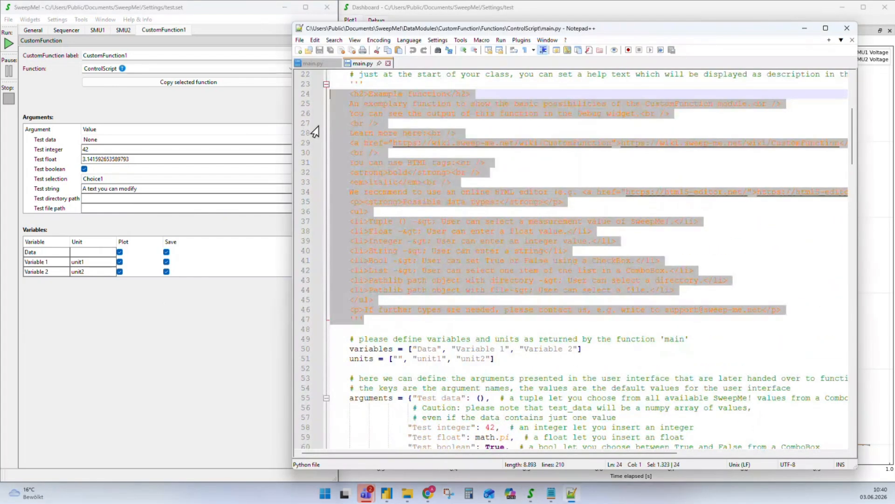
{"action": "key", "text": "Delete"}
{"action": "scroll", "coordinate": [373, 194], "scroll_direction": "up", "scroll_amount": 4}
{"action": "left_click_drag", "start_coordinate": [393, 215], "coordinate": [318, 197]}
{"action": "key", "text": "Delete"}
{"action": "key", "text": "Delete"}
{"action": "key", "text": "Delete"}
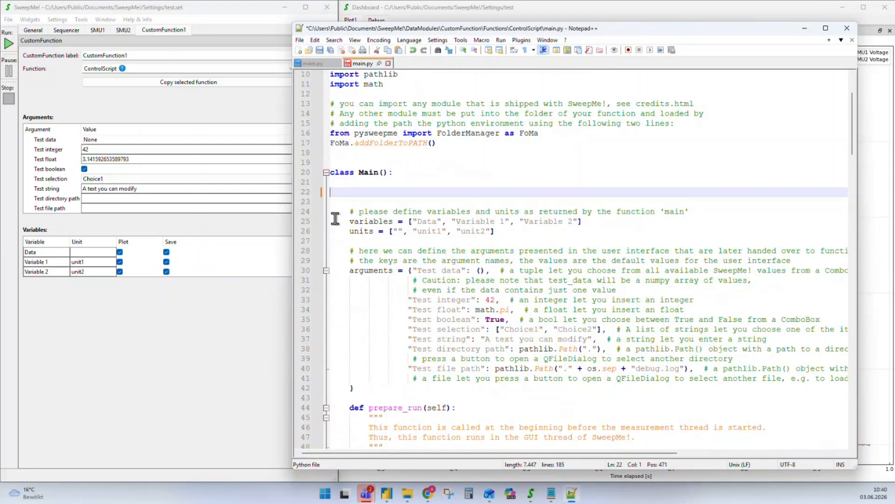
Set the variables list to "Return value" and reduce units to a single empty entry
{"action": "left_click", "coordinate": [578, 202]}
{"action": "left_click_drag", "start_coordinate": [577, 201], "coordinate": [417, 201]}
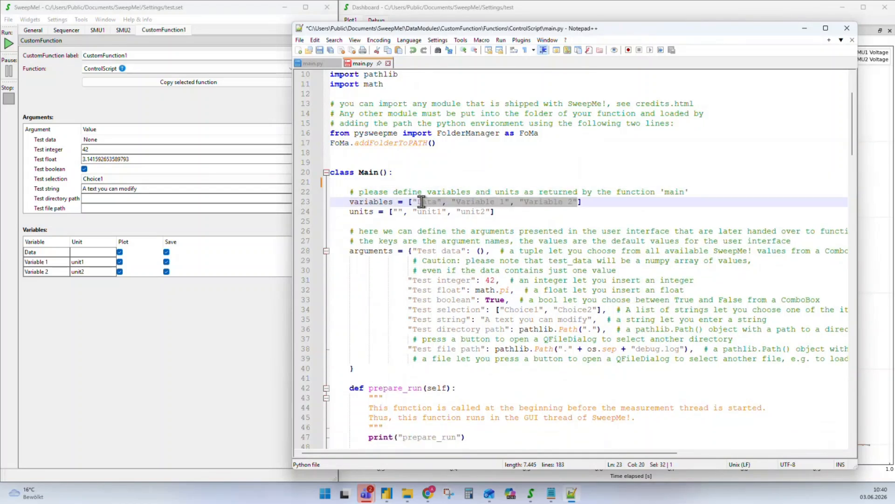
{"action": "type", "text": "Return val"}
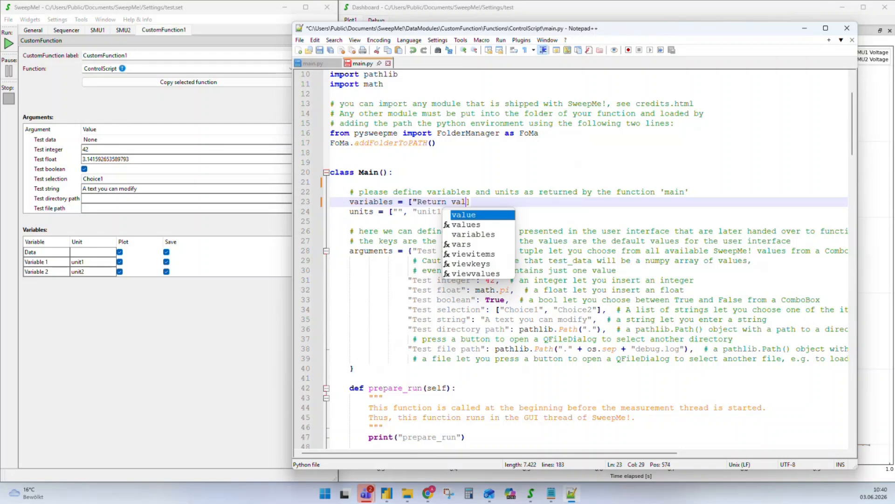
{"action": "type", "text": "ue\""}
{"action": "left_click_drag", "start_coordinate": [492, 211], "coordinate": [414, 212]}
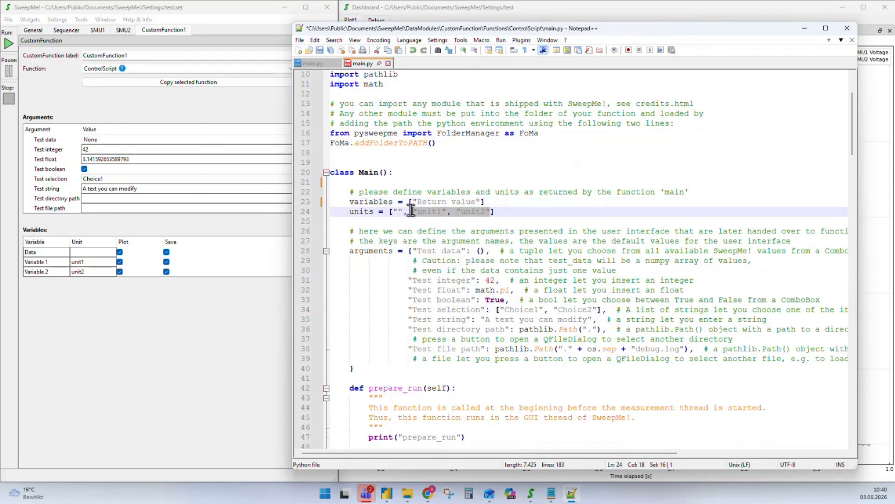
{"action": "key", "text": "BackSpace"}
{"action": "key", "text": "BackSpace"}
{"action": "key", "text": "BackSpace"}
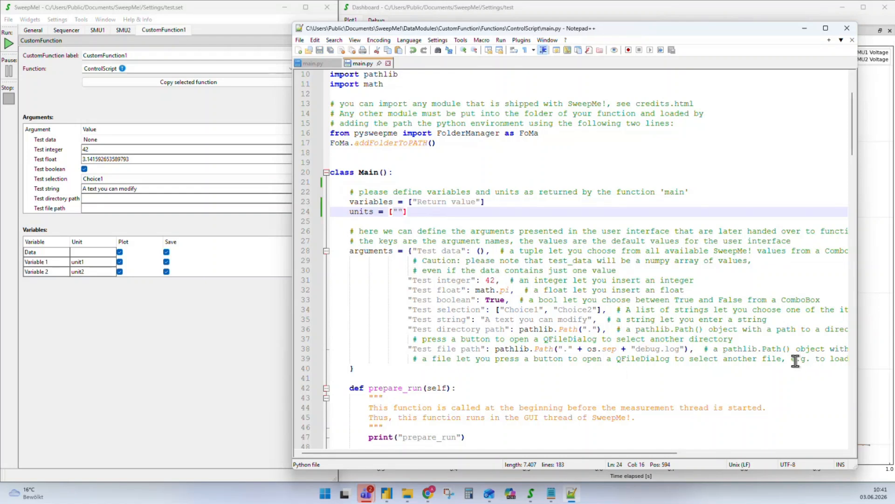
Empty the arguments dictionary by removing the example argument definitions
{"action": "left_click_drag", "start_coordinate": [796, 359], "coordinate": [412, 250]}
{"action": "key", "text": "BackSpace"}
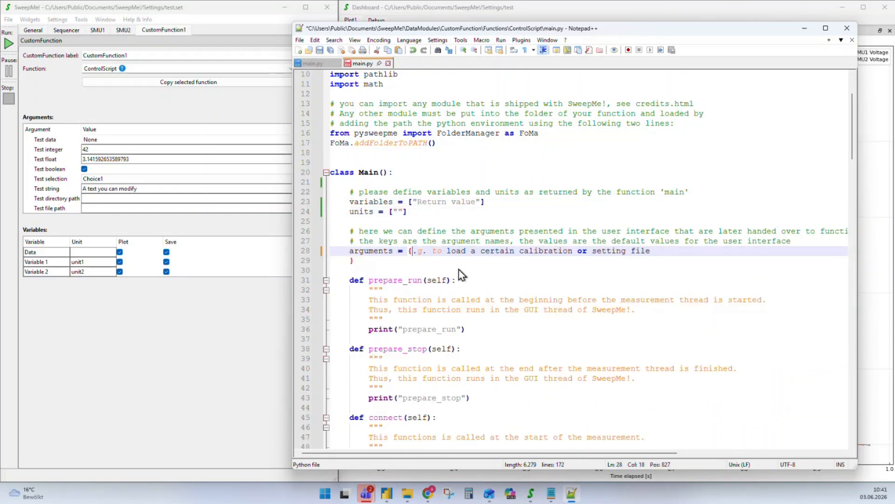
{"action": "key", "text": "Delete"}
{"action": "key", "text": "Delete"}
{"action": "key", "text": "Delete"}
{"action": "key", "text": "Delete"}
{"action": "key", "text": "Delete"}
{"action": "key", "text": "Delete"}
{"action": "key", "text": "Delete"}
{"action": "key", "text": "Delete"}
{"action": "key", "text": "Delete"}
{"action": "key", "text": "Delete"}
{"action": "key", "text": "Delete"}
{"action": "key", "text": "Delete"}
{"action": "key", "text": "Delete"}
{"action": "key", "text": "Delete"}
{"action": "key", "text": "Delete"}
{"action": "key", "text": "Delete"}
{"action": "key", "text": "Delete"}
{"action": "key", "text": "Delete"}
{"action": "key", "text": "Delete"}
{"action": "key", "text": "Delete"}
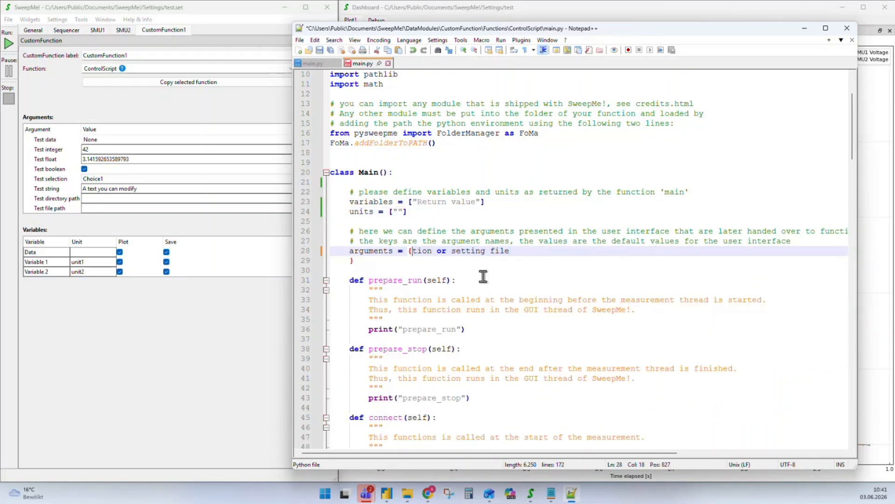
{"action": "key", "text": "Delete"}
{"action": "key", "text": "Delete"}
{"action": "key", "text": "Delete"}
{"action": "key", "text": "Delete"}
{"action": "key", "text": "Delete"}
{"action": "key", "text": "Delete"}
{"action": "key", "text": "Delete"}
{"action": "key", "text": "Delete"}
{"action": "key", "text": "Delete"}
{"action": "key", "text": "Delete"}
{"action": "key", "text": "Delete"}
{"action": "key", "text": "Delete"}
{"action": "left_click", "coordinate": [350, 259]}
{"action": "key", "text": "Tab"}
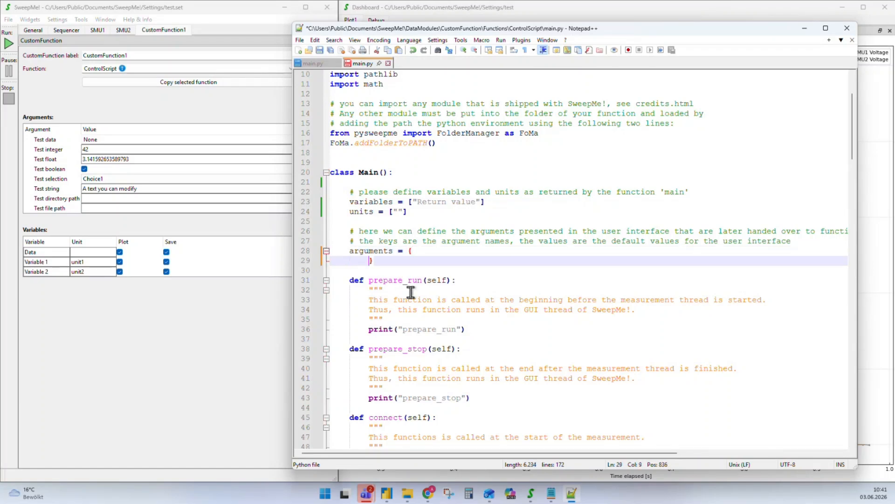
Save main.py and reload the function in SweepMe!
{"action": "key", "text": "ctrl+s"}
{"action": "left_click", "coordinate": [129, 111]}
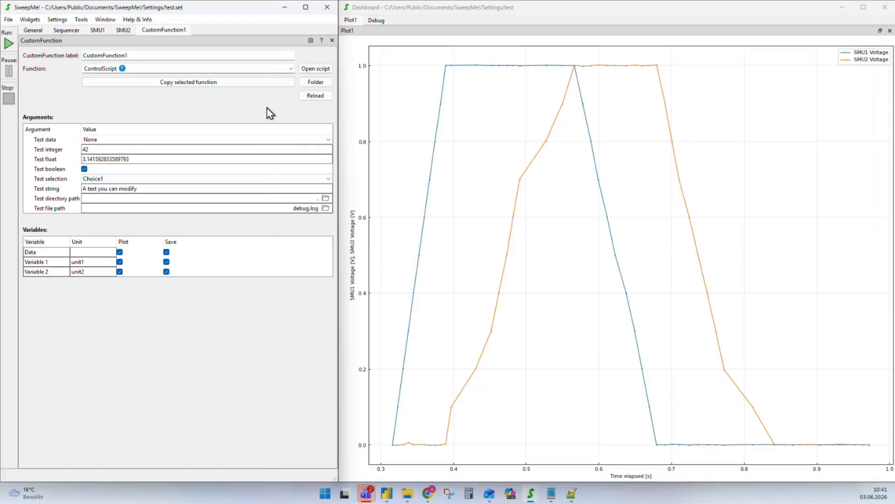
{"action": "left_click", "coordinate": [316, 95]}
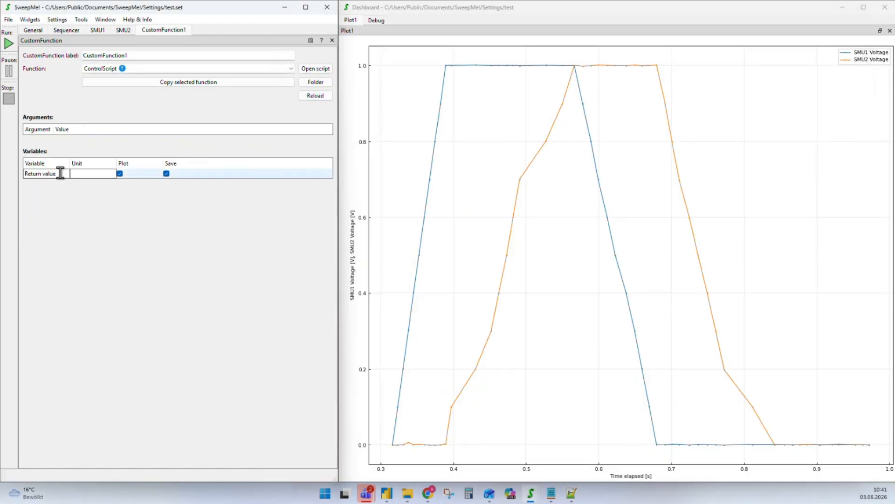
{"action": "left_click", "coordinate": [570, 492]}
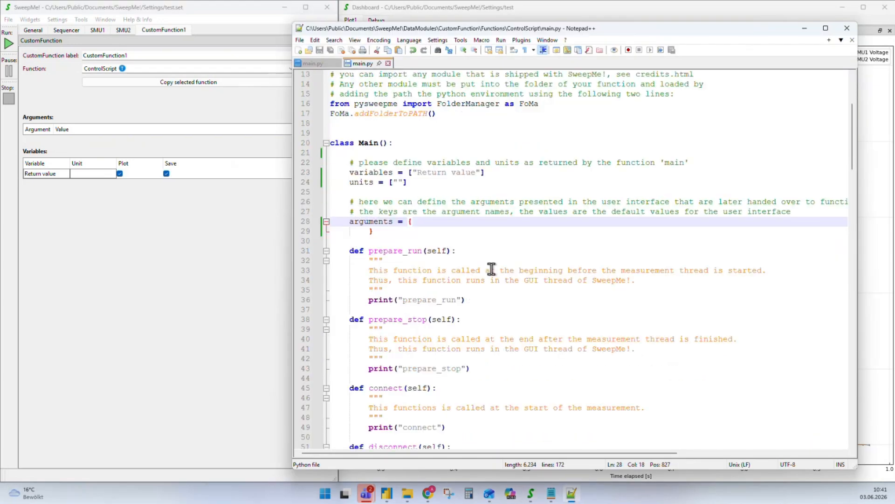
Delete the unneeded methods from prepare_run through signin
{"action": "scroll", "coordinate": [492, 270], "scroll_direction": "down", "scroll_amount": 2}
{"action": "scroll", "coordinate": [381, 245], "scroll_direction": "down", "scroll_amount": 5}
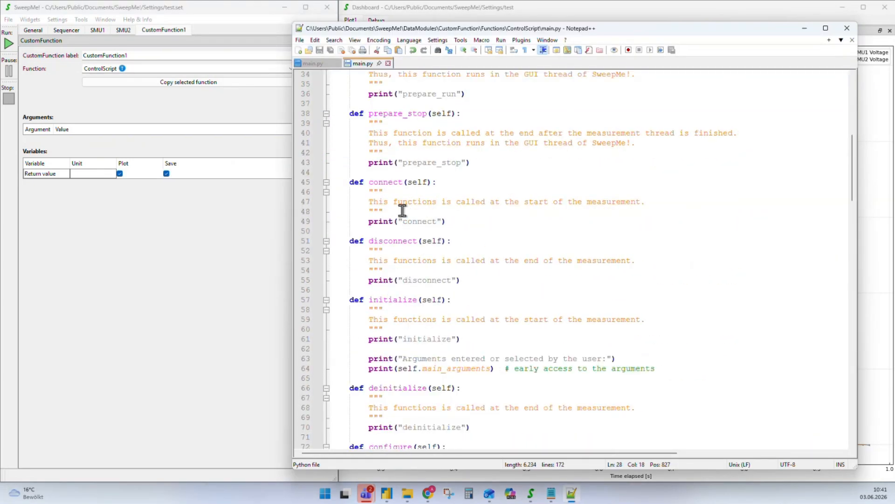
{"action": "scroll", "coordinate": [410, 282], "scroll_direction": "down", "scroll_amount": 5}
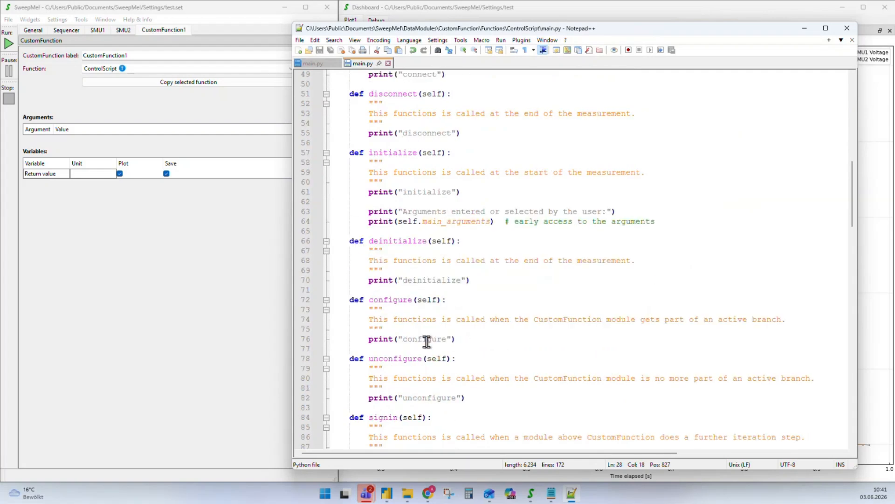
{"action": "scroll", "coordinate": [426, 342], "scroll_direction": "down", "scroll_amount": 4}
{"action": "left_click", "coordinate": [448, 339]}
{"action": "left_click_drag", "start_coordinate": [448, 339], "coordinate": [303, 350]}
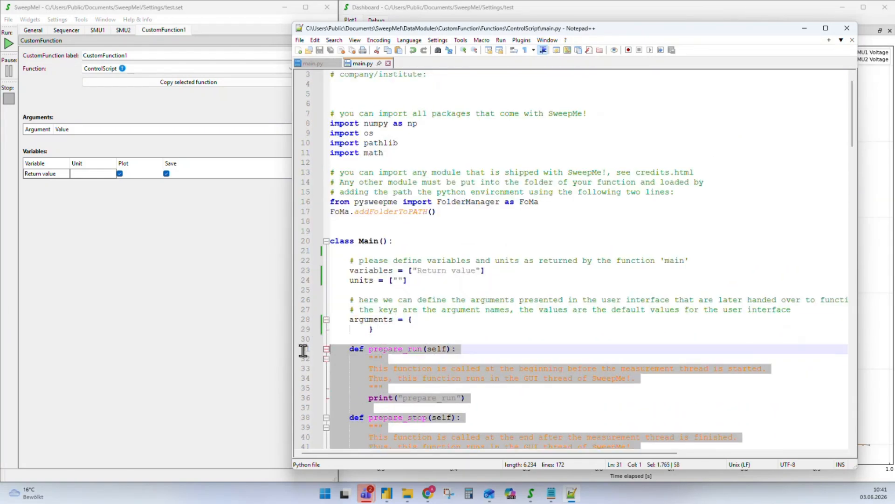
{"action": "key", "text": "Delete"}
Delete the signout method block and save the script
{"action": "scroll", "coordinate": [432, 304], "scroll_direction": "down", "scroll_amount": 4}
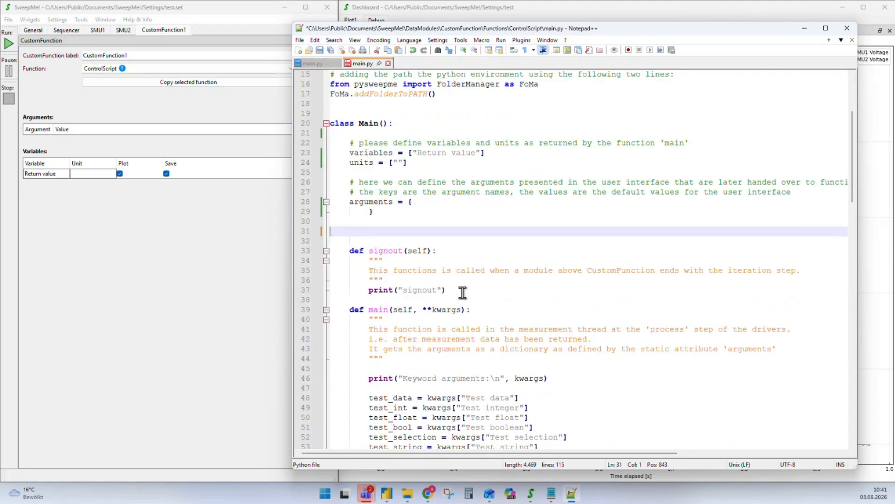
{"action": "left_click_drag", "start_coordinate": [463, 292], "coordinate": [266, 234]}
{"action": "key", "text": "Delete"}
{"action": "key", "text": "Delete"}
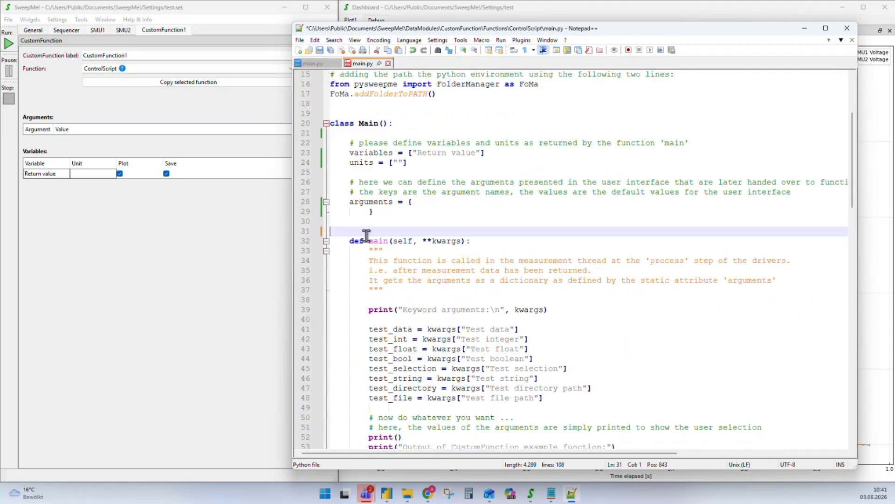
{"action": "key", "text": "BackSpace"}
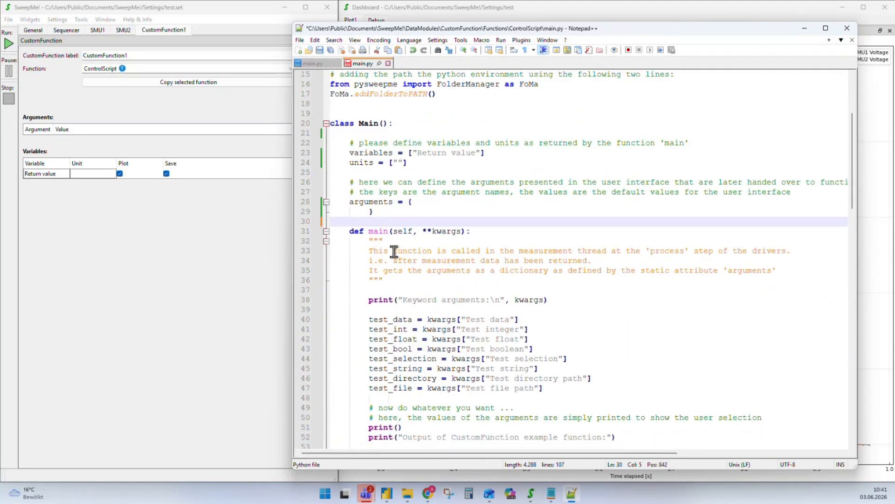
{"action": "key", "text": "ctrl+s"}
Remove the __main__ test block at the end of the file and save main.py
{"action": "scroll", "coordinate": [410, 255], "scroll_direction": "down", "scroll_amount": 4}
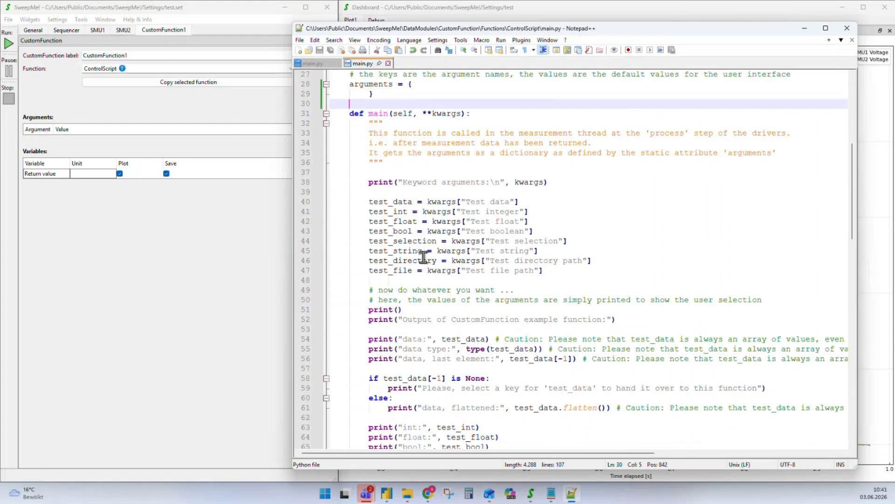
{"action": "scroll", "coordinate": [423, 257], "scroll_direction": "down", "scroll_amount": 18}
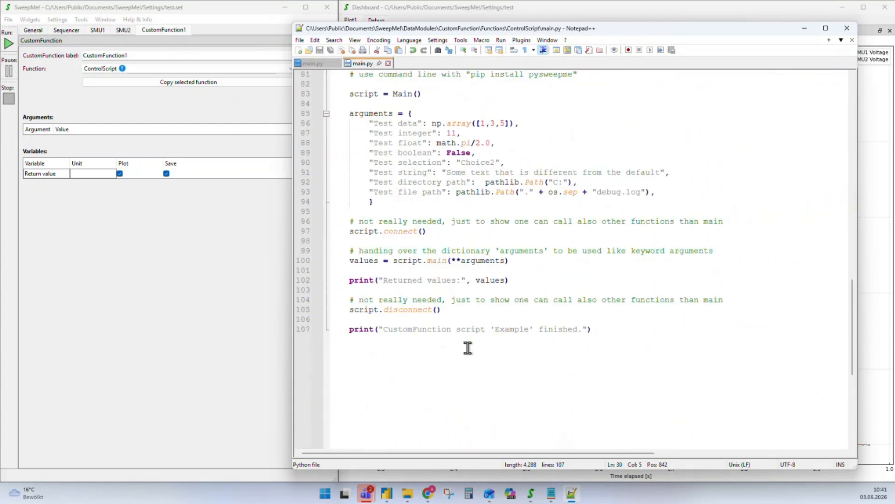
{"action": "scroll", "coordinate": [459, 340], "scroll_direction": "up", "scroll_amount": 6}
{"action": "scroll", "coordinate": [452, 334], "scroll_direction": "down", "scroll_amount": 4}
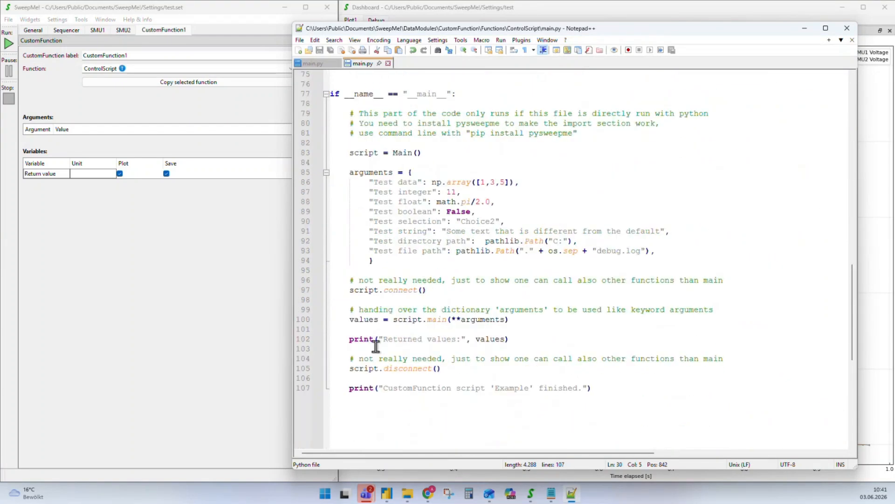
{"action": "scroll", "coordinate": [477, 327], "scroll_direction": "up", "scroll_amount": 1}
{"action": "left_click_drag", "start_coordinate": [607, 422], "coordinate": [297, 123]}
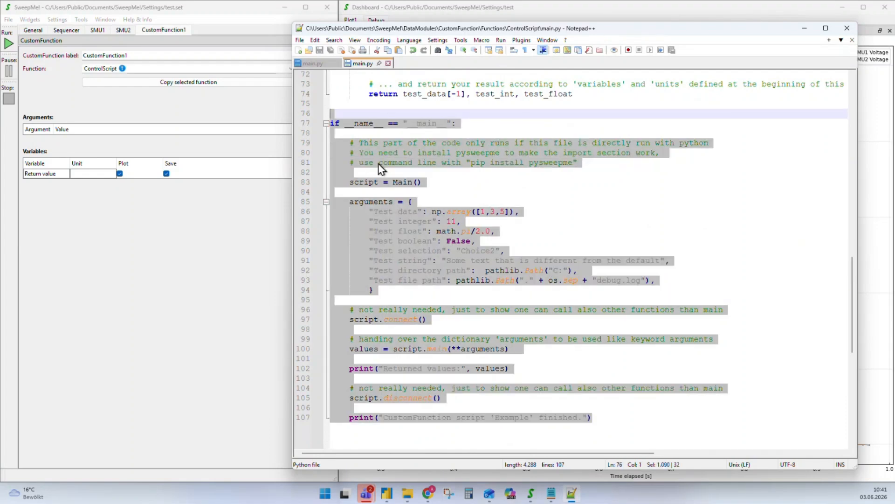
{"action": "key", "text": "BackSpace"}
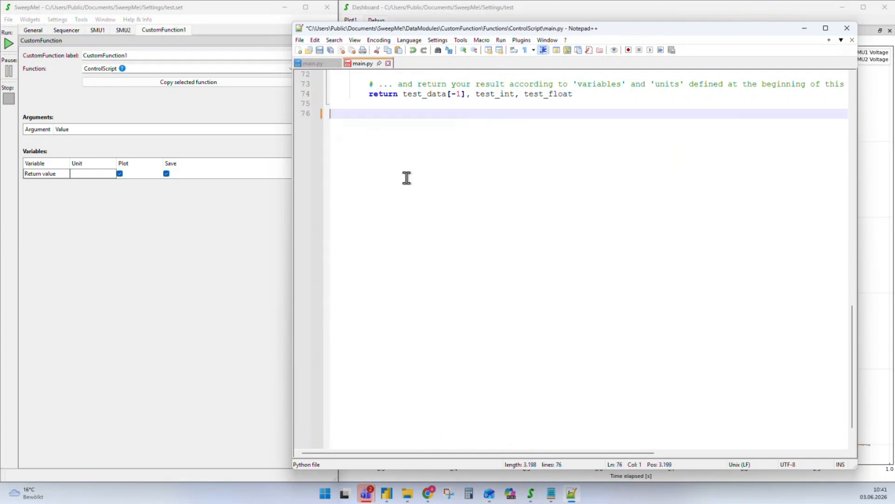
{"action": "scroll", "coordinate": [406, 178], "scroll_direction": "up", "scroll_amount": 5}
{"action": "key", "text": "BackSpace"}
{"action": "key", "text": "BackSpace"}
{"action": "scroll", "coordinate": [391, 309], "scroll_direction": "up", "scroll_amount": 9}
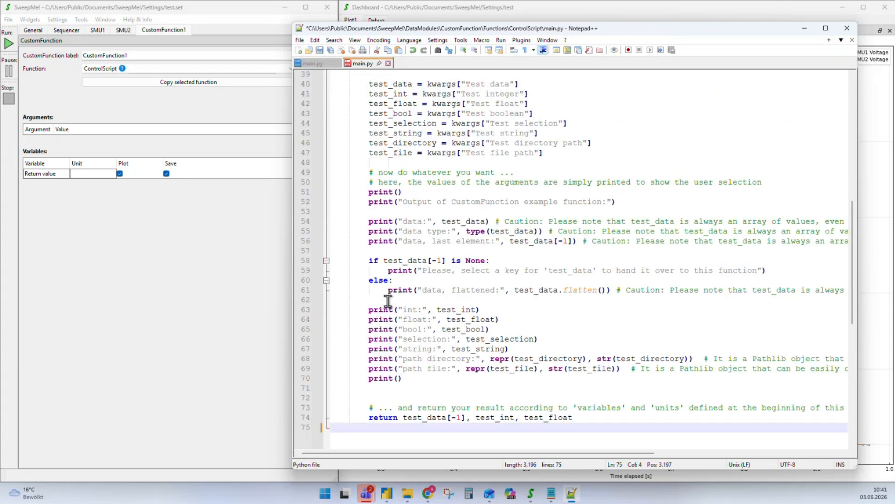
{"action": "scroll", "coordinate": [378, 94], "scroll_direction": "up", "scroll_amount": 4}
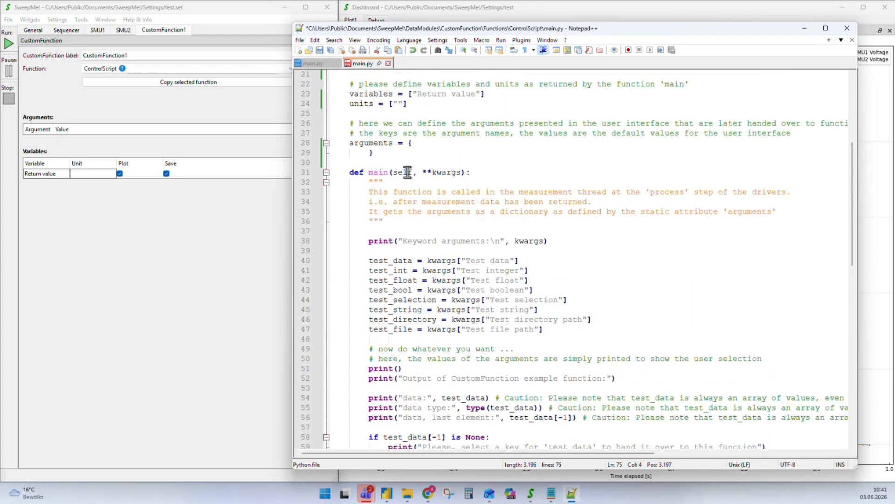
{"action": "key", "text": "ctrl+s"}
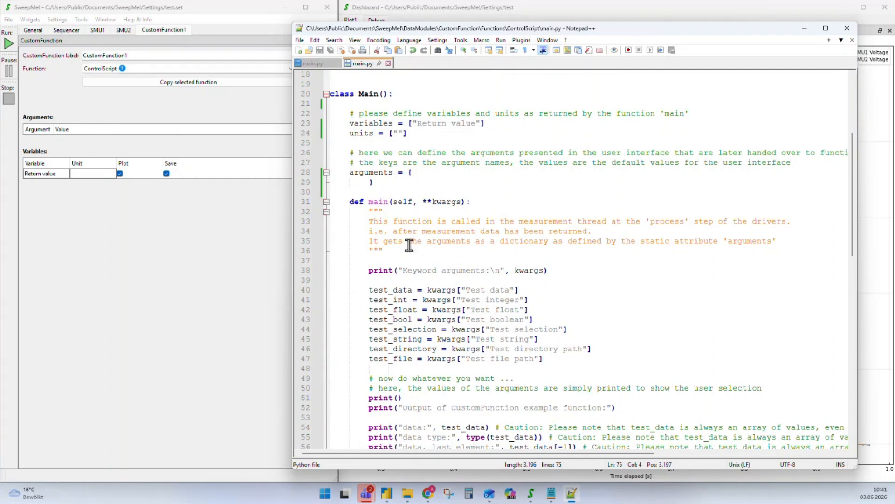
Strip main()'s docstring and example code, leaving a fresh indented line
{"action": "left_click_drag", "start_coordinate": [396, 252], "coordinate": [297, 219]}
{"action": "key", "text": "Delete"}
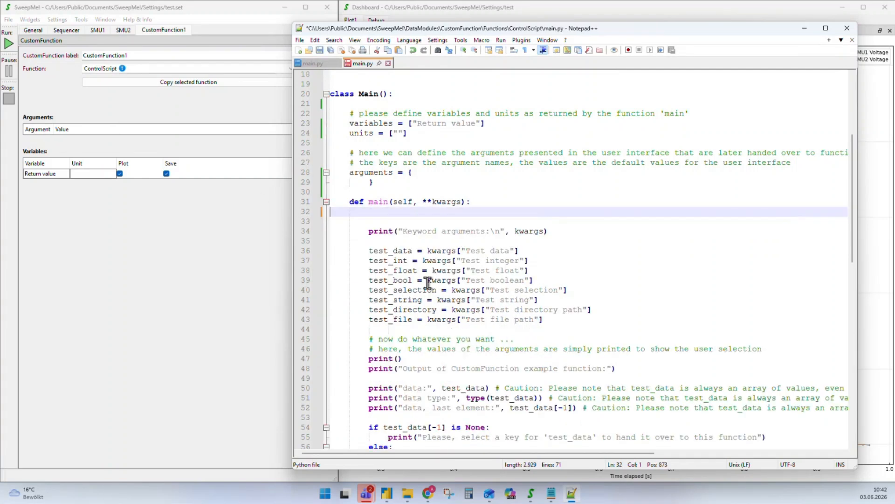
{"action": "scroll", "coordinate": [426, 280], "scroll_direction": "down", "scroll_amount": 7}
{"action": "left_click_drag", "start_coordinate": [500, 355], "coordinate": [255, 215]}
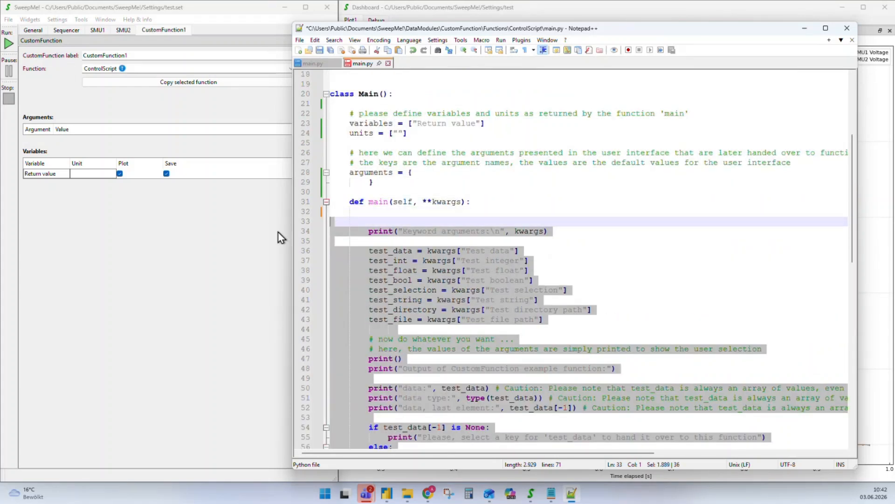
{"action": "key", "text": "Delete"}
{"action": "key", "text": "Return"}
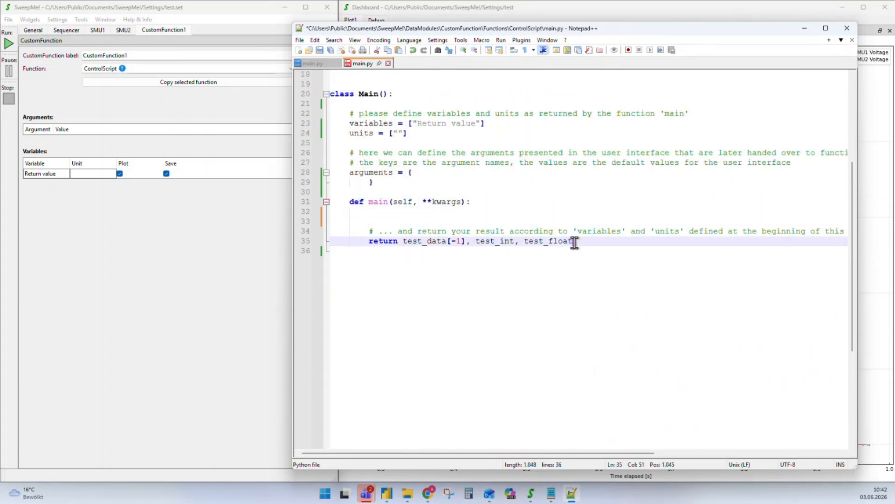
Change the return to 'return value', delete the comment above it, and add a 'value = np.sin' line
{"action": "left_click_drag", "start_coordinate": [574, 241], "coordinate": [403, 241]}
{"action": "type", "text": "value"}
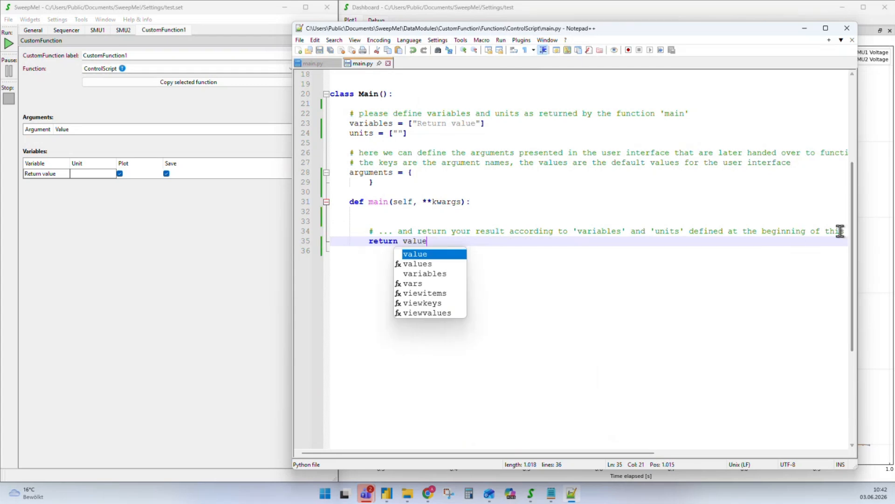
{"action": "left_click_drag", "start_coordinate": [842, 228], "coordinate": [330, 230]}
{"action": "key", "text": "Delete"}
{"action": "key", "text": "Delete"}
{"action": "key", "text": "Delete"}
{"action": "key", "text": "Delete"}
{"action": "key", "text": "Delete"}
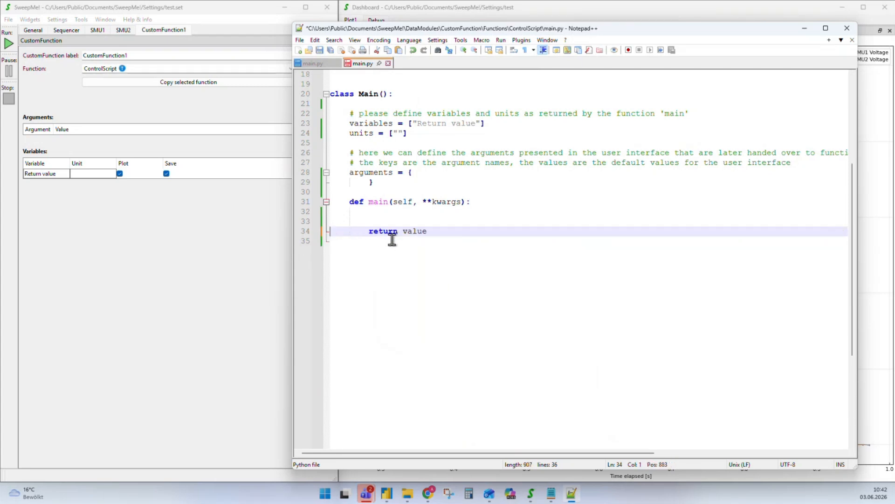
{"action": "left_click", "coordinate": [391, 220]}
{"action": "key", "text": "Return"}
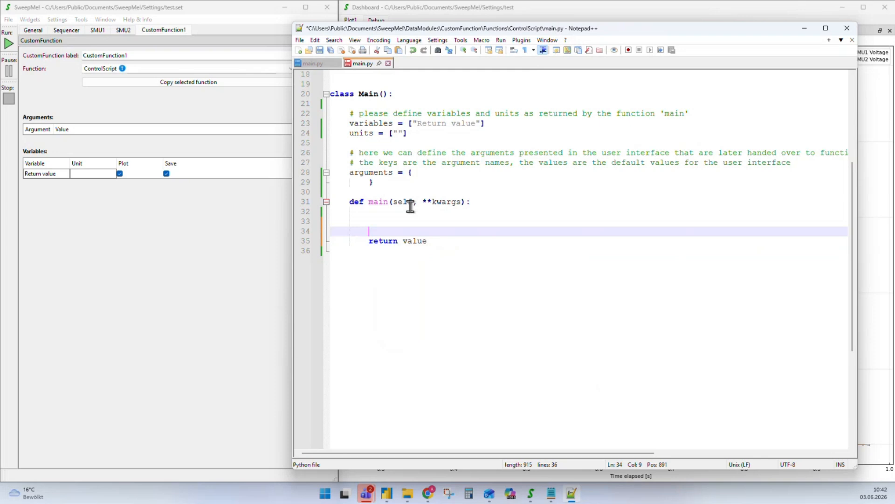
{"action": "key", "text": "Up"}
{"action": "type", "text": "value "}
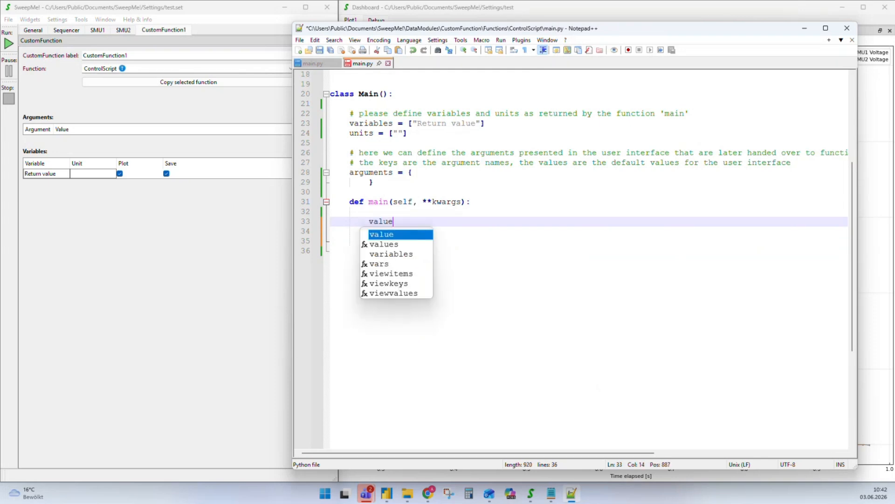
{"action": "type", "text": "= "}
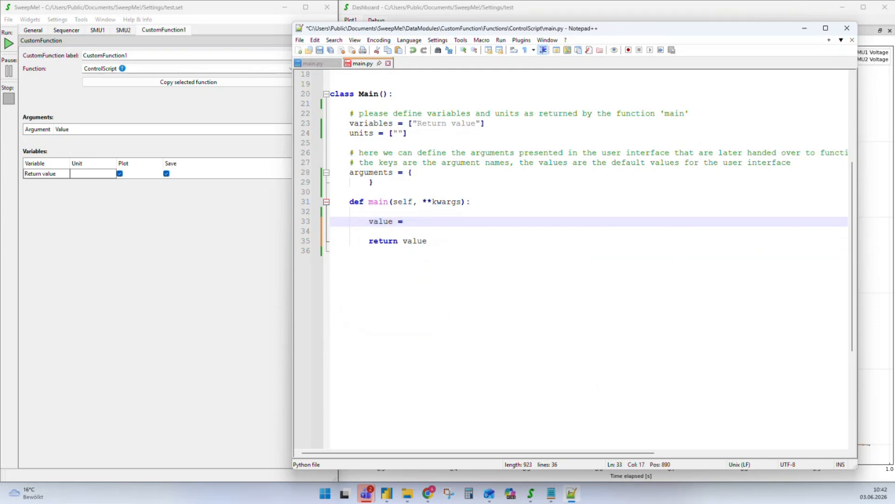
{"action": "type", "text": "np.s"}
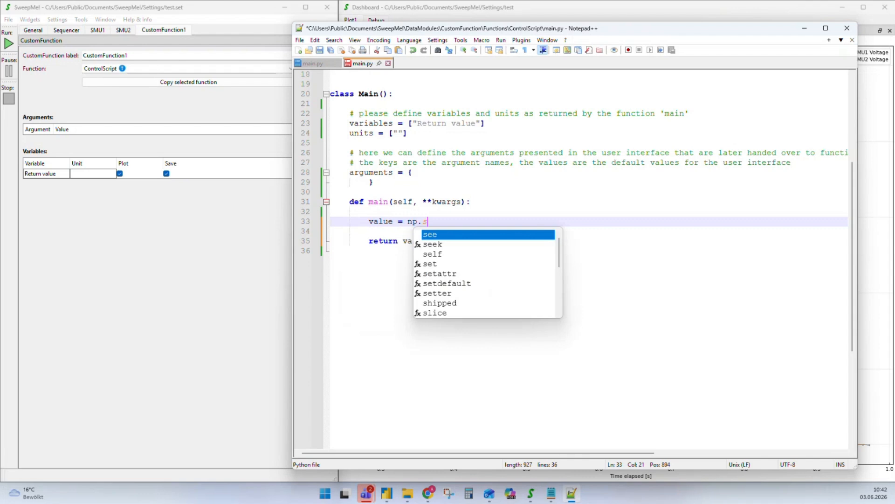
{"action": "type", "text": "in"}
Remove the os, pathlib and math imports and save main.py
{"action": "scroll", "coordinate": [372, 200], "scroll_direction": "up", "scroll_amount": 4}
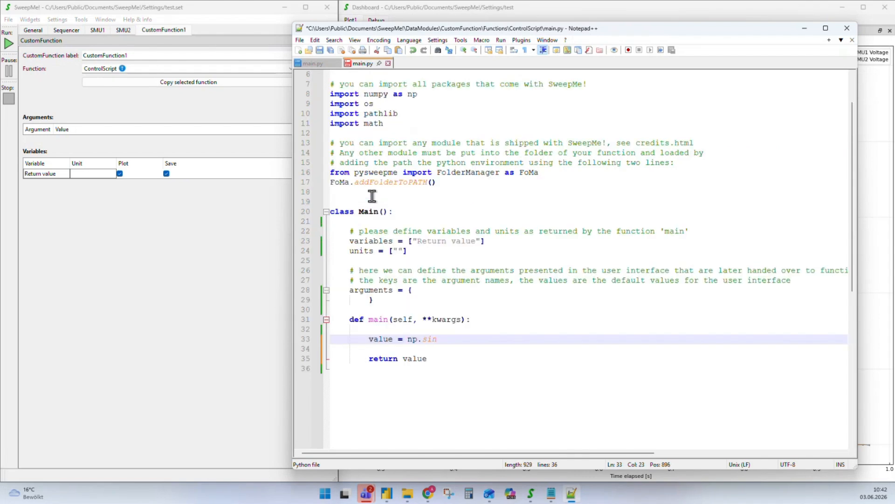
{"action": "scroll", "coordinate": [373, 133], "scroll_direction": "up", "scroll_amount": 2}
{"action": "left_click_drag", "start_coordinate": [418, 142], "coordinate": [307, 143]}
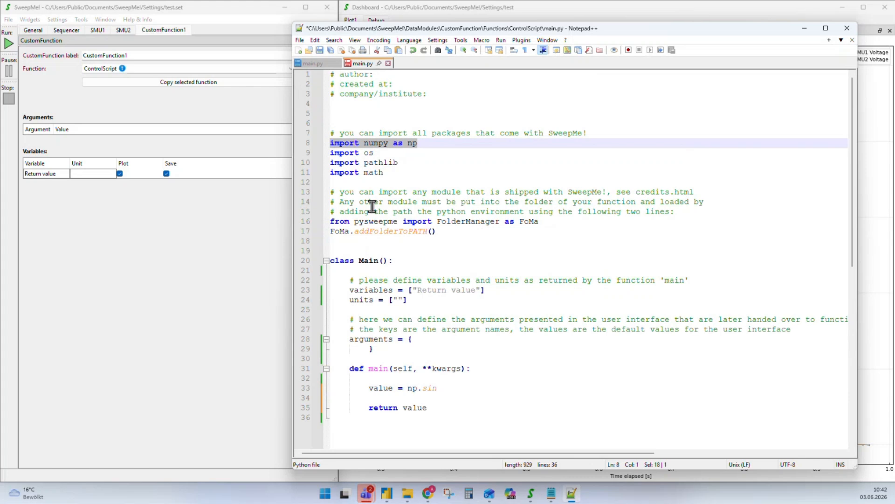
{"action": "left_click_drag", "start_coordinate": [404, 172], "coordinate": [294, 164]}
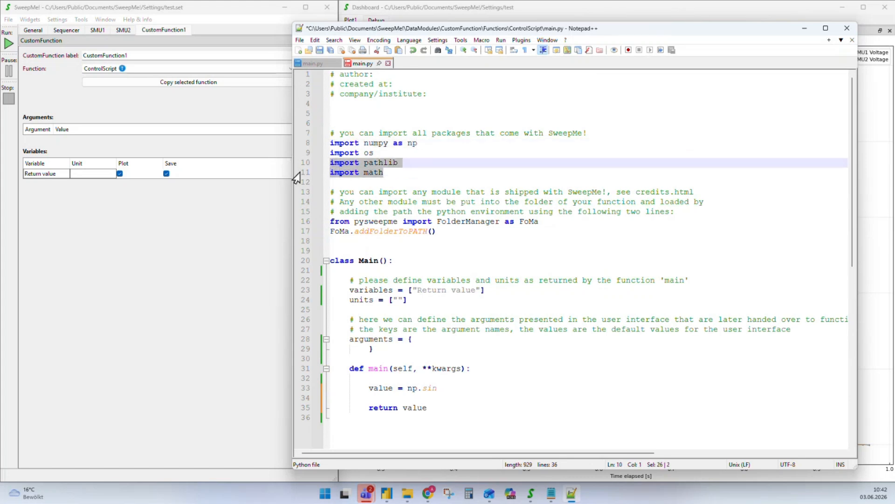
{"action": "key", "text": "Delete"}
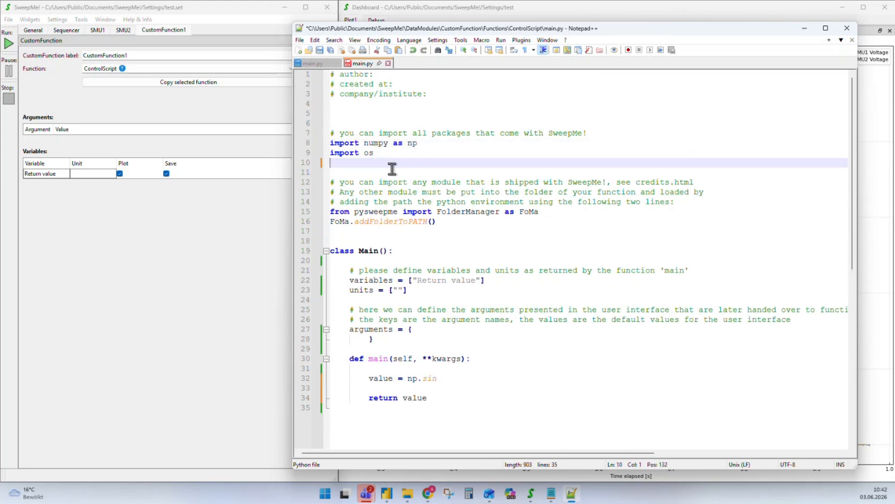
{"action": "left_click_drag", "start_coordinate": [392, 169], "coordinate": [297, 153]}
{"action": "key", "text": "Delete"}
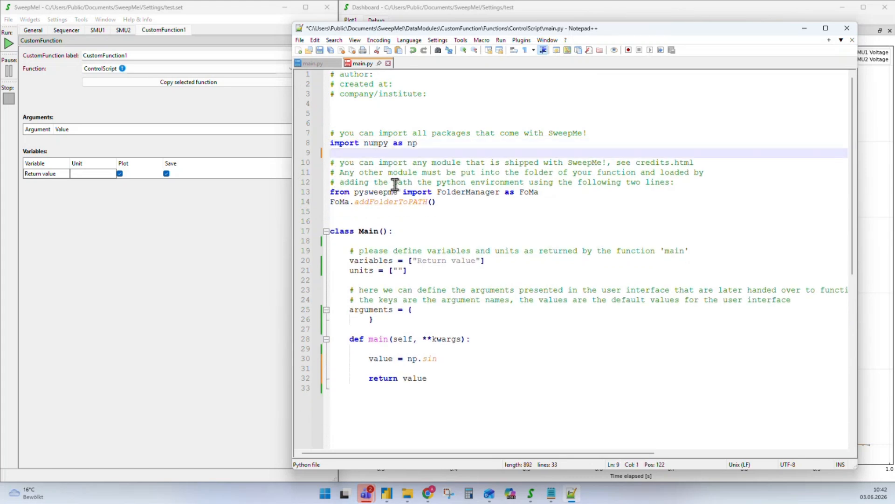
{"action": "key", "text": "ctrl+s"}
Open the np.sin call and add an initialize(self) method that sets self.t_start = time.time()
{"action": "scroll", "coordinate": [444, 293], "scroll_direction": "down", "scroll_amount": 3}
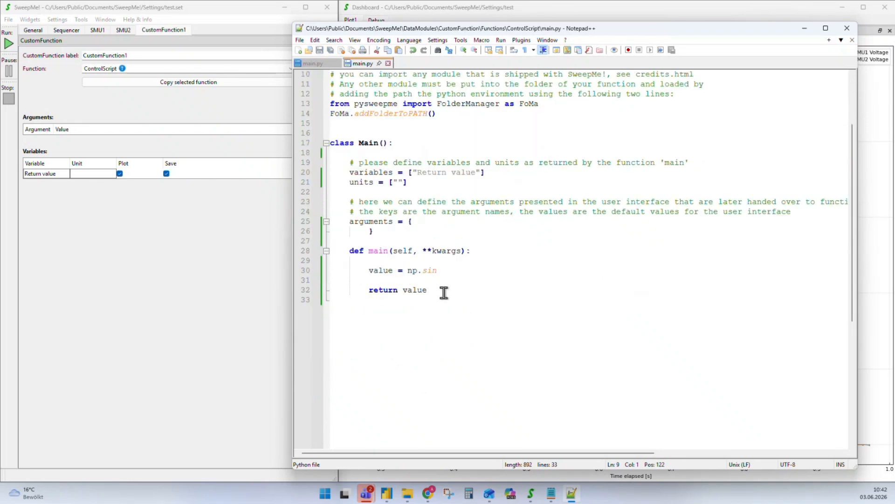
{"action": "left_click", "coordinate": [460, 272]}
{"action": "type", "text": "("}
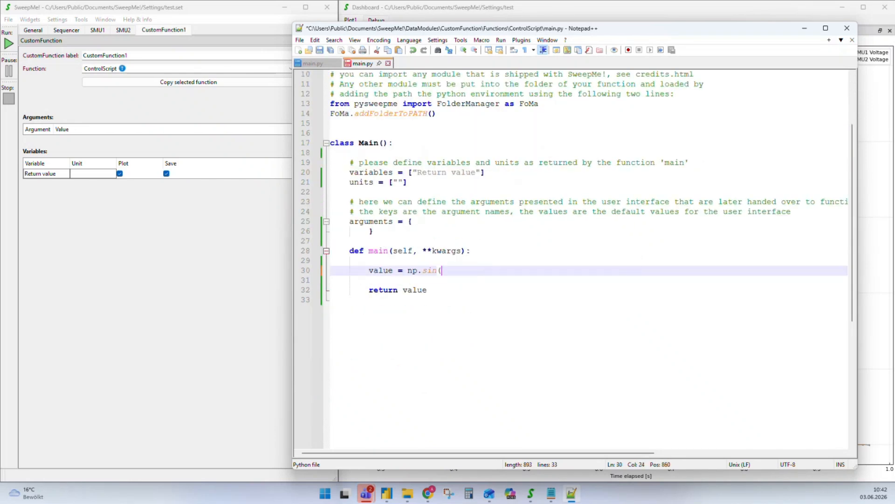
{"action": "left_click", "coordinate": [392, 232]}
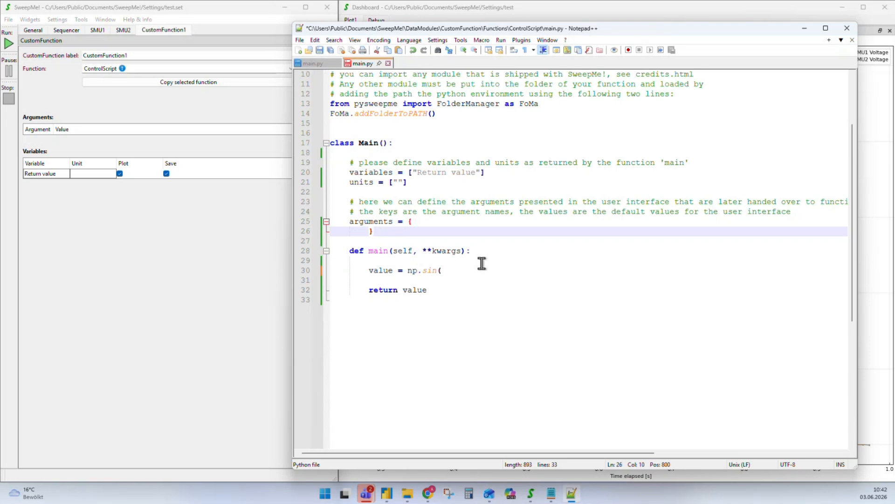
{"action": "key", "text": "Return"}
{"action": "key", "text": "Return"}
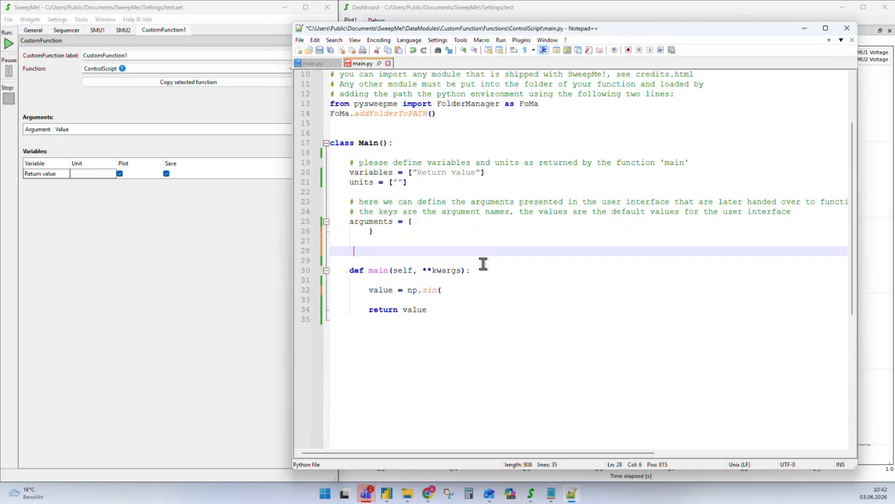
{"action": "type", "text": "def initialize(self):"}
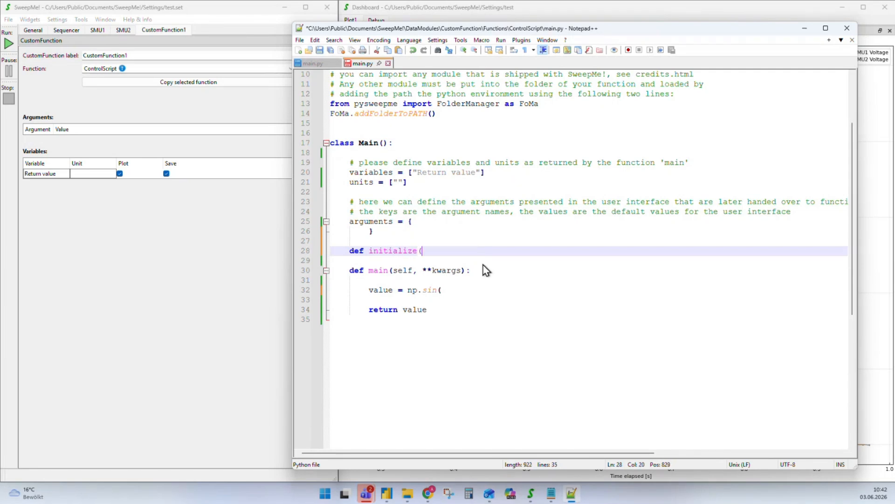
{"action": "key", "text": "Return"}
{"action": "key", "text": "Return"}
{"action": "type", "text": "self.t"}
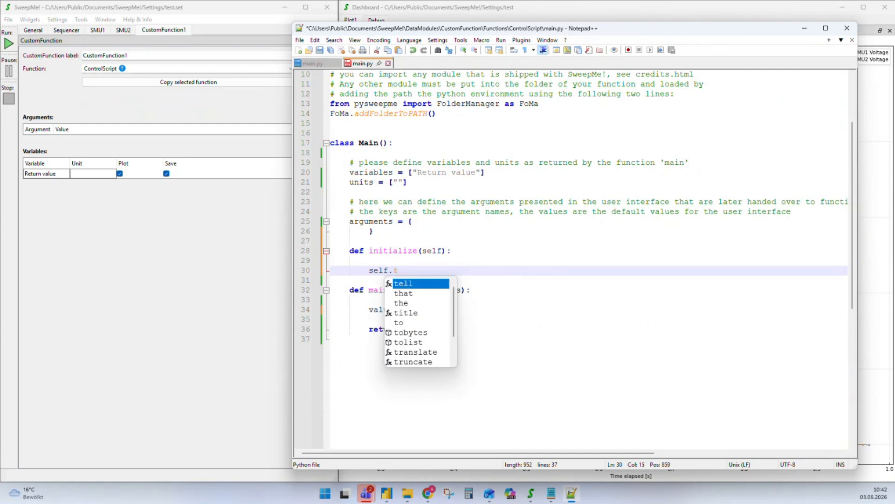
{"action": "type", "text": "_start ="}
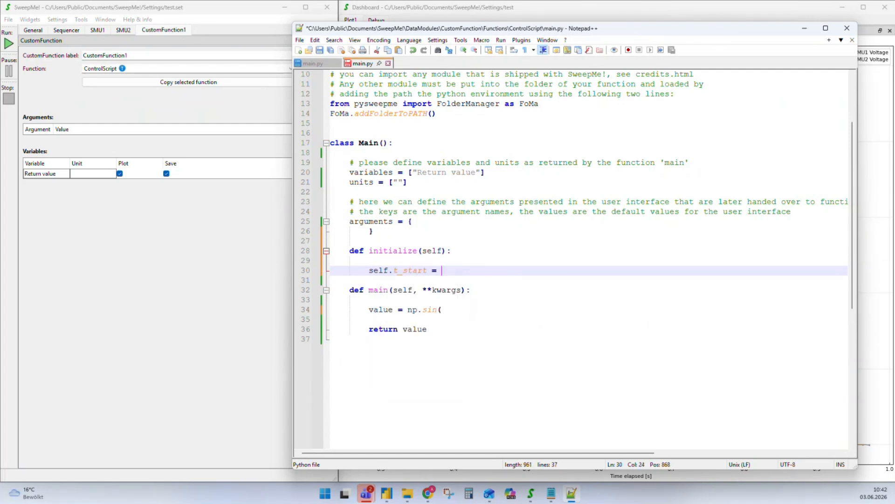
{"action": "type", "text": " time.time()"}
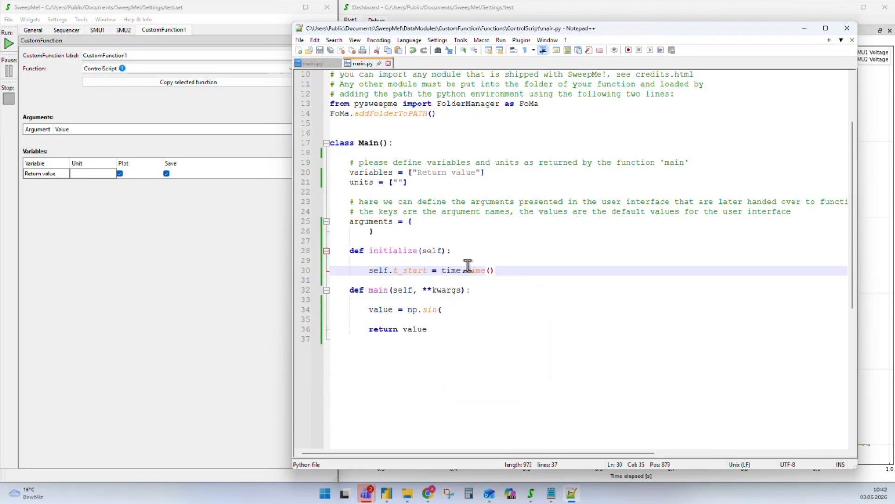
{"action": "left_click", "coordinate": [567, 291]}
Add 'duration = time.time()-self.t_start' to main, pass duration to np.sin, and save
{"action": "key", "text": "Return"}
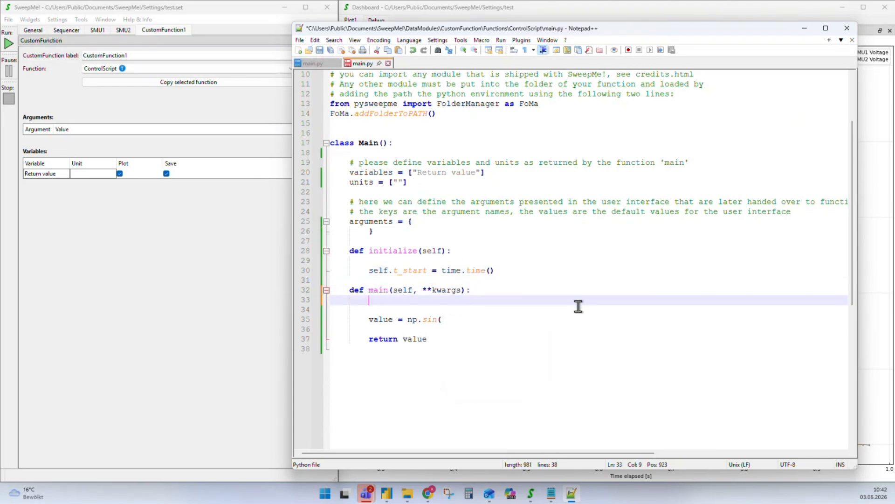
{"action": "key", "text": "Return"}
{"action": "type", "text": "d"}
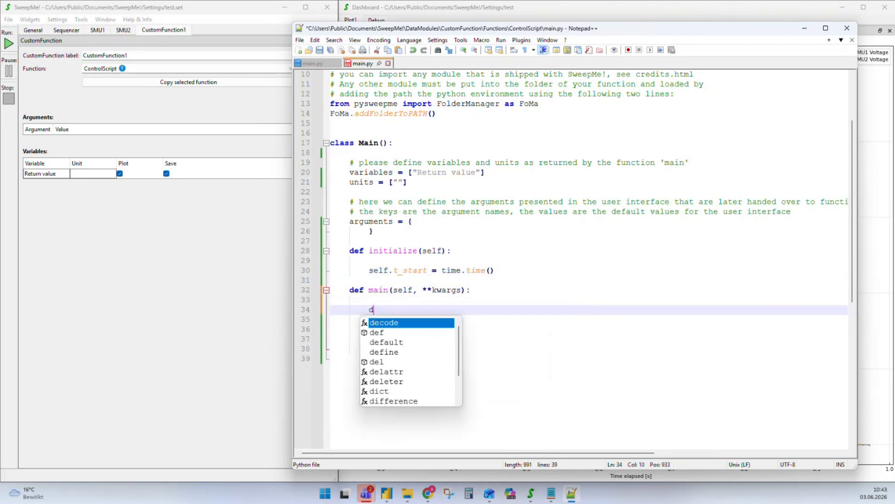
{"action": "type", "text": "uration = "}
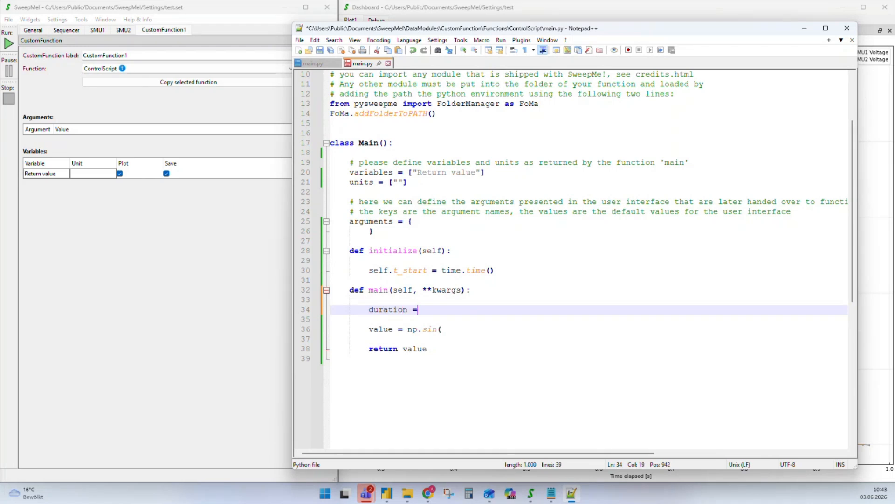
{"action": "type", "text": "time.time"}
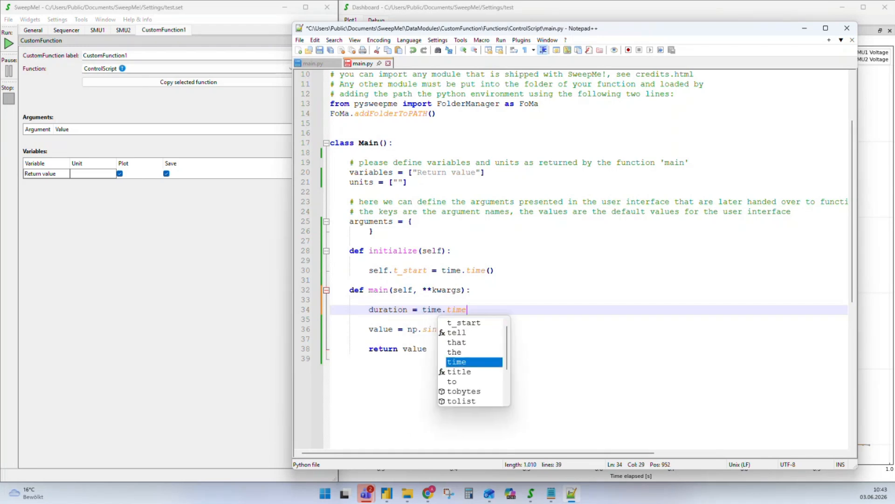
{"action": "type", "text": "()-self"}
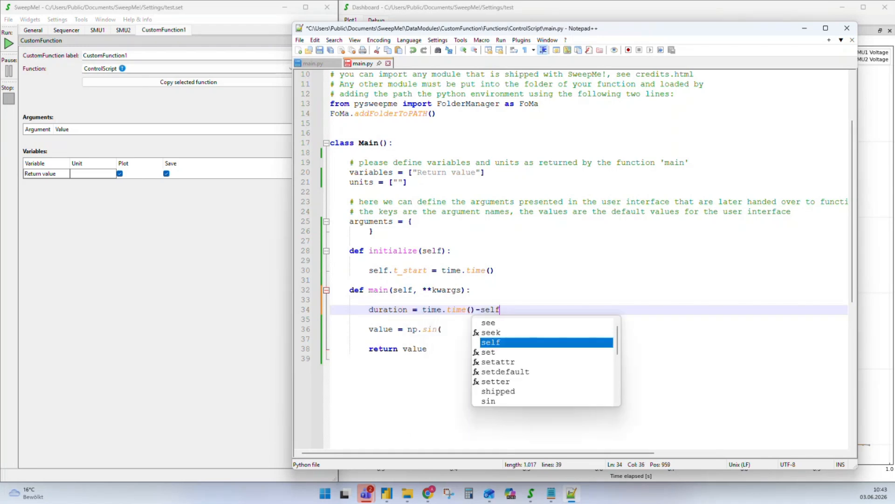
{"action": "type", "text": ".t"}
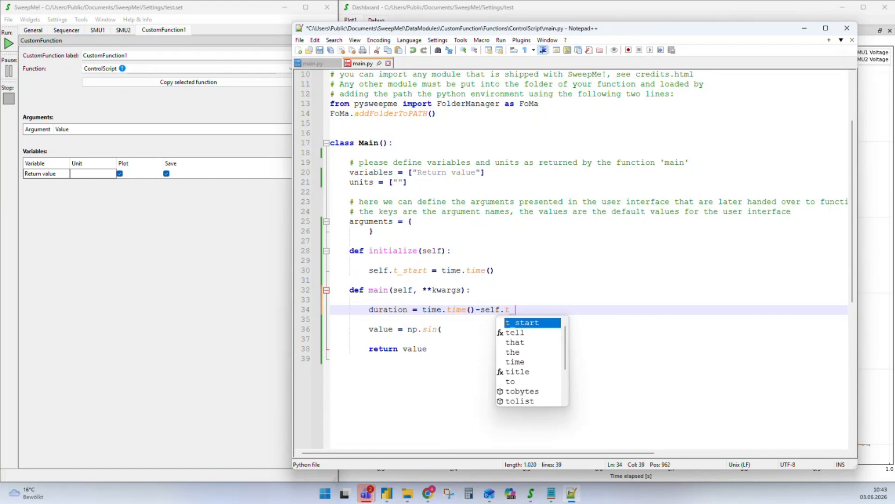
{"action": "type", "text": "_start"}
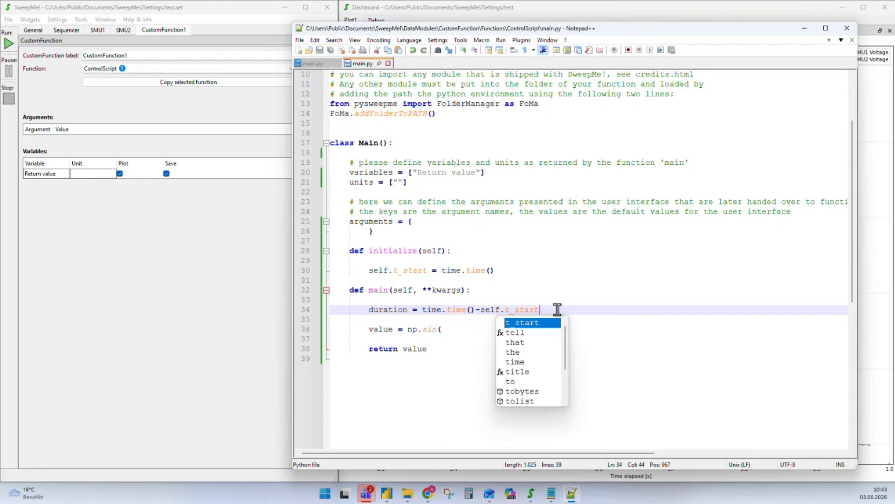
{"action": "left_click_drag", "start_coordinate": [555, 313], "coordinate": [426, 309]}
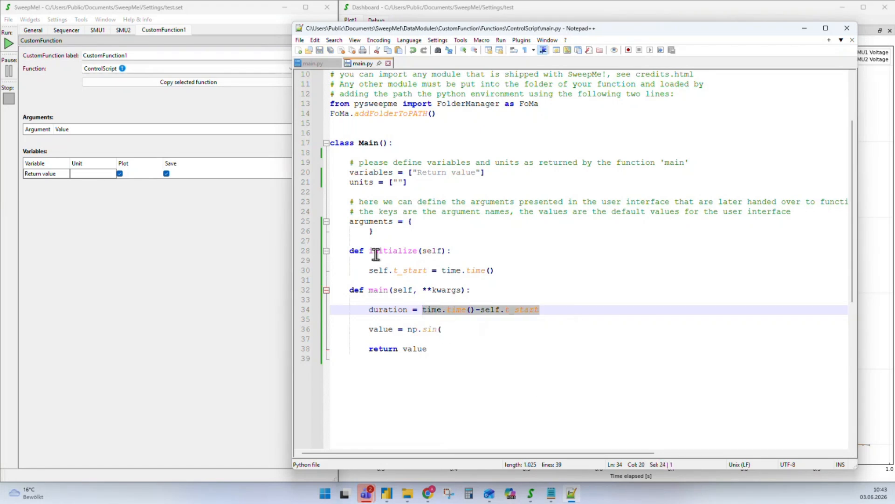
{"action": "left_click", "coordinate": [470, 329]}
{"action": "type", "text": "dur"}
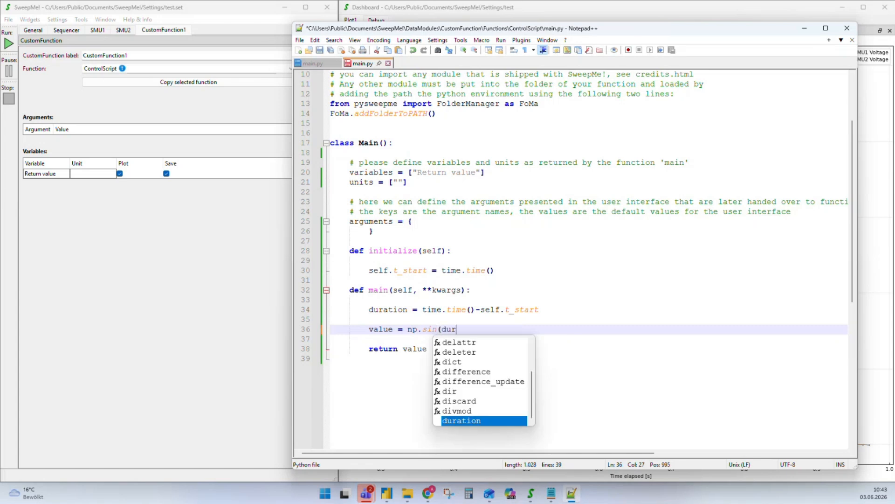
{"action": "type", "text": "antto"}
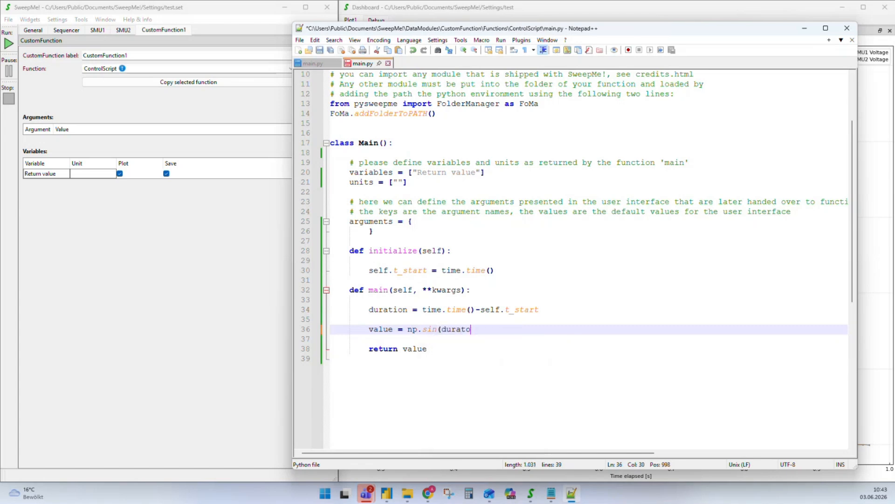
{"action": "key", "text": "BackSpace"}
{"action": "type", "text": "ion)"}
{"action": "key", "text": "ctrl+s"}
Multiply the sine by 2, making it value = 2 * np.sin(duration), and save main.py
{"action": "left_click", "coordinate": [408, 330]}
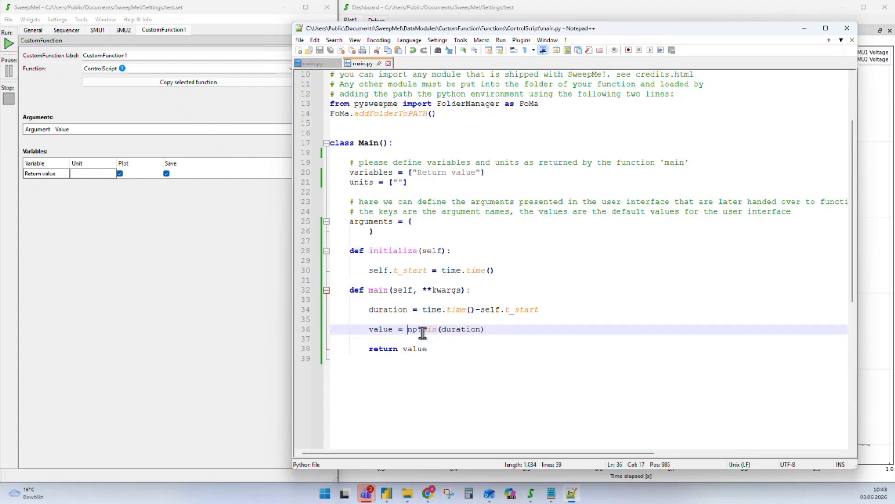
{"action": "type", "text": "2*"}
{"action": "key", "text": "ctrl+s"}
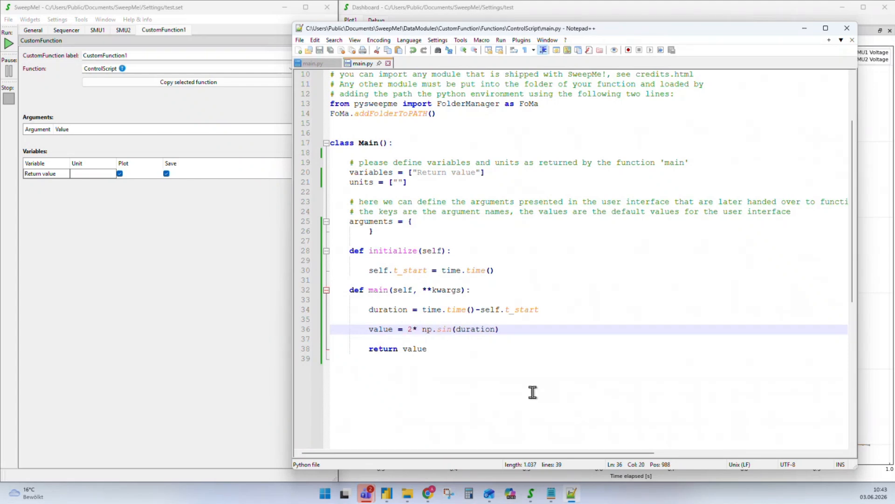
{"action": "key", "text": "Left"}
{"action": "key", "text": "Left"}
{"action": "key", "text": "Right"}
{"action": "key", "text": "ctrl+s"}
{"action": "scroll", "coordinate": [414, 307], "scroll_direction": "up", "scroll_amount": 3}
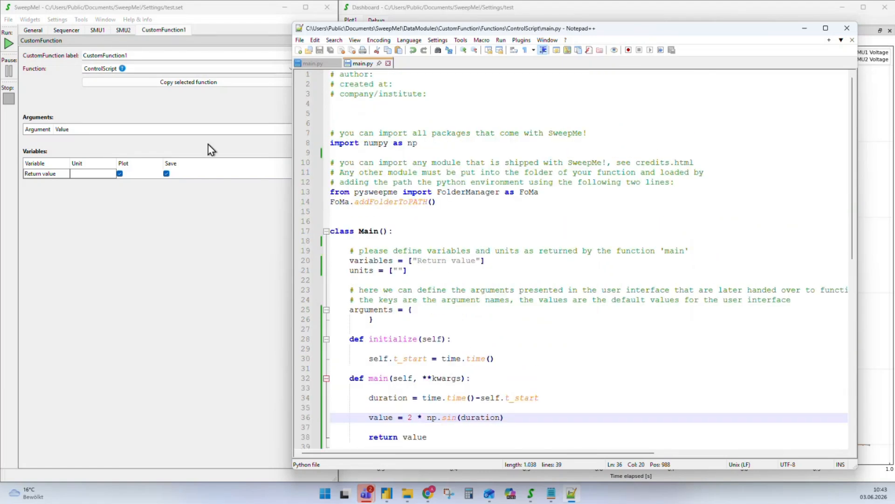
Set SMU1's sweep value to CustomFunction1 Return value
{"action": "left_click", "coordinate": [67, 30]}
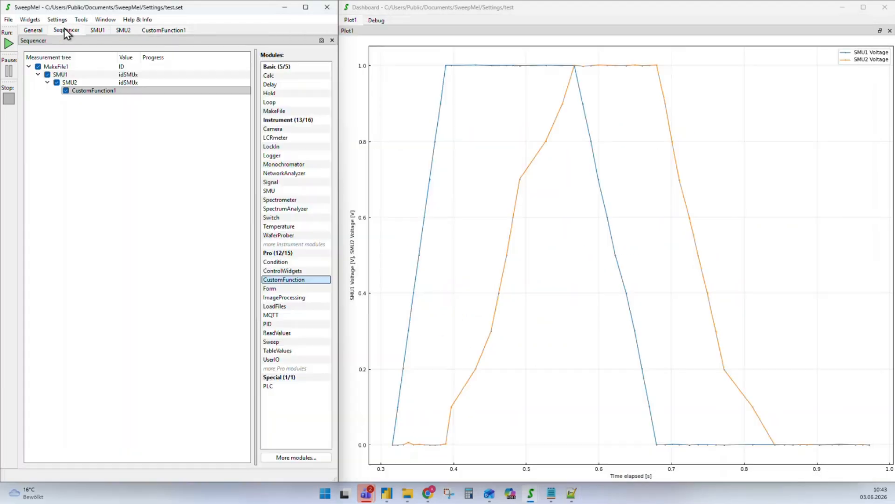
{"action": "left_click", "coordinate": [57, 75]}
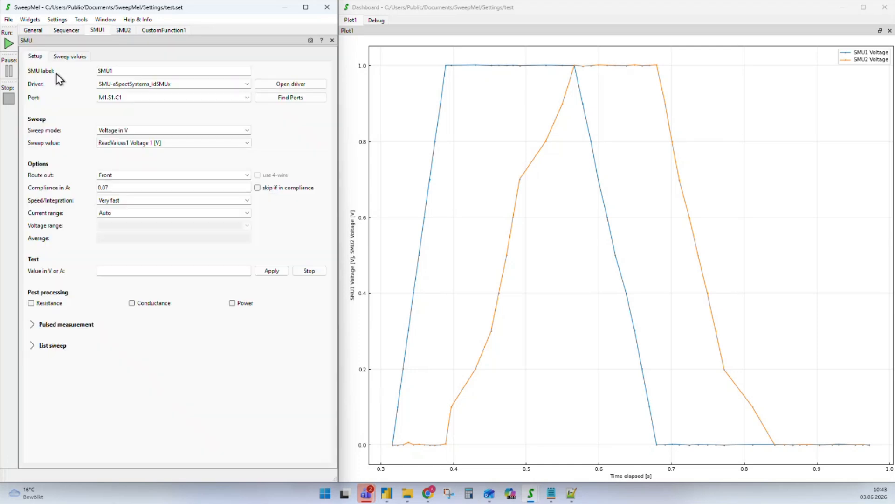
{"action": "left_click", "coordinate": [248, 143]}
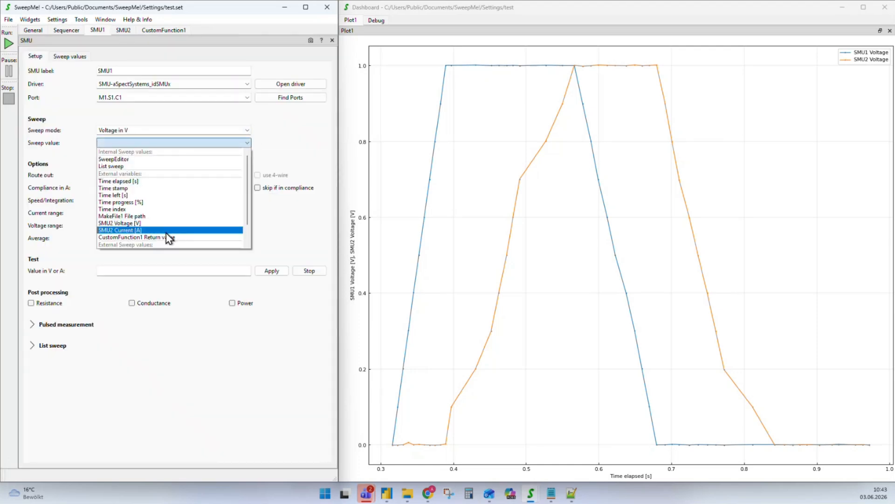
{"action": "left_click", "coordinate": [126, 238]}
Delete SMU2 from the measurement tree
{"action": "left_click", "coordinate": [66, 30]}
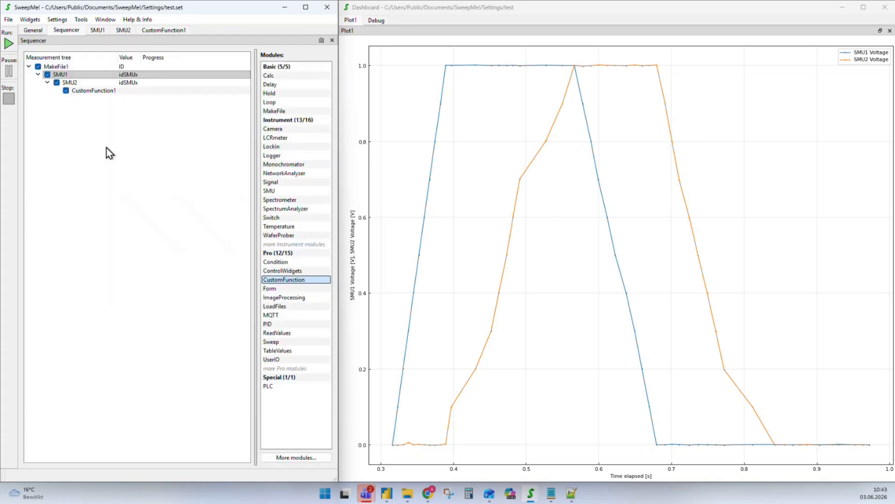
{"action": "left_click", "coordinate": [71, 84]}
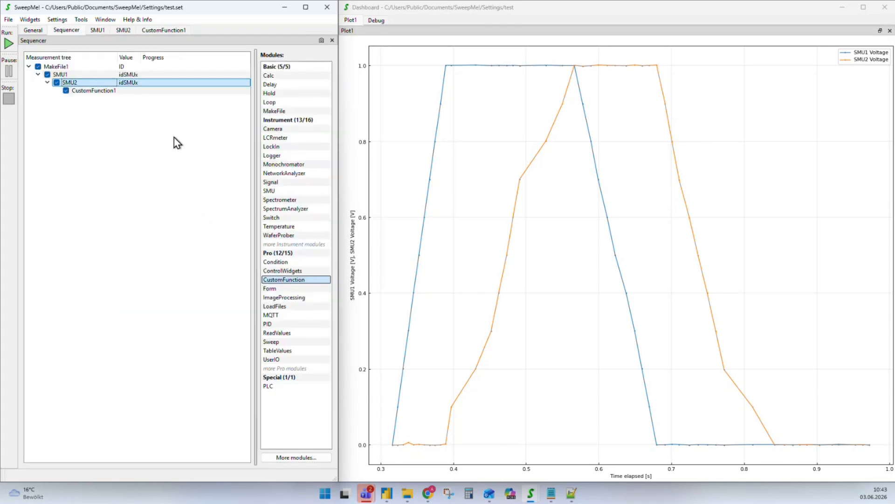
{"action": "key", "text": "Delete"}
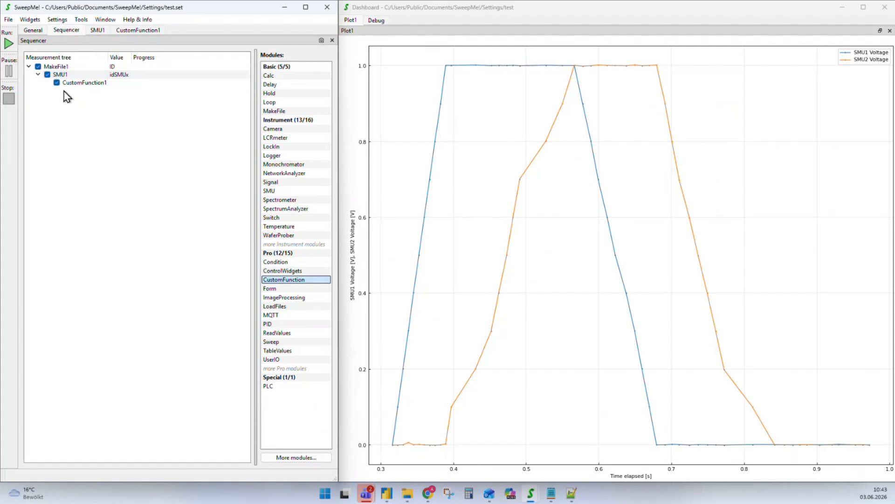
Run the measurement, dismiss the NameError that 'time' is undefined, and return to main.py
{"action": "left_click", "coordinate": [10, 45]}
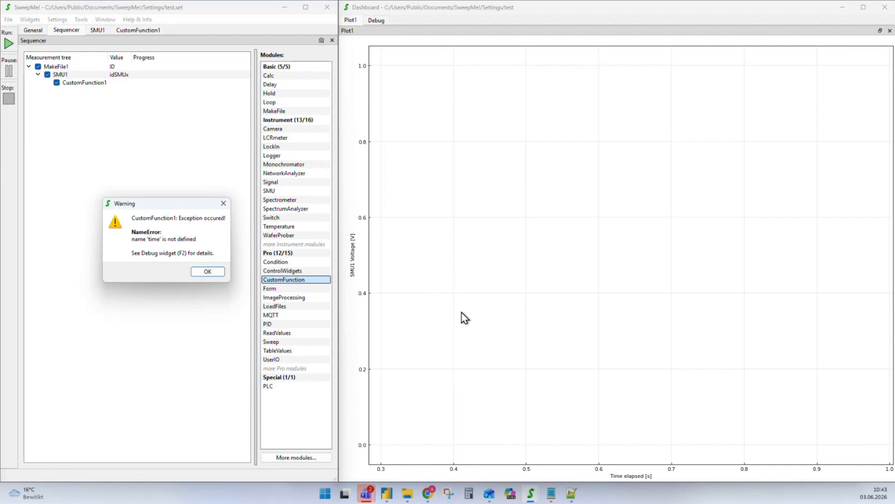
{"action": "left_click", "coordinate": [207, 273]}
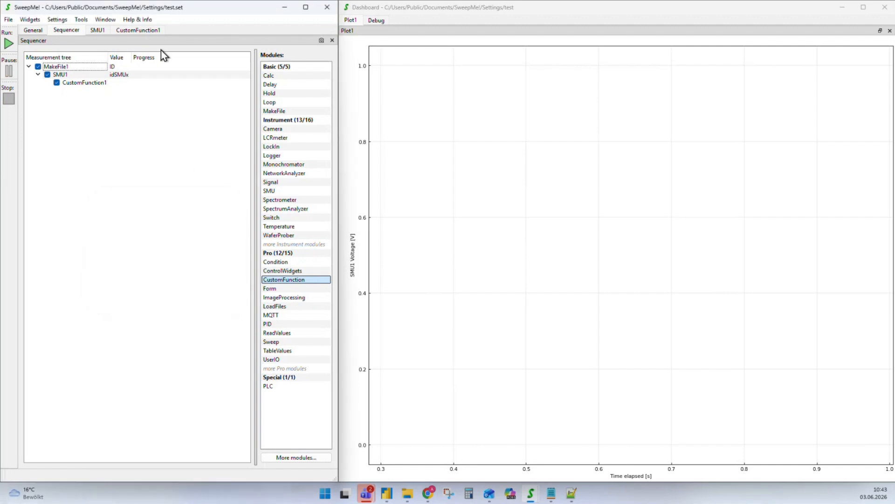
{"action": "left_click", "coordinate": [133, 31]}
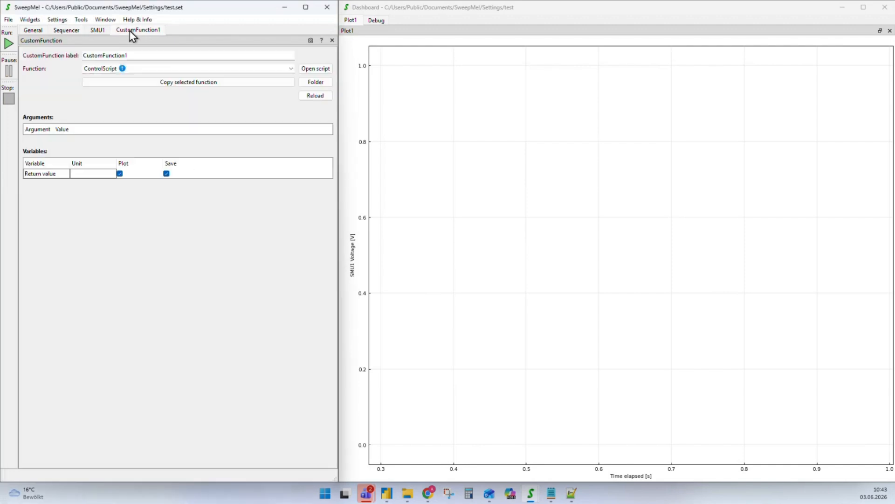
{"action": "left_click", "coordinate": [582, 493]}
Add an 'import time' line below the numpy import in main.py and save it
{"action": "left_click", "coordinate": [438, 143]}
{"action": "key", "text": "Return"}
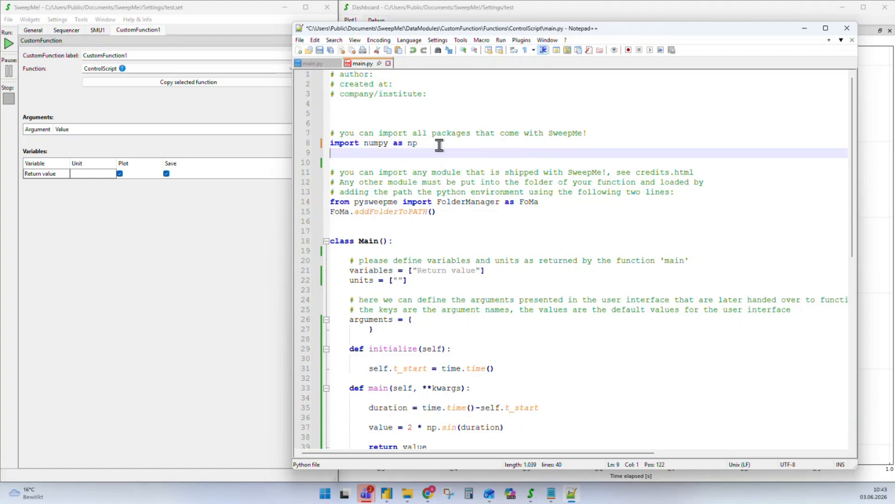
{"action": "type", "text": "import tinme"}
{"action": "key", "text": "ctrl+s"}
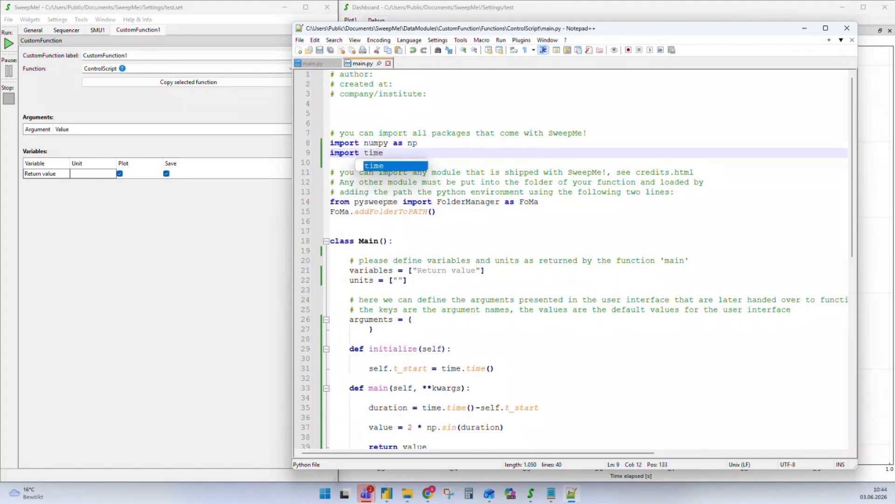
{"action": "key", "text": "Escape"}
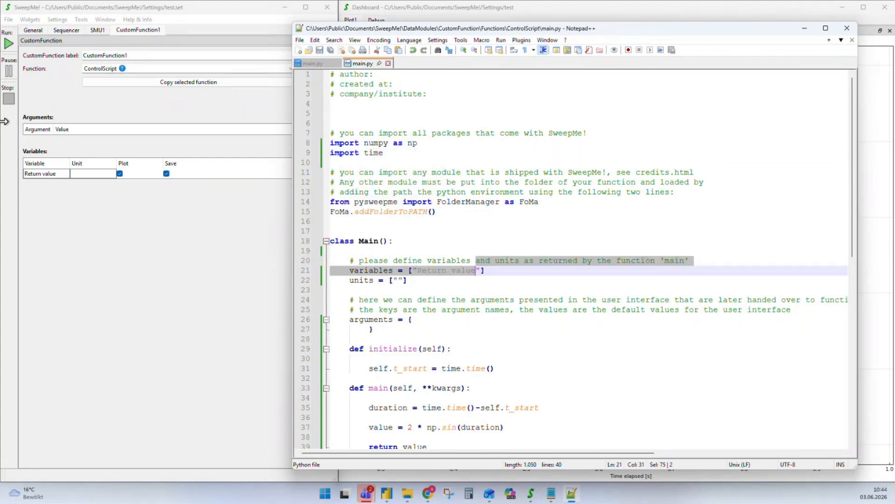
{"action": "left_click", "coordinate": [84, 207]}
{"action": "left_click", "coordinate": [65, 30]}
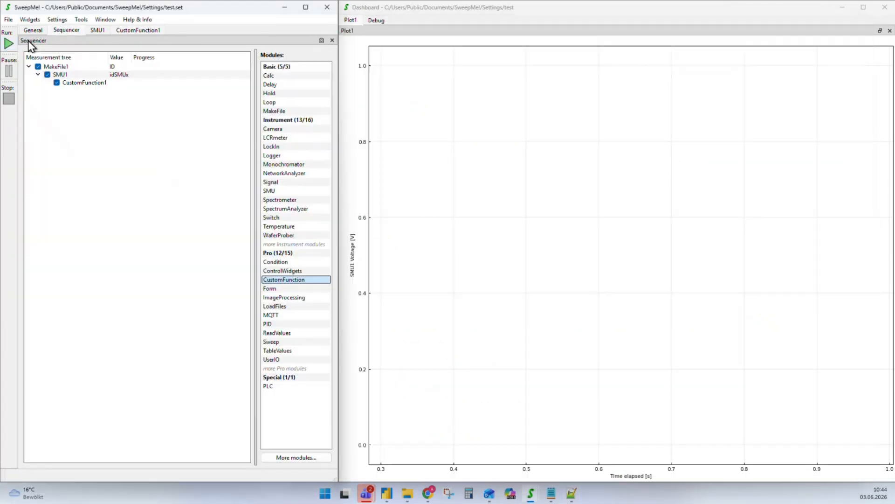
Add an enabled Loop1 step under CustomFunction1 with 0 repetitions for nonstop looping
{"action": "left_click", "coordinate": [9, 44]}
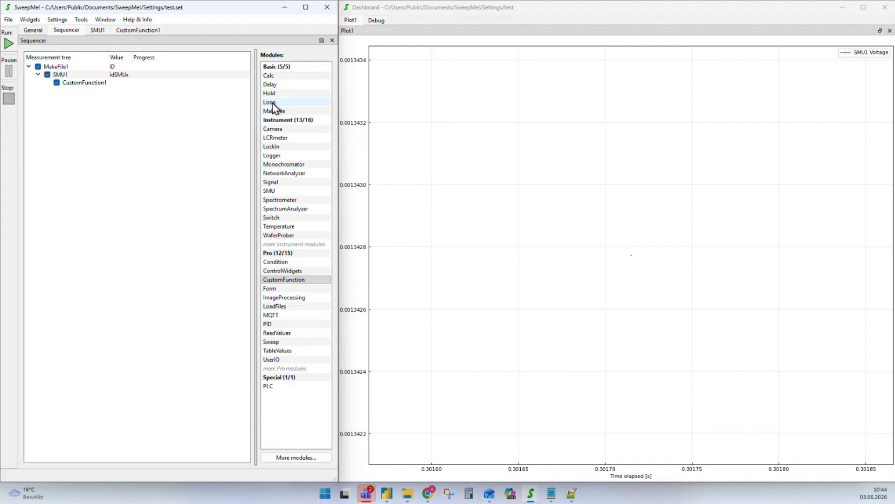
{"action": "left_click_drag", "start_coordinate": [271, 103], "coordinate": [80, 87]}
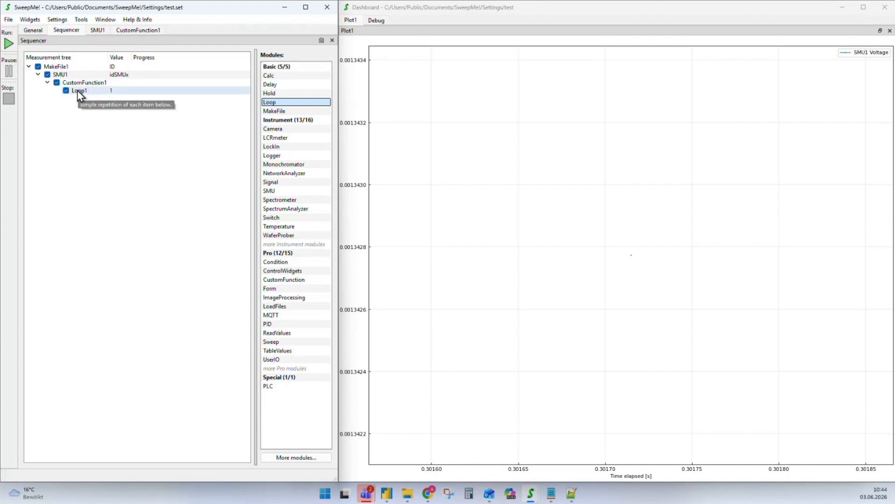
{"action": "double_click", "coordinate": [77, 91]}
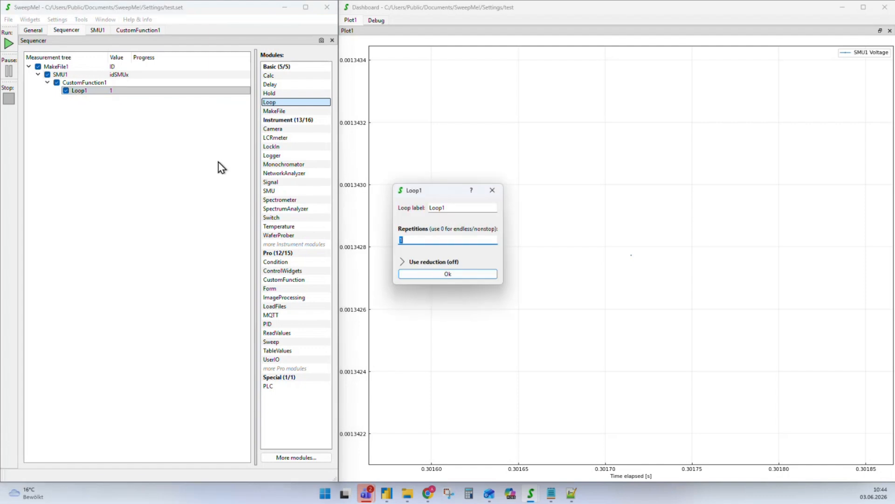
{"action": "type", "text": "0"}
{"action": "key", "text": "Return"}
{"action": "left_click", "coordinate": [66, 91]}
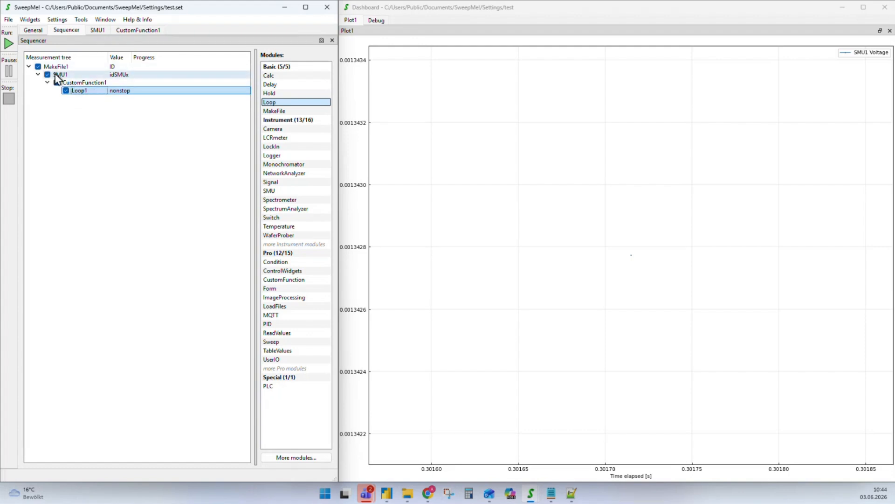
Run the nonstop ±2 V sine measurement, stop it after about 18 s, and open the plot settings
{"action": "left_click", "coordinate": [8, 44]}
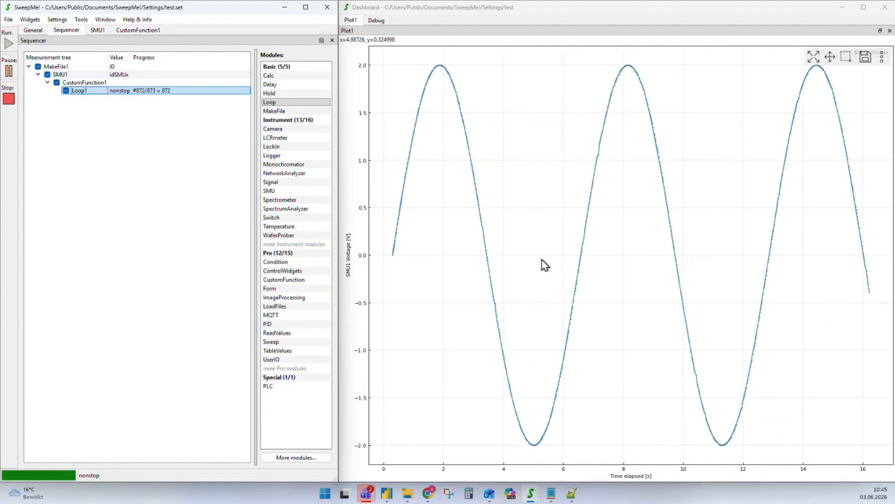
{"action": "left_click", "coordinate": [8, 99]}
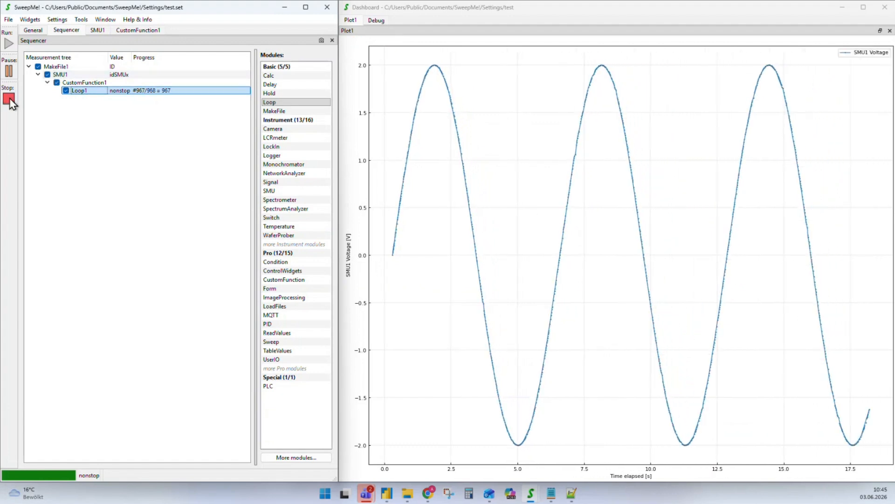
{"action": "double_click", "coordinate": [523, 174]}
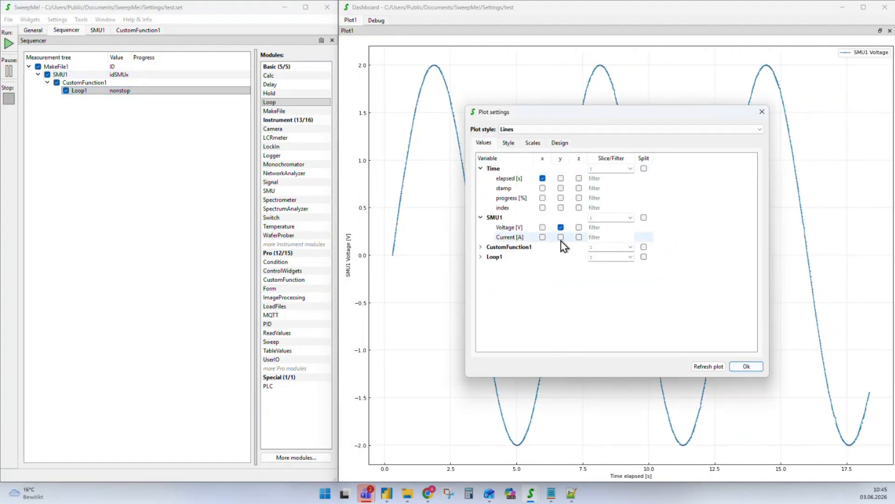
Plot SMU1 Current [A] on the z axis, rerun the measurement, and return to main.py
{"action": "left_click", "coordinate": [579, 236]}
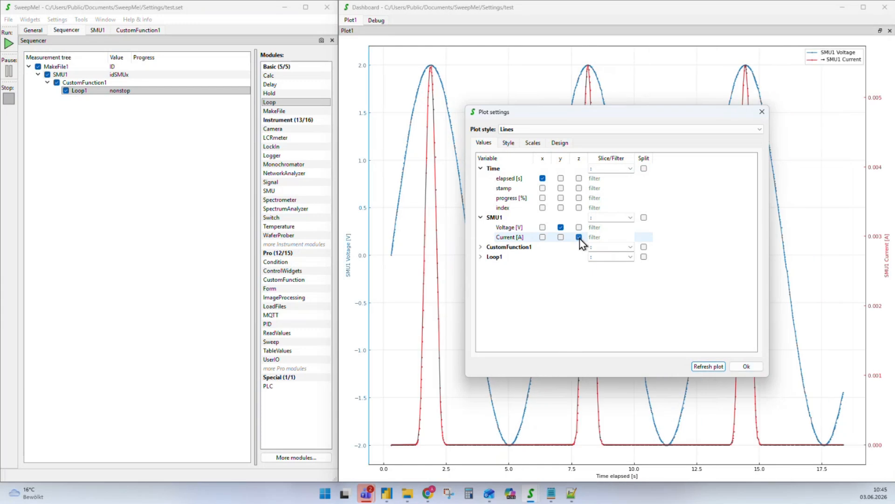
{"action": "left_click", "coordinate": [762, 367]}
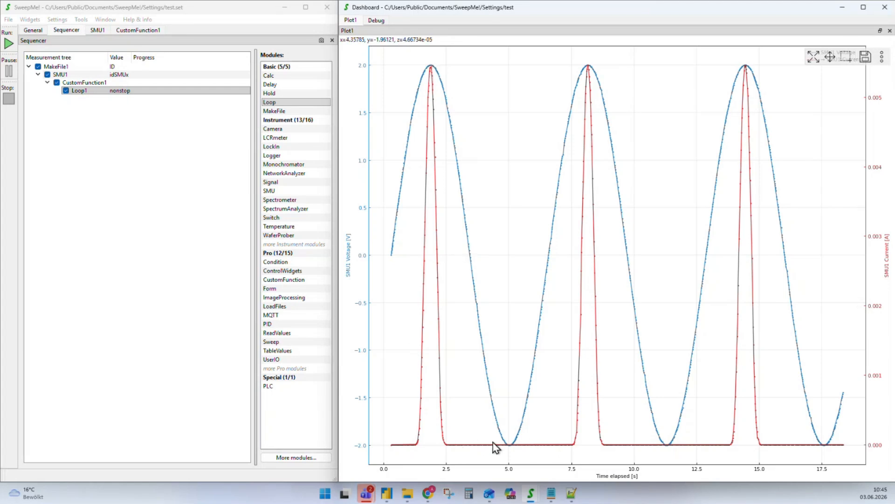
{"action": "left_click", "coordinate": [9, 45]}
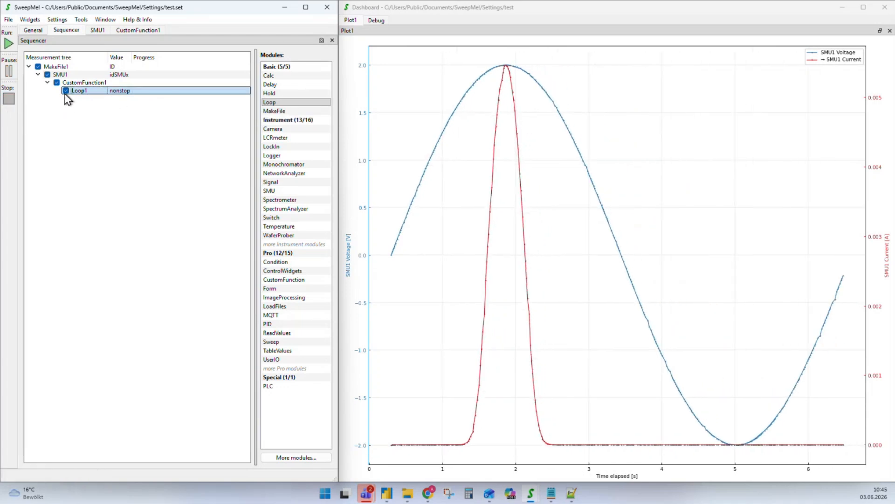
{"action": "left_click", "coordinate": [572, 495]}
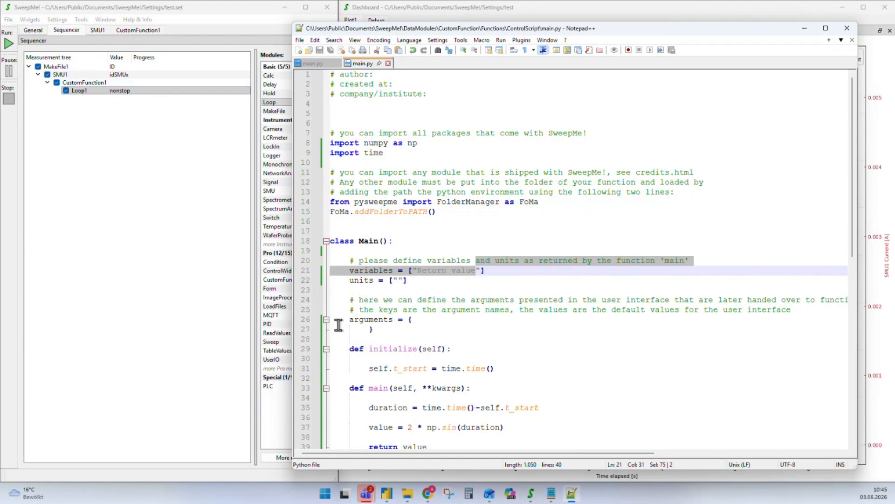
Add ', value2' to main's return line, remove it again, and save main.py unchanged
{"action": "scroll", "coordinate": [479, 309], "scroll_direction": "down", "scroll_amount": 7}
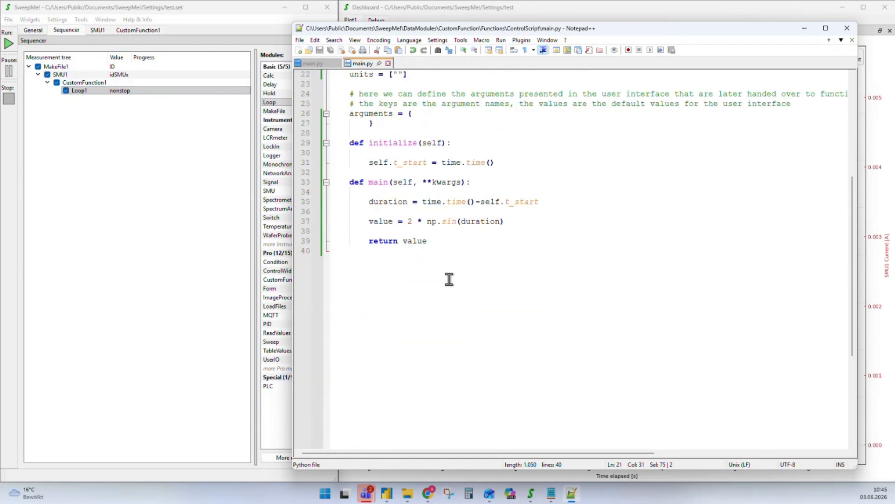
{"action": "scroll", "coordinate": [446, 266], "scroll_direction": "up", "scroll_amount": 2}
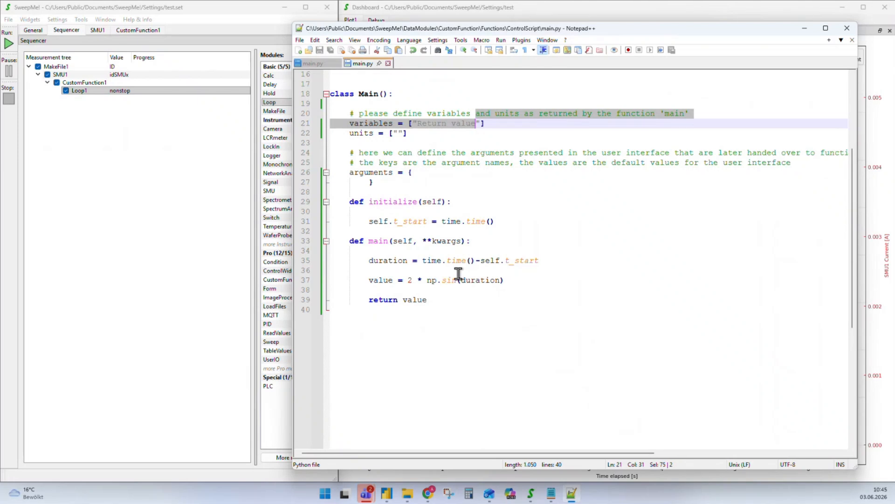
{"action": "left_click", "coordinate": [439, 302]}
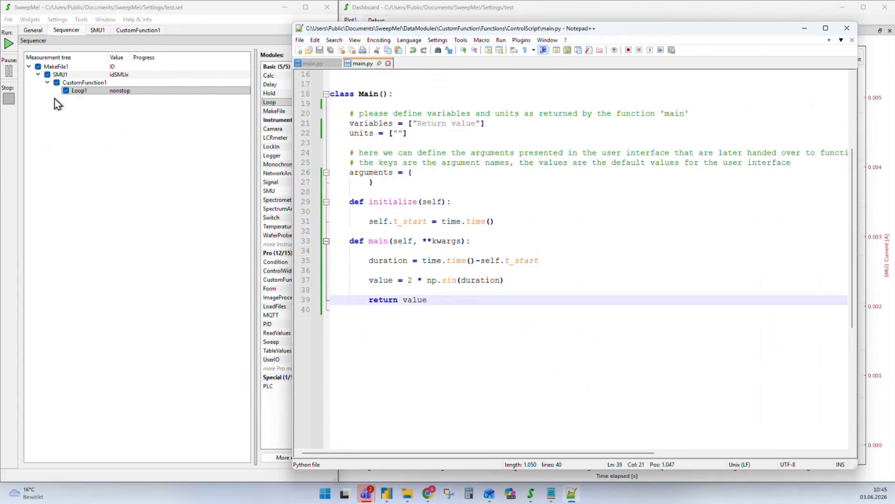
{"action": "type", "text": ", v"}
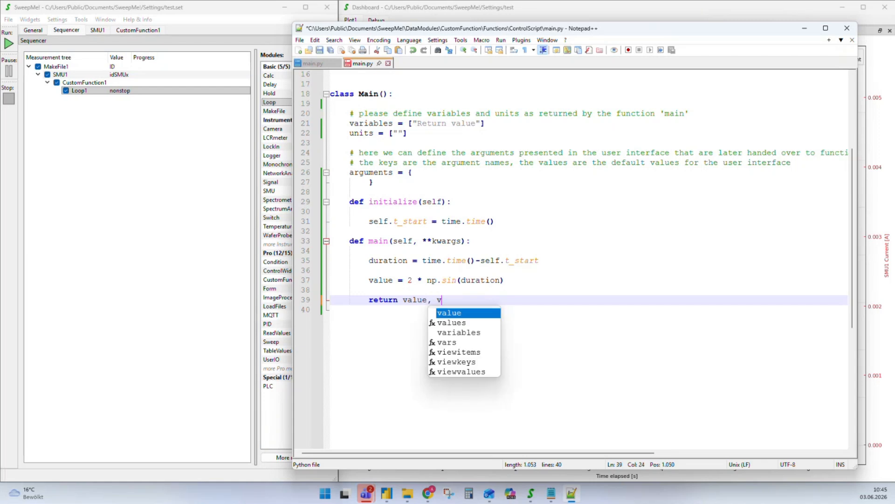
{"action": "type", "text": "alue2"}
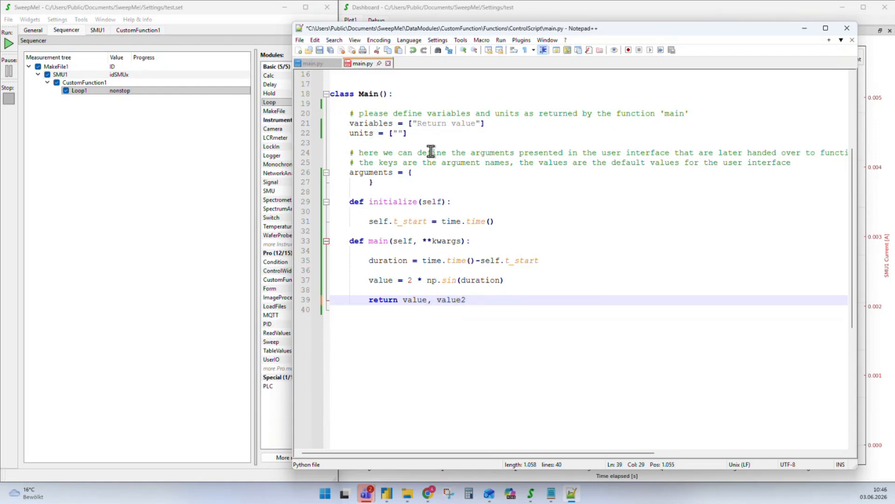
{"action": "left_click_drag", "start_coordinate": [466, 300], "coordinate": [435, 301]}
{"action": "key", "text": "BackSpace"}
{"action": "key", "text": "ctrl+s"}
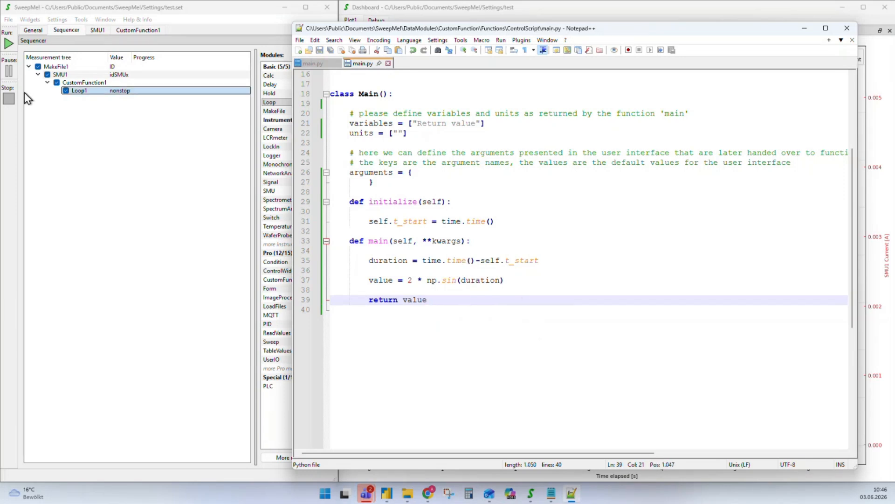
{"action": "left_click", "coordinate": [71, 91]}
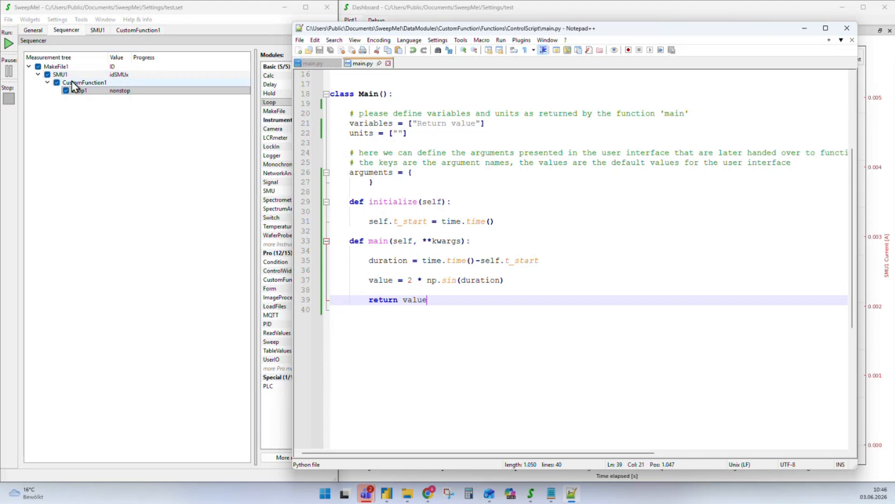
{"action": "left_click", "coordinate": [146, 229]}
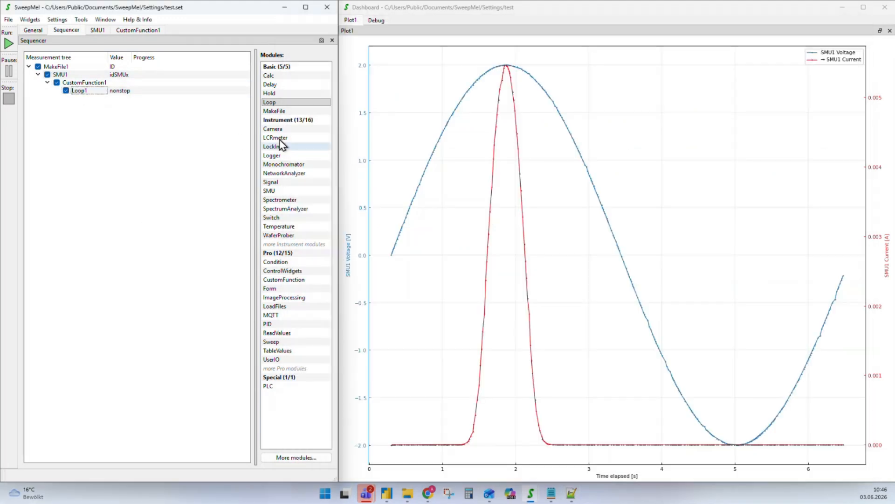
Add a Condition1 module under Loop1, executed after each point
{"action": "mouse_move", "coordinate": [275, 264]}
{"action": "left_mouse_down"}
{"action": "mouse_move", "coordinate": [66, 172]}
{"action": "mouse_move", "coordinate": [85, 94]}
{"action": "left_mouse_up"}
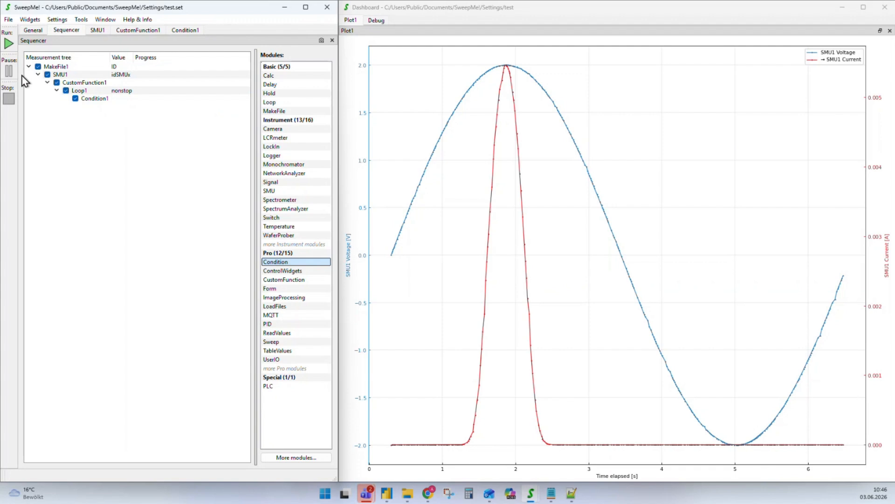
{"action": "double_click", "coordinate": [92, 100]}
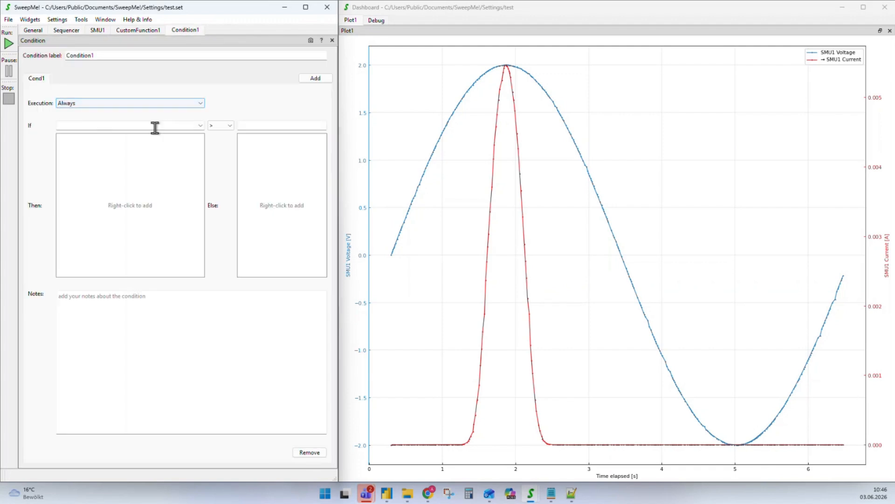
{"action": "left_click", "coordinate": [202, 103]}
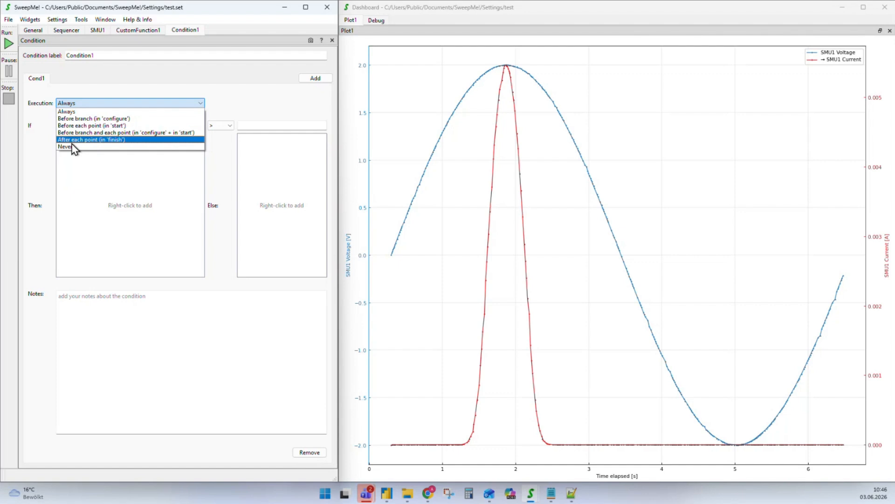
{"action": "left_click", "coordinate": [99, 140]}
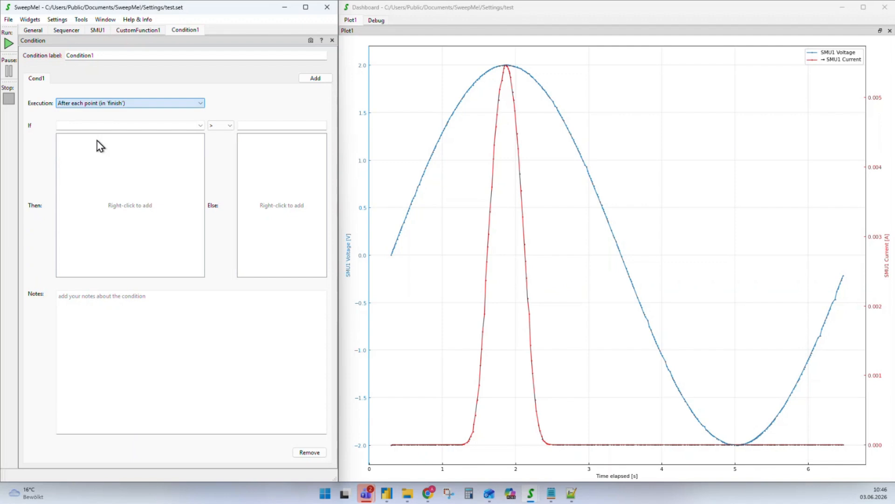
Make Condition1 skip the current branch when SMU1_Voltage_V exceeds 1.9
{"action": "left_click", "coordinate": [201, 125]}
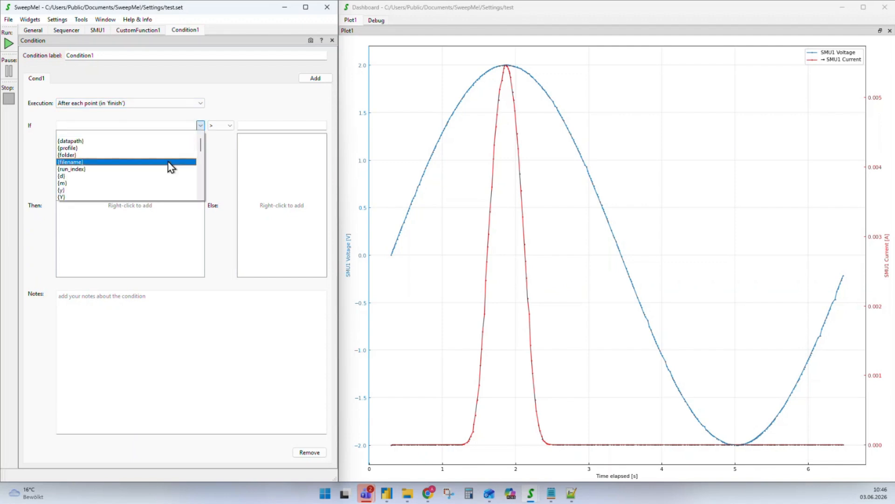
{"action": "scroll", "coordinate": [171, 167], "scroll_direction": "down", "scroll_amount": 10}
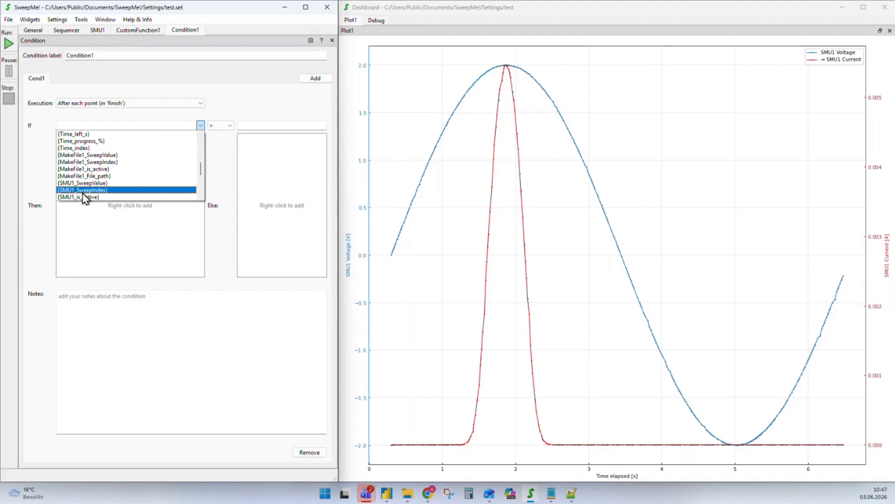
{"action": "scroll", "coordinate": [85, 198], "scroll_direction": "down", "scroll_amount": 2}
{"action": "left_click", "coordinate": [88, 162]}
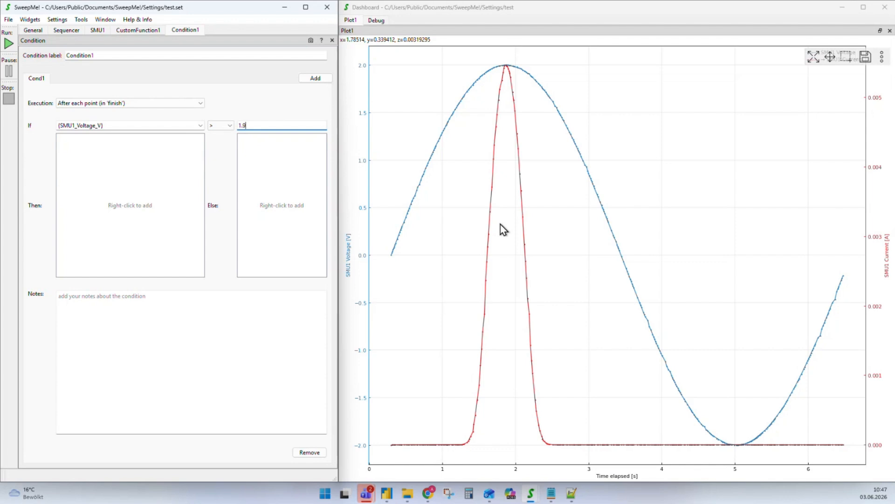
{"action": "right_click", "coordinate": [113, 190]}
{"action": "mouse_move", "coordinate": [135, 195]}
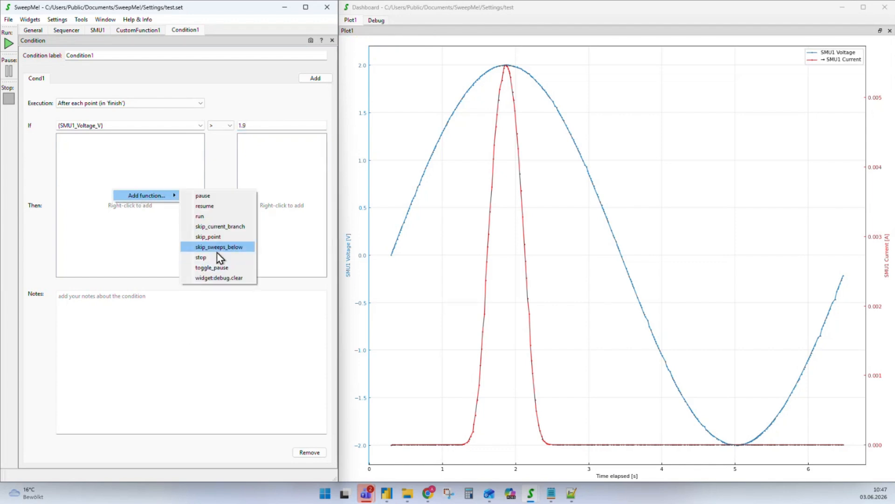
{"action": "left_click", "coordinate": [247, 226]}
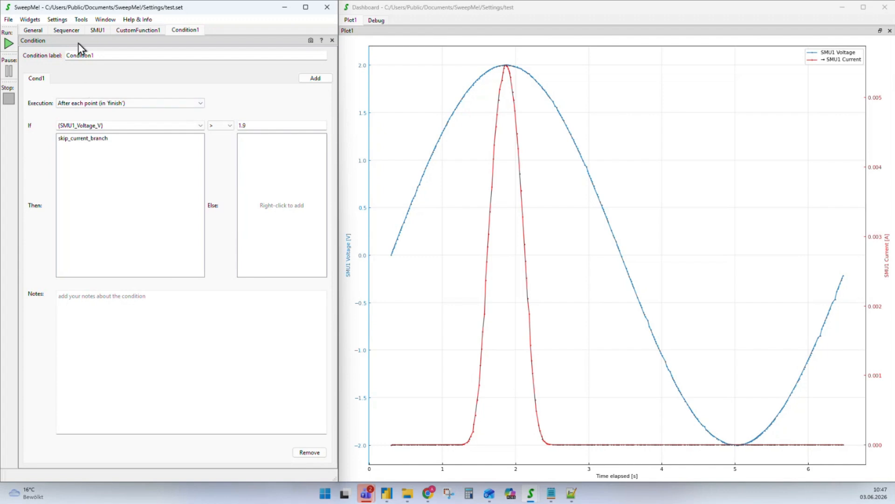
{"action": "left_click", "coordinate": [66, 30]}
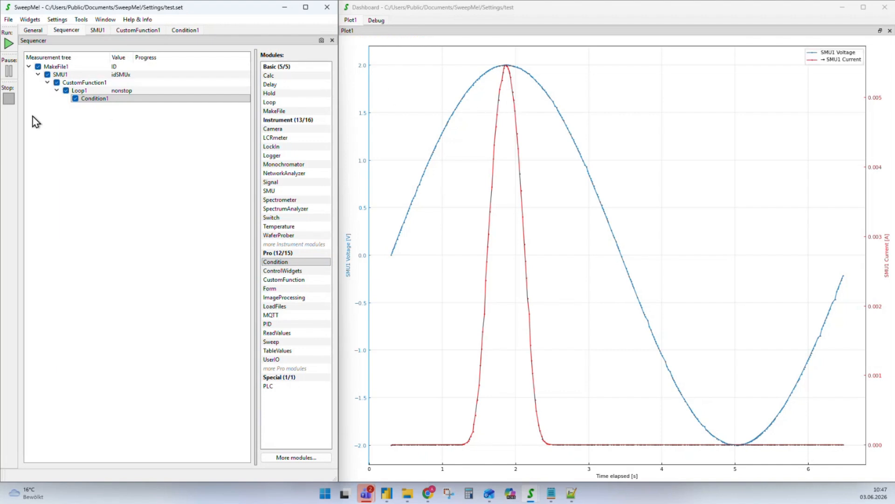
Run the measurement until it stops near 1.9 V, then add a Loop2 module under SMU1
{"action": "left_click", "coordinate": [8, 44]}
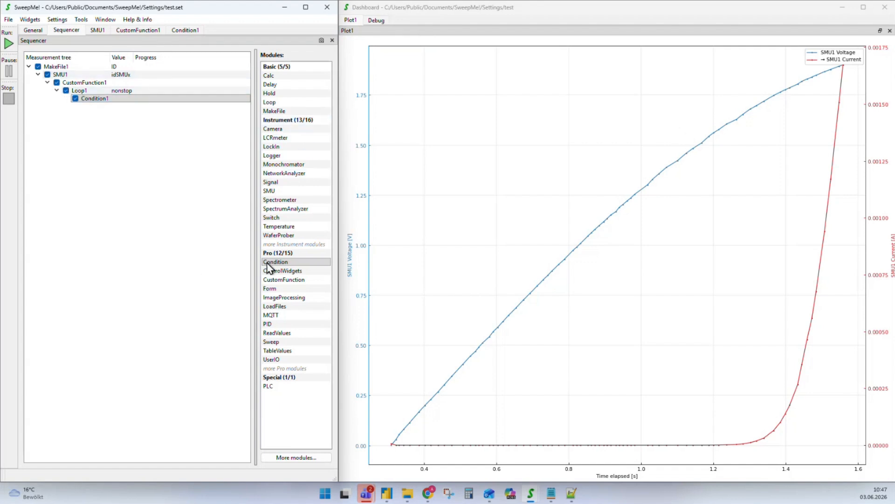
{"action": "left_click_drag", "start_coordinate": [270, 102], "coordinate": [72, 78]}
Give Loop2 100 repetitions and run the sequence again
{"action": "double_click", "coordinate": [69, 107]}
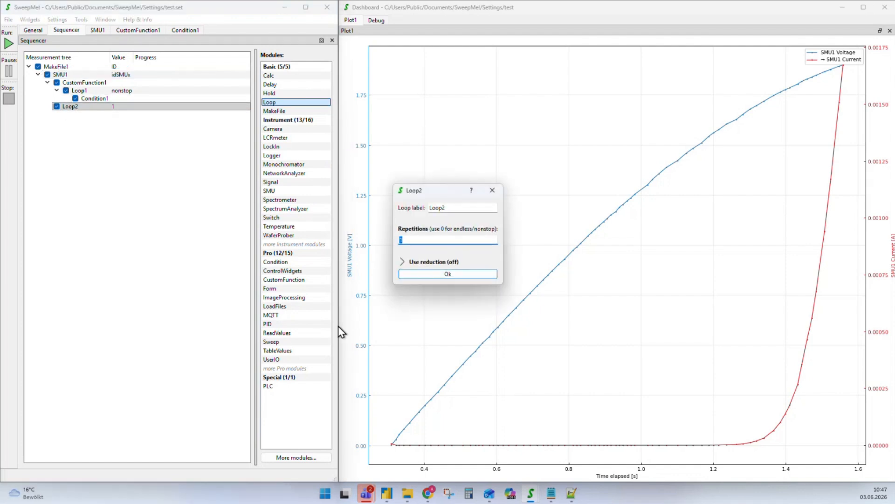
{"action": "key", "text": "Return"}
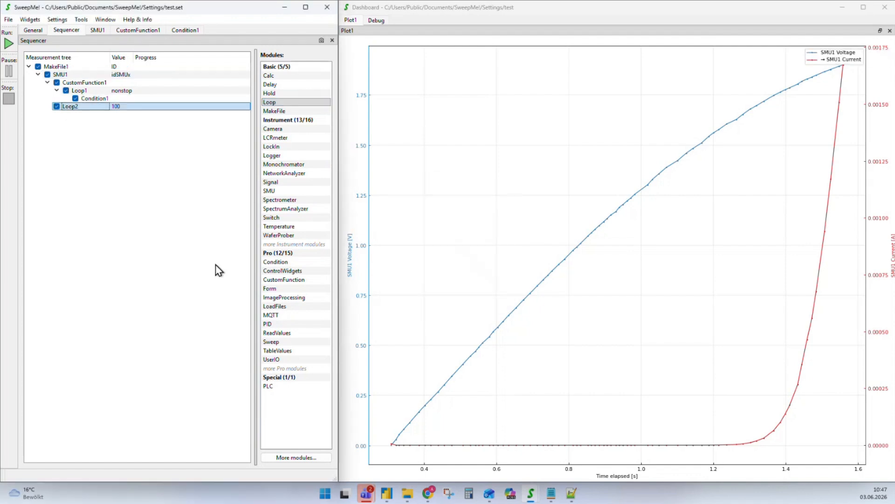
{"action": "left_click", "coordinate": [9, 45]}
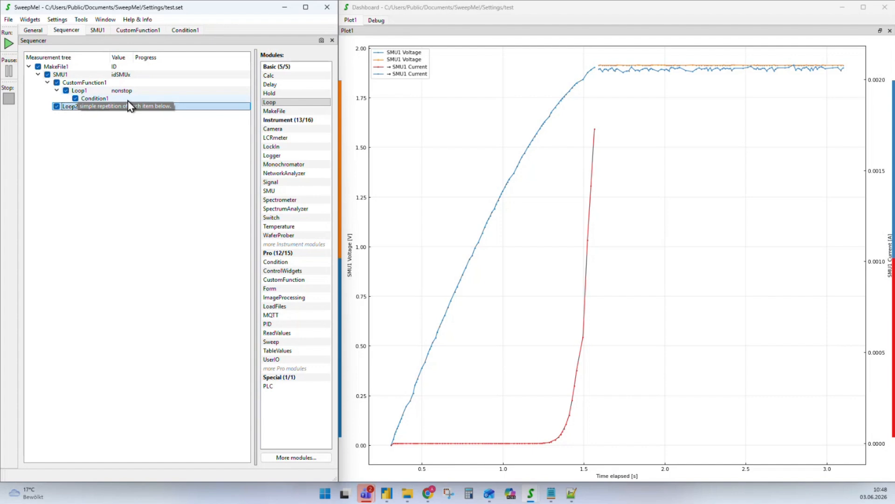
In main.py, declare a second variable Success with an empty unit and save
{"action": "double_click", "coordinate": [87, 84]}
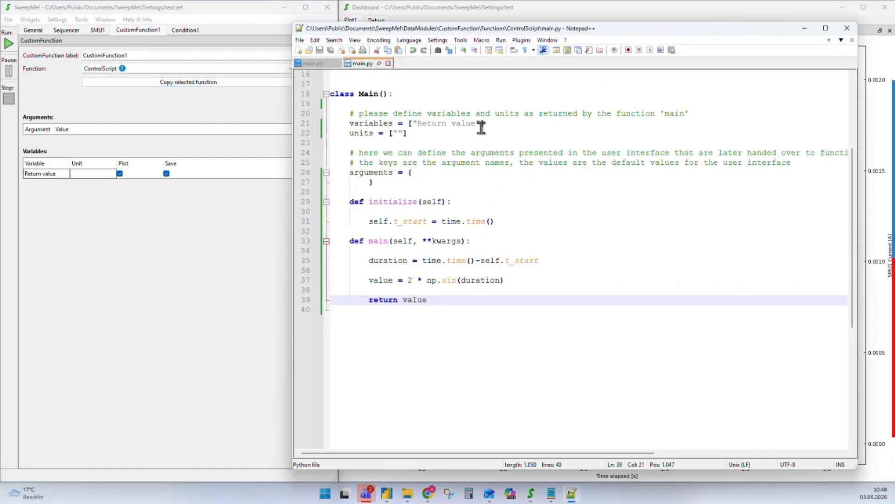
{"action": "left_click", "coordinate": [480, 125]}
{"action": "type", "text": ", "}
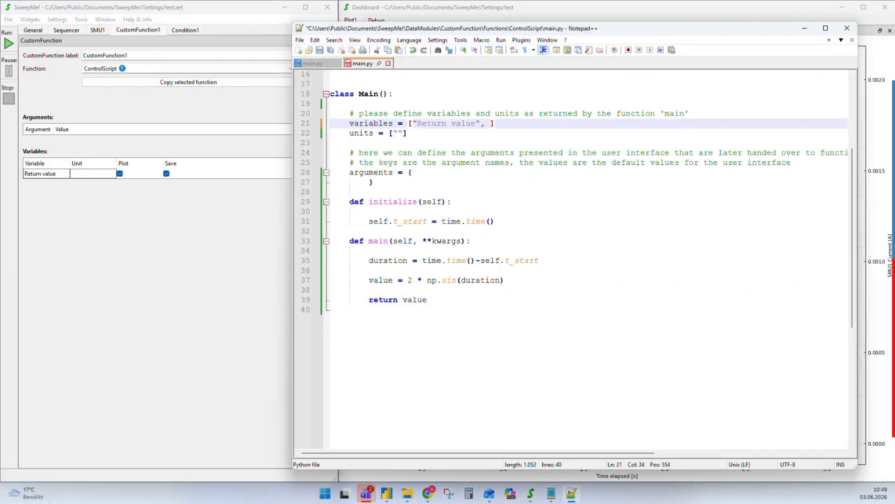
{"action": "type", "text": "\" F"}
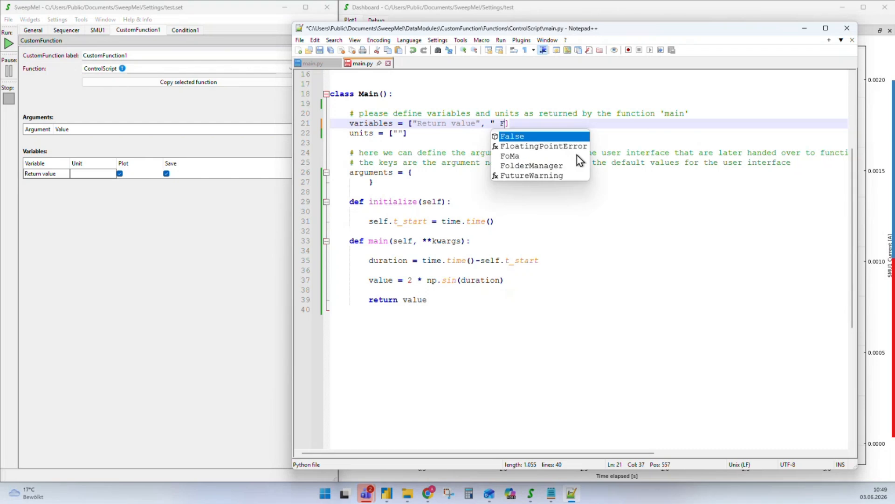
{"action": "key", "text": "BackSpace"}
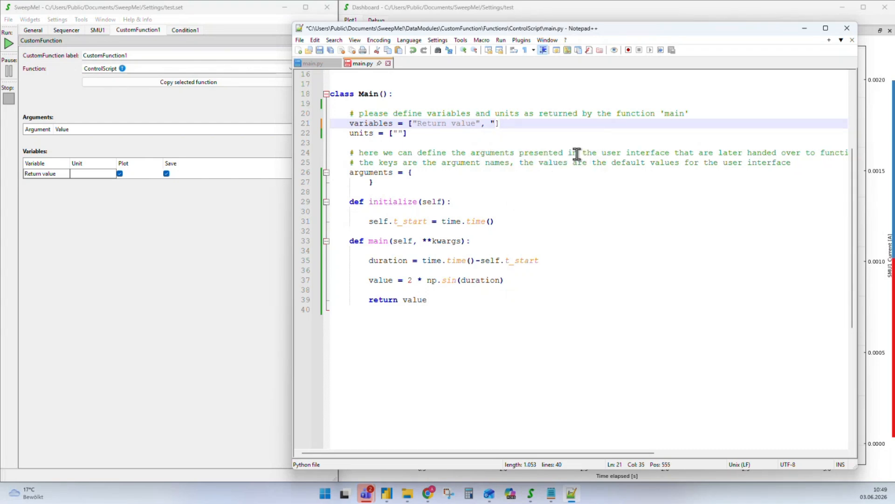
{"action": "type", "text": "F"}
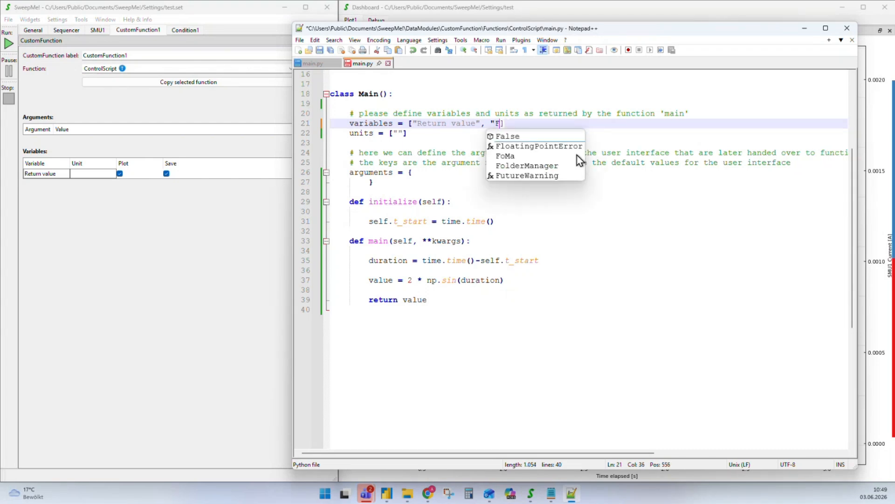
{"action": "type", "text": "lag\""}
{"action": "left_click", "coordinate": [403, 133]}
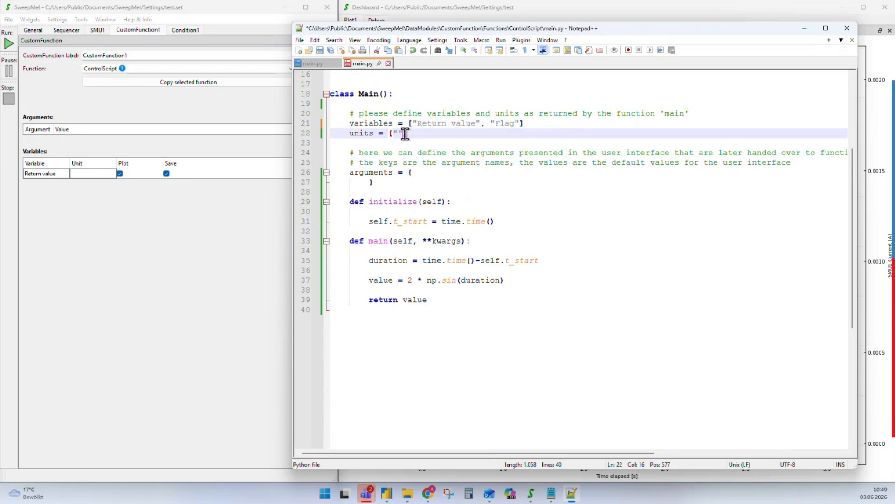
{"action": "type", "text": ", \""}
{"action": "left_click", "coordinate": [515, 125]}
{"action": "key", "text": "BackSpace"}
{"action": "type", "text": "Suce"}
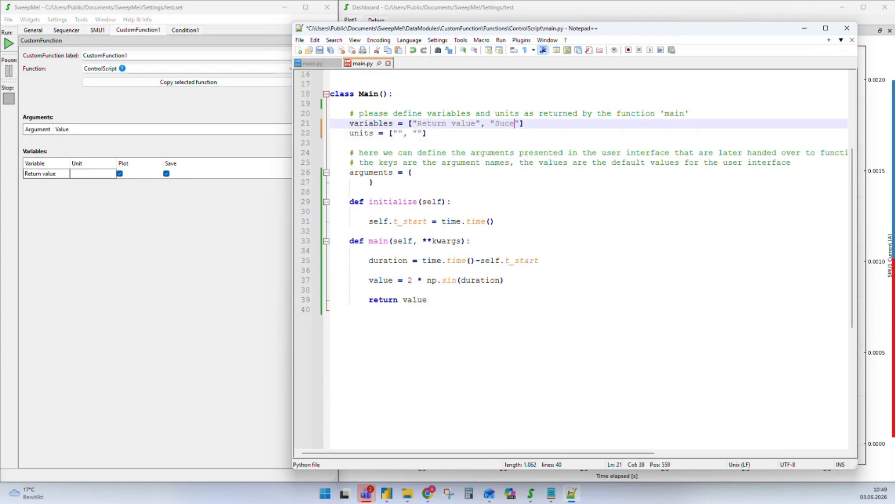
{"action": "type", "text": "cess"}
{"action": "key", "text": "ctrl+s"}
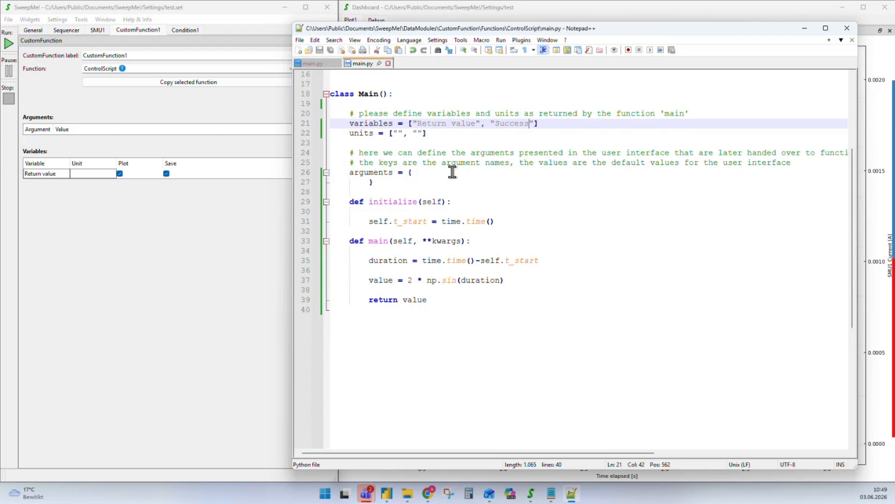
Add success = duration > 10, make the function return value, success, and save main.py
{"action": "left_click", "coordinate": [519, 282]}
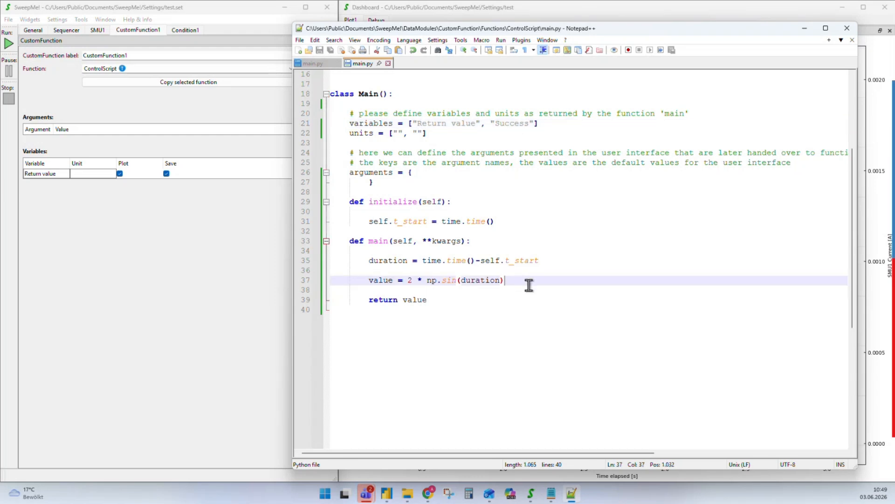
{"action": "key", "text": "Return"}
{"action": "key", "text": "Return"}
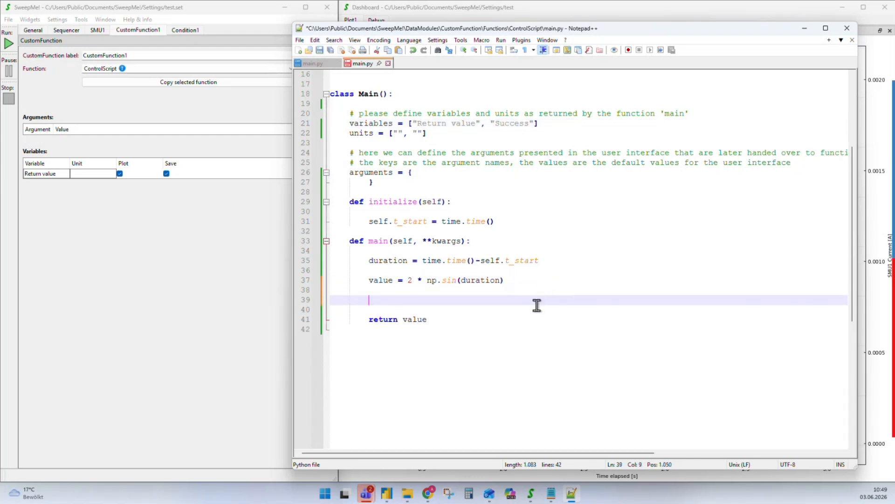
{"action": "type", "text": "suce"}
{"action": "type", "text": "cess"}
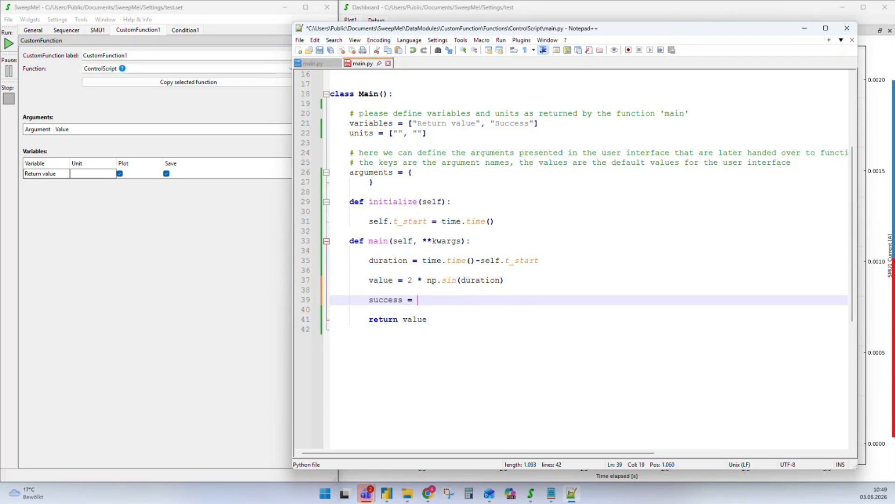
{"action": "type", "text": " = durat"}
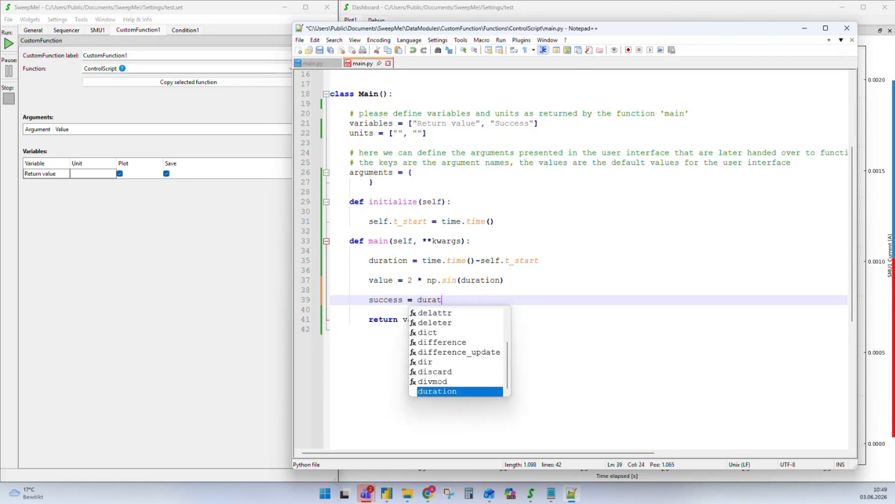
{"action": "type", "text": "ion > 10"}
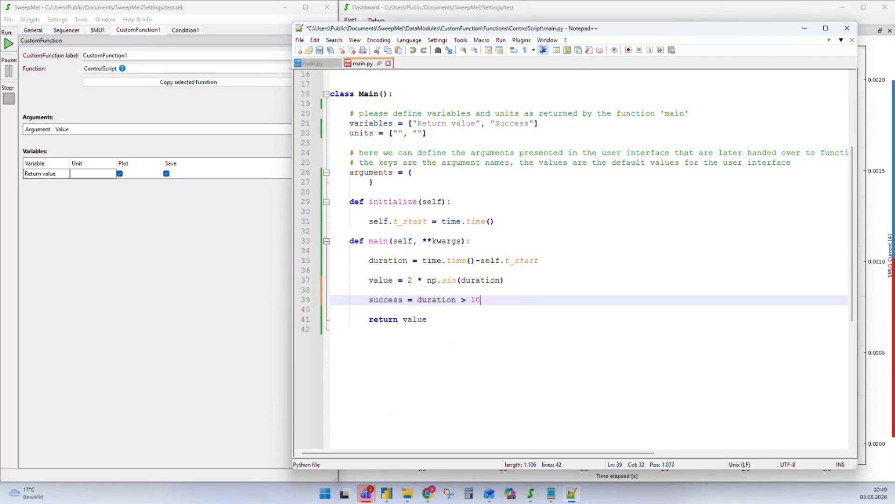
{"action": "left_click", "coordinate": [438, 321]}
{"action": "type", "text": ", success"}
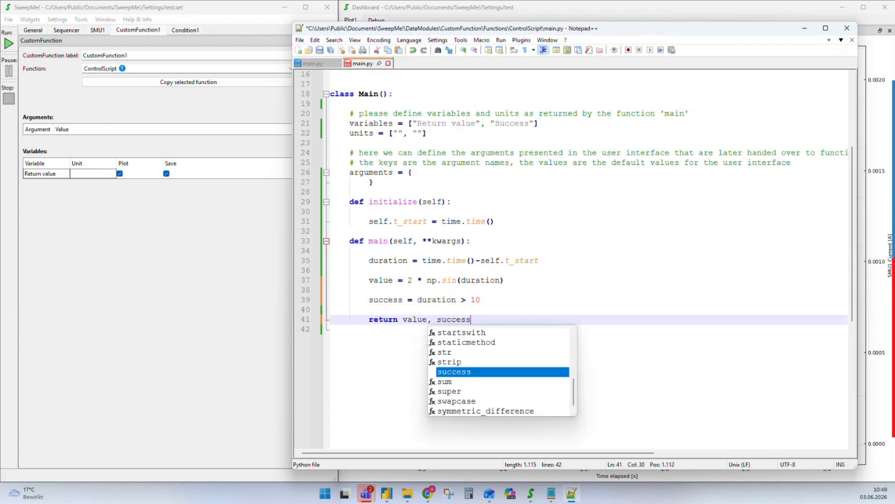
{"action": "key", "text": "ctrl+s"}
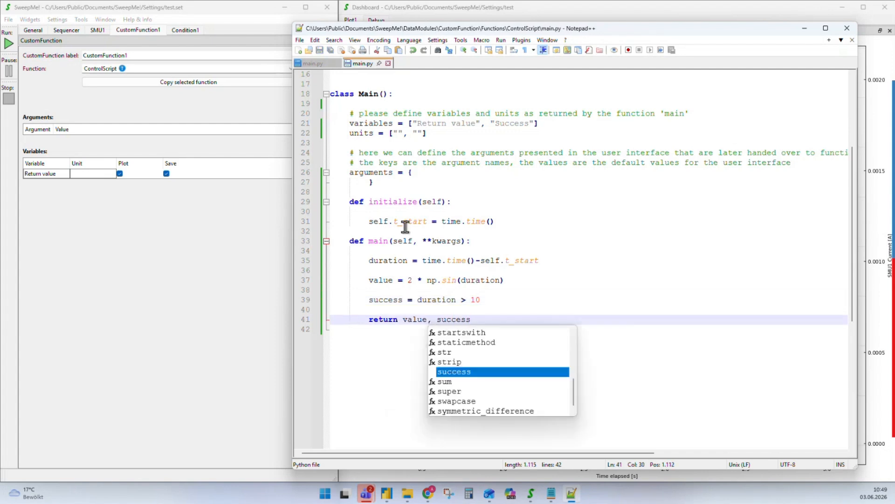
{"action": "left_click", "coordinate": [114, 316]}
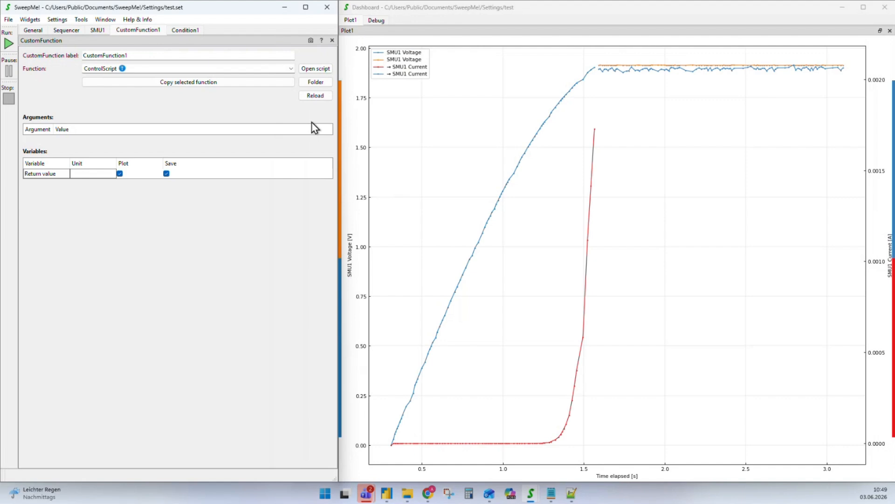
Reload CustomFunction1's script so Success appears among Condition1's If variables
{"action": "left_click", "coordinate": [312, 94]}
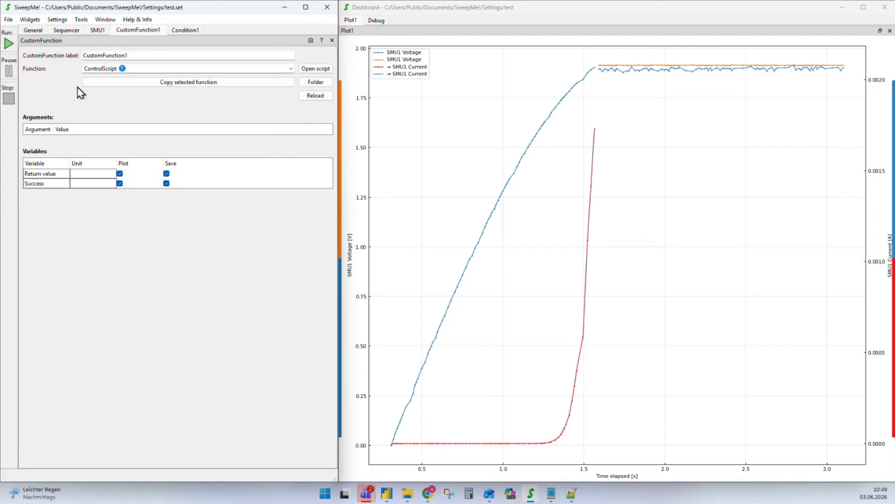
{"action": "left_click", "coordinate": [182, 30]}
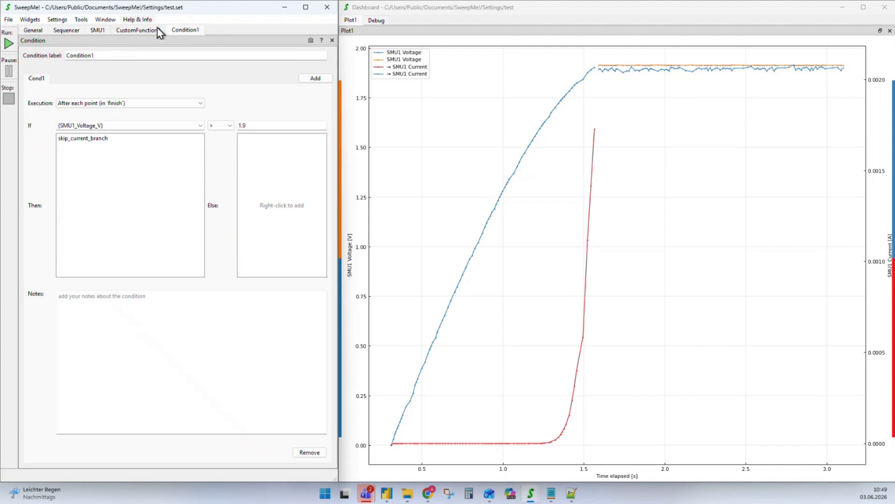
{"action": "left_click", "coordinate": [198, 128]}
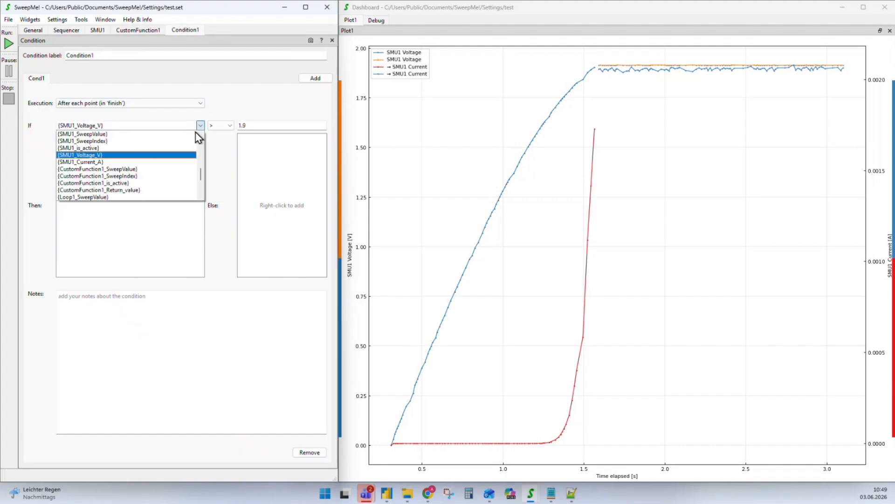
{"action": "scroll", "coordinate": [149, 181], "scroll_direction": "down", "scroll_amount": 3}
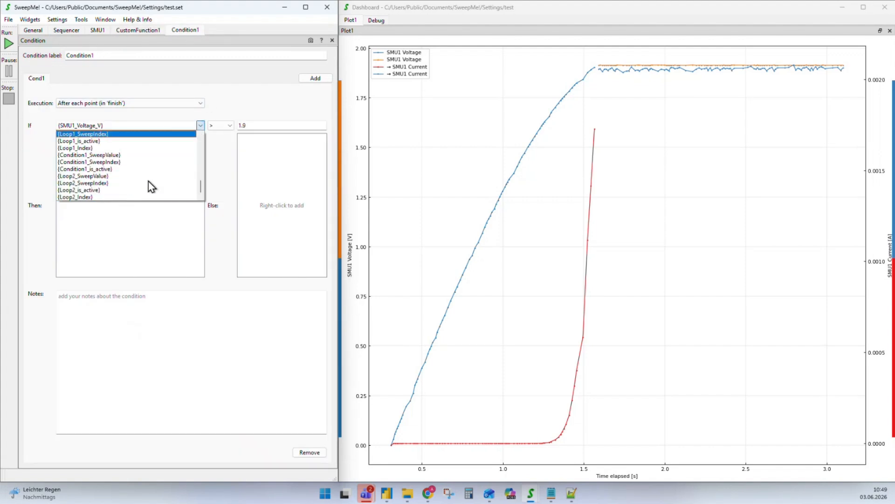
{"action": "scroll", "coordinate": [149, 181], "scroll_direction": "up", "scroll_amount": 2}
{"action": "scroll", "coordinate": [148, 181], "scroll_direction": "down", "scroll_amount": 2}
{"action": "left_click", "coordinate": [66, 31]}
{"action": "left_click", "coordinate": [177, 29]}
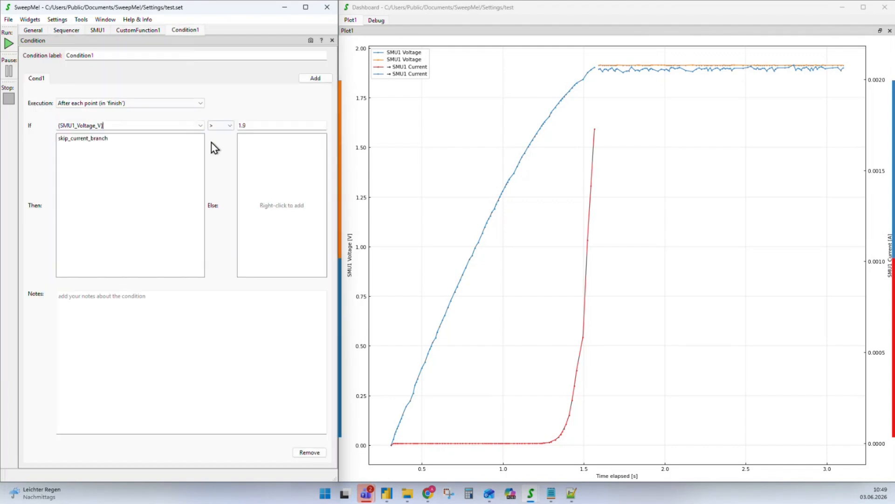
{"action": "left_click", "coordinate": [200, 126]}
Set Condition1 to If {CustomFunction1_Success} is True, then start the measurement
{"action": "left_click", "coordinate": [98, 177]}
{"action": "left_click", "coordinate": [229, 126]}
{"action": "left_click", "coordinate": [212, 175]}
{"action": "key", "text": "Tab"}
{"action": "type", "text": "True"}
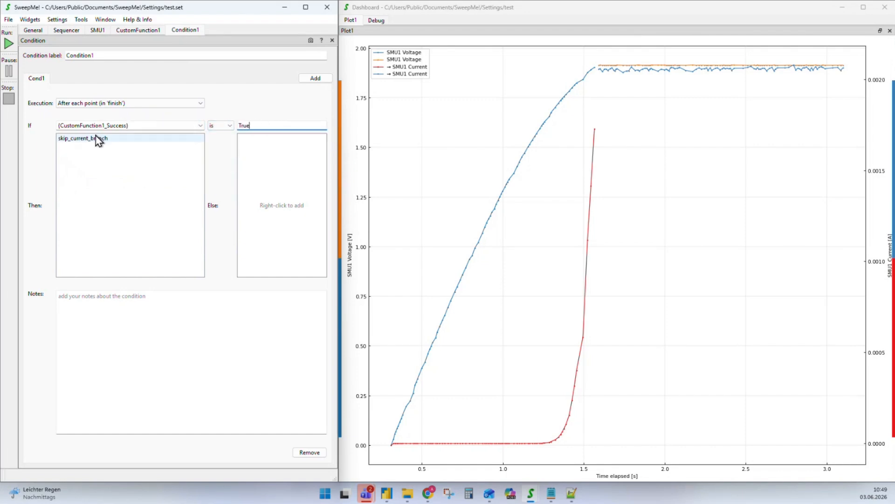
{"action": "left_click", "coordinate": [215, 188]}
{"action": "left_click", "coordinate": [65, 30]}
{"action": "left_click", "coordinate": [8, 43]}
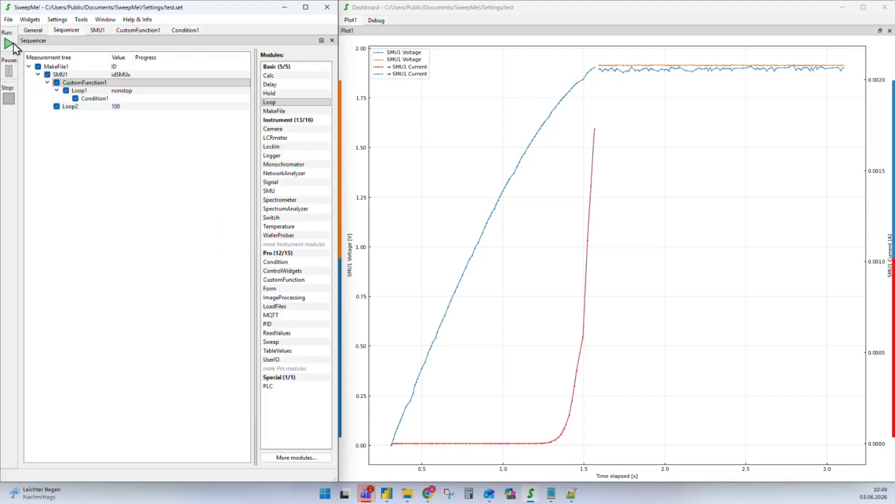
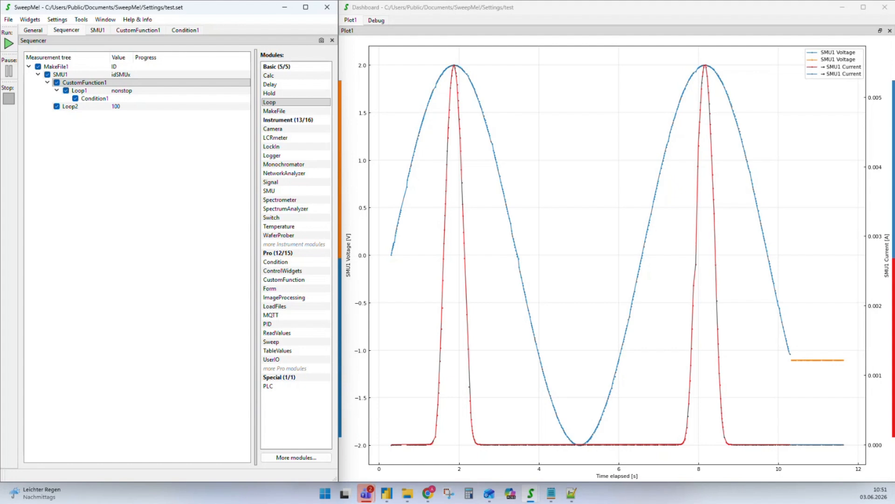
Look over the sequence tree, selecting Loop2, then bring up CustomFunction1's ControlScript settings
{"action": "left_click", "coordinate": [69, 189]}
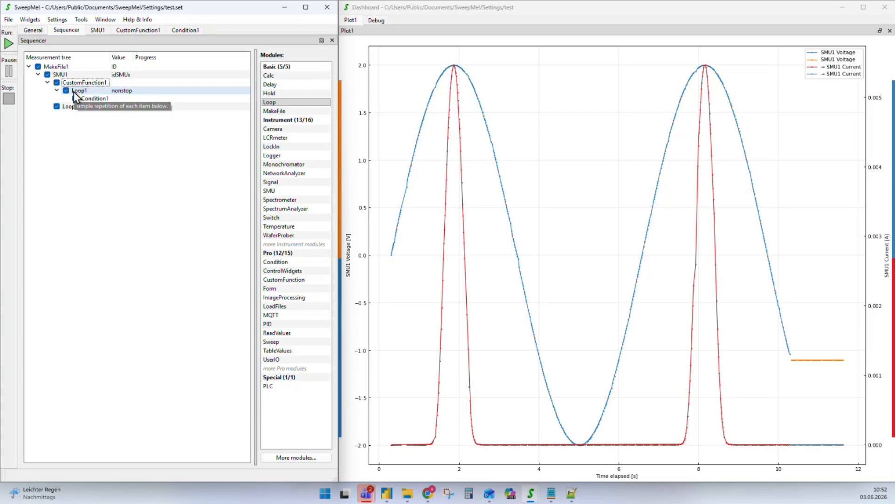
{"action": "left_click", "coordinate": [65, 108]}
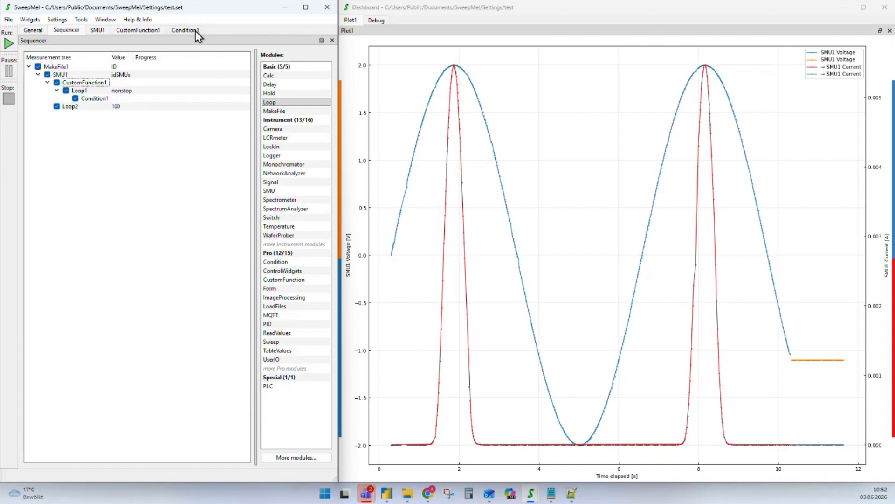
{"action": "left_click", "coordinate": [136, 30]}
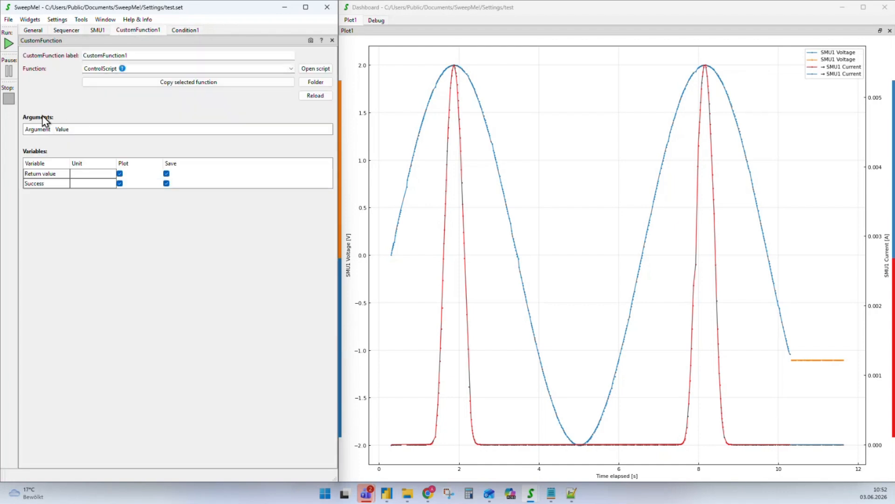
Add "Input": (), to the arguments in main.py and save the script
{"action": "left_click", "coordinate": [567, 498]}
{"action": "left_click", "coordinate": [452, 173]}
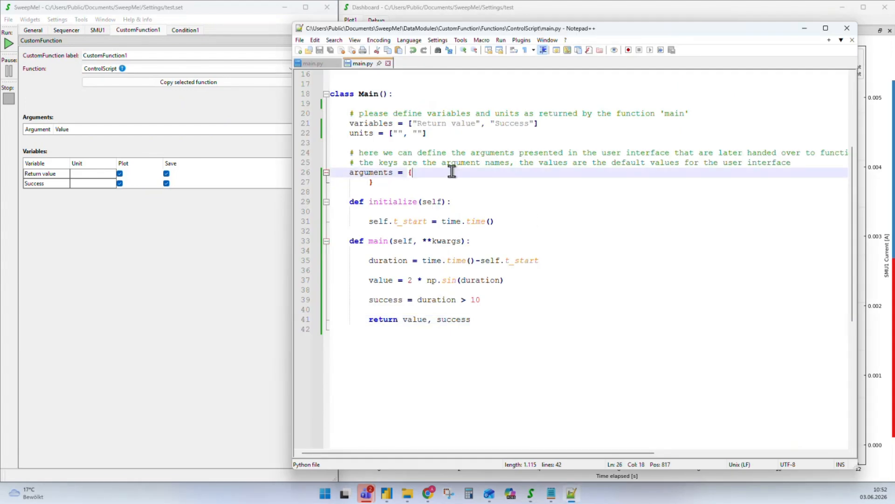
{"action": "type", "text": "\"Inu"}
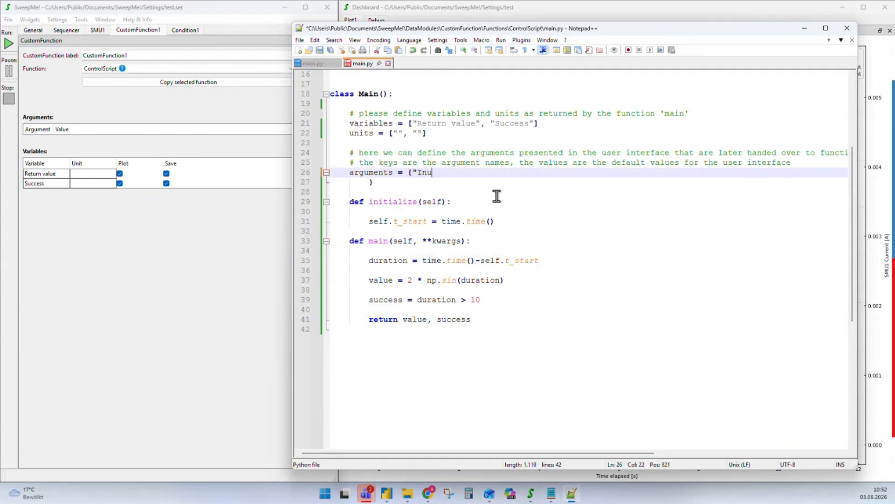
{"action": "key", "text": "BackSpace"}
{"action": "key", "text": "BackSpace"}
{"action": "type", "text": "nput\":  (),"}
{"action": "key", "text": "ctrl+s"}
Reload CustomFunction1's script and set the Input argument to SMU1 Current [A]
{"action": "left_click", "coordinate": [129, 96]}
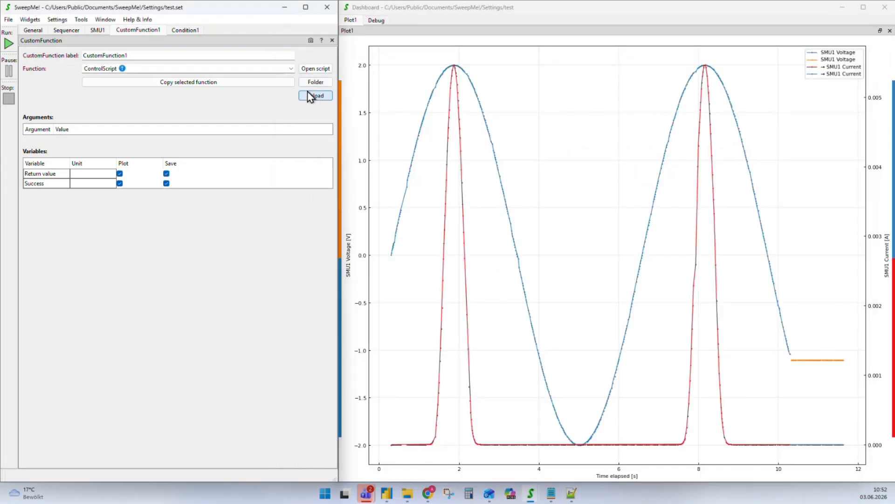
{"action": "left_click", "coordinate": [308, 94]}
{"action": "left_click", "coordinate": [570, 497]}
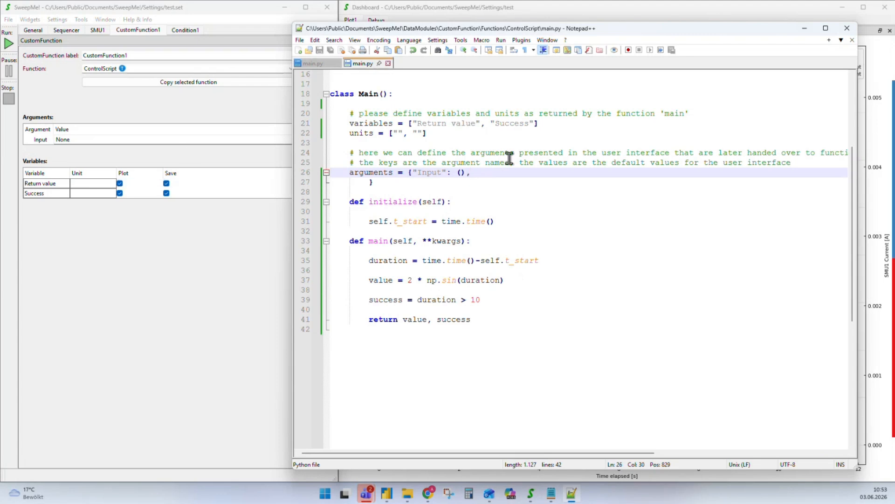
{"action": "left_click", "coordinate": [146, 161]}
{"action": "left_click", "coordinate": [327, 142]}
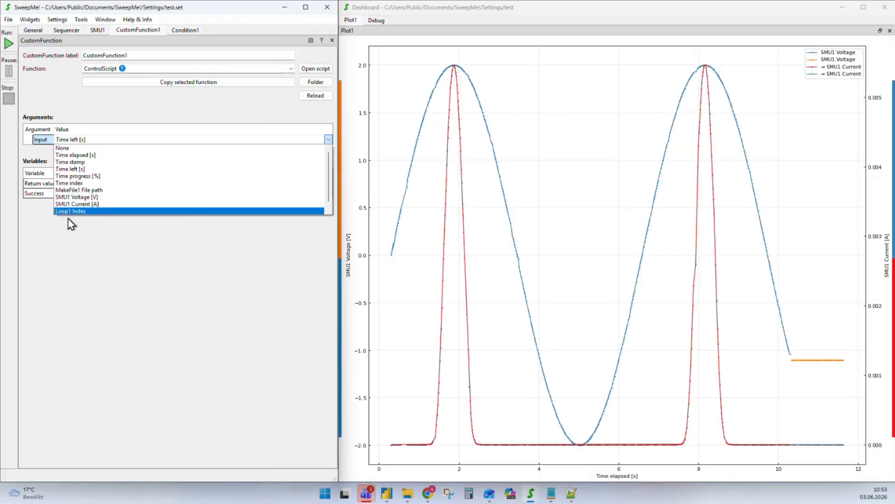
{"action": "left_click", "coordinate": [78, 204]}
{"action": "key", "text": "alt+Tab"}
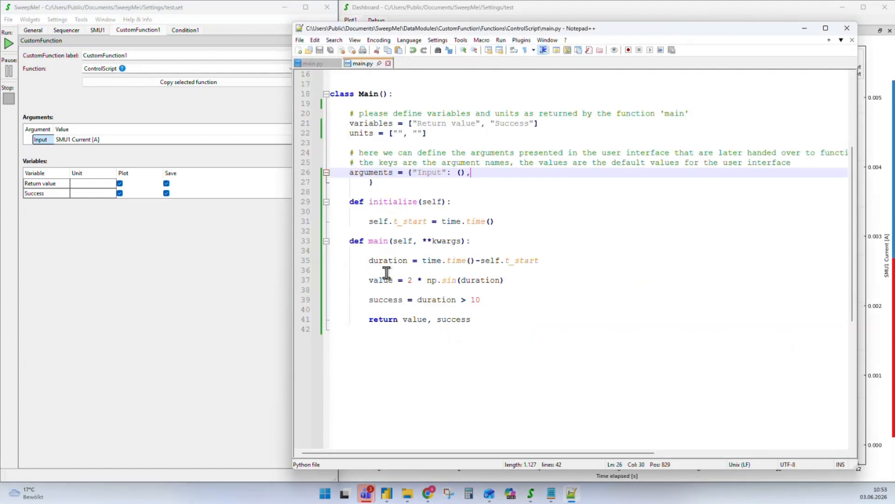
{"action": "left_click", "coordinate": [512, 233]}
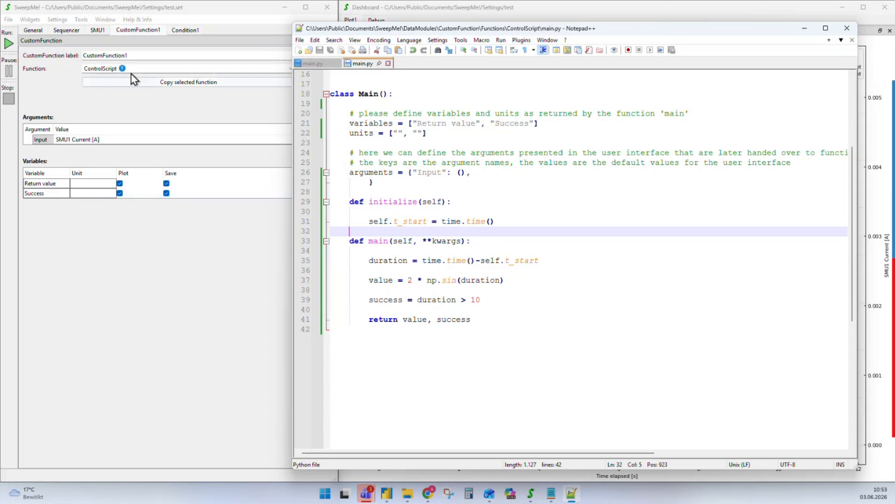
{"action": "left_click", "coordinate": [96, 30]}
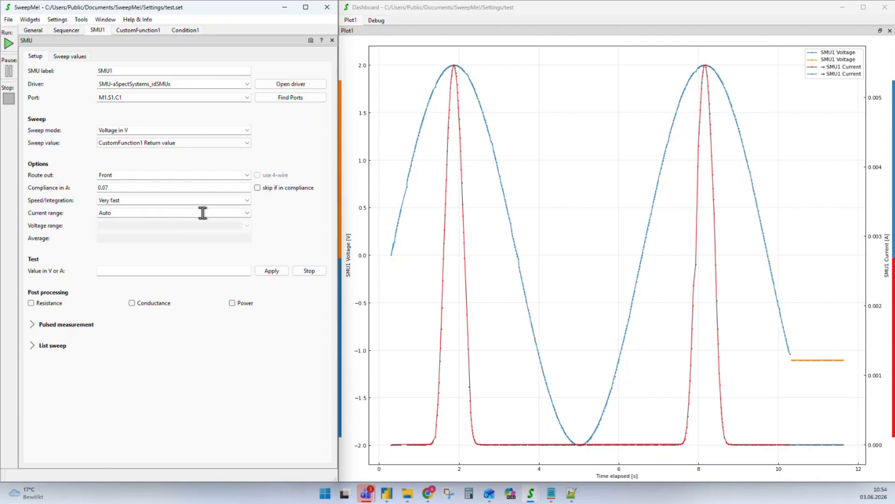
Delete SMU1 through Loop2 from the measurement tree
{"action": "left_click", "coordinate": [66, 30]}
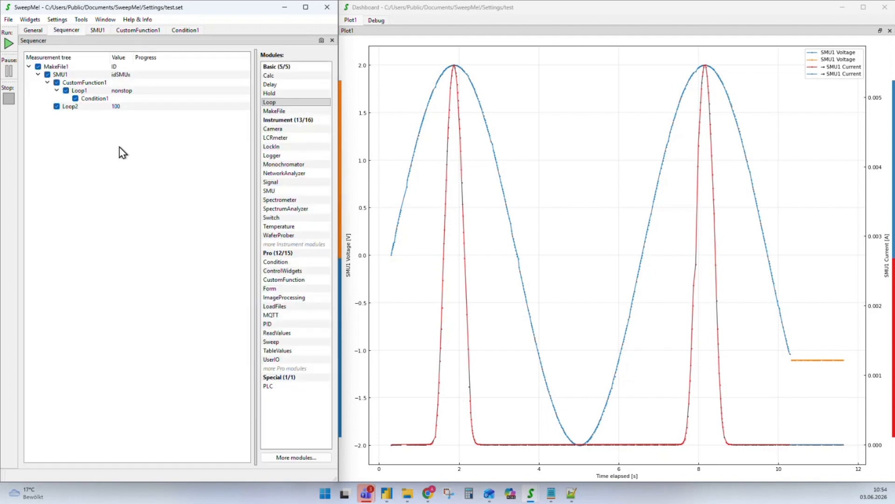
{"action": "left_click", "coordinate": [69, 114]}
{"action": "left_click_drag", "start_coordinate": [72, 122], "coordinate": [52, 62]}
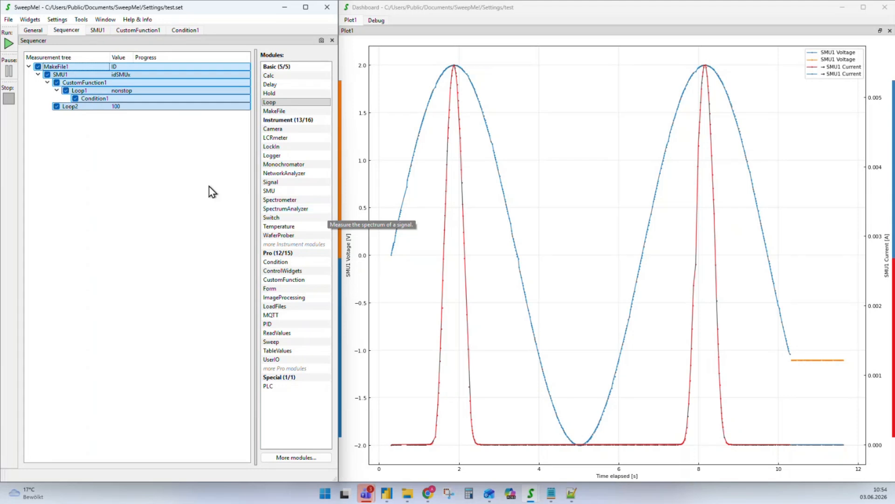
{"action": "left_click_drag", "start_coordinate": [206, 189], "coordinate": [70, 75]}
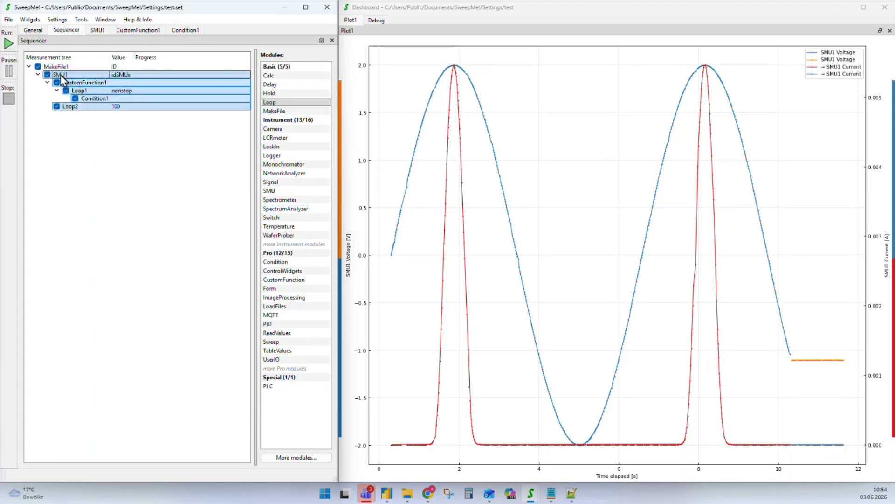
{"action": "key", "text": "Delete"}
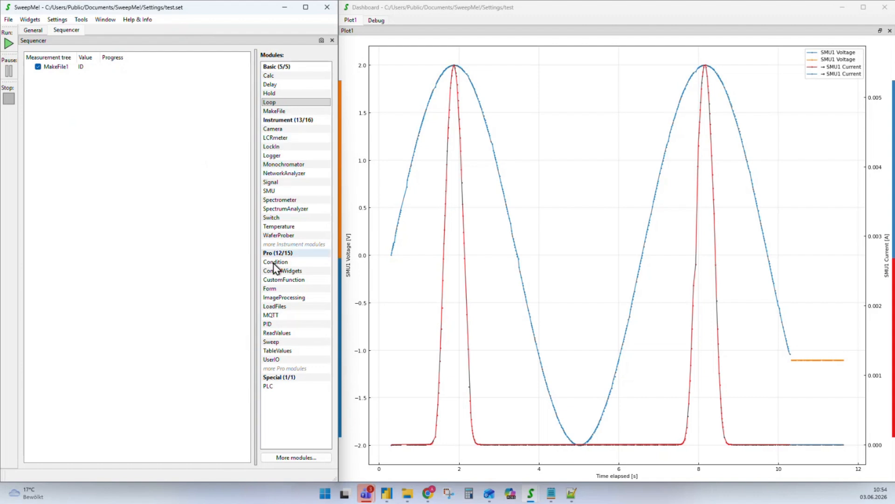
Put Condition1 over MakeFile1 with SMU1, and add a Condition2 → MakeFile2 → SMU2 branch
{"action": "left_click_drag", "start_coordinate": [278, 262], "coordinate": [68, 97]}
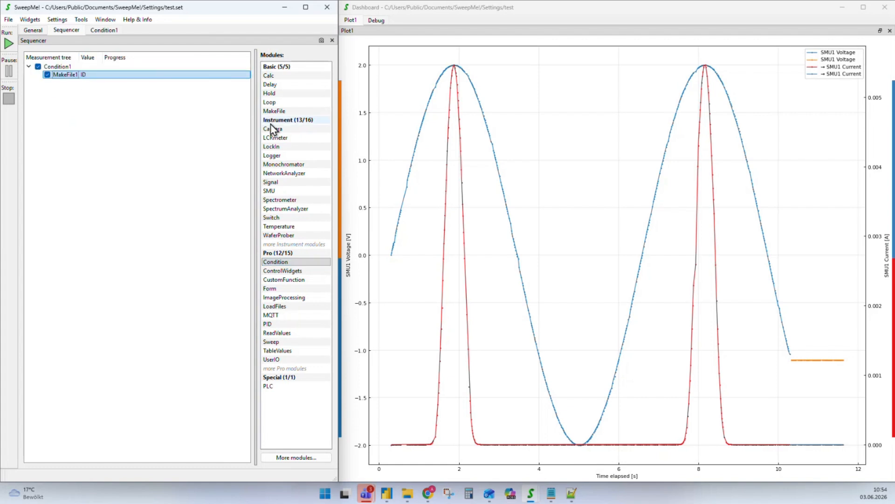
{"action": "left_click_drag", "start_coordinate": [269, 190], "coordinate": [72, 77]}
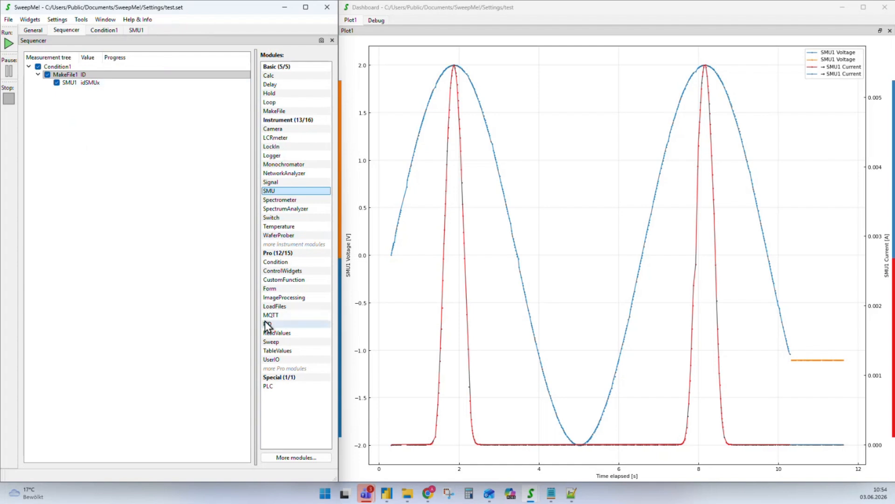
{"action": "left_click_drag", "start_coordinate": [275, 261], "coordinate": [62, 160]}
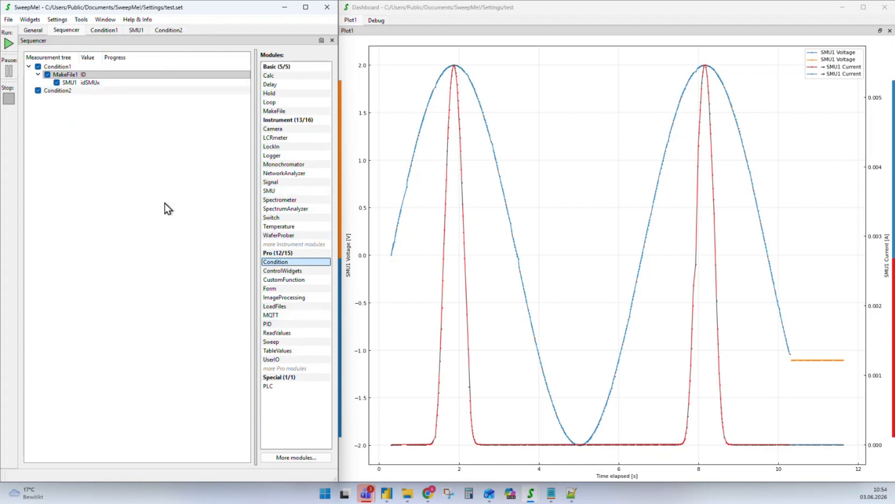
{"action": "left_click_drag", "start_coordinate": [277, 113], "coordinate": [63, 92]}
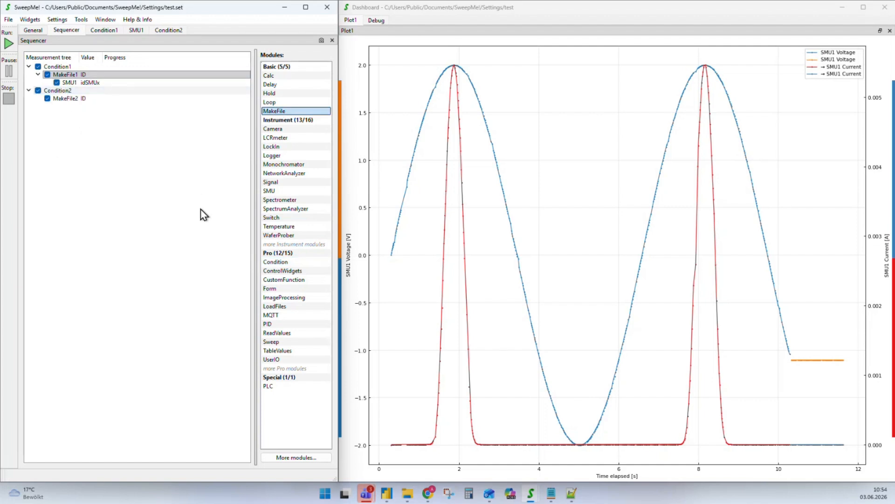
{"action": "left_click", "coordinate": [265, 192]}
{"action": "left_click_drag", "start_coordinate": [264, 193], "coordinate": [70, 103]}
{"action": "left_click", "coordinate": [69, 82]}
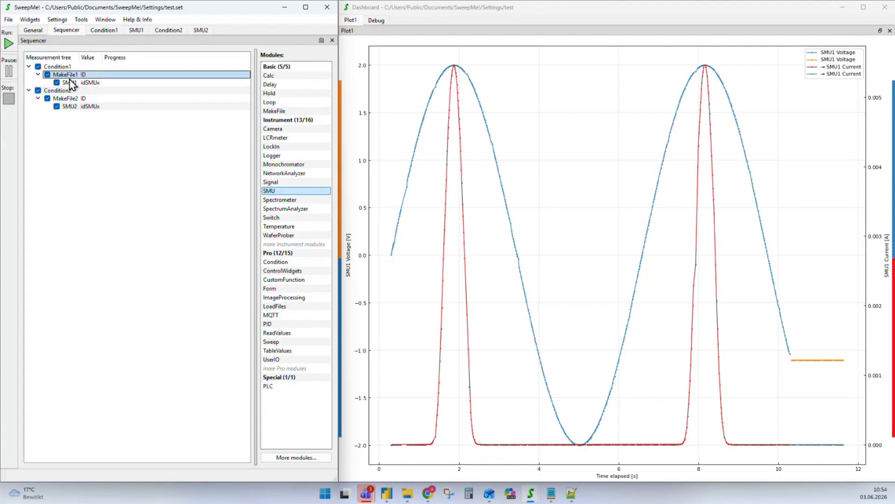
{"action": "double_click", "coordinate": [69, 83]}
Set SMU1's sweep row to loop 1, start -2, end 2
{"action": "left_click", "coordinate": [80, 58]}
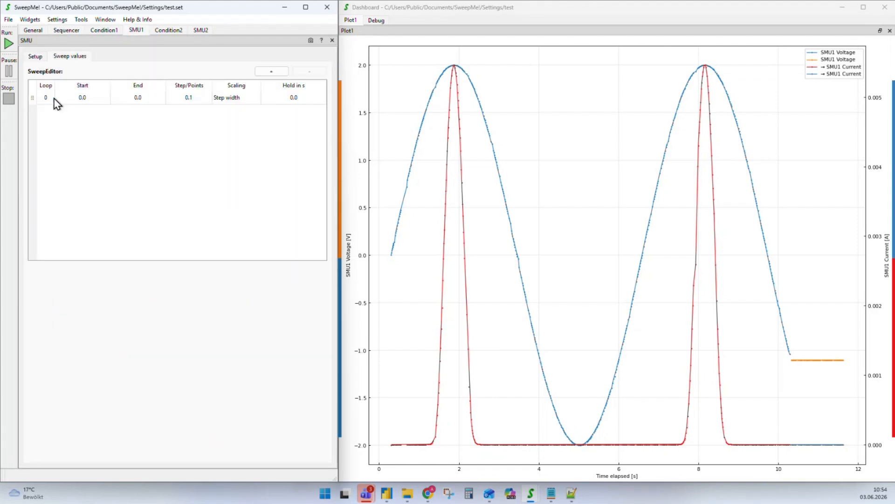
{"action": "double_click", "coordinate": [47, 97]}
{"action": "key", "text": "Tab"}
{"action": "type", "text": "-2"}
{"action": "key", "text": "Tab"}
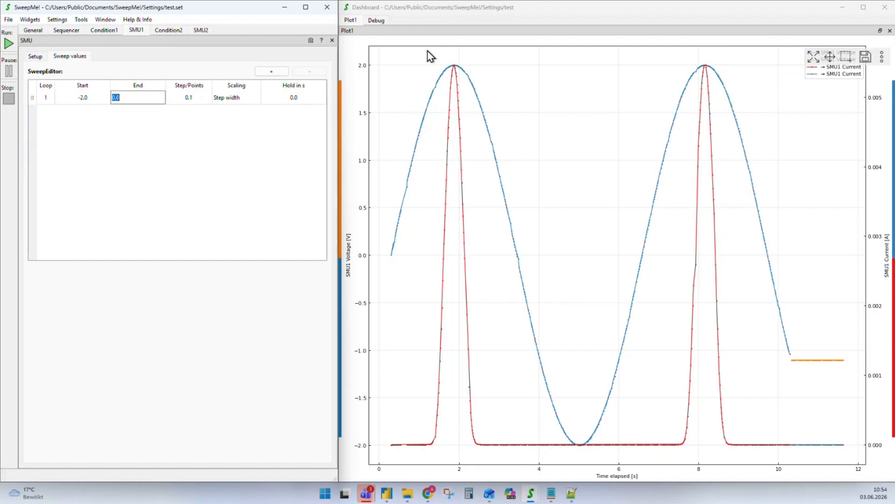
{"action": "type", "text": "2"}
{"action": "key", "text": "Return"}
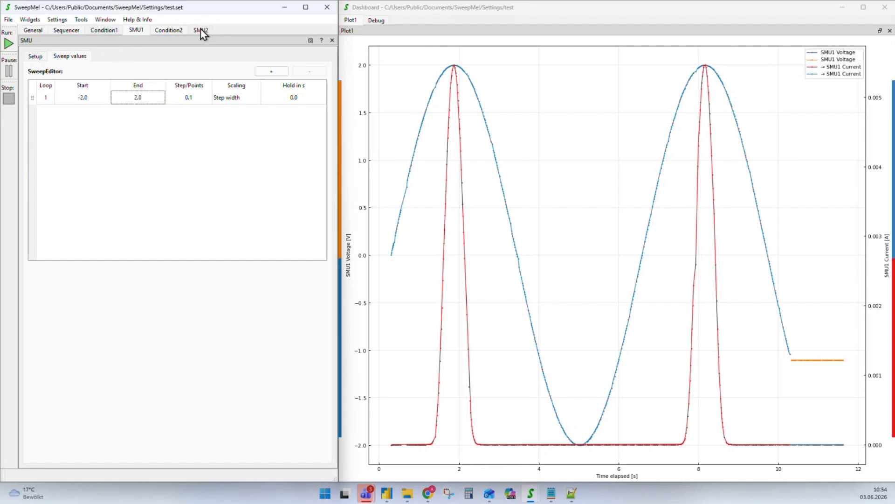
Find ports for SMU1 and keep port M1.S1.C2
{"action": "left_click", "coordinate": [35, 56]}
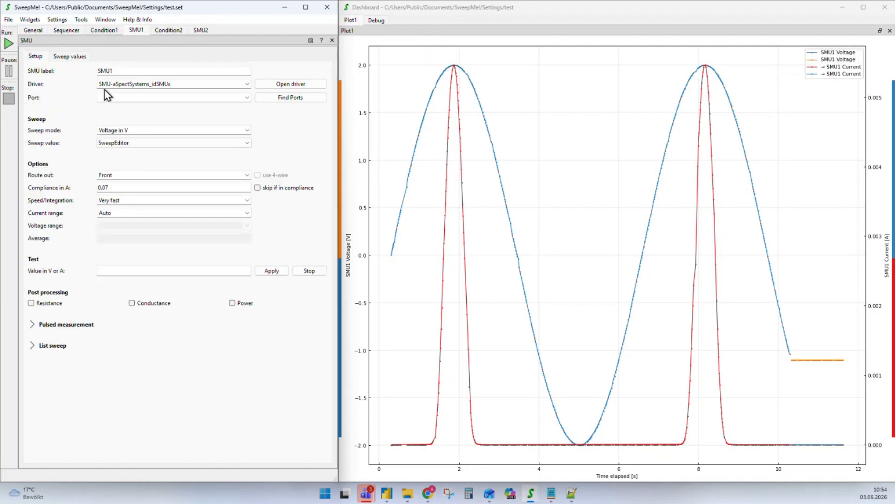
{"action": "left_click", "coordinate": [255, 98]}
{"action": "left_click", "coordinate": [247, 98]}
{"action": "left_click", "coordinate": [170, 114]}
{"action": "left_click", "coordinate": [243, 97]}
{"action": "left_click", "coordinate": [176, 112]}
Choose a port for SMU2 and set its sweep row to loop 1, start -2, end 2
{"action": "left_click", "coordinate": [200, 30]}
{"action": "left_click", "coordinate": [244, 97]}
{"action": "left_click", "coordinate": [124, 120]}
{"action": "left_click", "coordinate": [79, 56]}
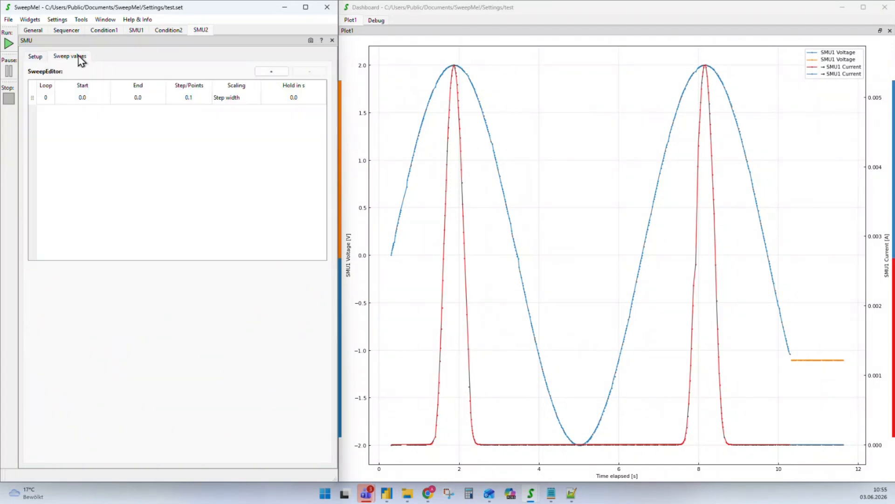
{"action": "double_click", "coordinate": [53, 97]}
{"action": "type", "text": "1"}
{"action": "key", "text": "Tab"}
{"action": "type", "text": "-2"}
{"action": "key", "text": "Tab"}
{"action": "type", "text": "2"}
{"action": "key", "text": "Return"}
{"action": "left_click", "coordinate": [66, 30]}
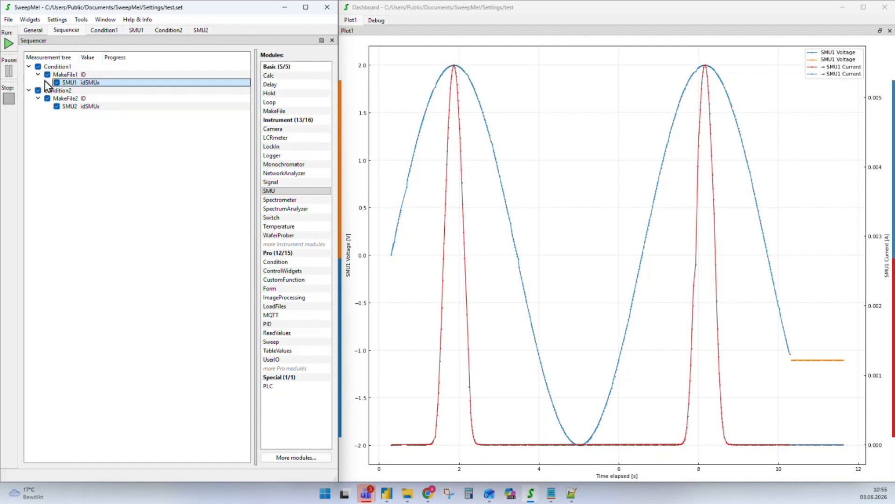
Add a Form module at the top of the sequence and dock its window in the dashboard
{"action": "double_click", "coordinate": [50, 68]}
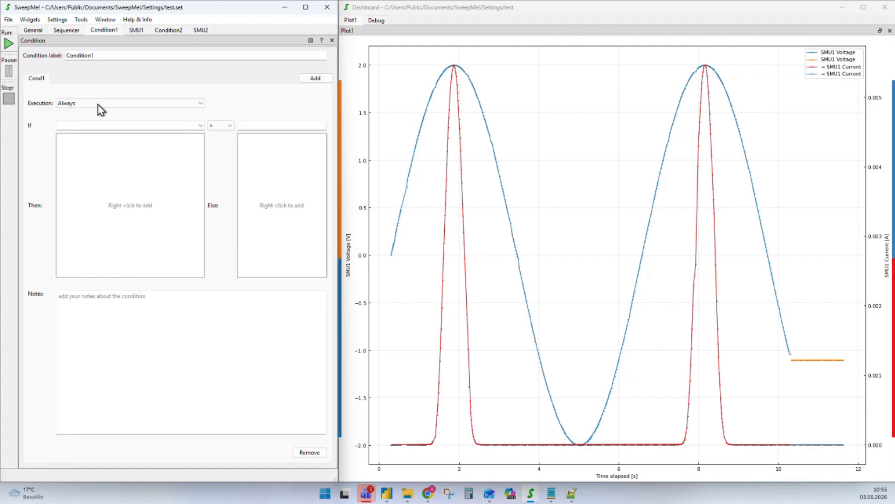
{"action": "left_click", "coordinate": [66, 30]}
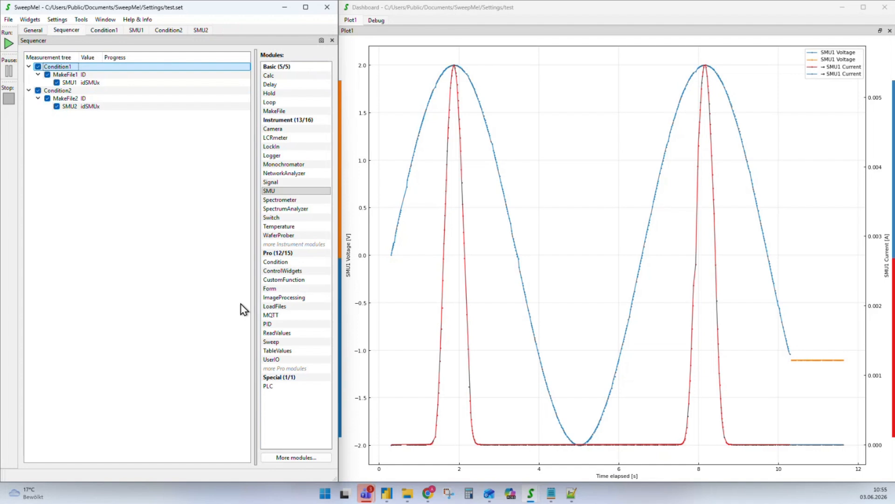
{"action": "left_click_drag", "start_coordinate": [277, 294], "coordinate": [63, 70]}
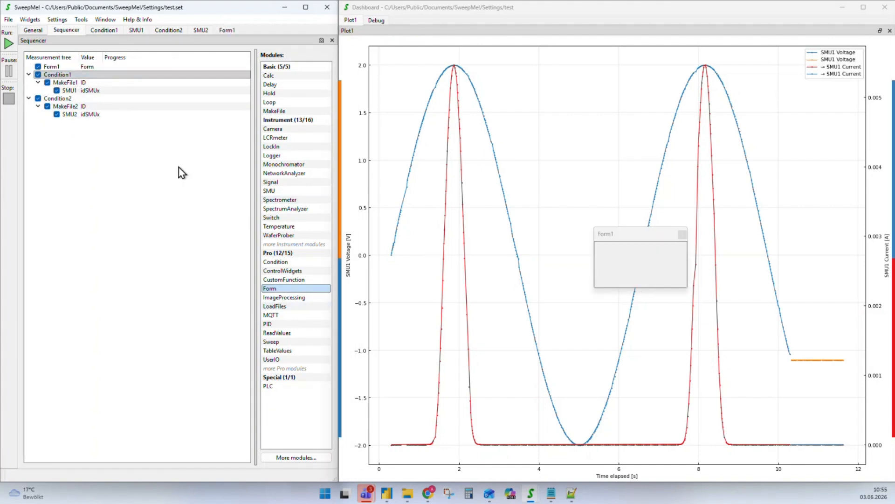
{"action": "left_click_drag", "start_coordinate": [634, 239], "coordinate": [366, 170]}
Add CheckBox fields 'Do Measurement 1' and 'Do Measurement 2' to Form1
{"action": "left_click", "coordinate": [48, 68]}
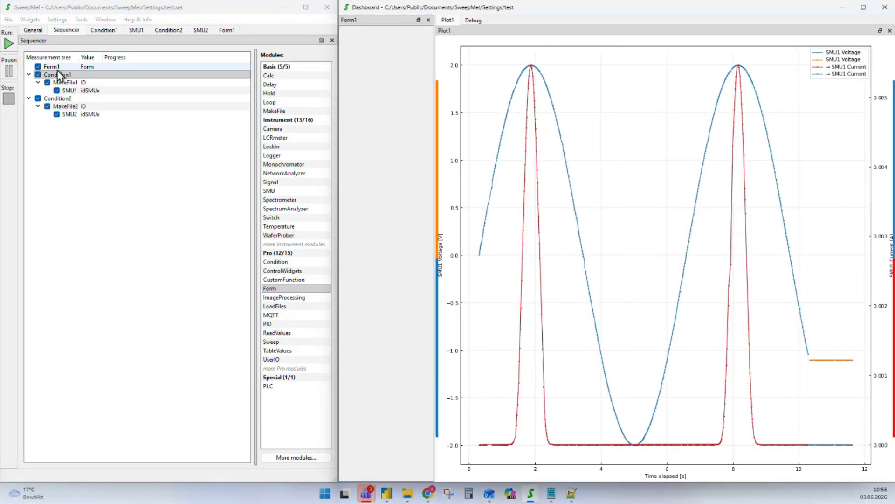
{"action": "left_click", "coordinate": [45, 69]}
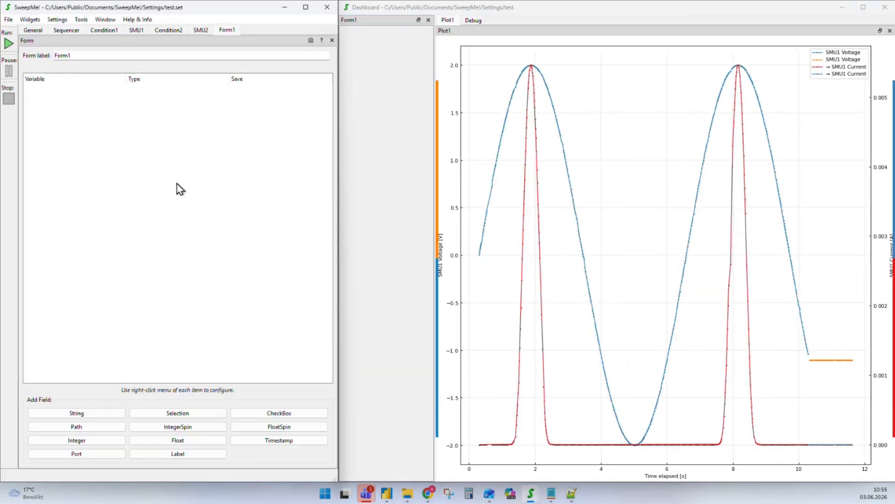
{"action": "left_click", "coordinate": [275, 413]}
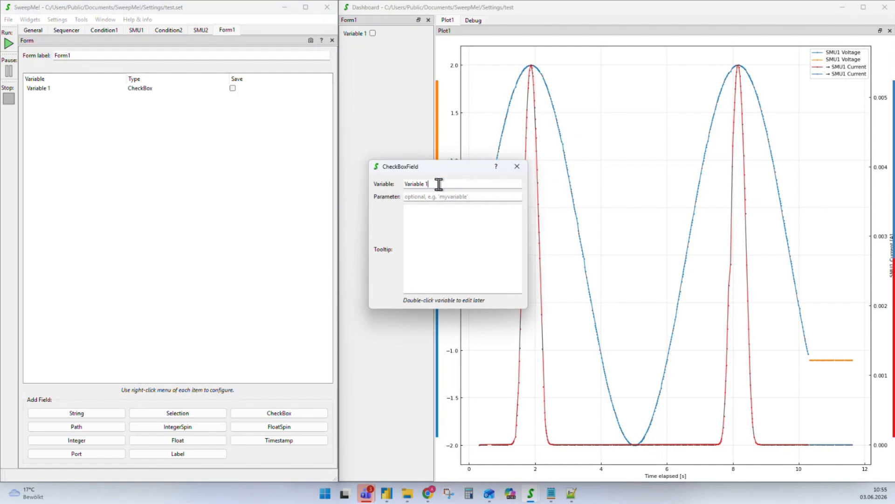
{"action": "type", "text": "Do Measurement"}
{"action": "left_click", "coordinate": [517, 166]}
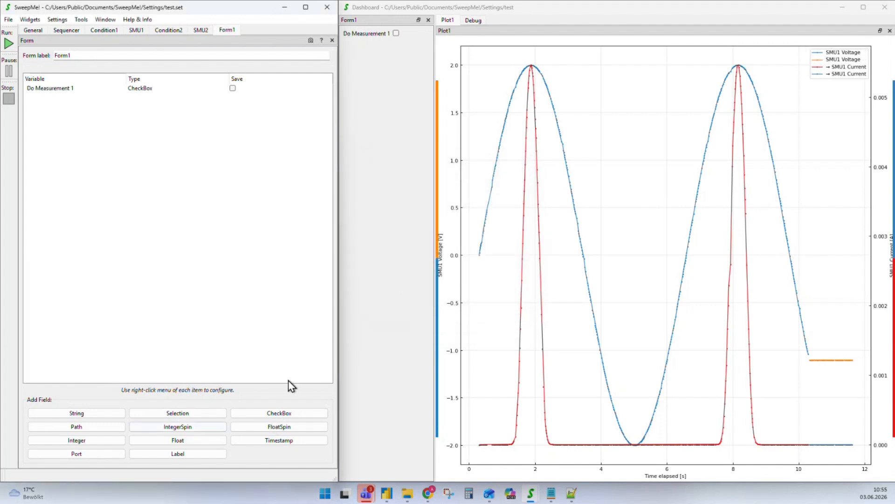
{"action": "left_click", "coordinate": [291, 413]}
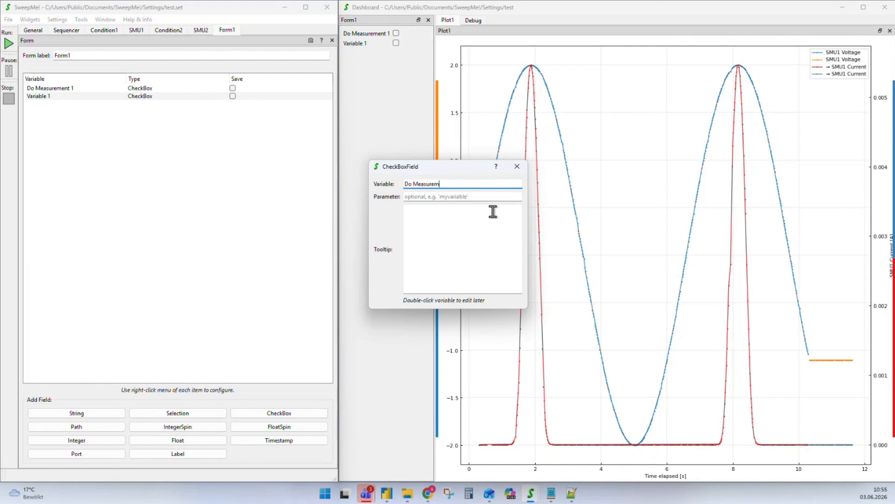
{"action": "left_click", "coordinate": [517, 167]}
{"action": "left_click", "coordinate": [66, 31]}
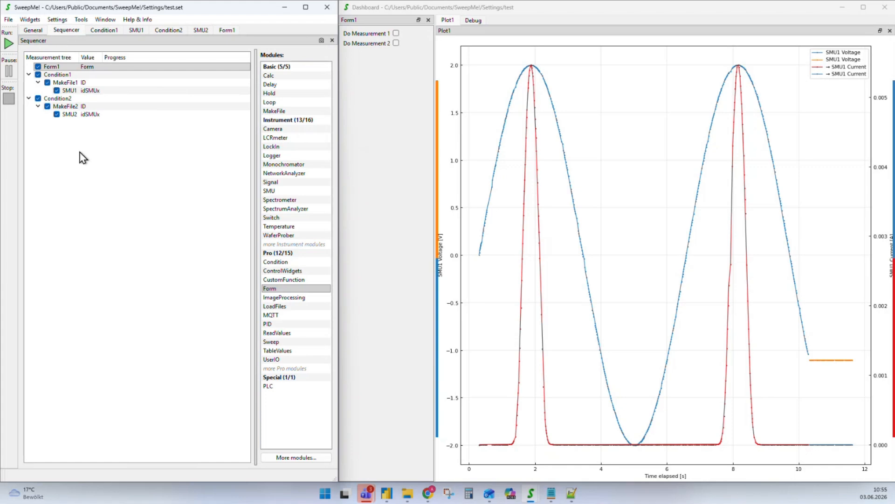
Make Condition1 skip the current branch when Form1_Do_Measurement_1 is not True
{"action": "left_click", "coordinate": [55, 75]}
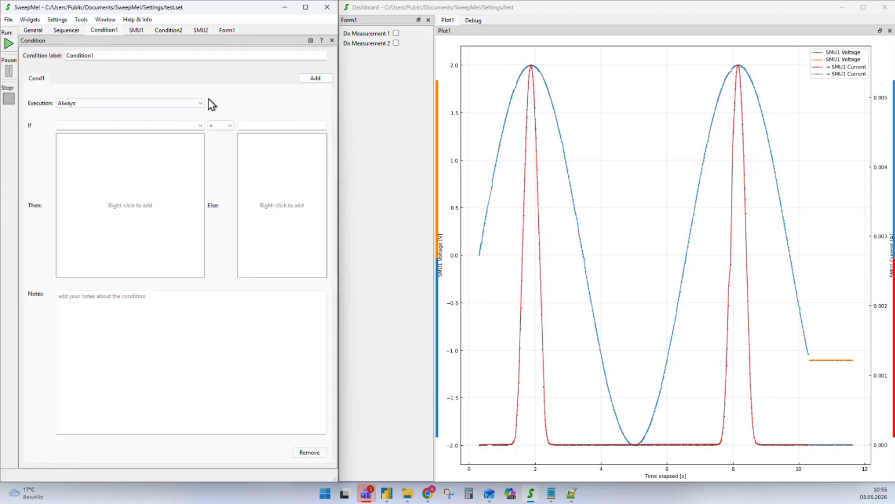
{"action": "left_click", "coordinate": [201, 125]}
{"action": "scroll", "coordinate": [147, 174], "scroll_direction": "down", "scroll_amount": 5}
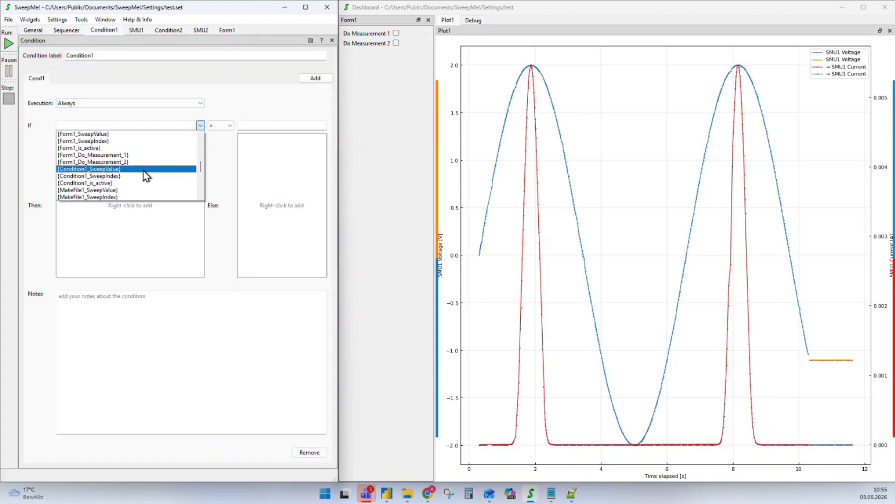
{"action": "scroll", "coordinate": [147, 174], "scroll_direction": "down", "scroll_amount": 3}
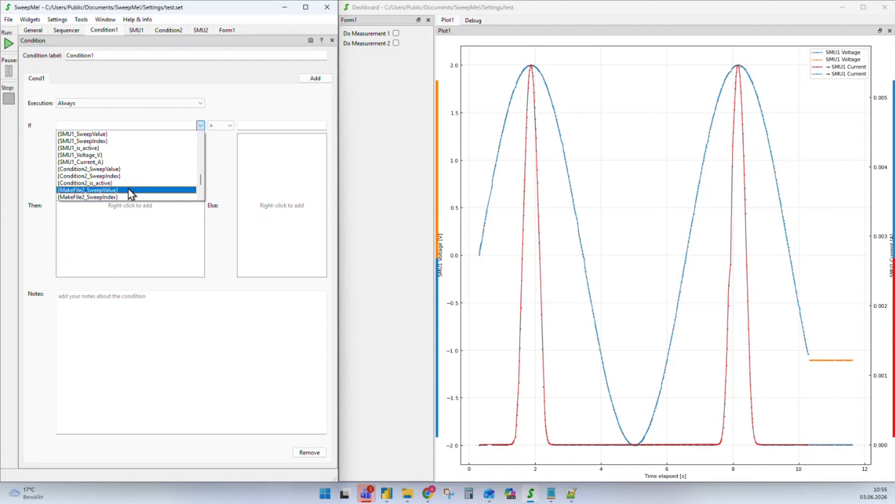
{"action": "scroll", "coordinate": [128, 184], "scroll_direction": "up", "scroll_amount": 4}
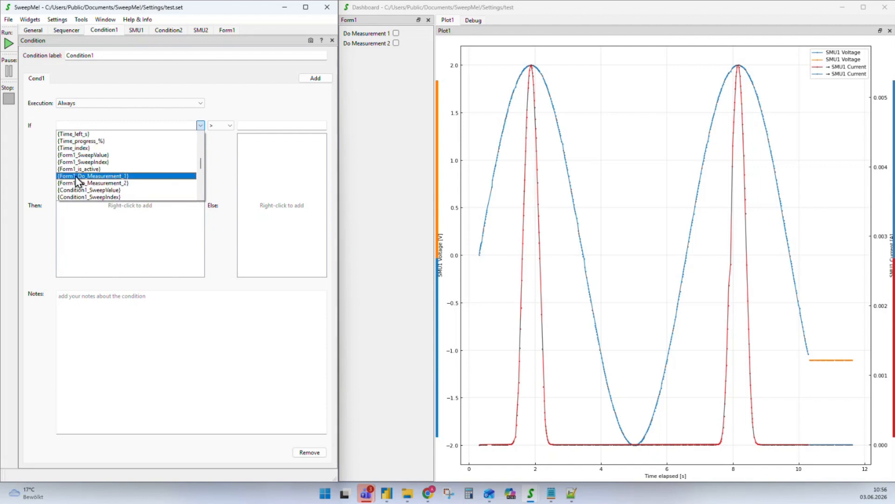
{"action": "left_click", "coordinate": [124, 178]}
{"action": "left_click", "coordinate": [230, 126]}
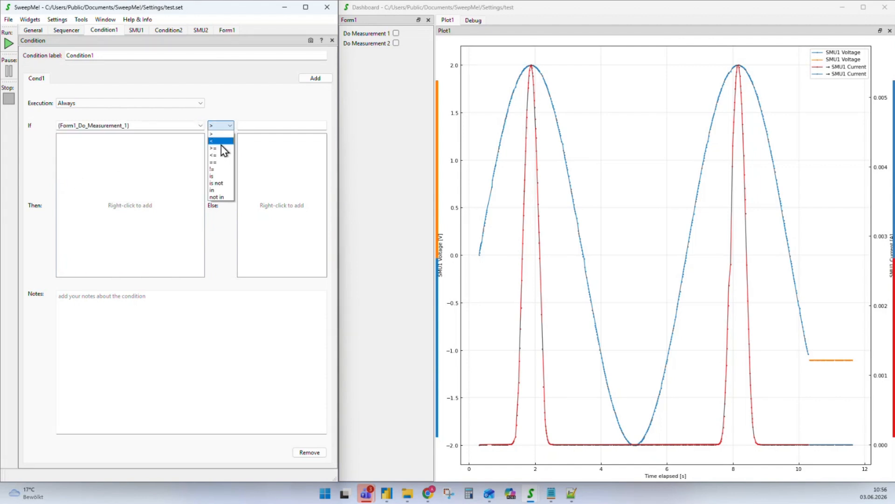
{"action": "left_click", "coordinate": [226, 177]}
{"action": "left_click", "coordinate": [228, 129]}
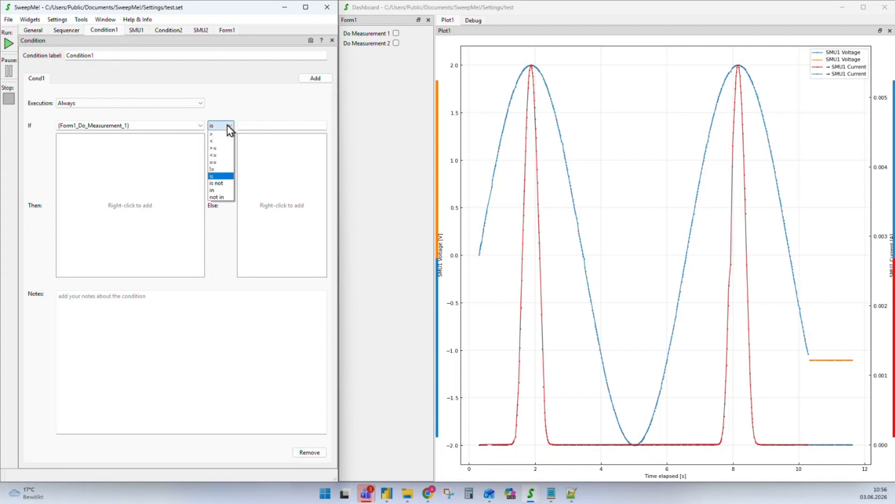
{"action": "left_click", "coordinate": [228, 183]}
{"action": "left_click", "coordinate": [264, 127]}
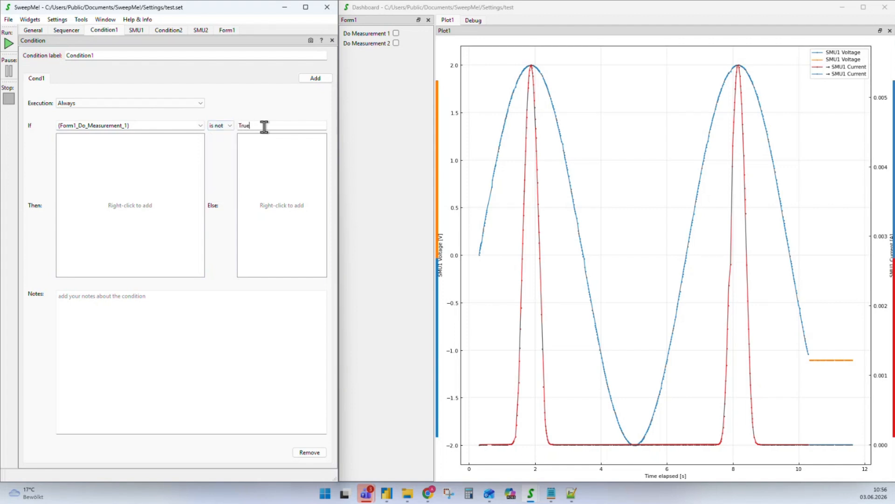
{"action": "right_click", "coordinate": [121, 192]}
{"action": "mouse_move", "coordinate": [161, 197]}
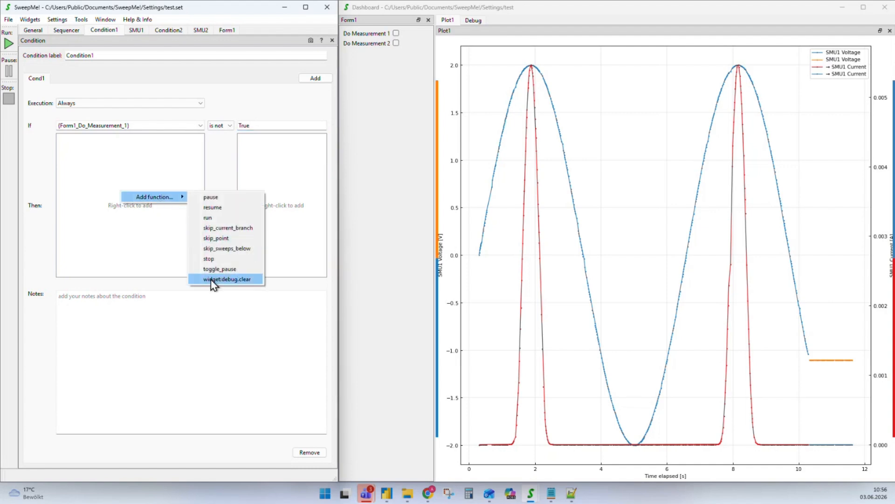
{"action": "left_click", "coordinate": [214, 228]}
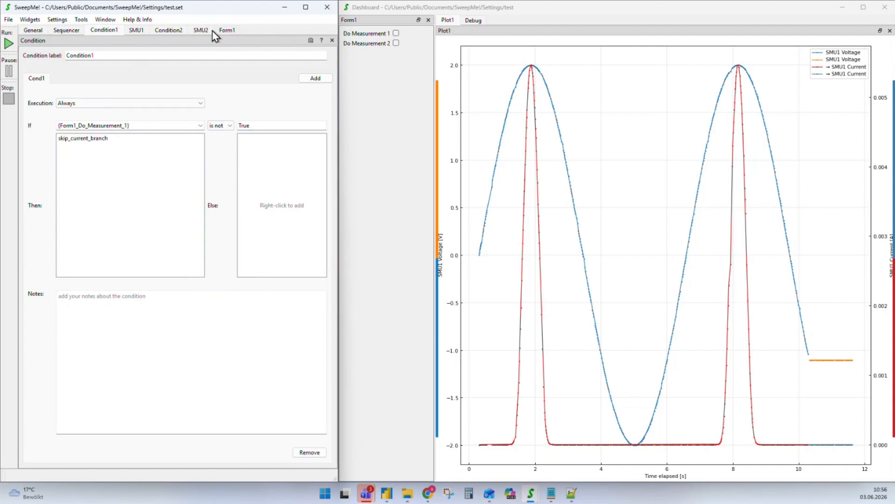
Make Condition2 skip the current branch when Form1_Do_Measurement_2 is not True
{"action": "left_click", "coordinate": [167, 33]}
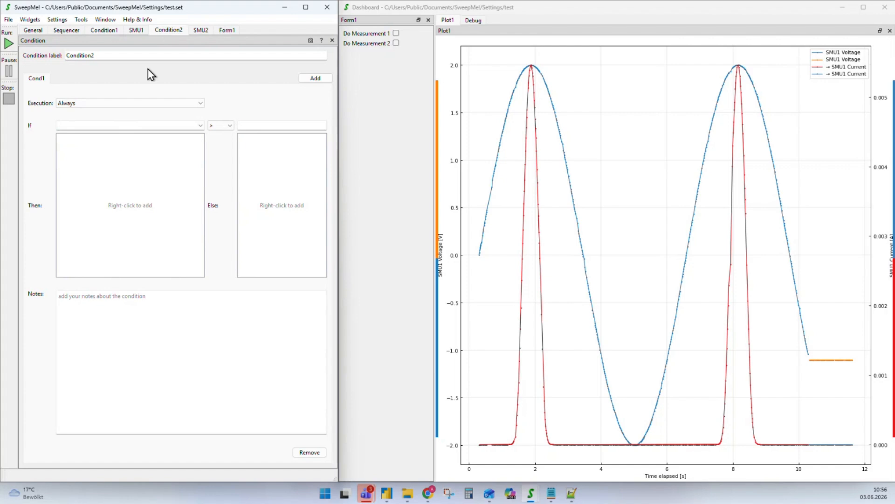
{"action": "left_click", "coordinate": [200, 125]}
{"action": "scroll", "coordinate": [132, 175], "scroll_direction": "down", "scroll_amount": 5}
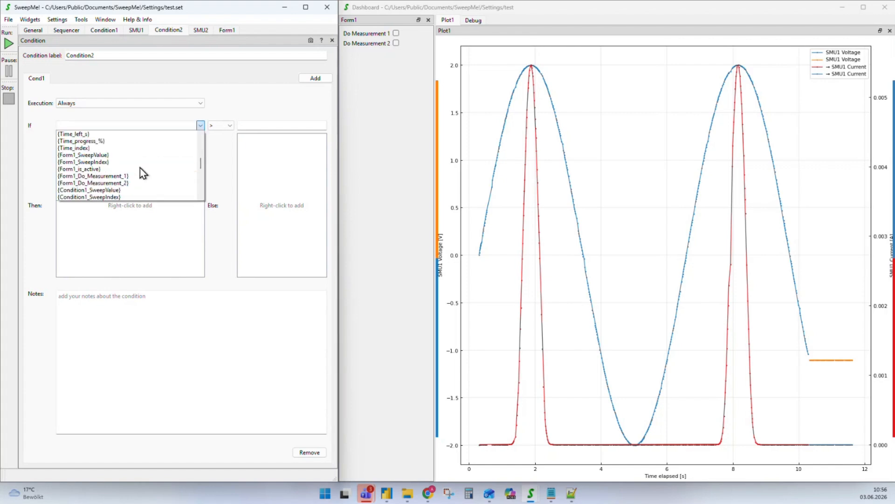
{"action": "left_click", "coordinate": [89, 185]}
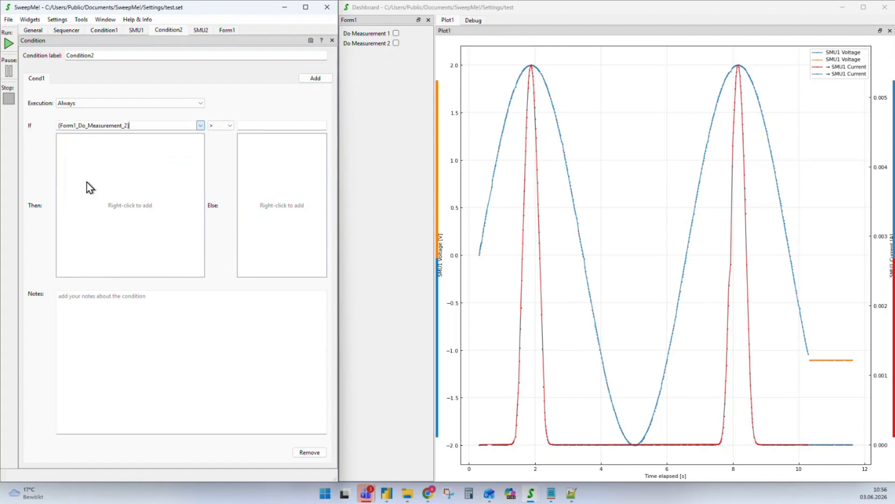
{"action": "left_click", "coordinate": [230, 126]}
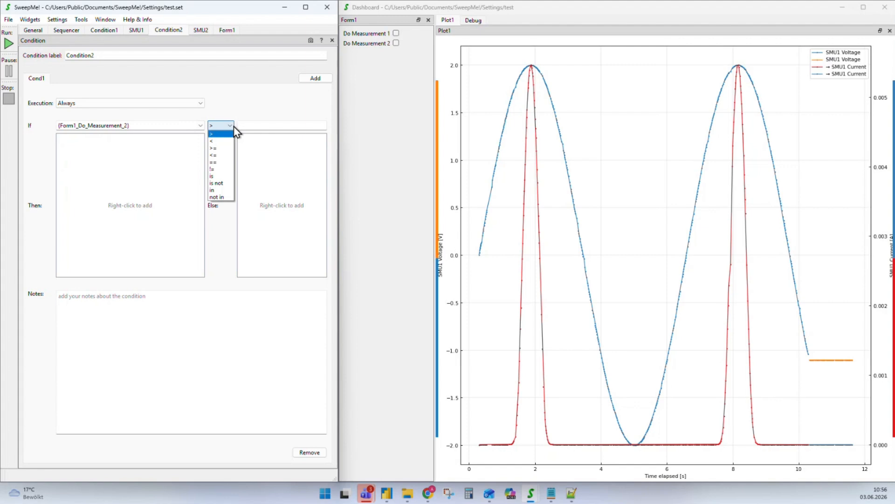
{"action": "left_click", "coordinate": [219, 183]}
{"action": "left_click", "coordinate": [262, 123]}
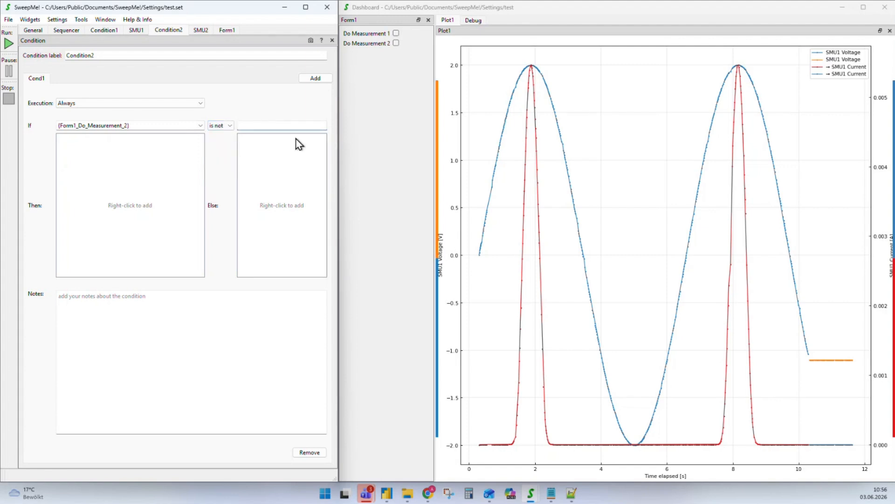
{"action": "right_click", "coordinate": [115, 202]}
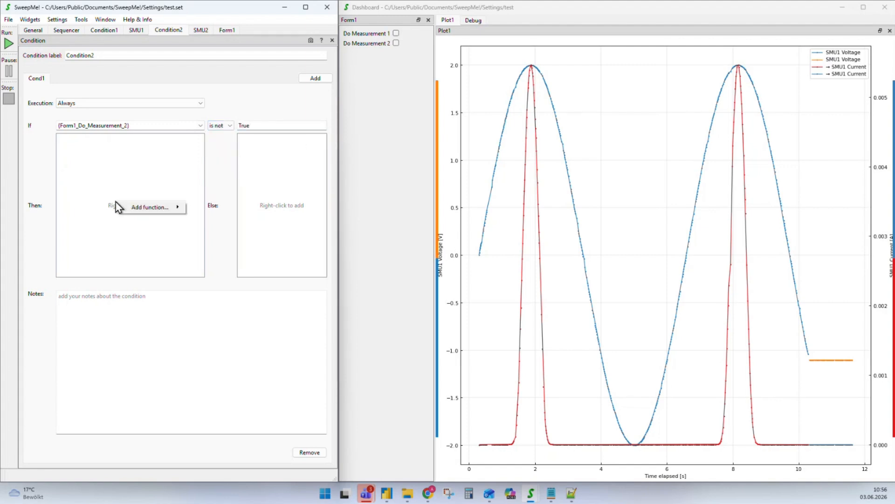
{"action": "mouse_move", "coordinate": [154, 207]}
{"action": "left_click", "coordinate": [214, 238]}
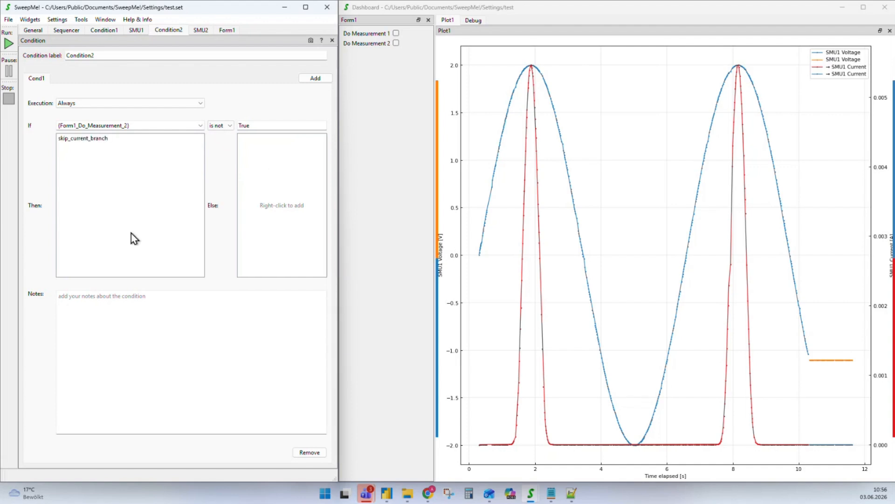
{"action": "left_click", "coordinate": [66, 30]}
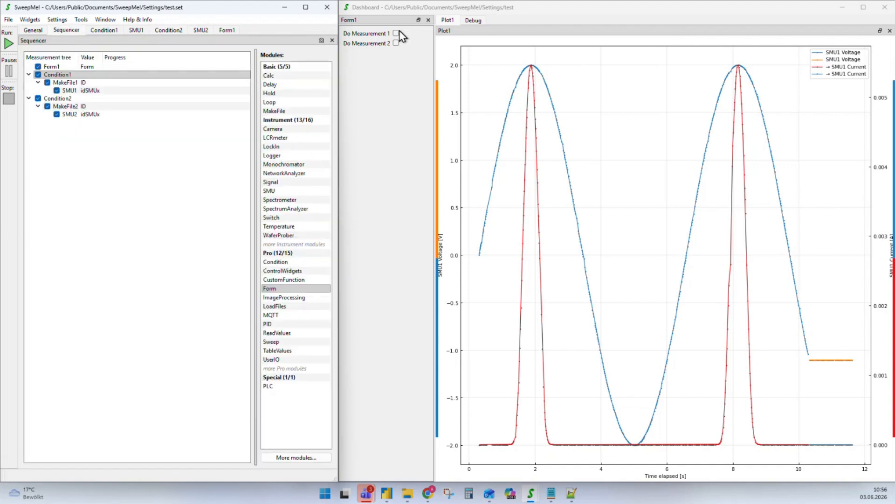
Run, dismiss the driver exception warning, and review the MakeFile1, SMU1 and SMU2 settings
{"action": "left_click", "coordinate": [9, 43]}
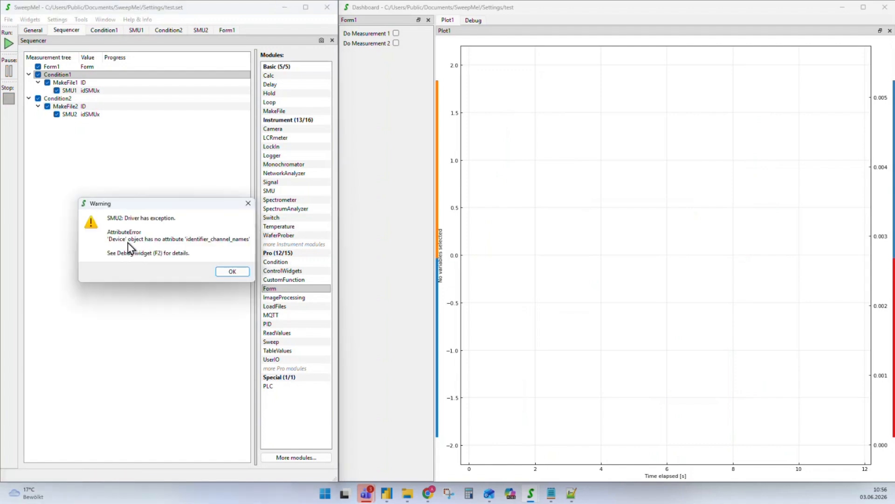
{"action": "left_click", "coordinate": [230, 271]}
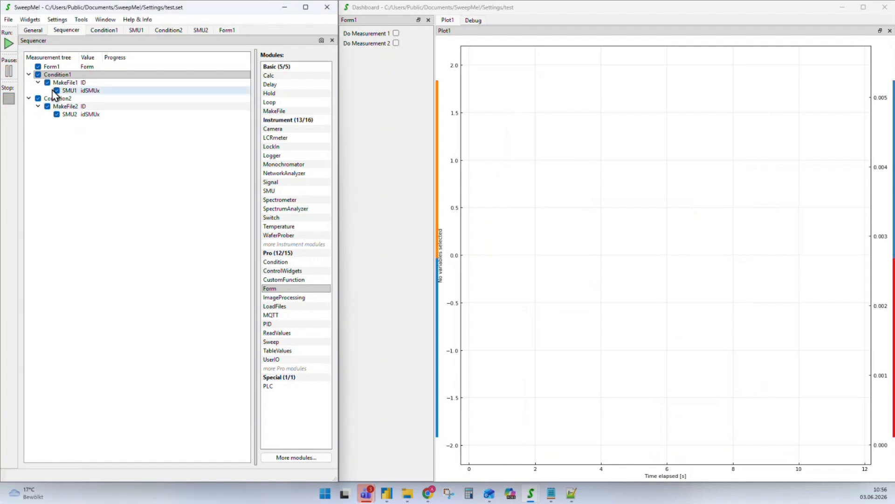
{"action": "double_click", "coordinate": [71, 84]}
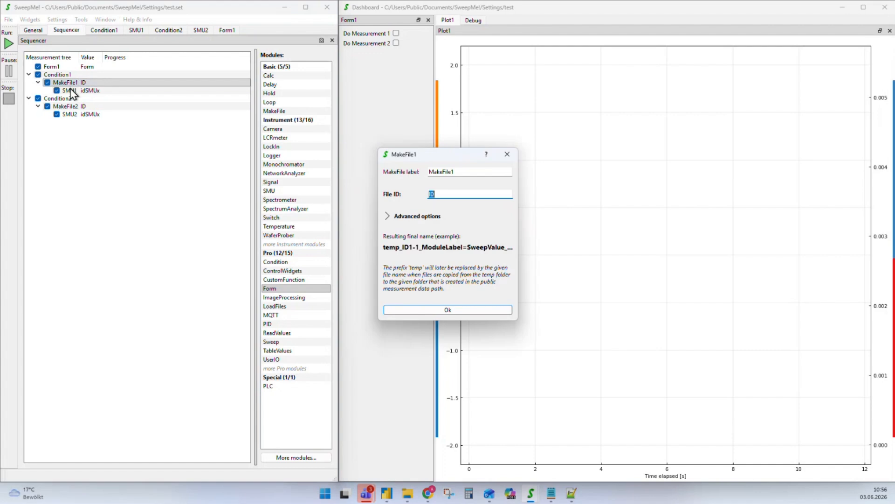
{"action": "left_click", "coordinate": [508, 154]}
{"action": "double_click", "coordinate": [69, 90]}
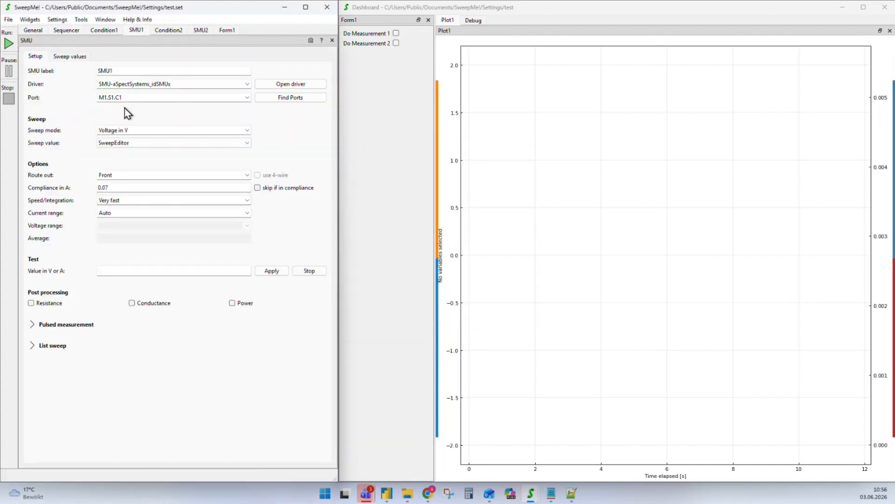
{"action": "left_click", "coordinate": [195, 31]}
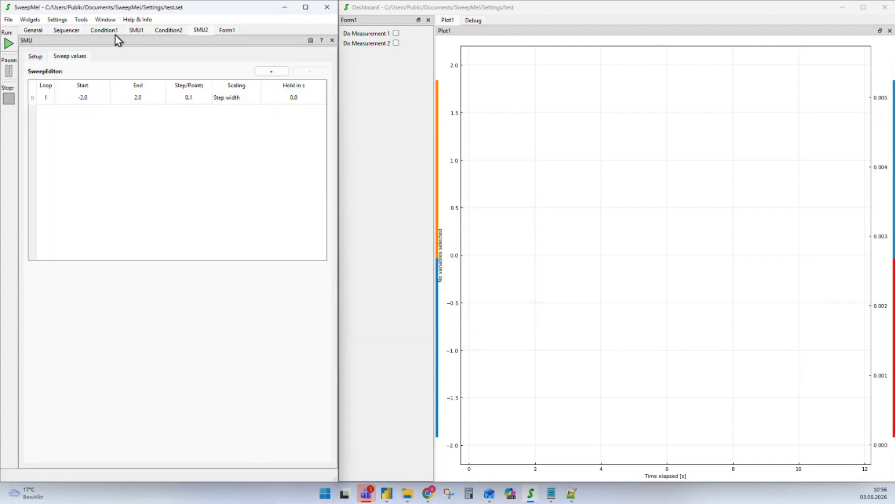
{"action": "left_click", "coordinate": [135, 31]}
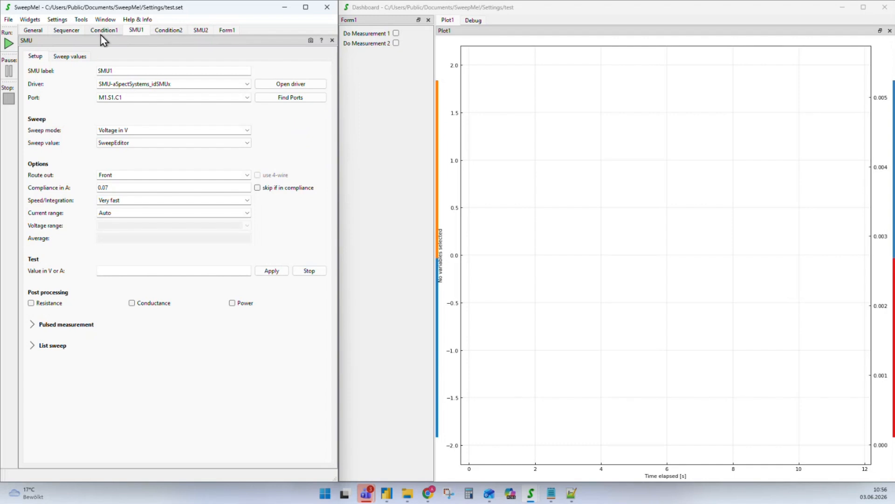
{"action": "left_click", "coordinate": [66, 30]}
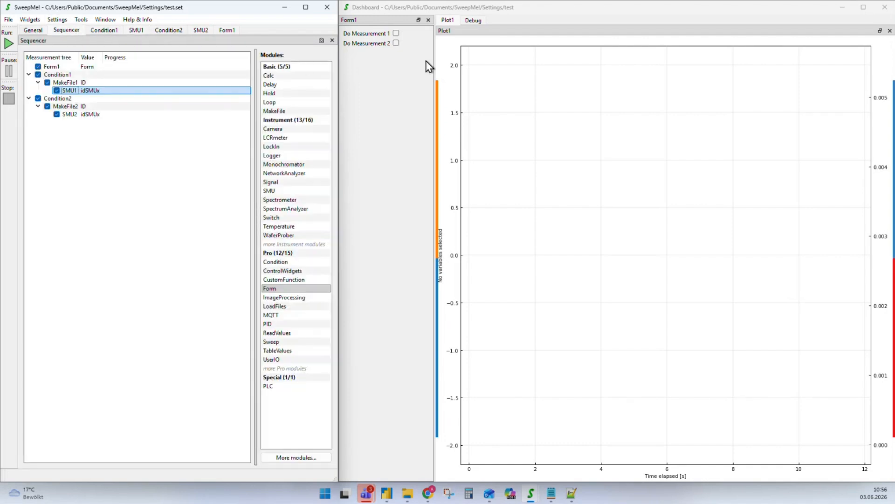
Tick Do Measurement 1, disable the Condition2 branch, and run the sequence to 100%
{"action": "left_click", "coordinate": [396, 33]}
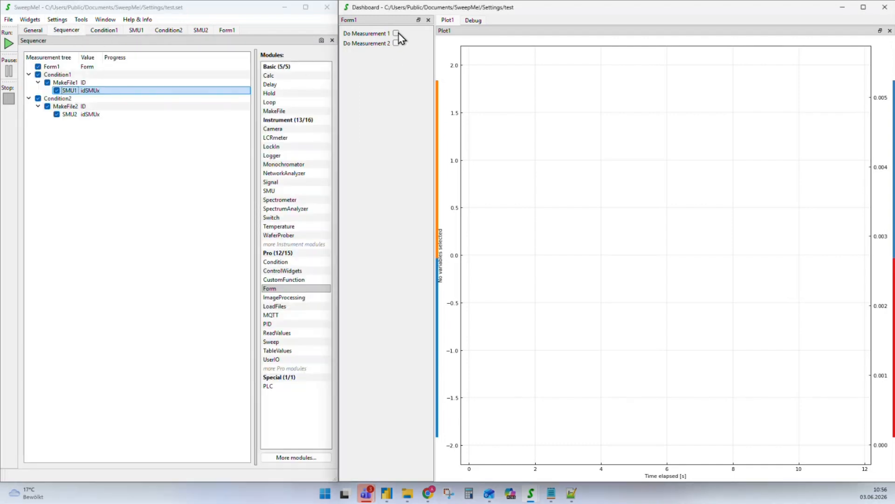
{"action": "left_click", "coordinate": [9, 45]}
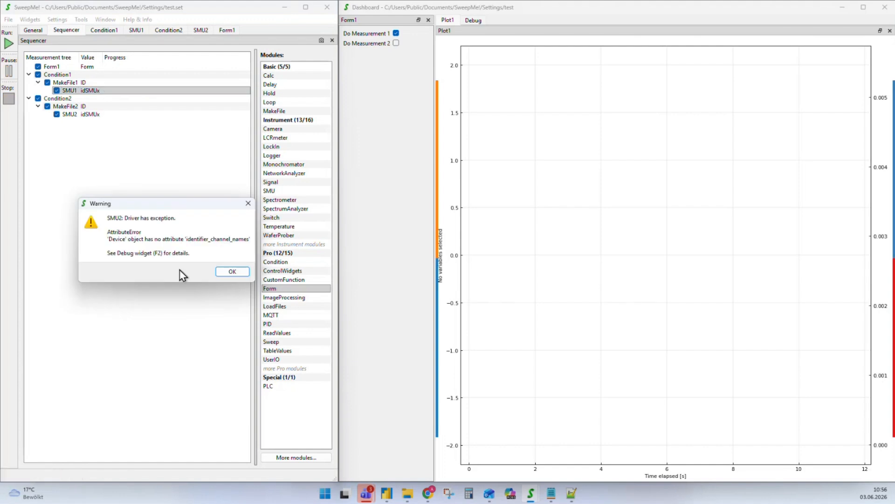
{"action": "left_click", "coordinate": [231, 271]}
{"action": "double_click", "coordinate": [67, 114]}
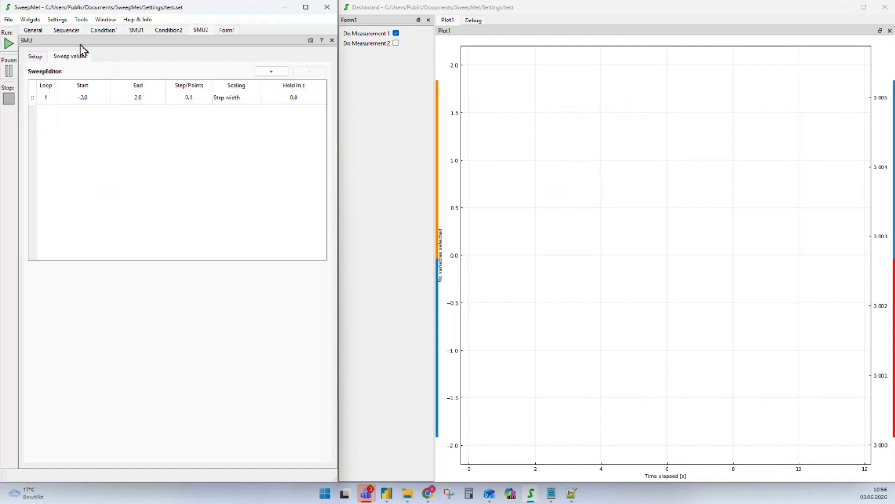
{"action": "left_click", "coordinate": [37, 58]}
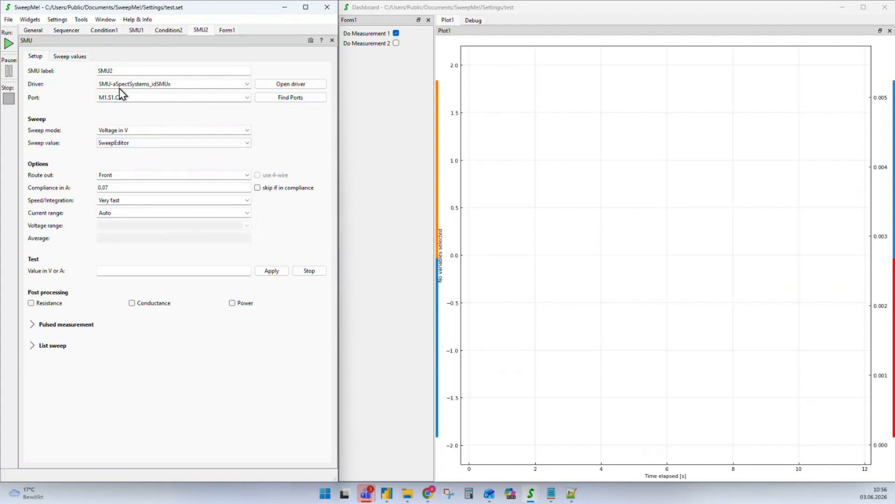
{"action": "left_click", "coordinate": [70, 31]}
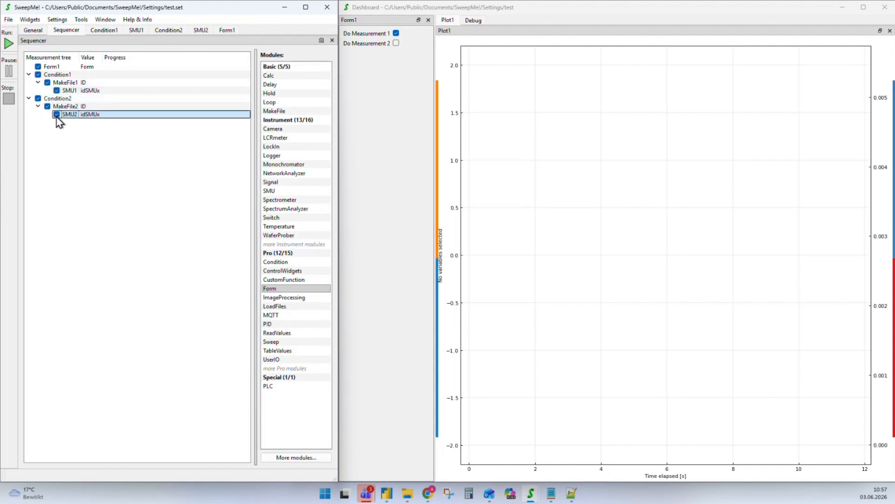
{"action": "left_click", "coordinate": [39, 99]}
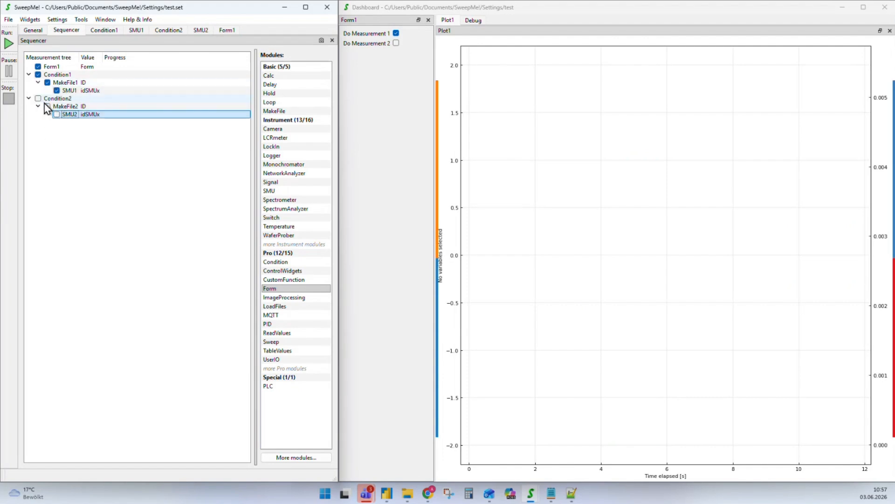
{"action": "left_click", "coordinate": [10, 45]}
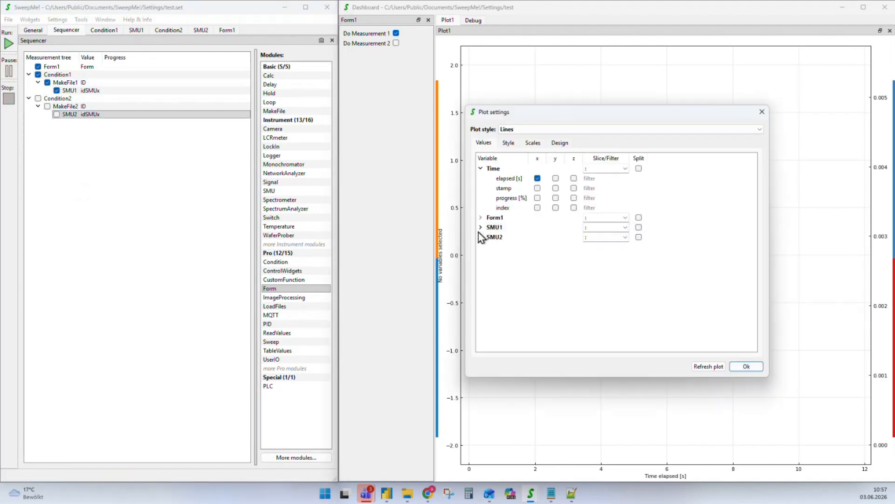
Plot SMU1 Voltage on x and SMU1 Current on y, then run the sweep
{"action": "left_click", "coordinate": [480, 229]}
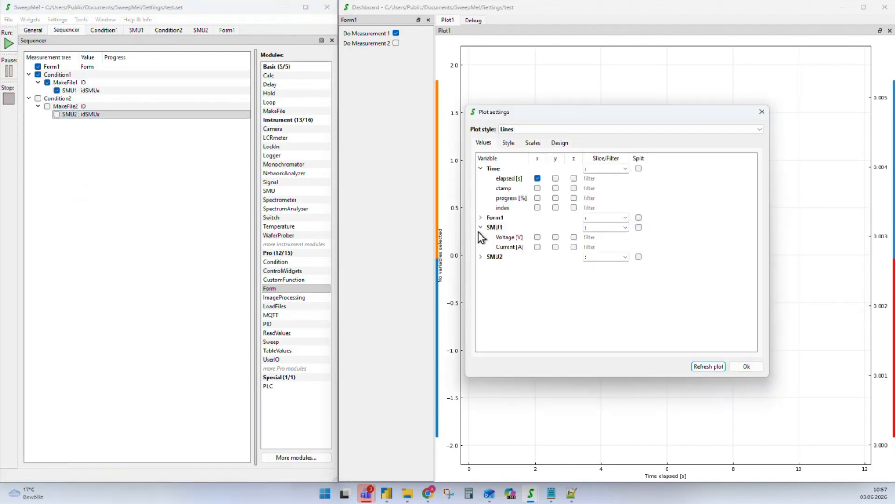
{"action": "left_click", "coordinate": [480, 256]}
{"action": "left_click", "coordinate": [537, 237]}
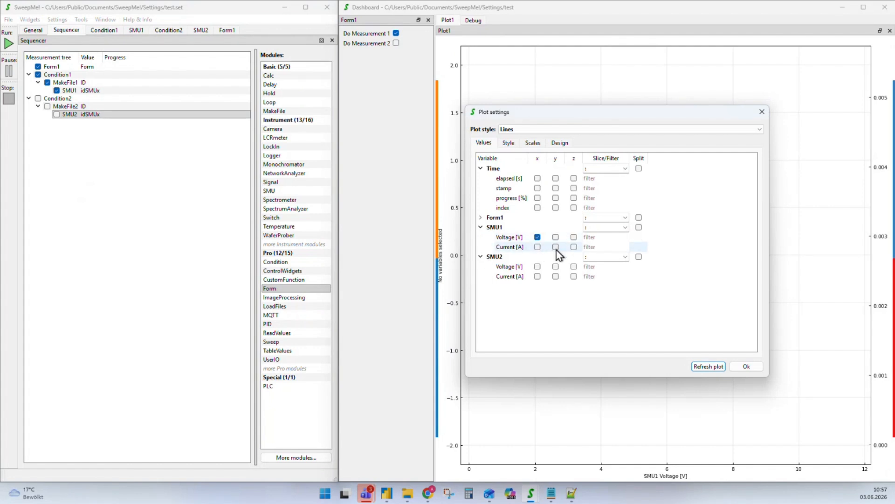
{"action": "left_click", "coordinate": [556, 247]}
{"action": "left_click", "coordinate": [745, 367]}
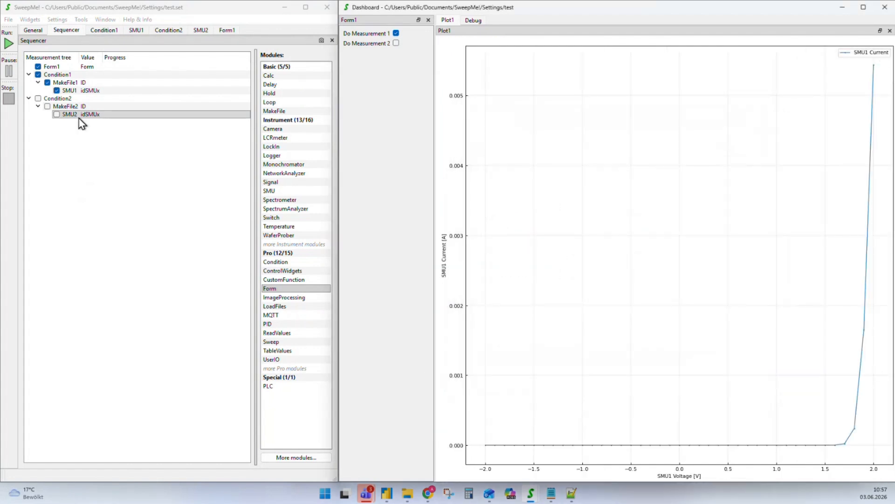
{"action": "left_click", "coordinate": [9, 44]}
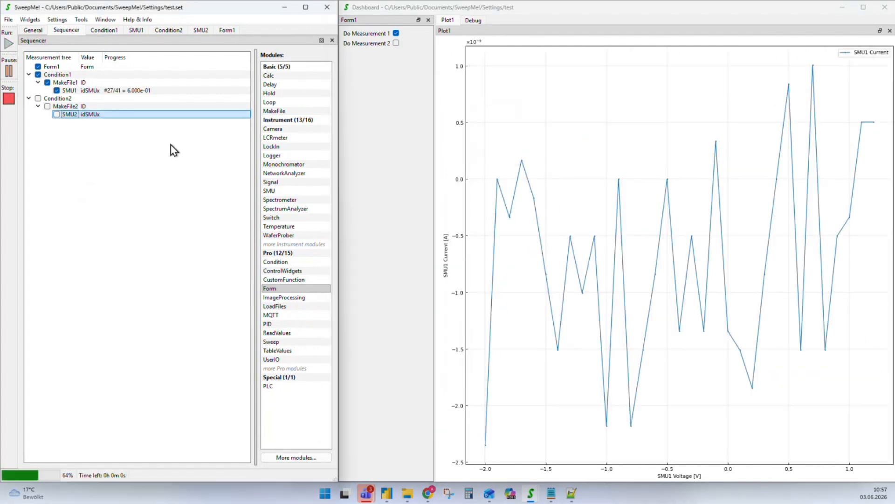
Untick Do Measurement 1, run again, and dismiss the driver exception warning
{"action": "left_click", "coordinate": [397, 42]}
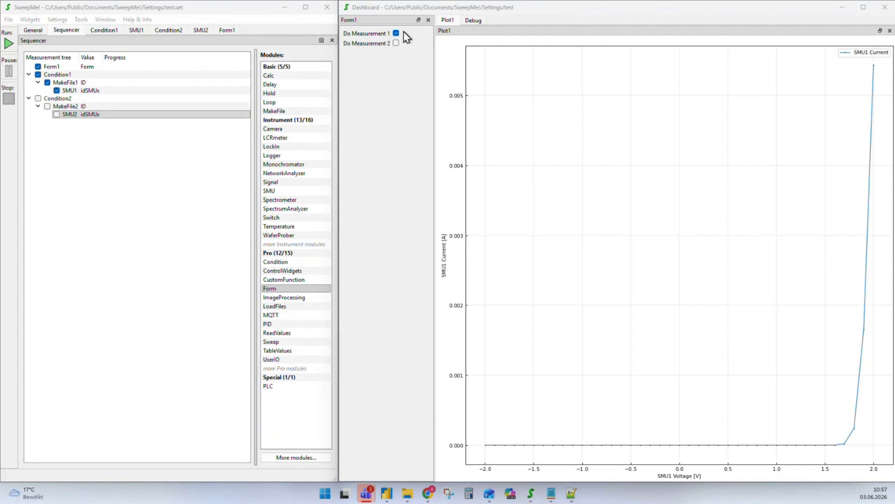
{"action": "left_click", "coordinate": [396, 33]}
{"action": "left_click", "coordinate": [9, 43]}
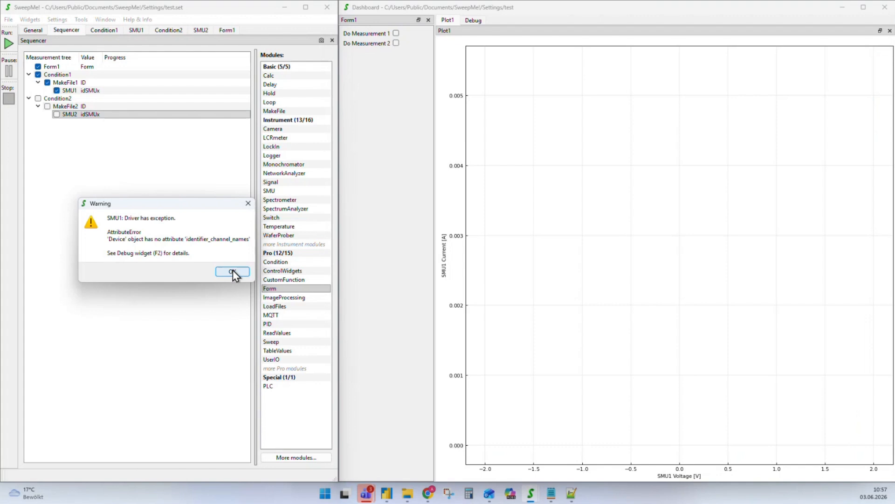
{"action": "left_click", "coordinate": [232, 271]}
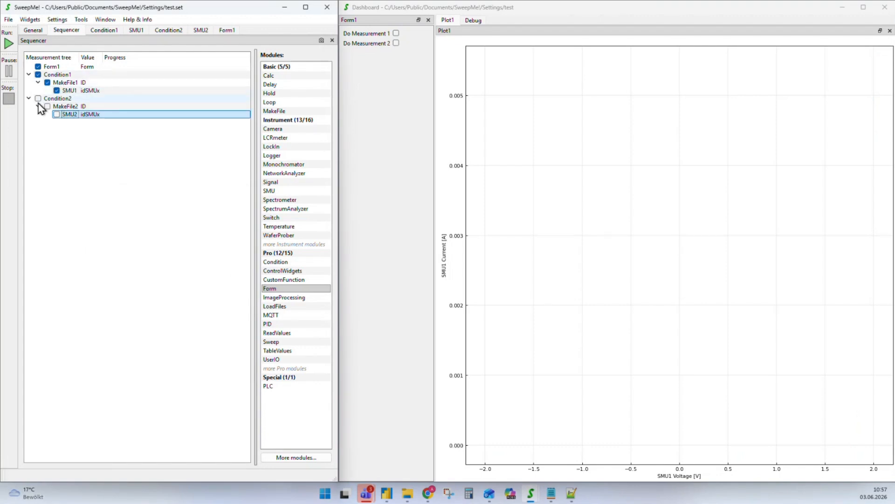